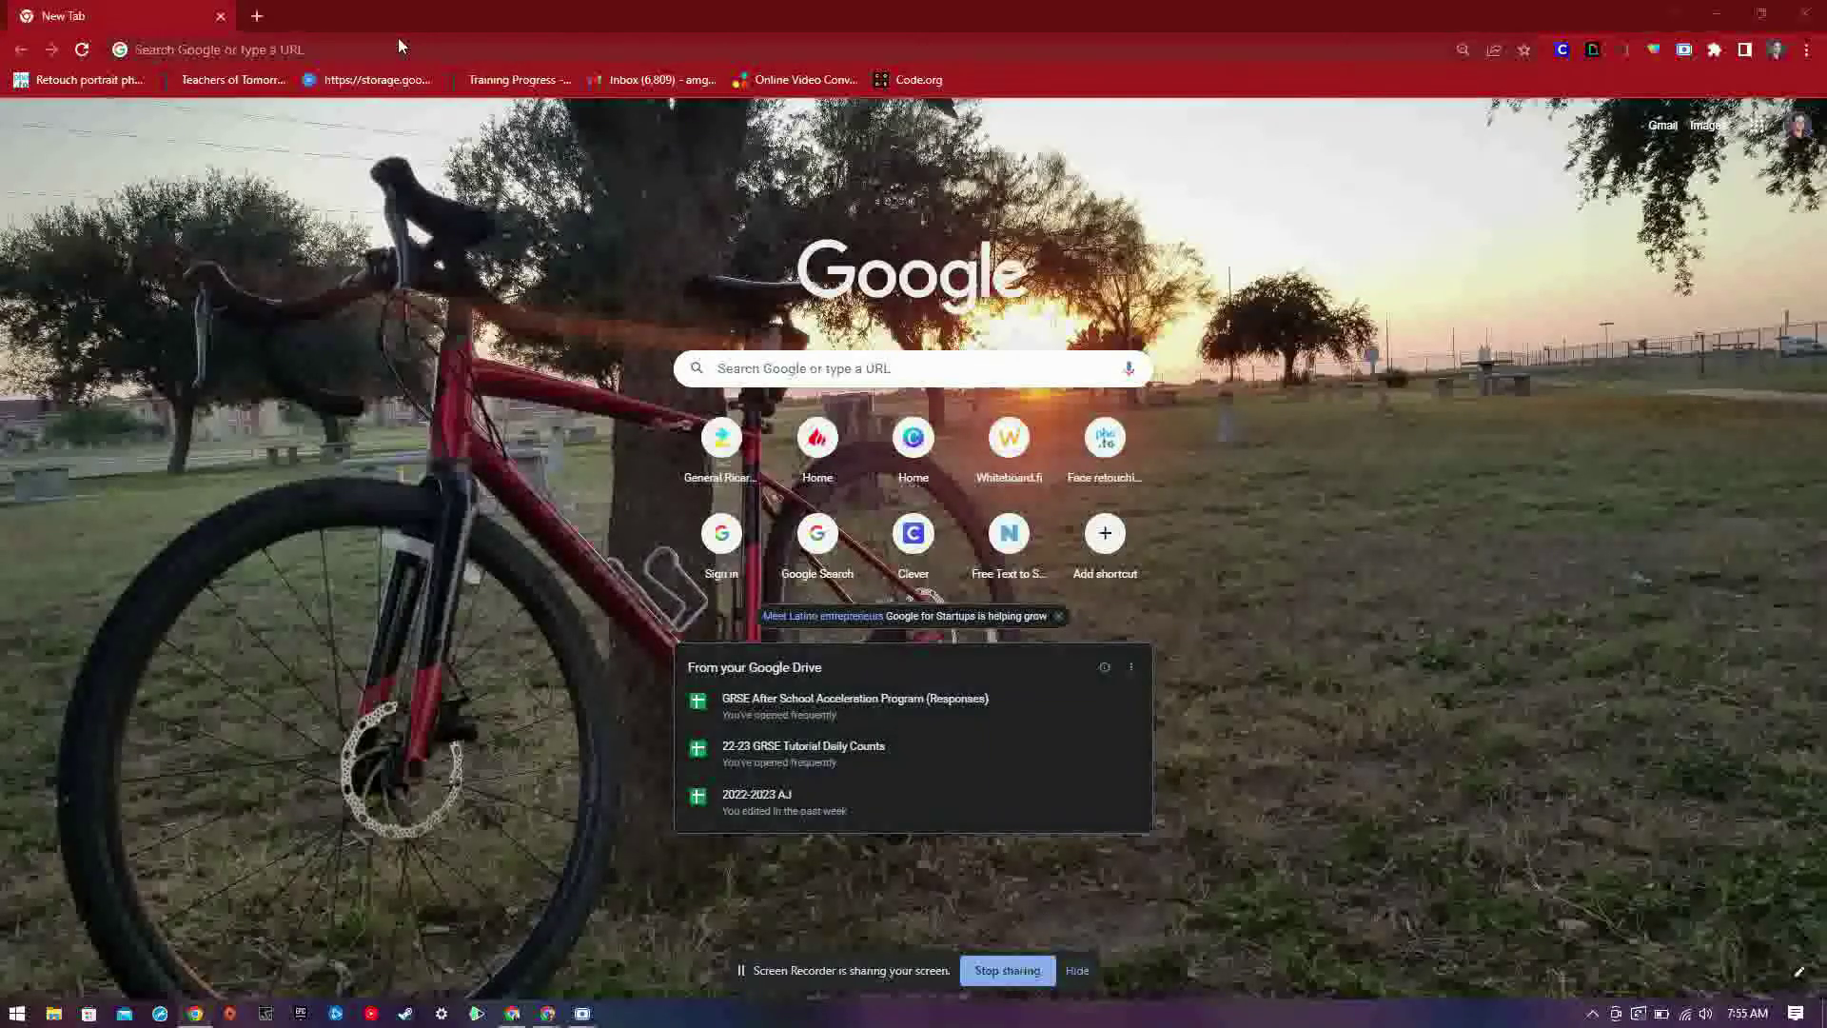
Step: Search Google for 'whiteboard.fi' from the new tab and load the site
{"action": "left_click", "coordinate": [394, 53]}
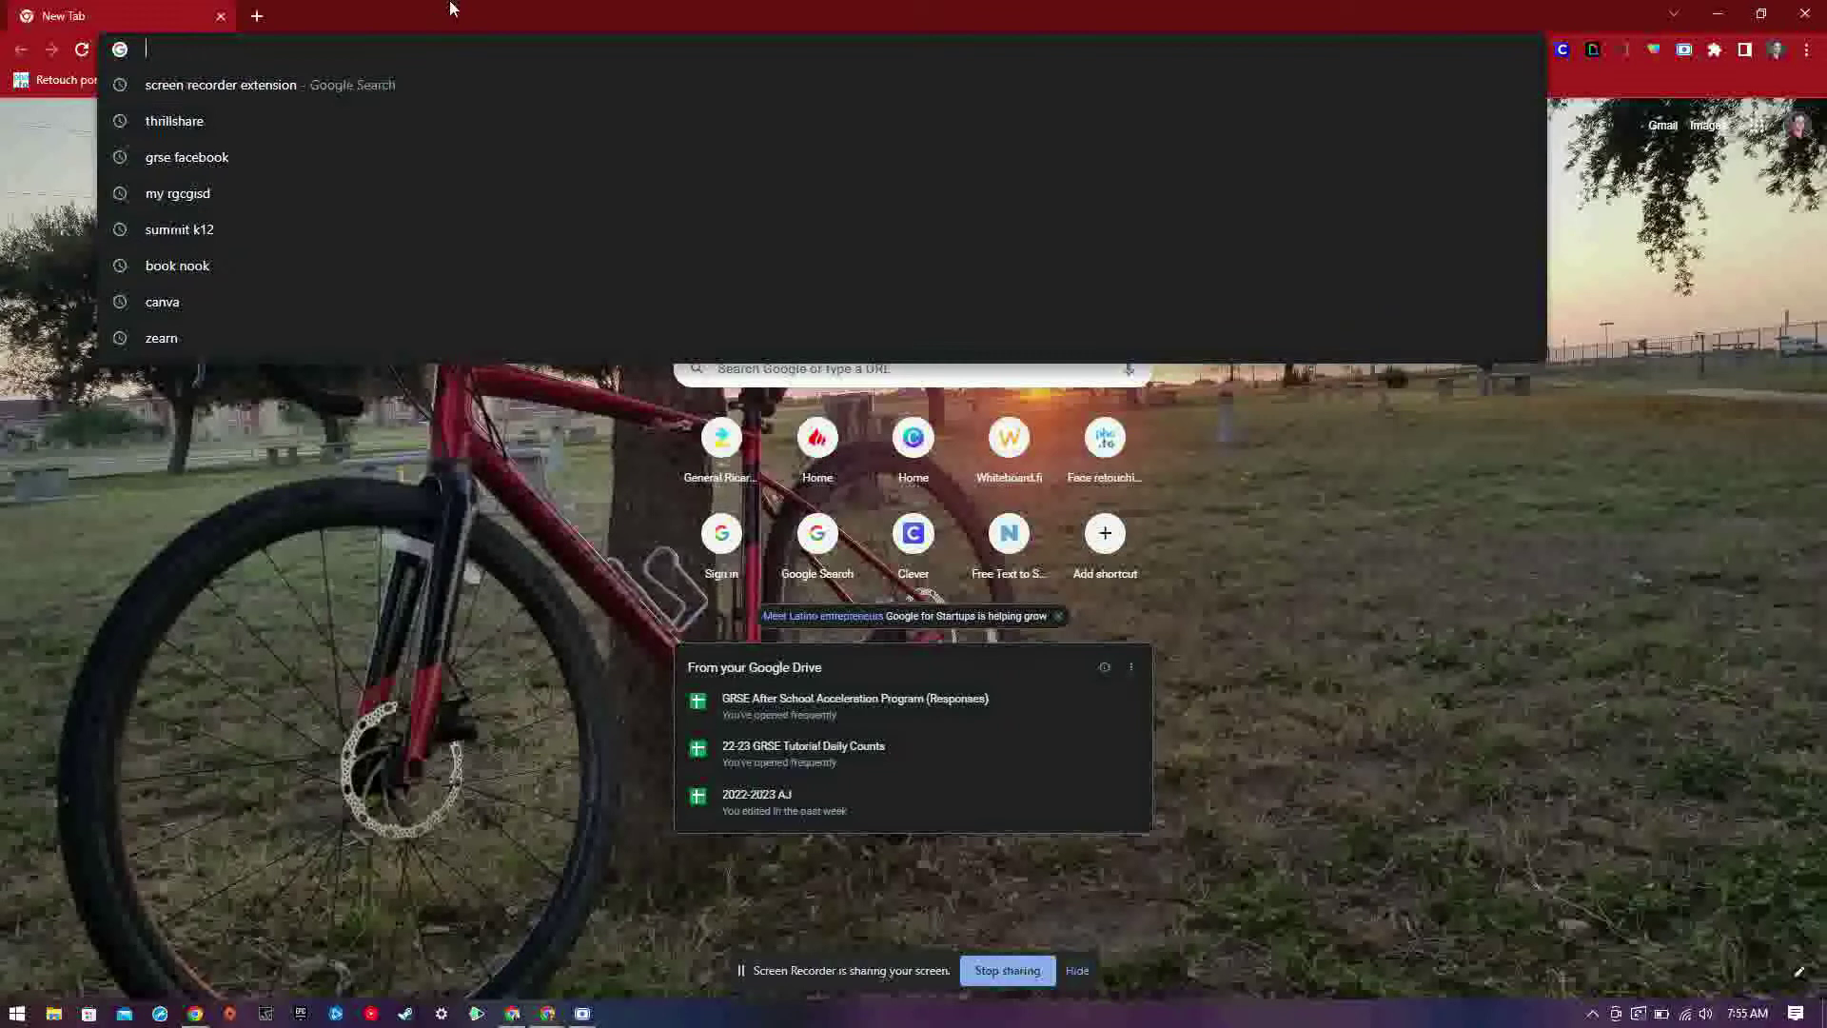
{"action": "left_click", "coordinate": [781, 354]}
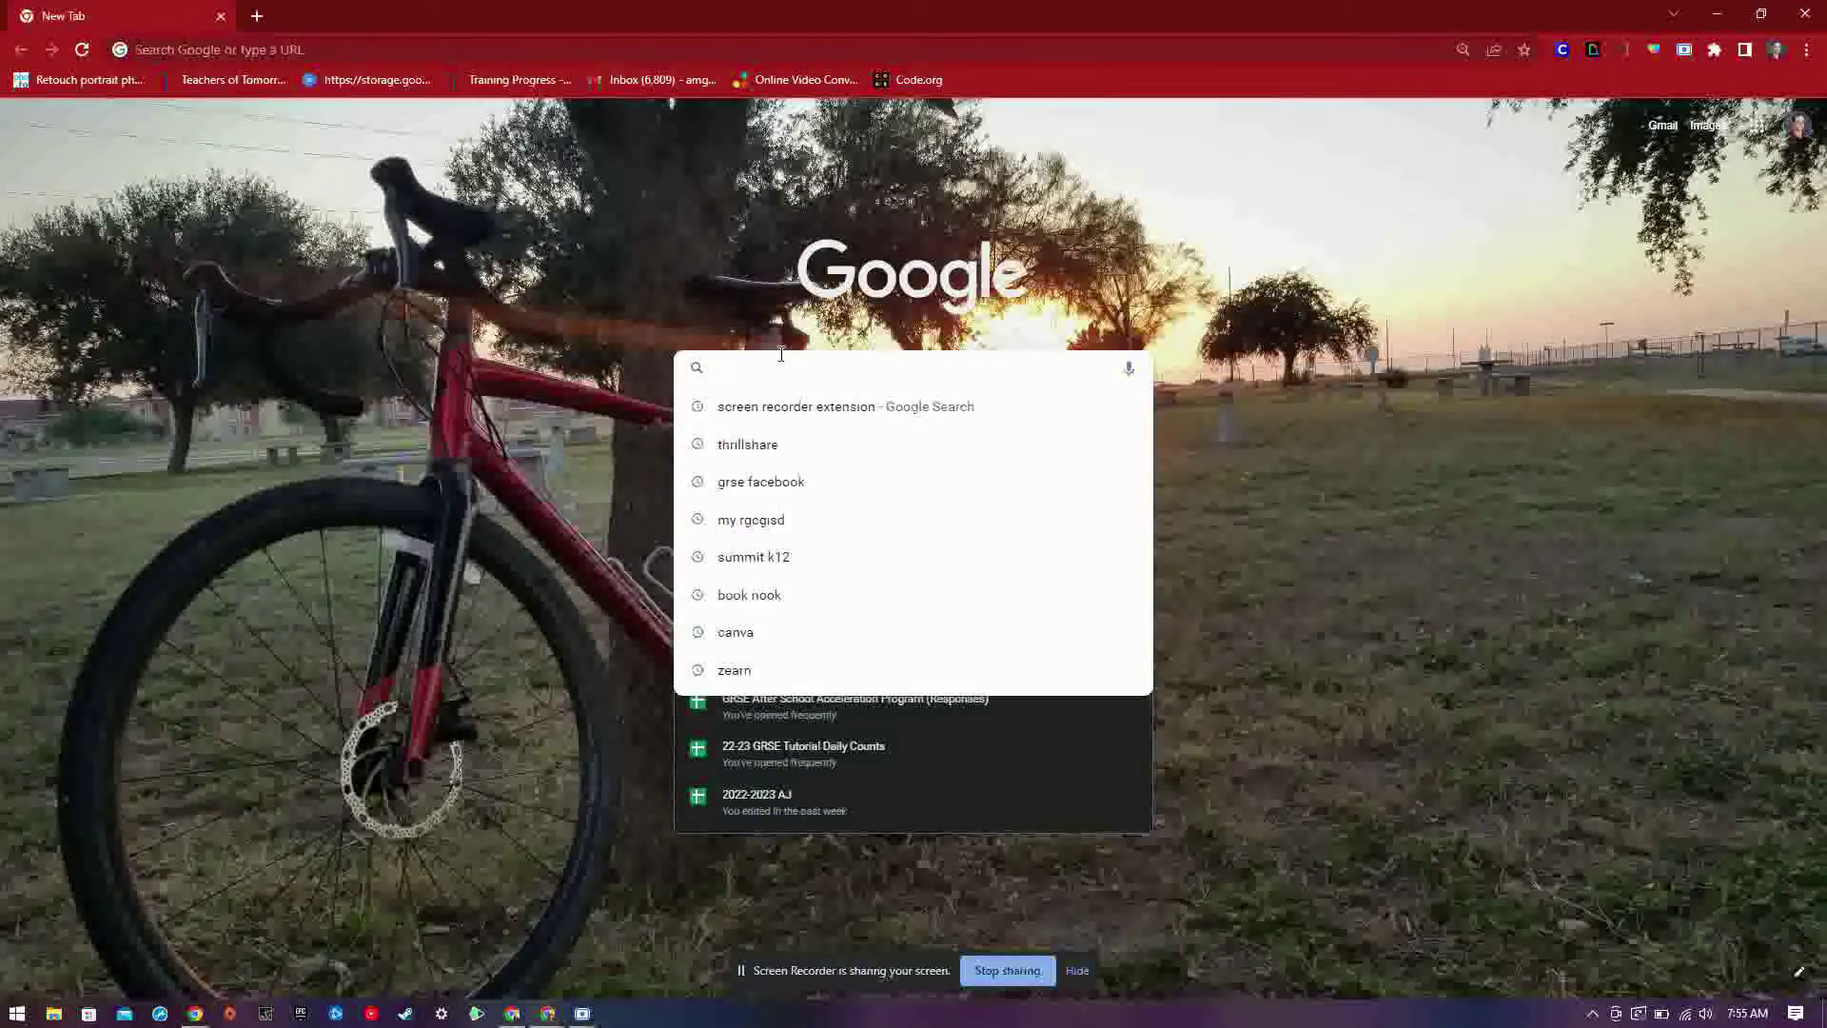
{"action": "type", "text": "white"}
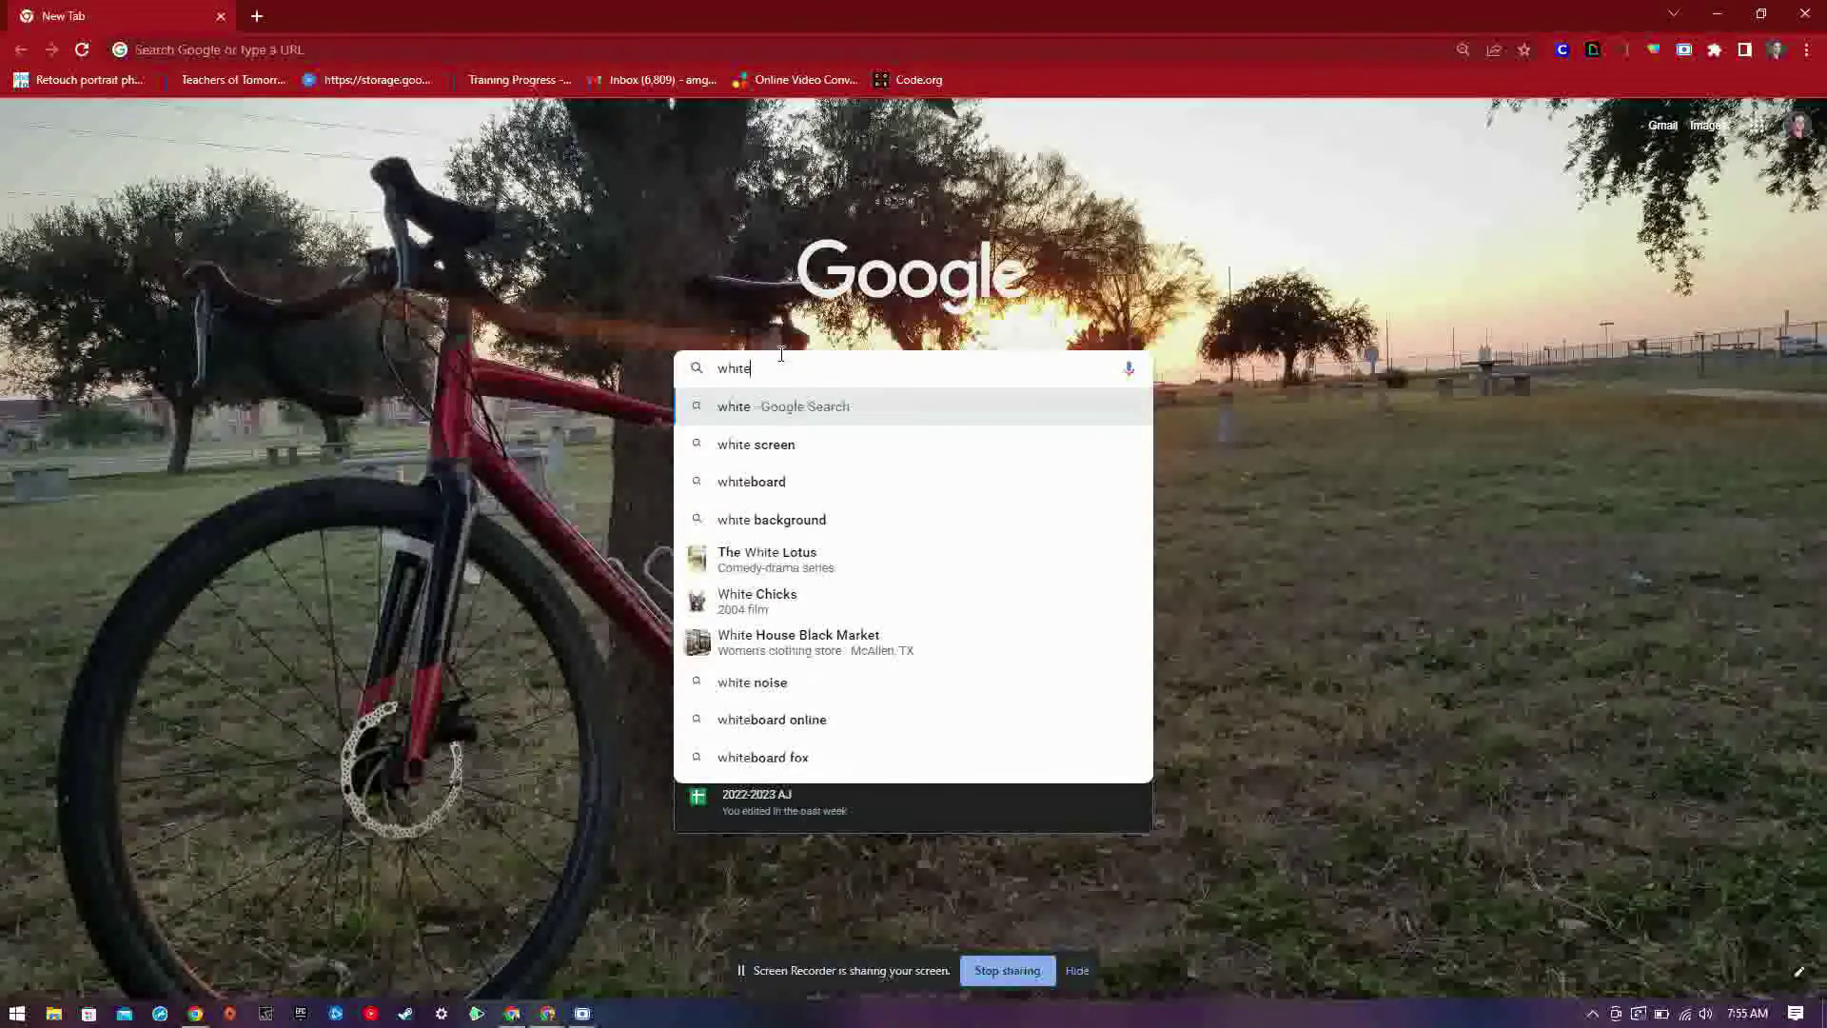
{"action": "key", "text": "Down"}
{"action": "key", "text": "Down"}
{"action": "type", "text": ".fi"}
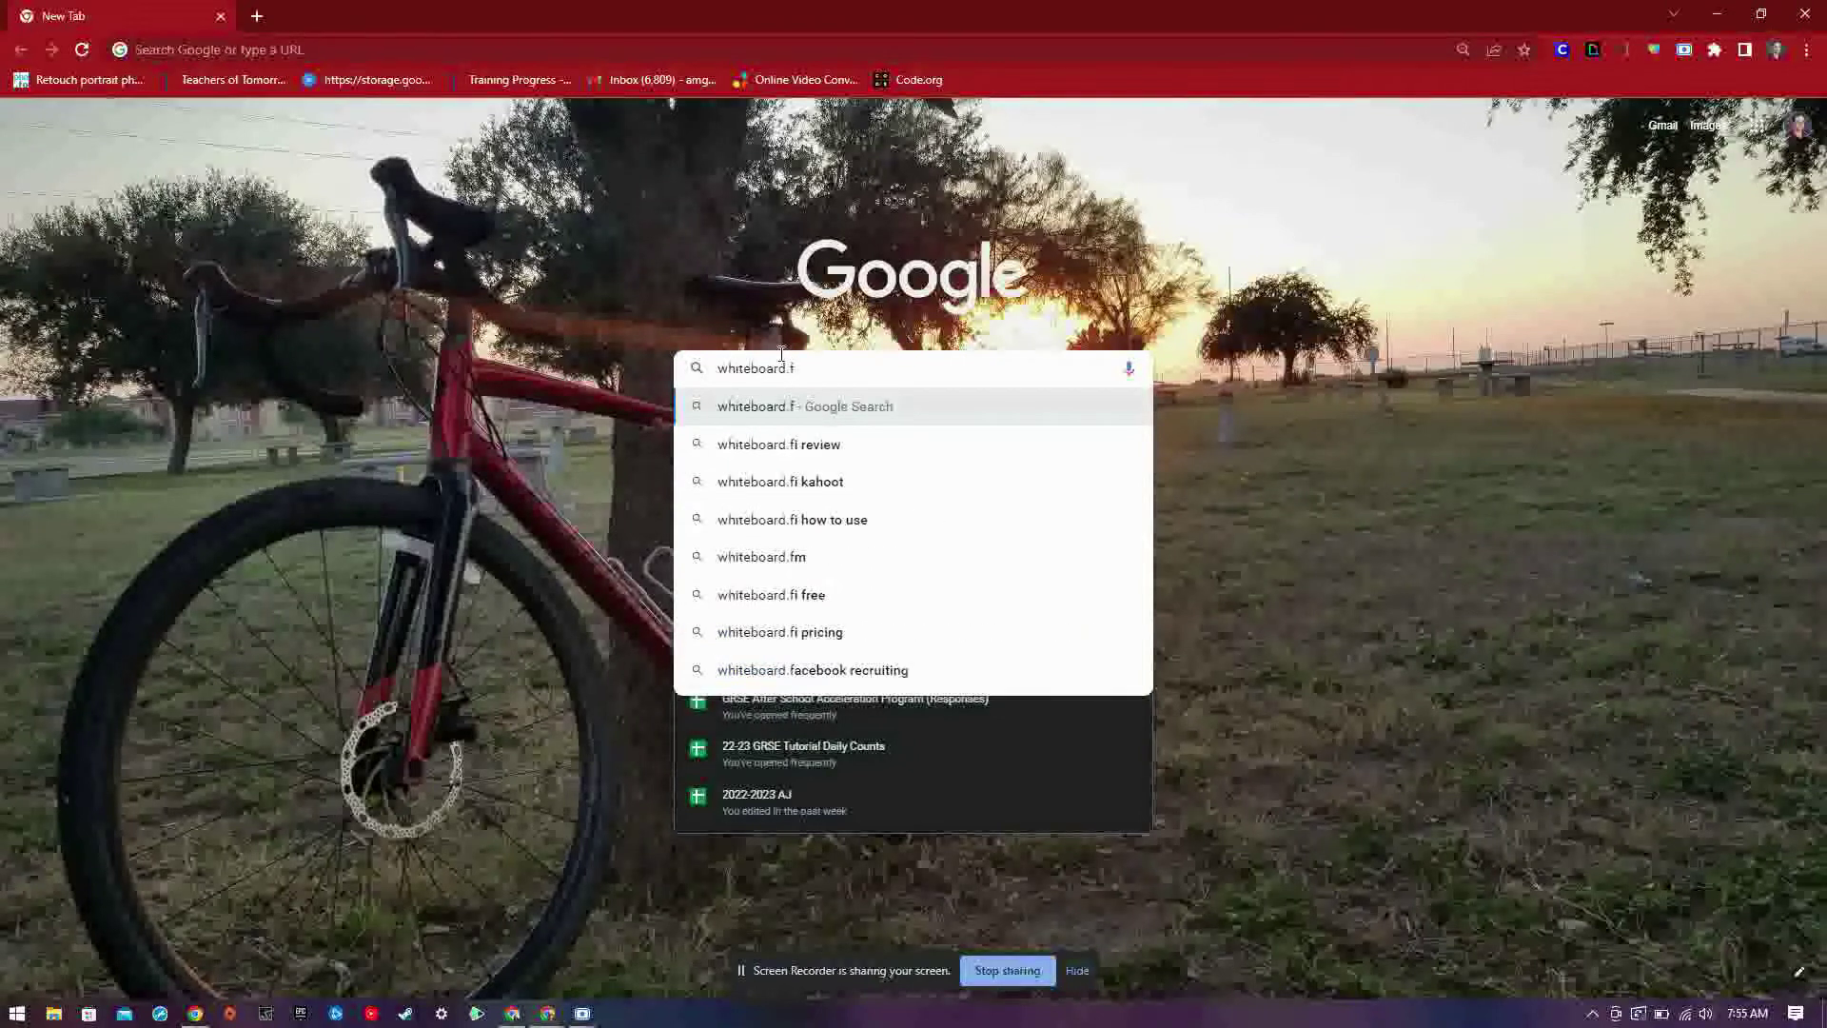
{"action": "key", "text": "Return"}
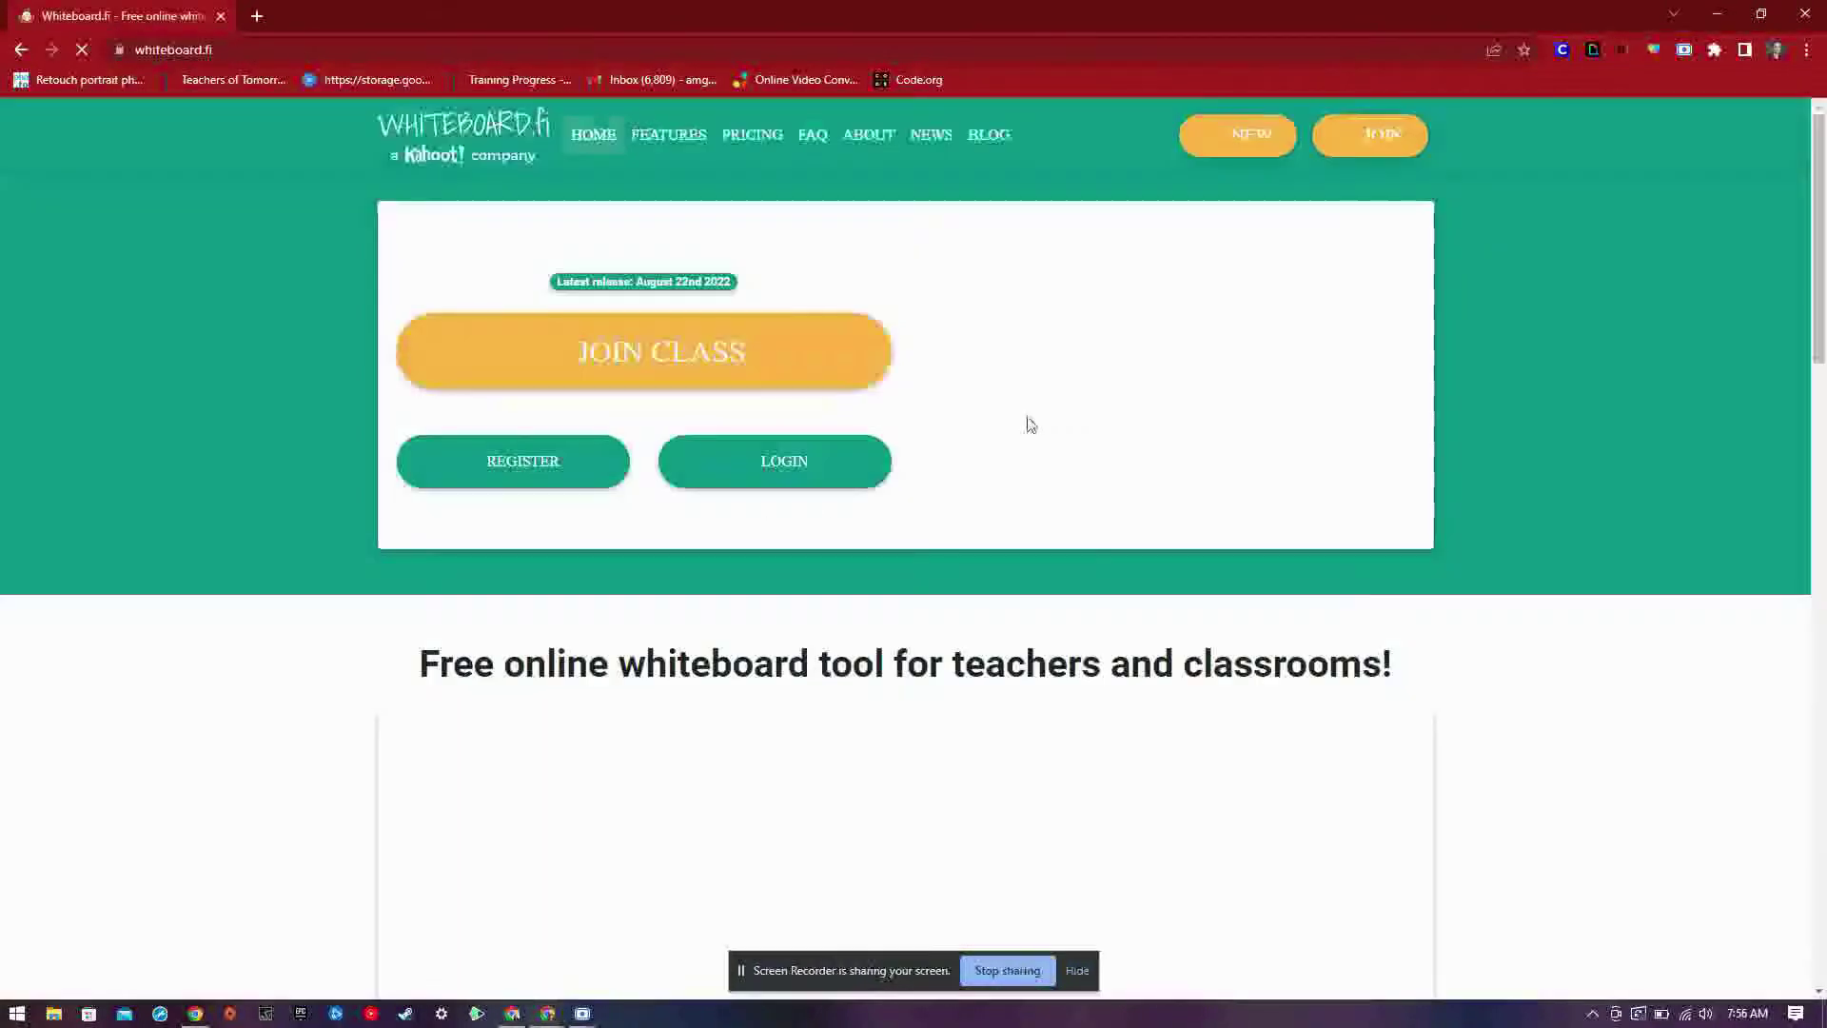
{"action": "left_click", "coordinate": [575, 689]}
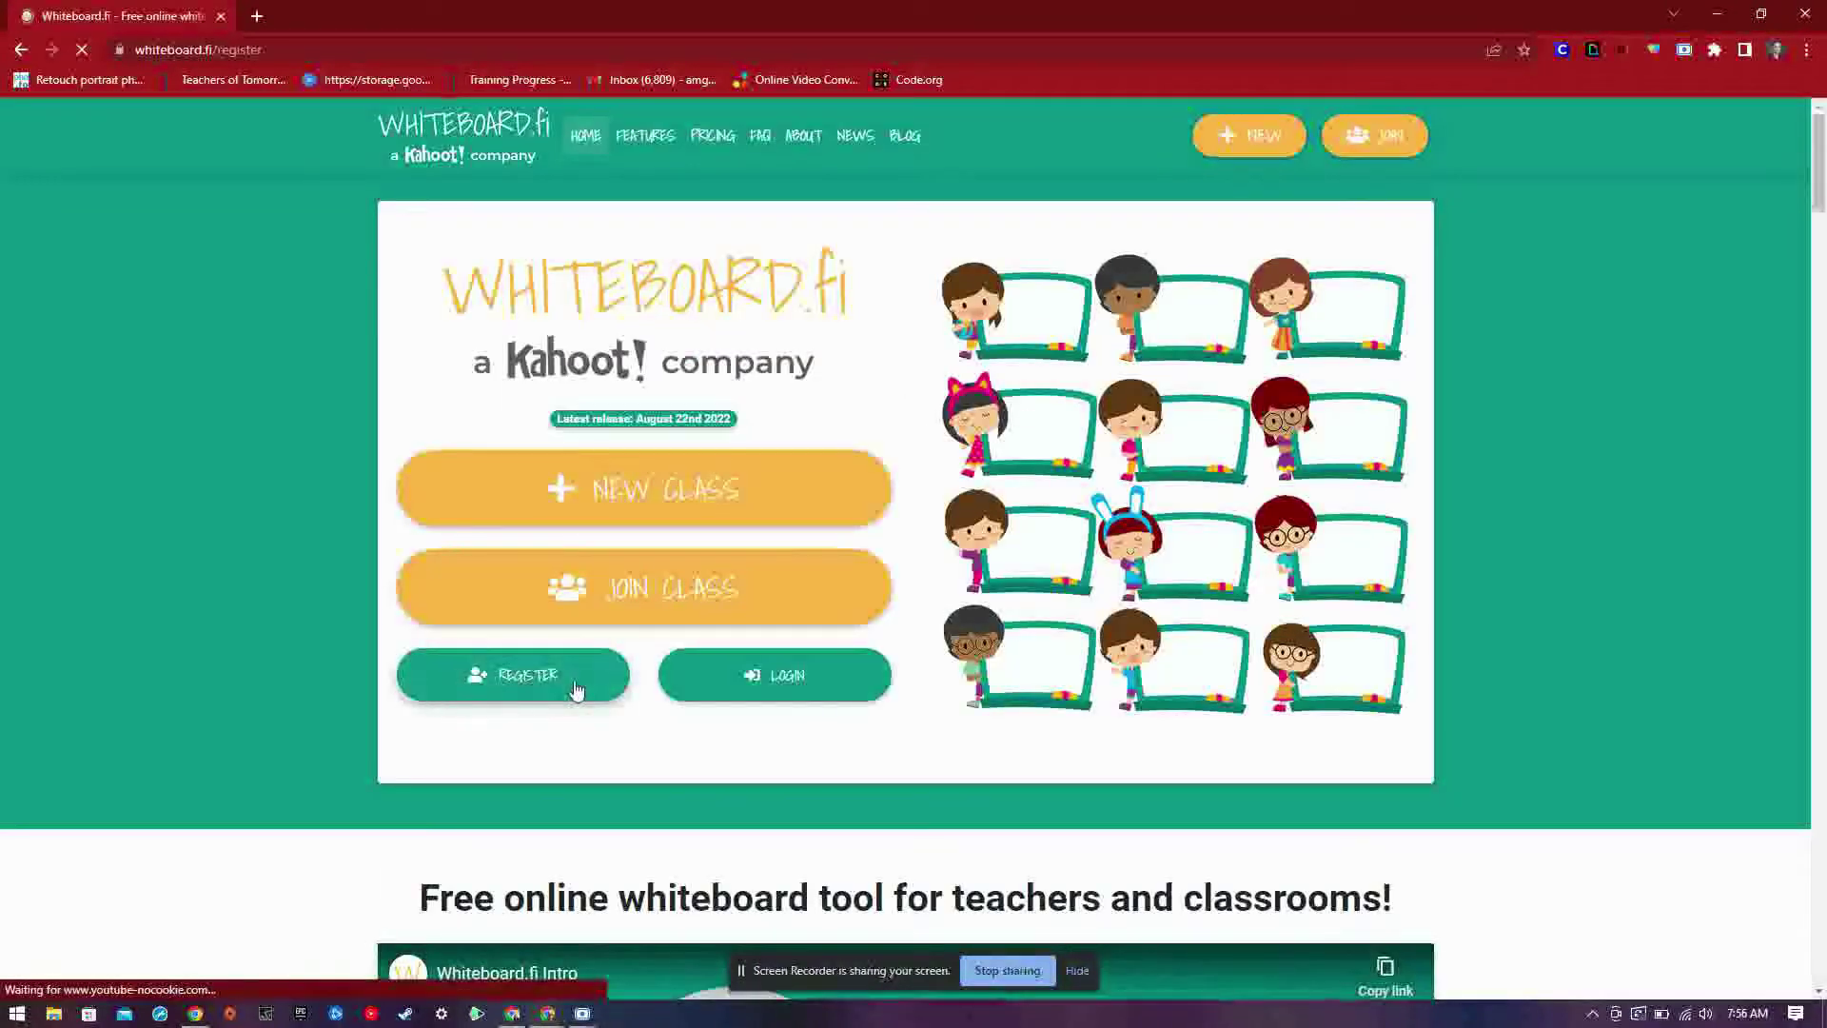
{"action": "left_click", "coordinate": [653, 485]}
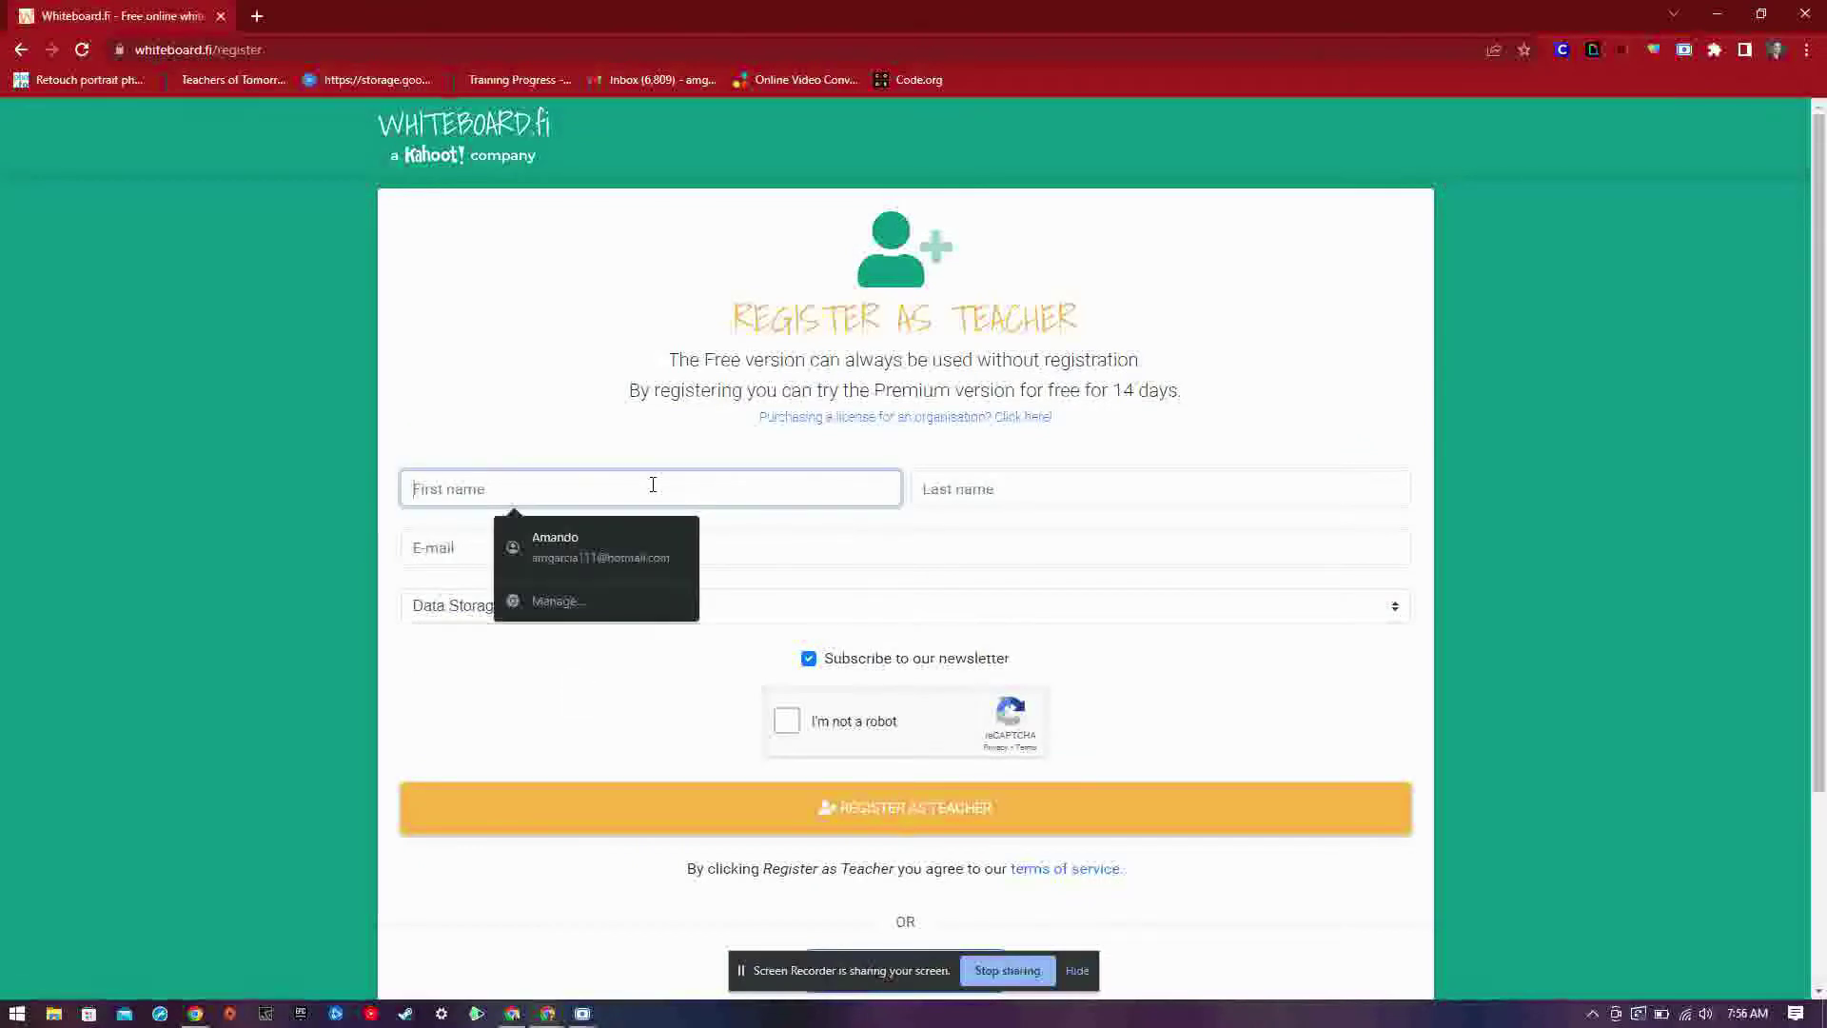
{"action": "left_click", "coordinate": [611, 553]}
{"action": "left_click_drag", "start_coordinate": [601, 549], "coordinate": [520, 571]}
{"action": "type", "text": "rgccisd"}
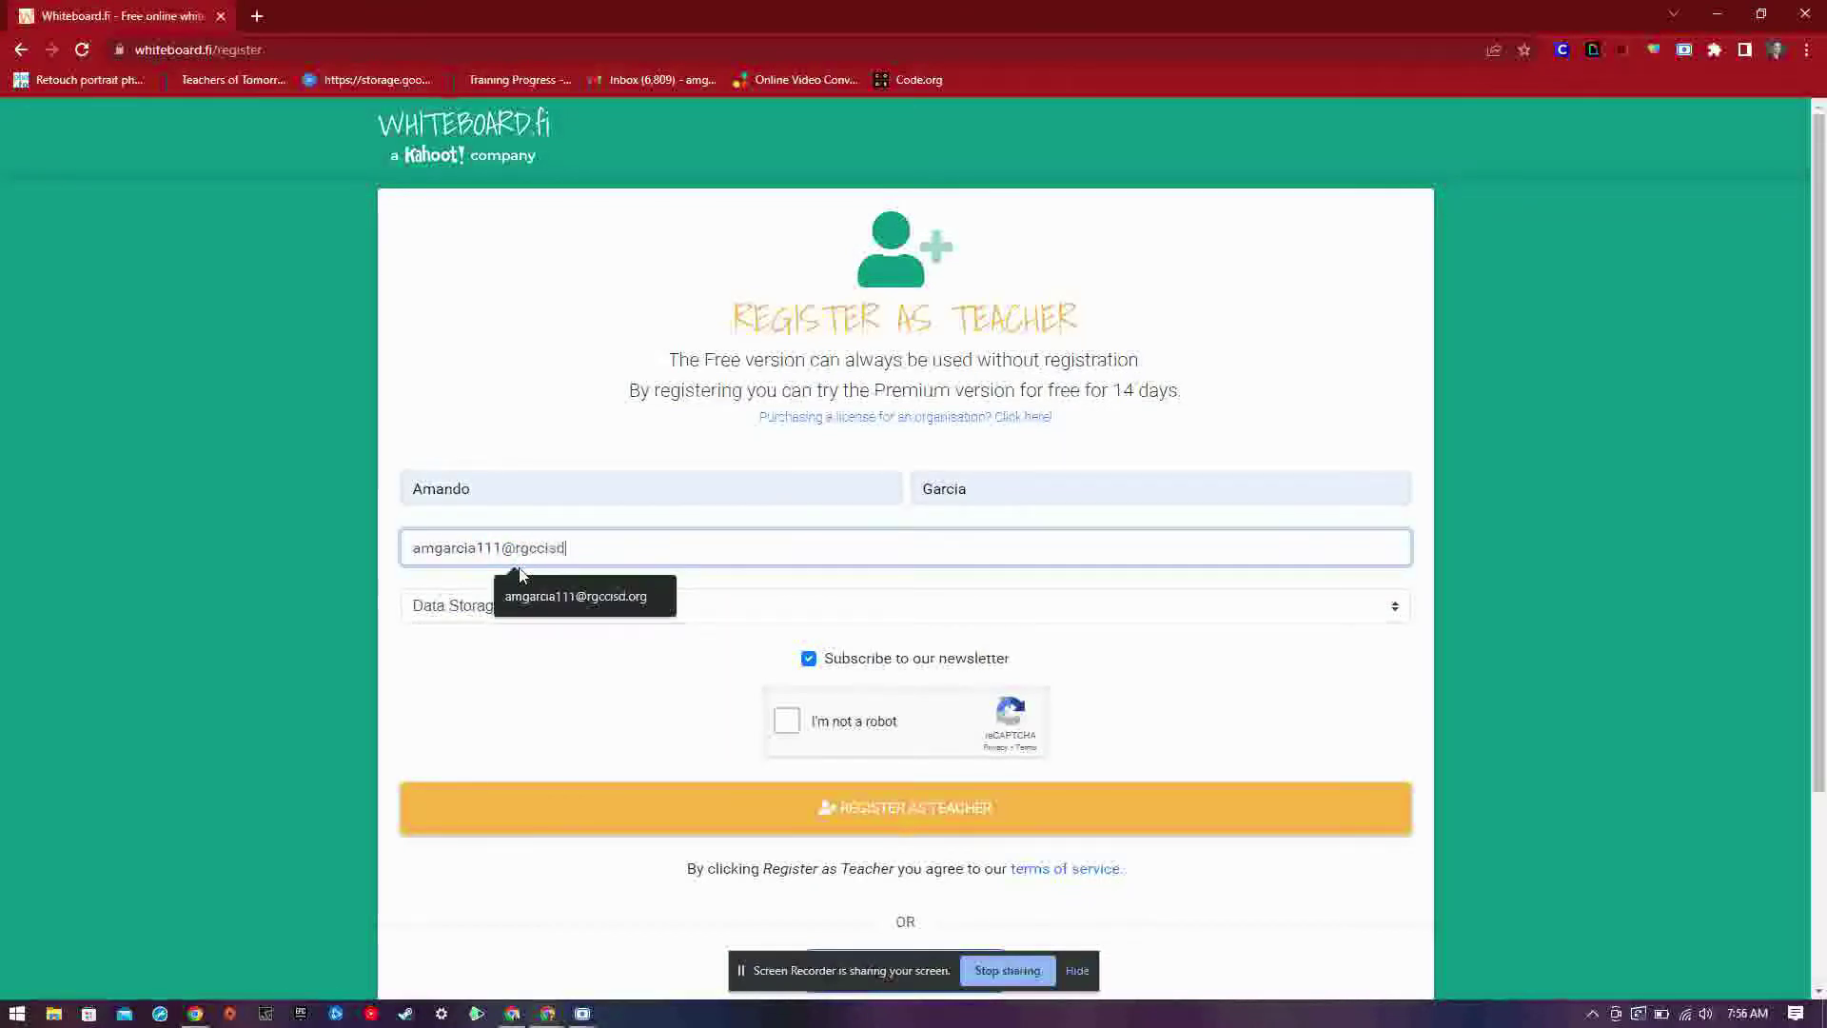
{"action": "type", "text": "."}
{"action": "left_click", "coordinate": [571, 597]}
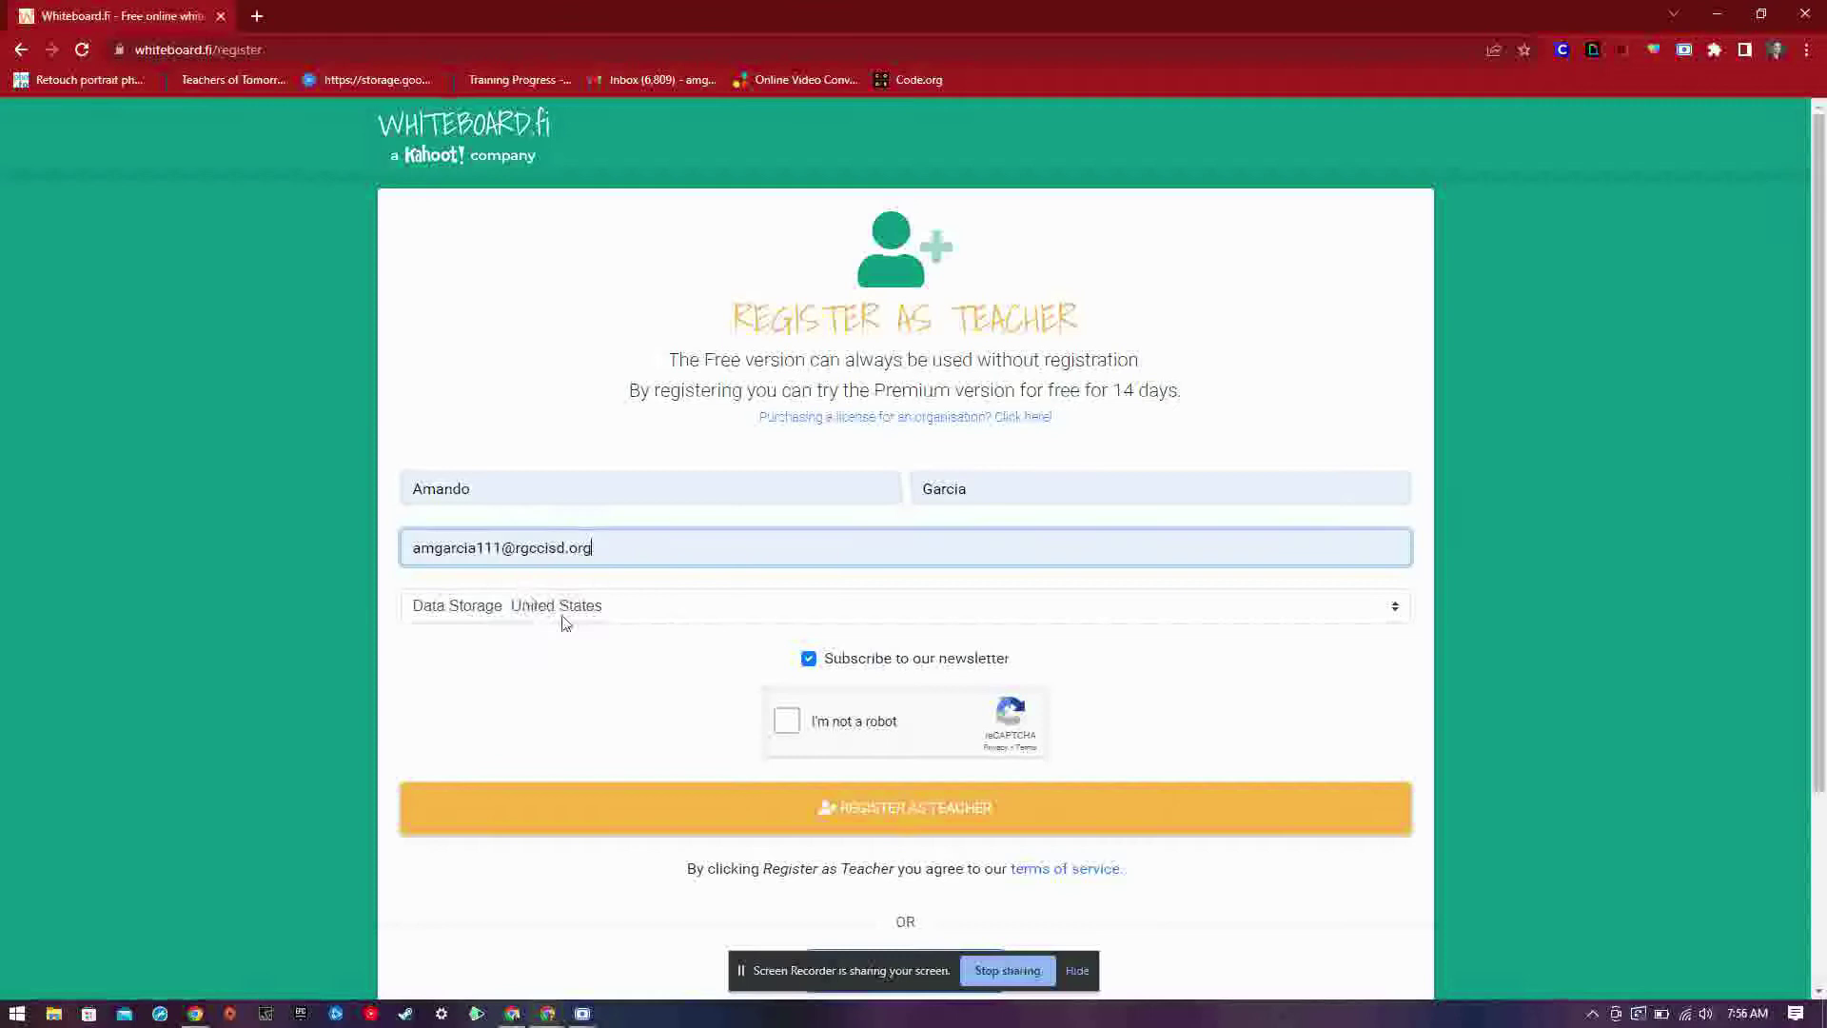
{"action": "left_click", "coordinate": [789, 722]}
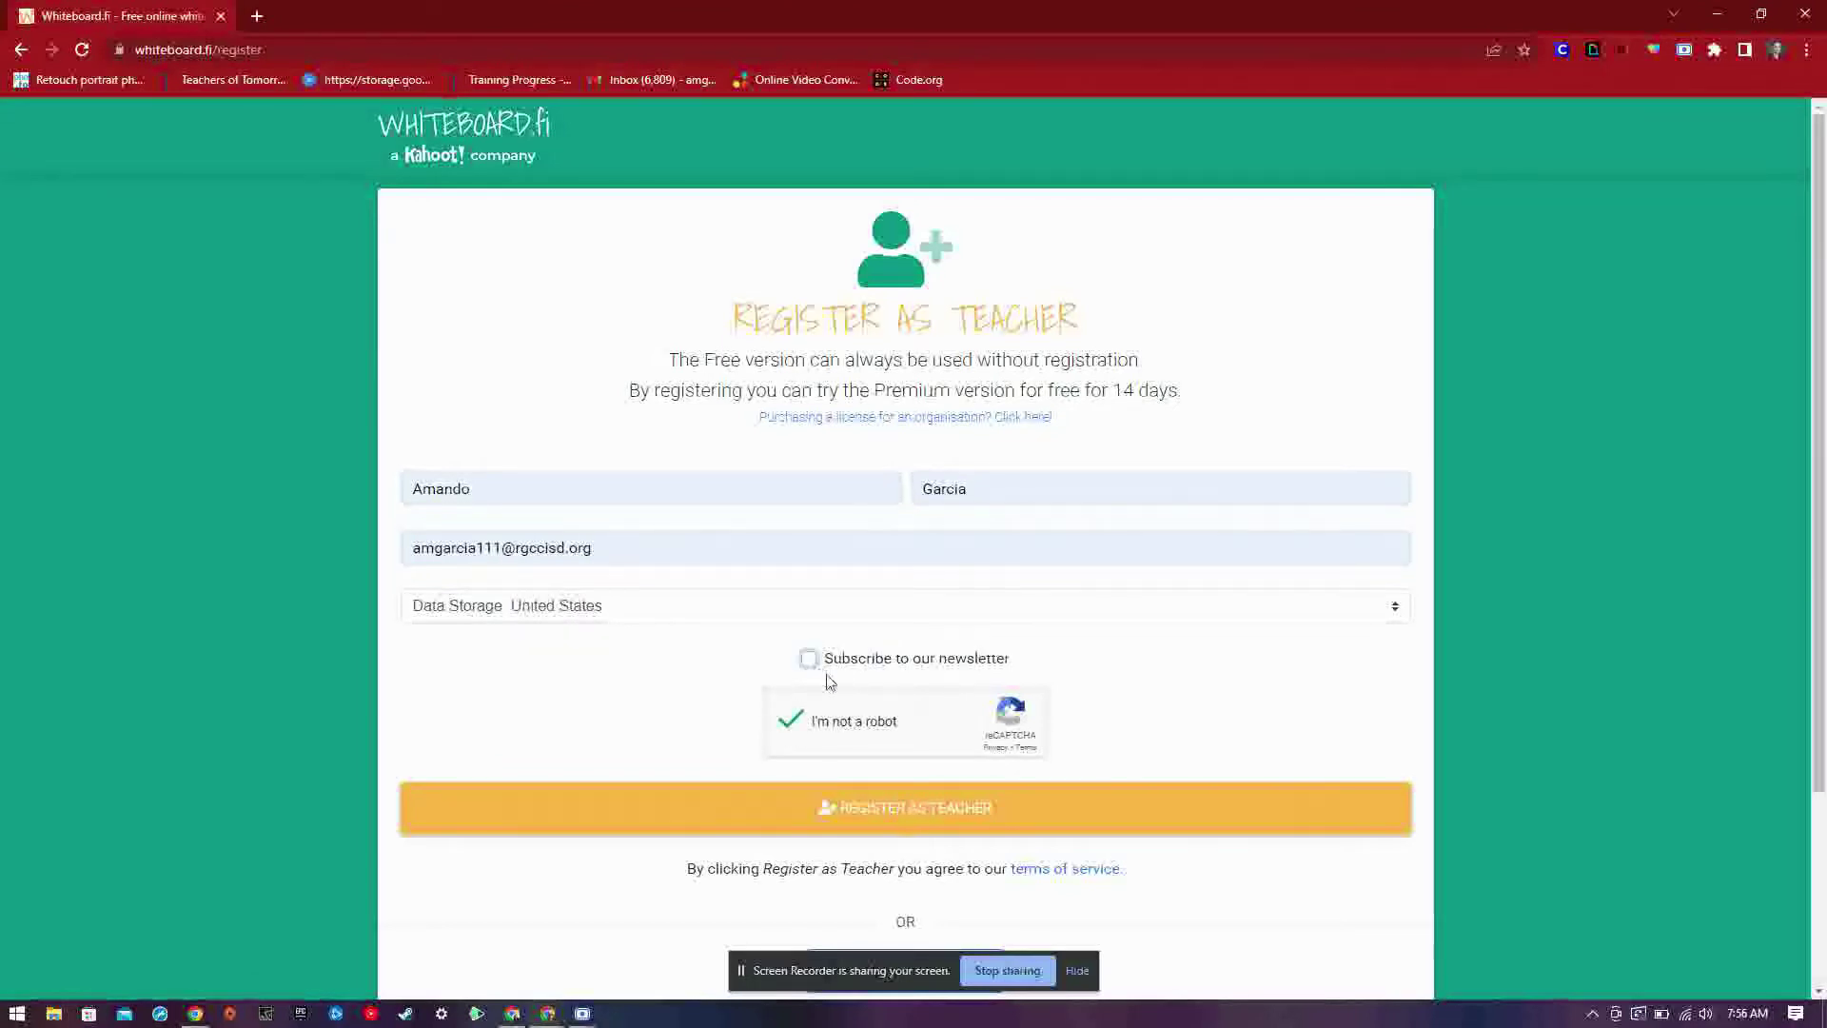
{"action": "left_click", "coordinate": [810, 660]}
{"action": "left_click", "coordinate": [885, 806]}
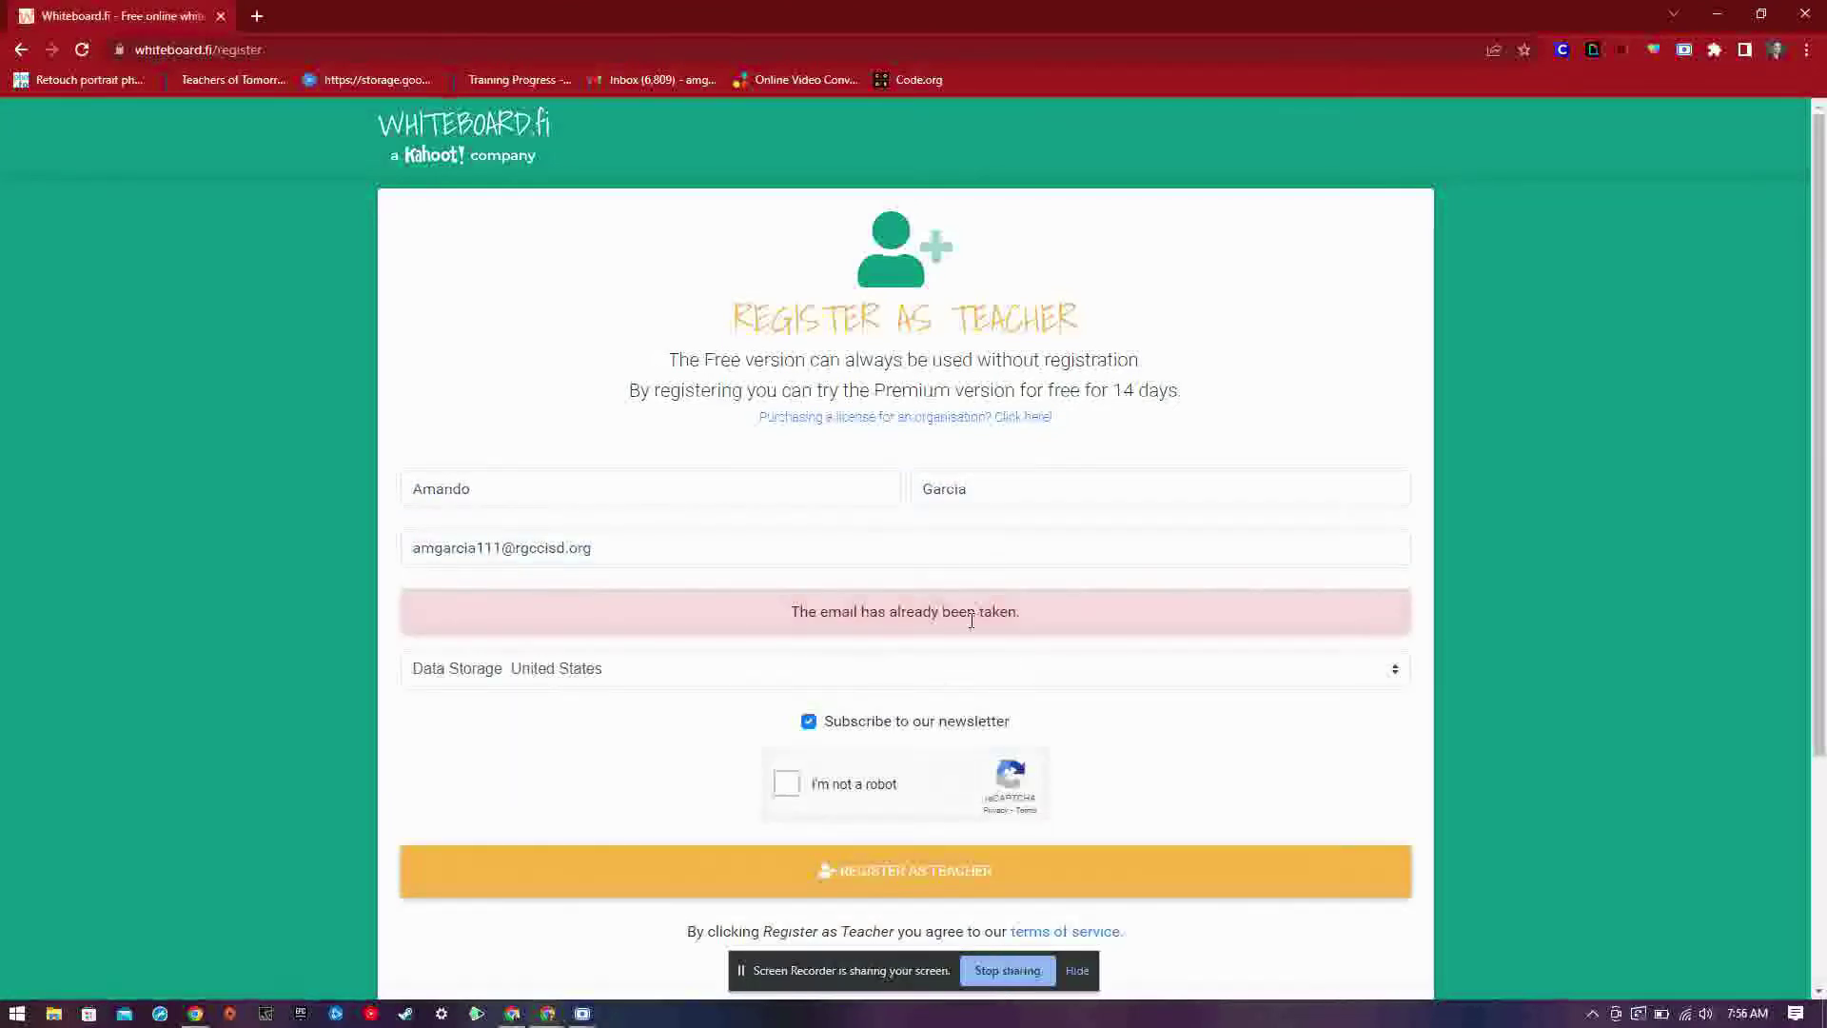
{"action": "left_click", "coordinate": [477, 116]}
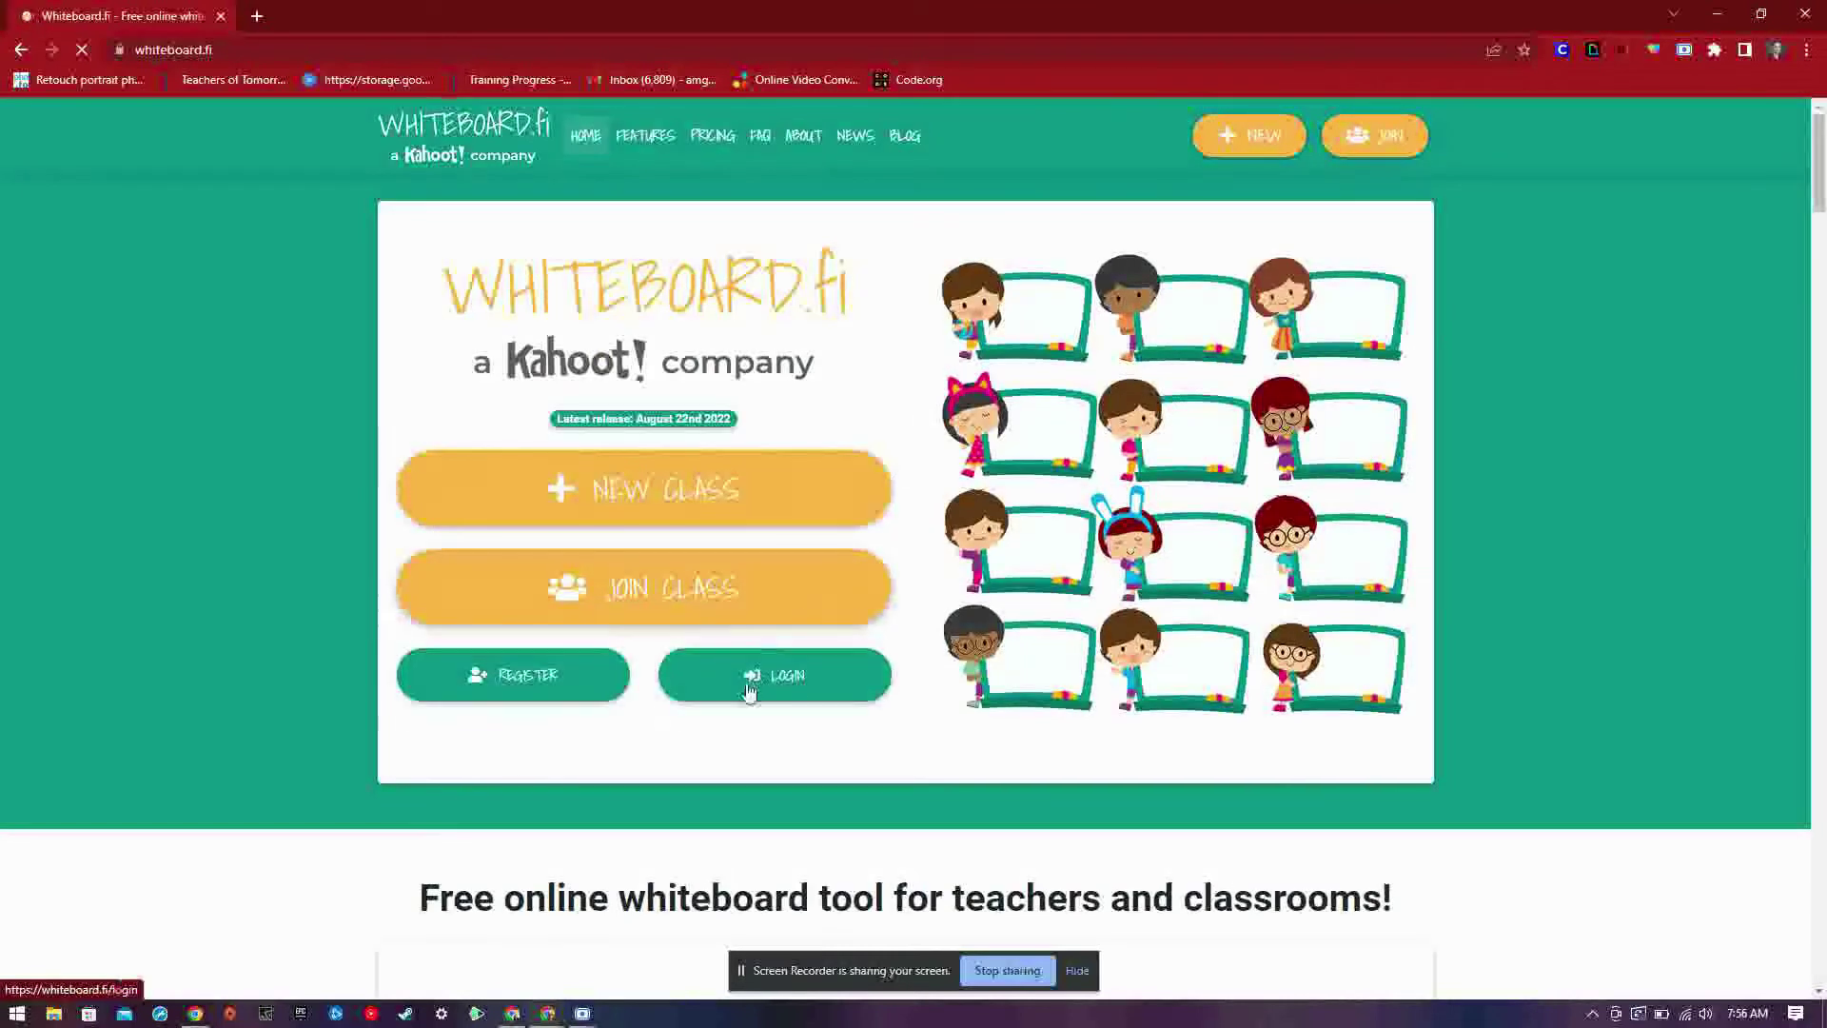
Step: Log in as a teacher with the saved credentials and scroll down the dashboard
{"action": "left_click", "coordinate": [750, 687]}
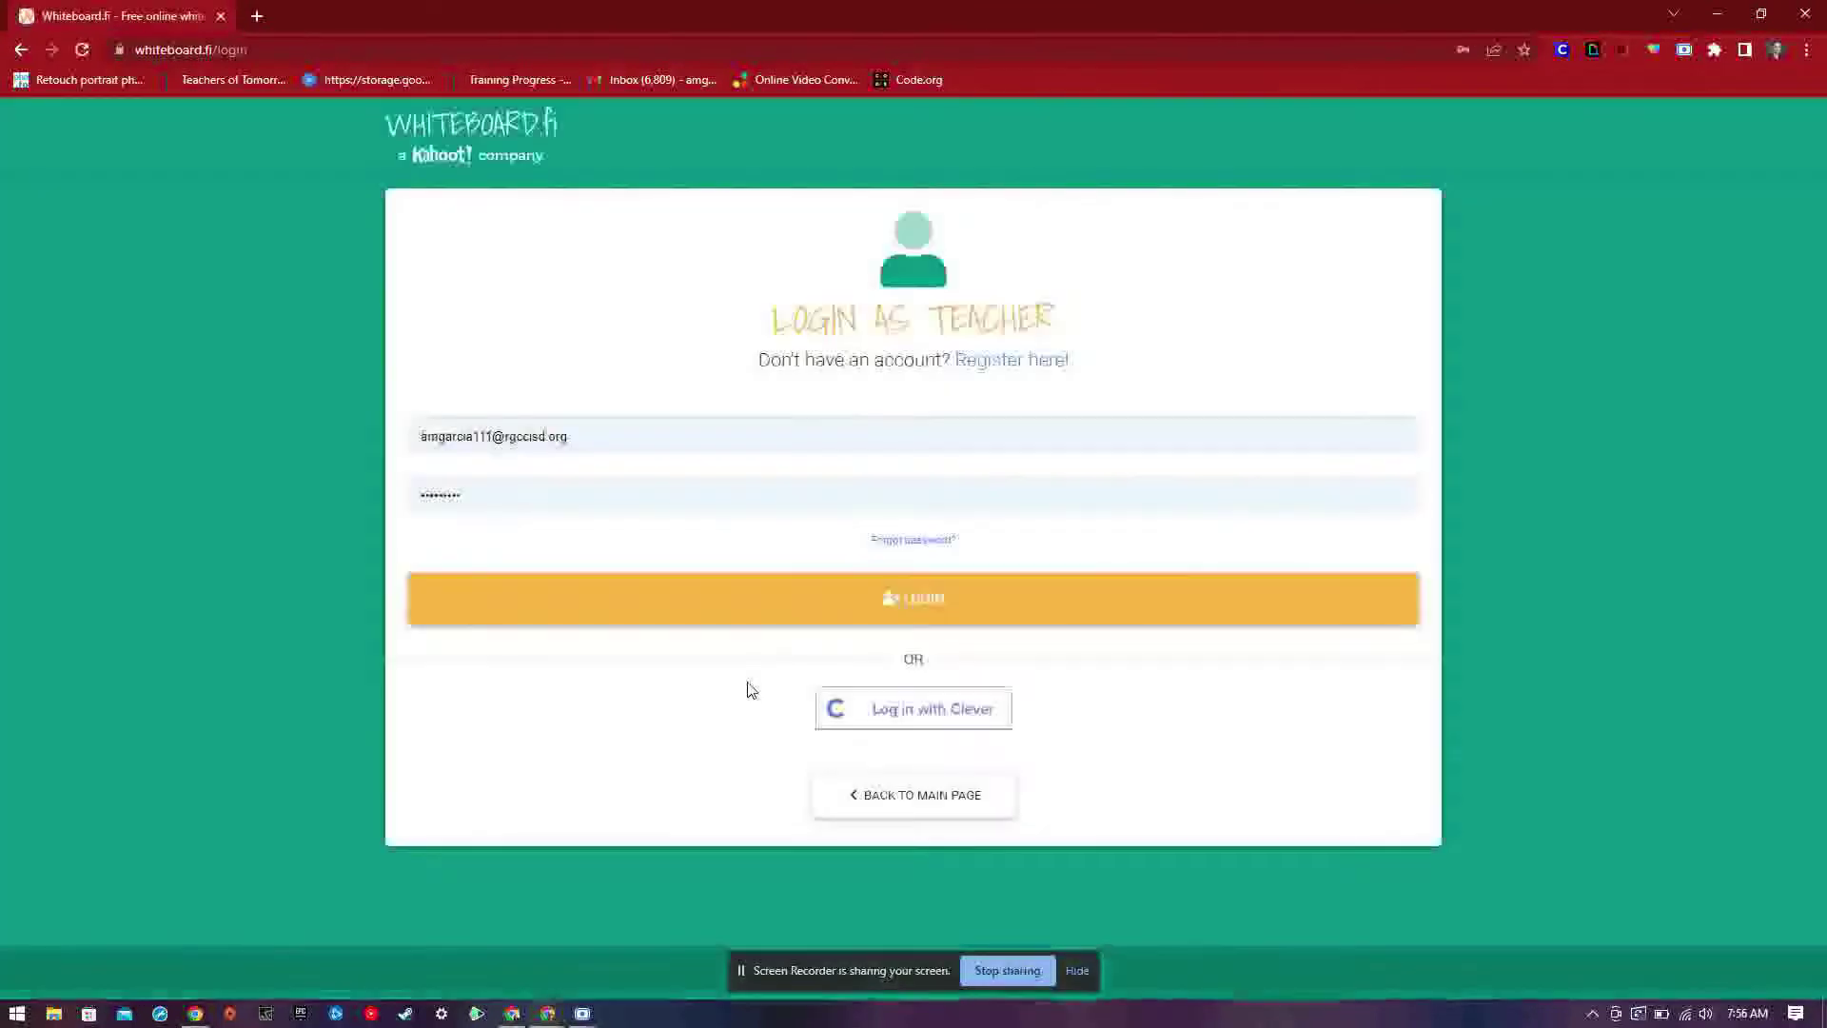
{"action": "left_click", "coordinate": [790, 588]}
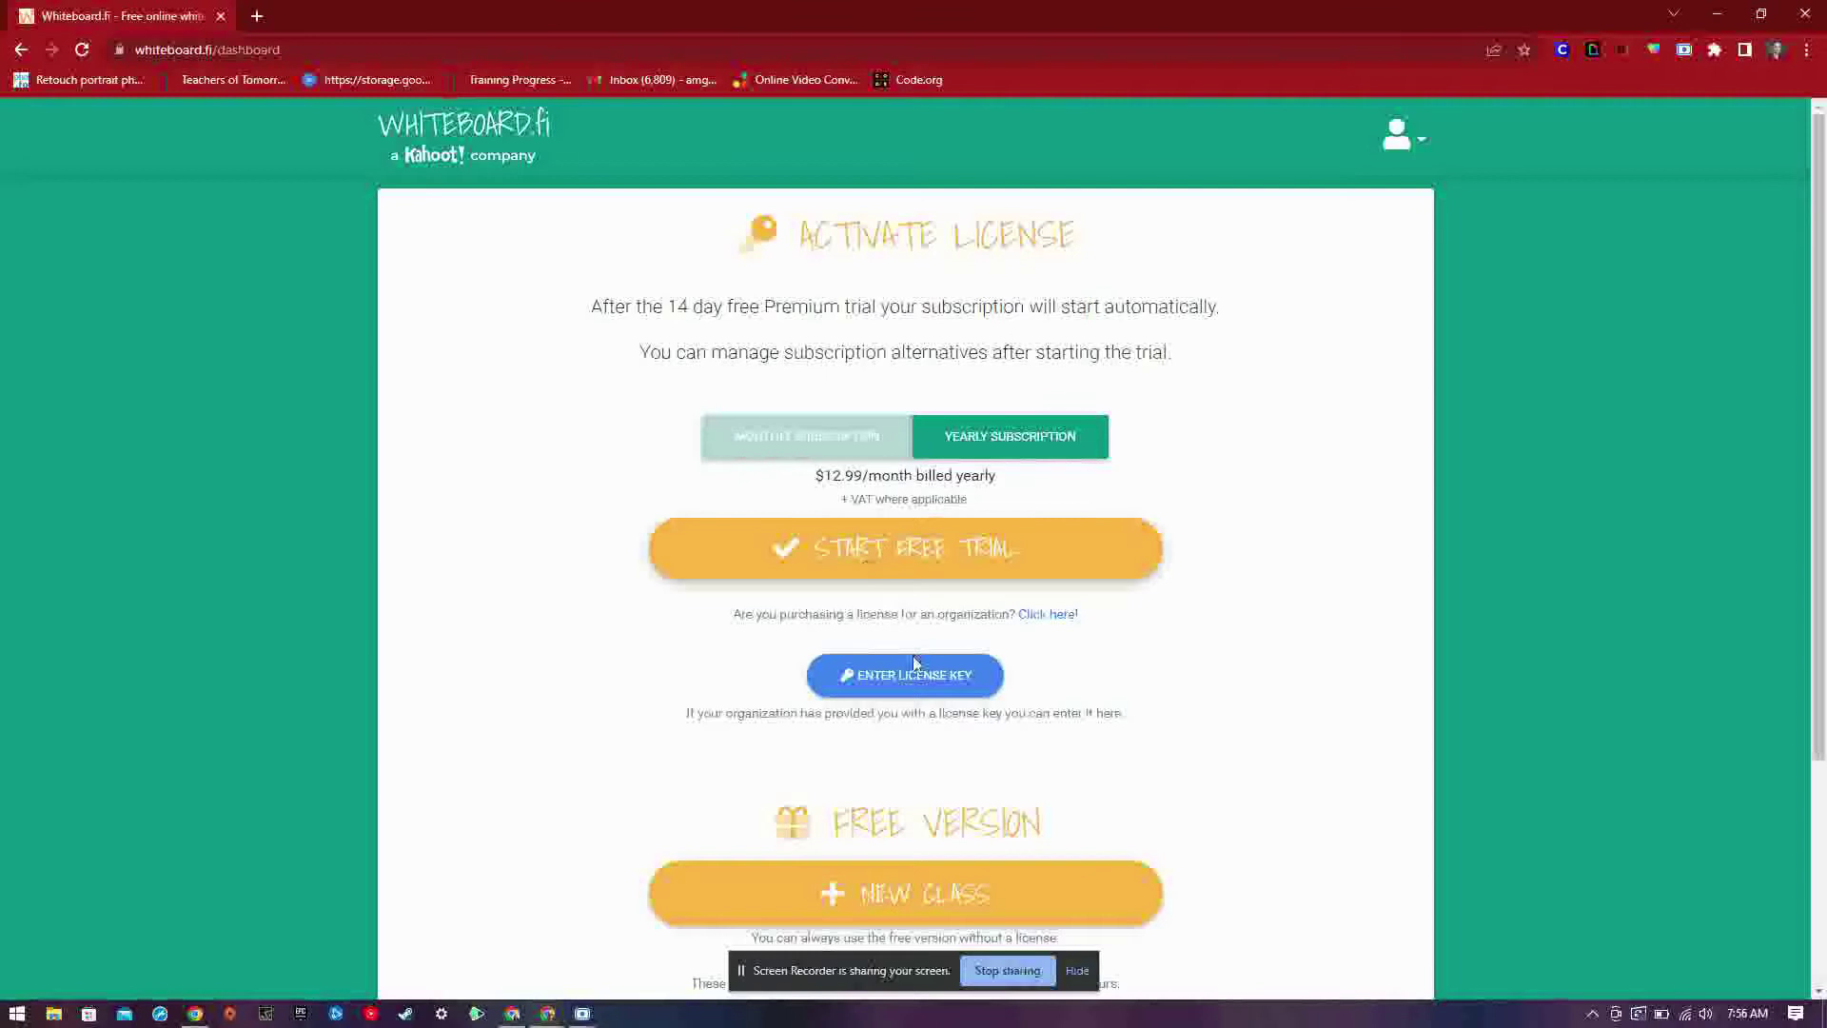
{"action": "scroll", "coordinate": [894, 685], "scroll_direction": "down", "scroll_amount": 2}
{"action": "scroll", "coordinate": [894, 686], "scroll_direction": "down", "scroll_amount": 2}
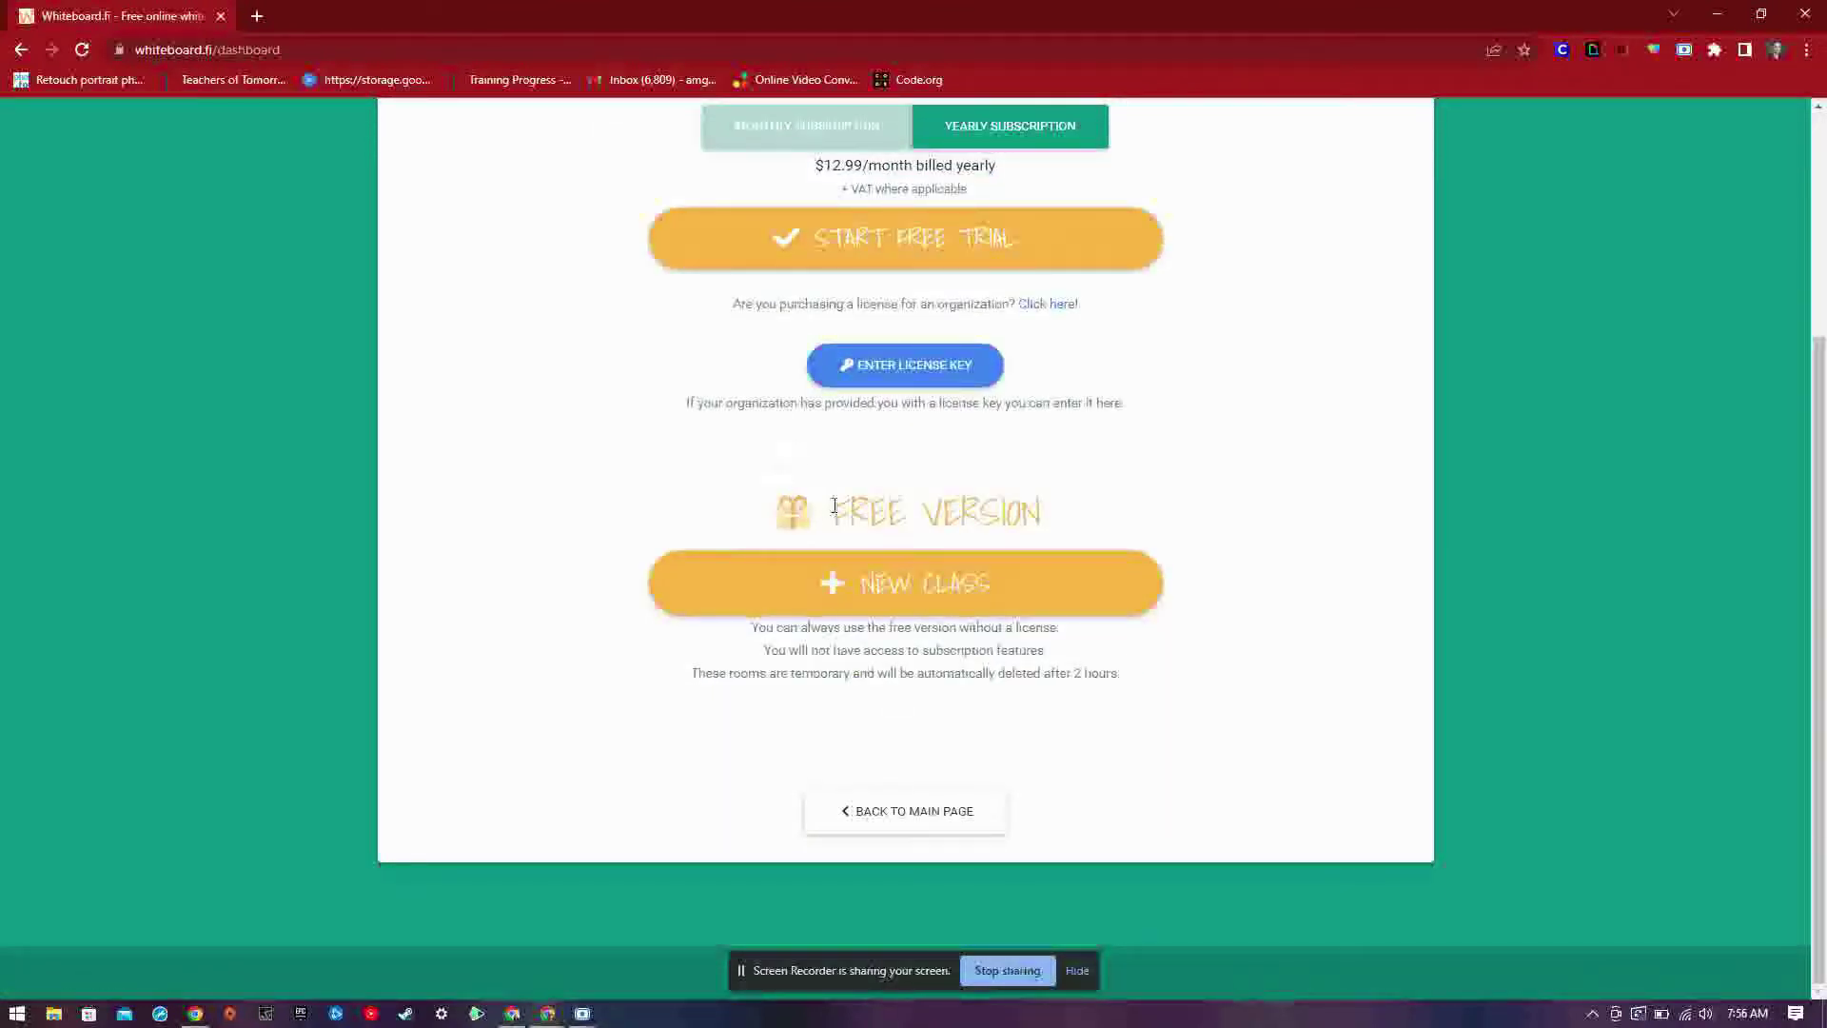
Step: Create a free-version class, getting room code f9635
{"action": "left_click", "coordinate": [902, 597]}
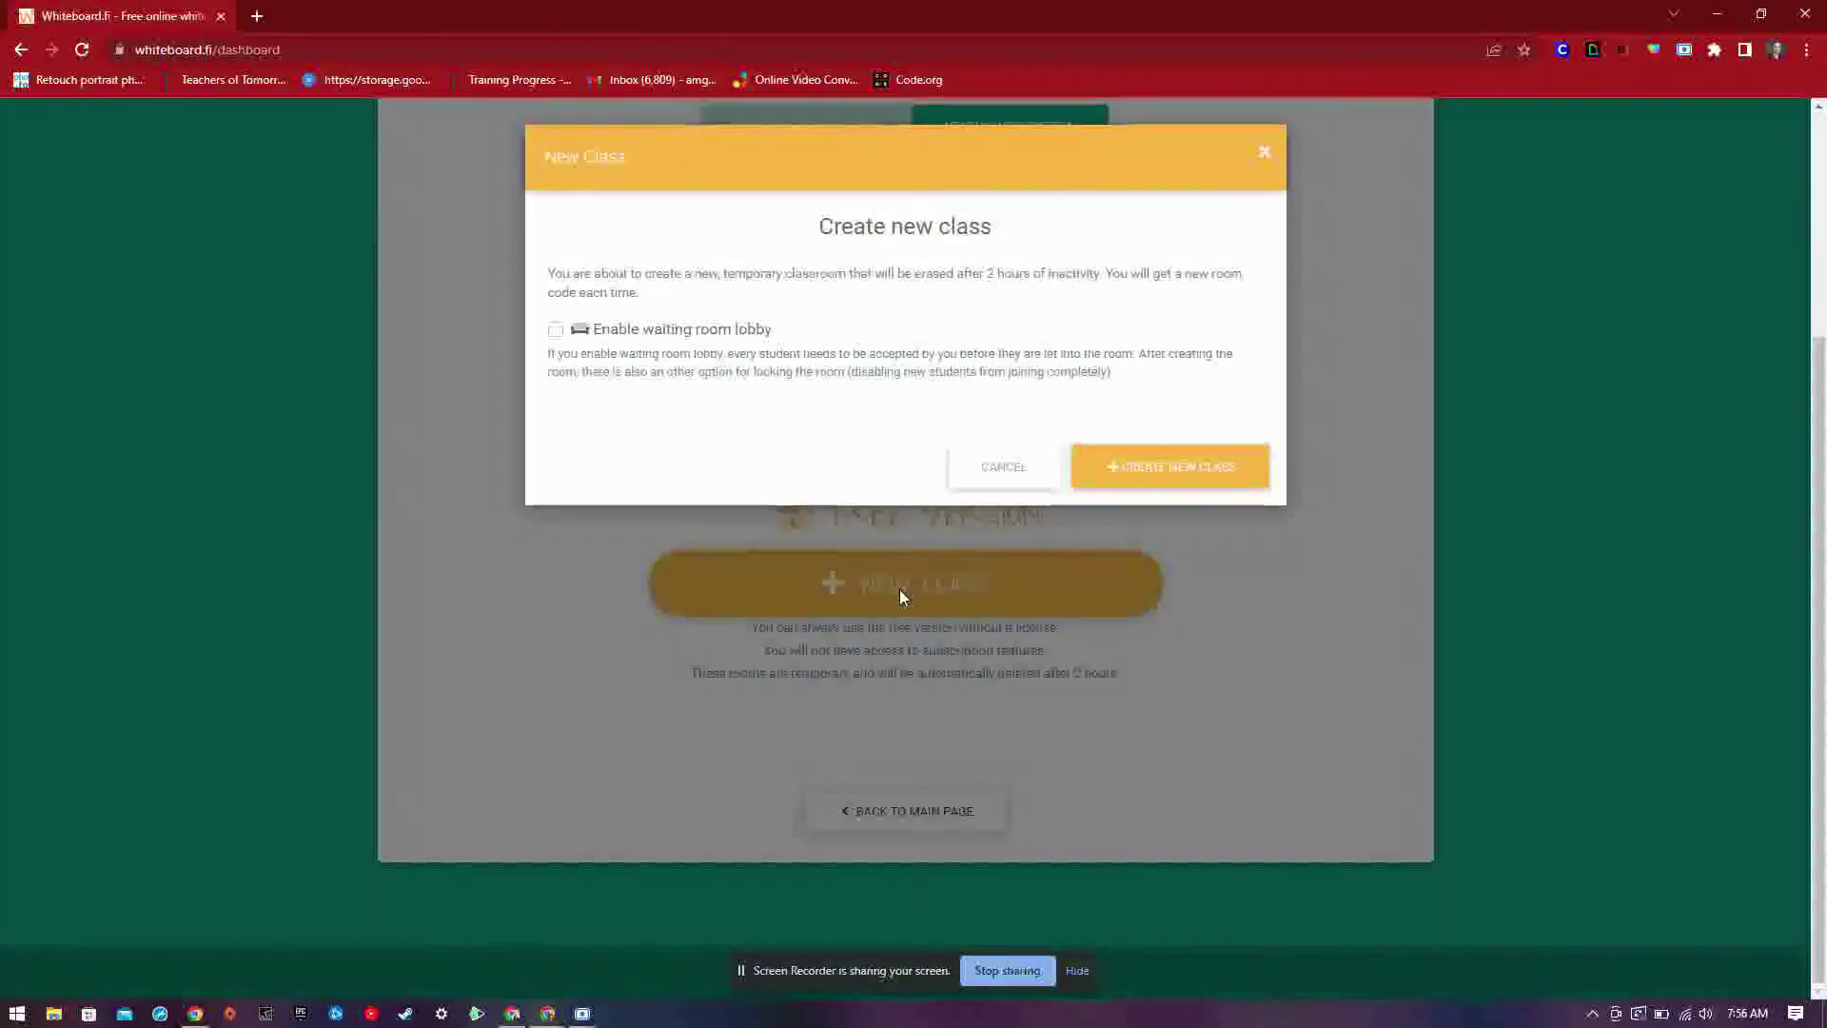
{"action": "left_click_drag", "start_coordinate": [1141, 473], "coordinate": [710, 369]}
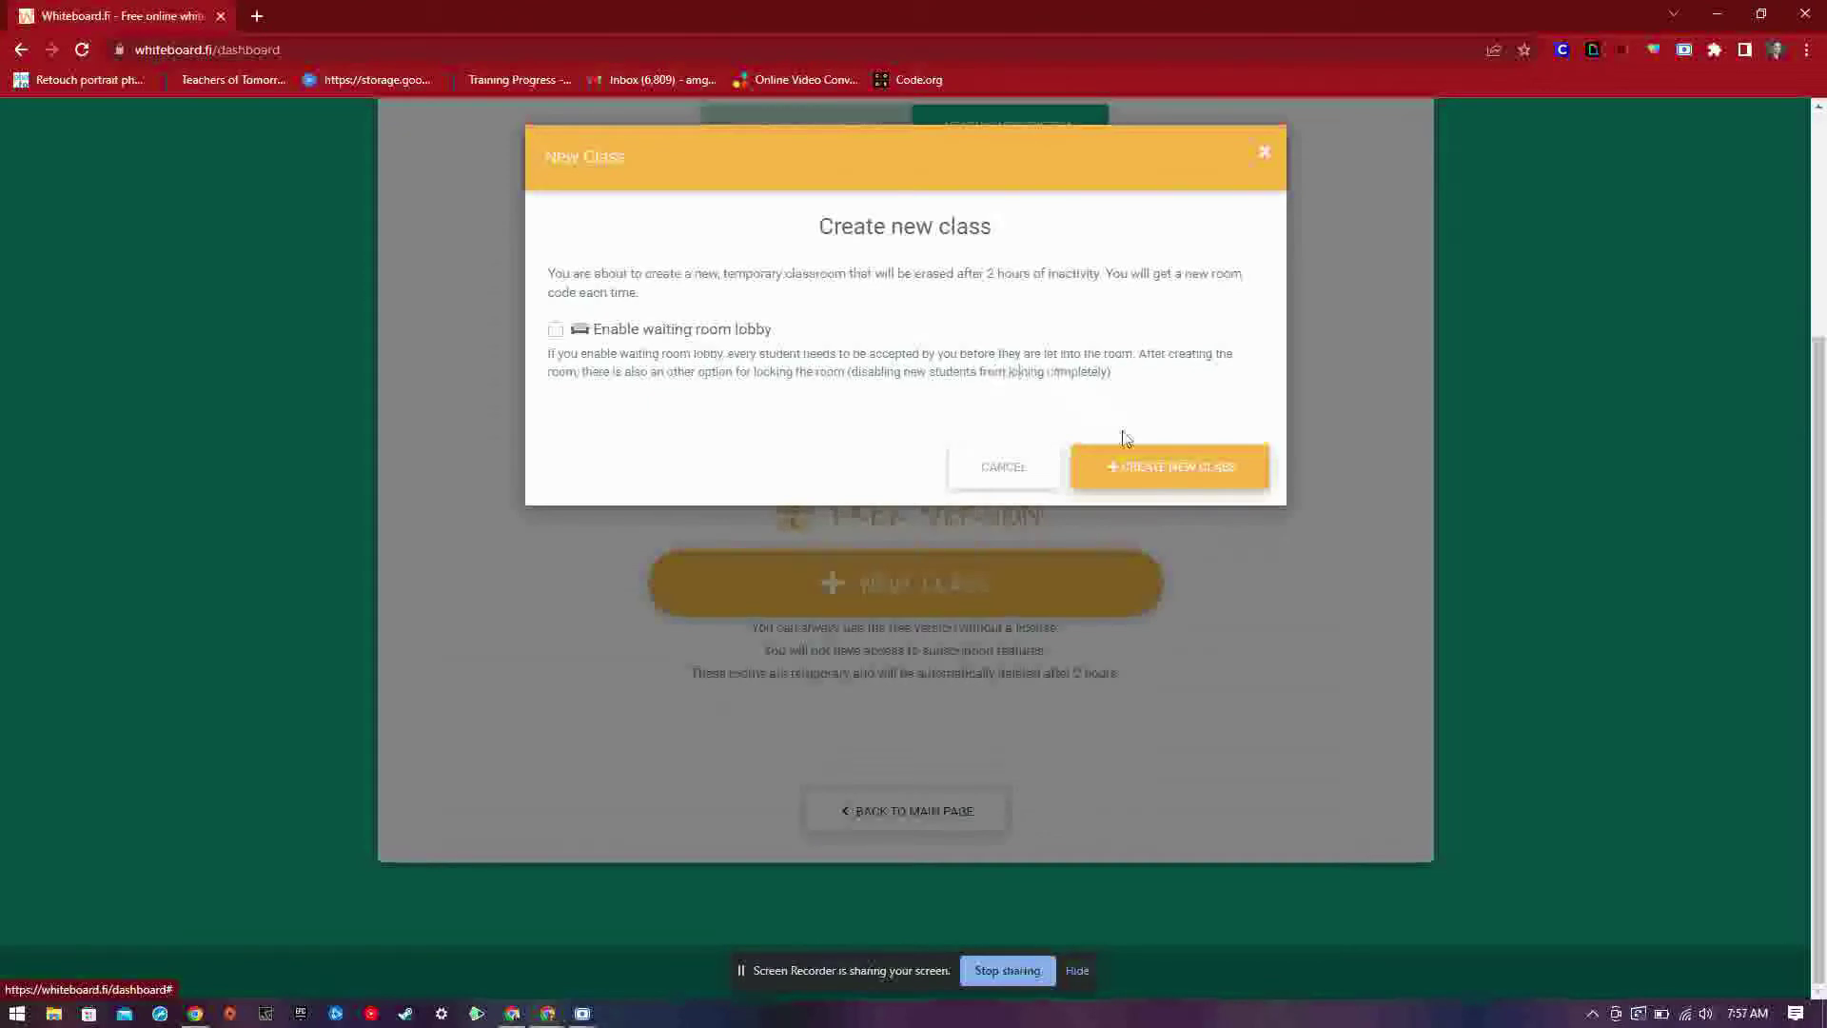
{"action": "left_click", "coordinate": [1142, 475]}
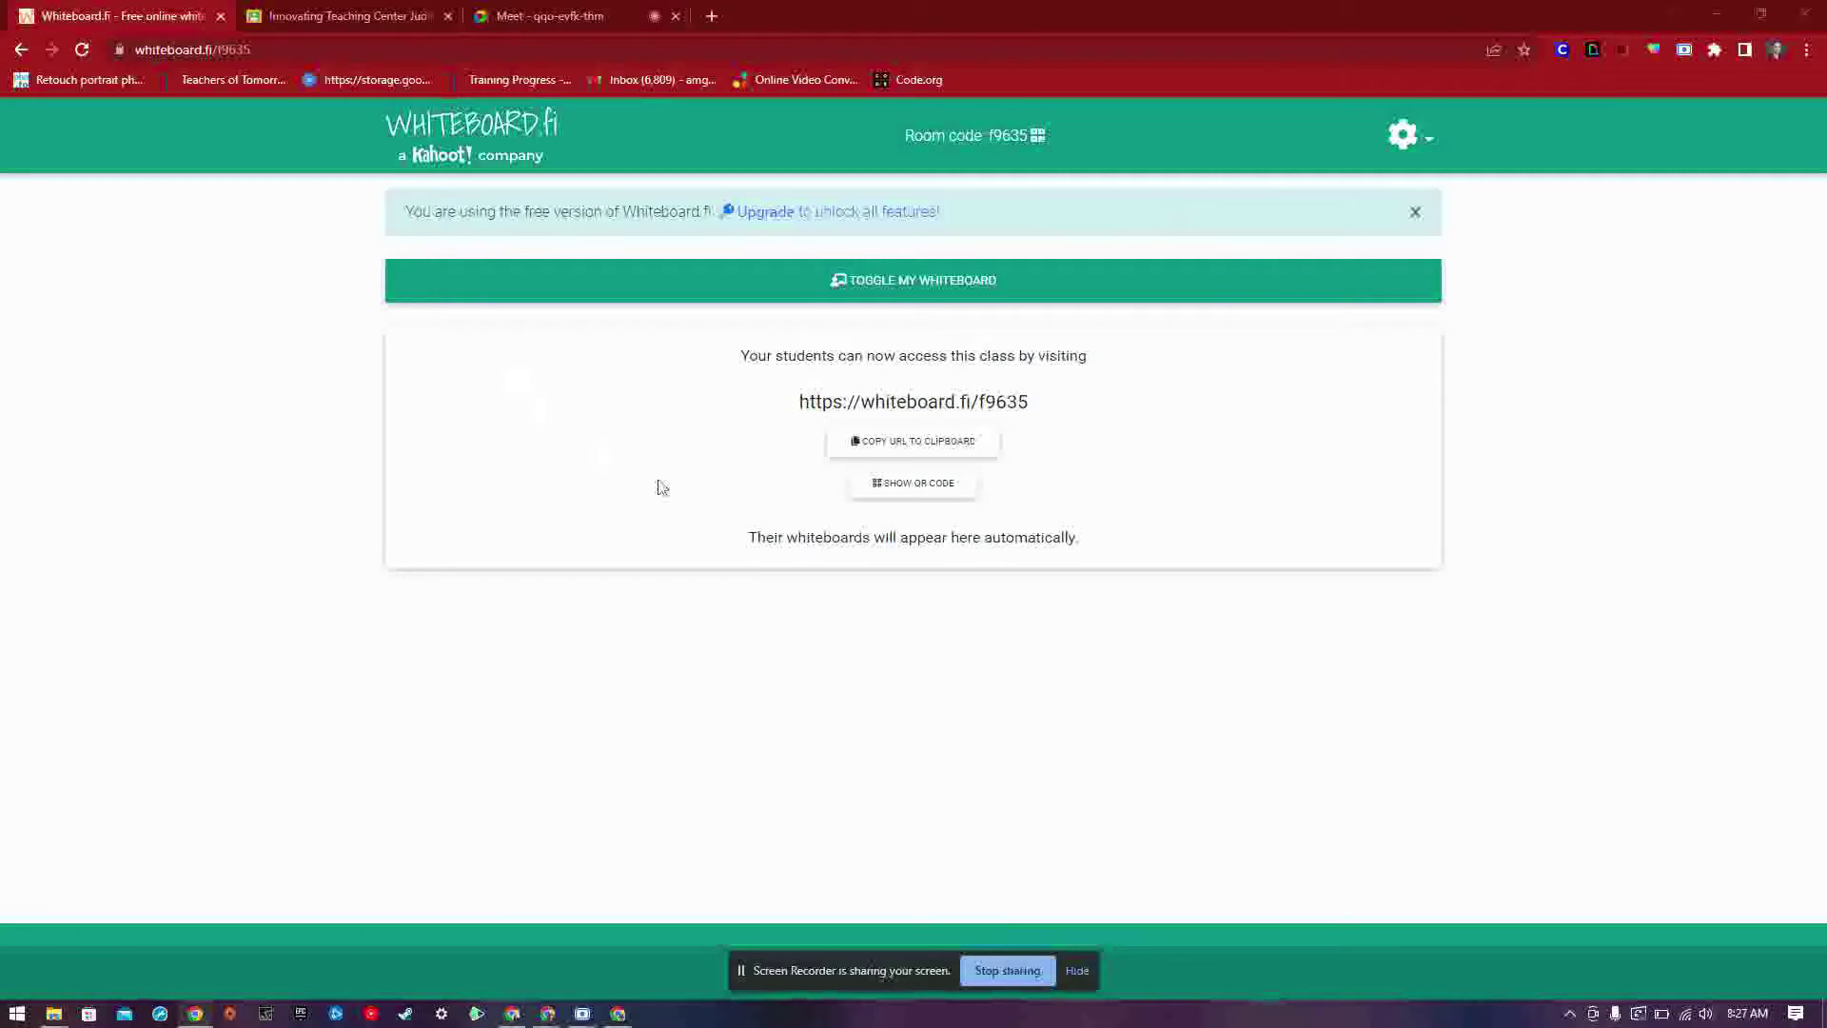
Step: View the QR code, copy the whiteboard.fi/f9635 link, and snap the page to the left half
{"action": "left_click", "coordinate": [924, 491]}
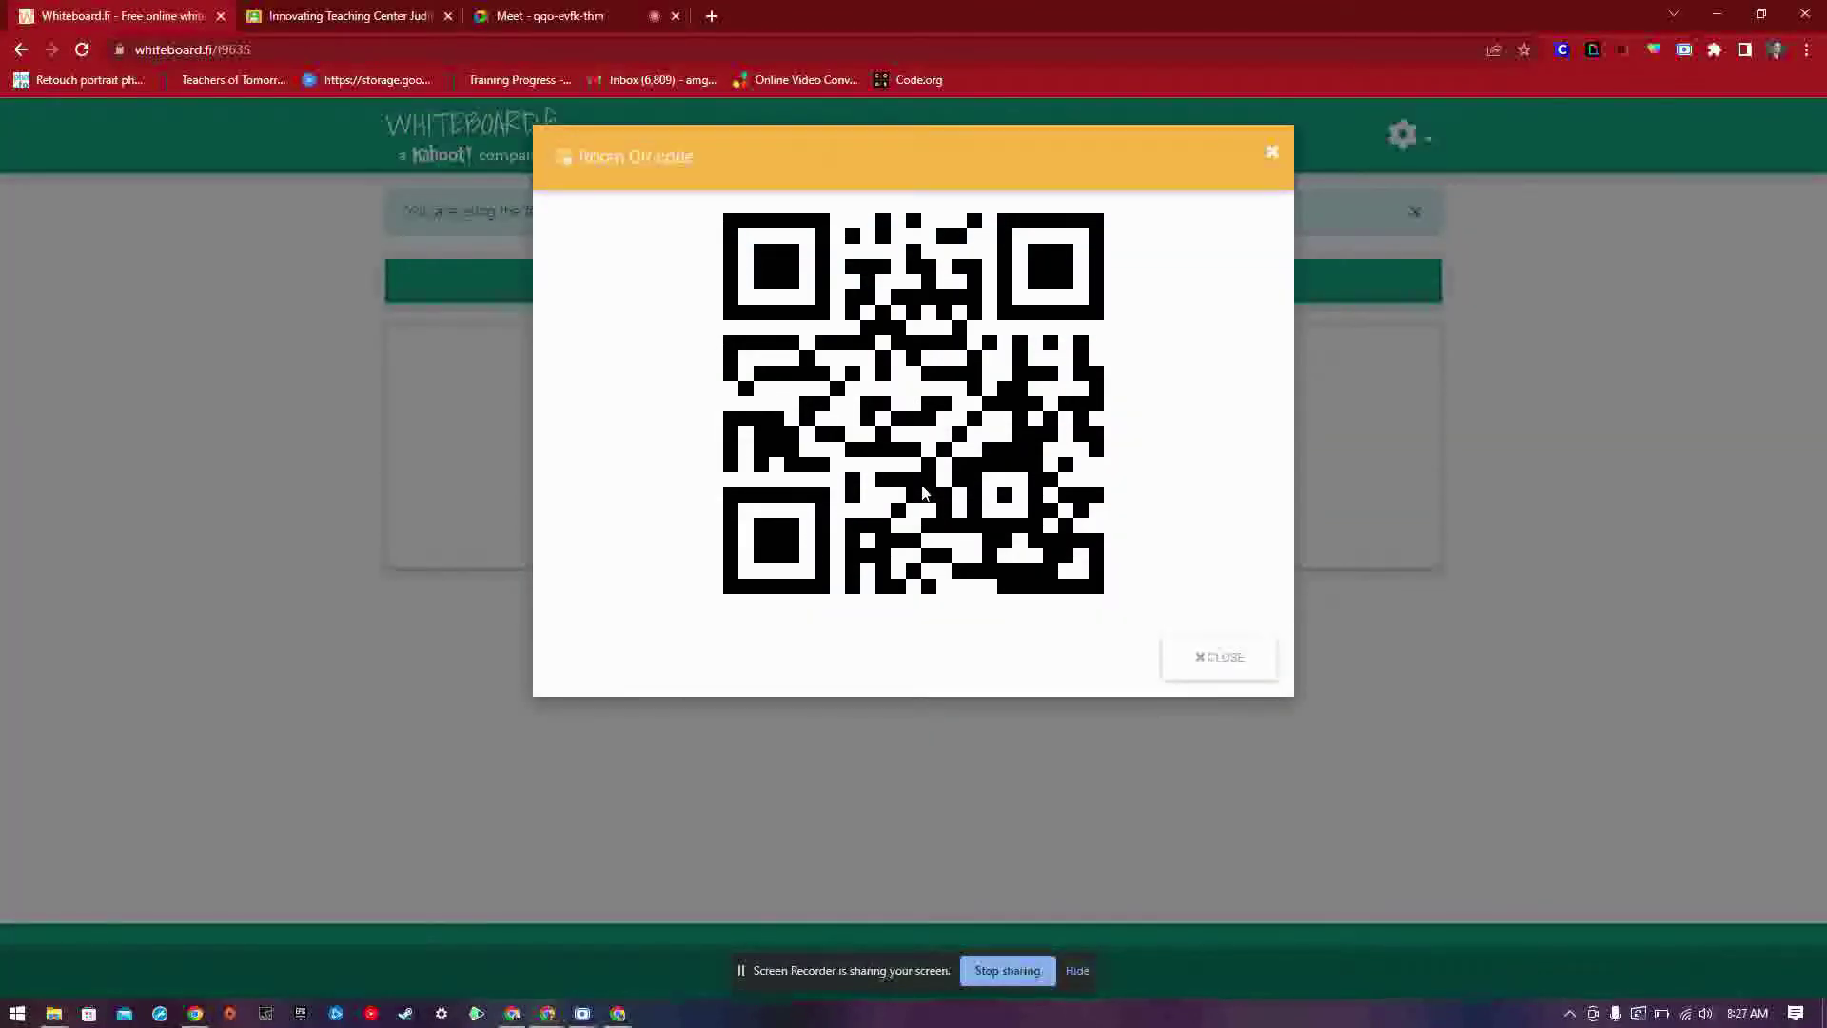
{"action": "left_click", "coordinate": [1204, 659]}
{"action": "left_click", "coordinate": [921, 446]}
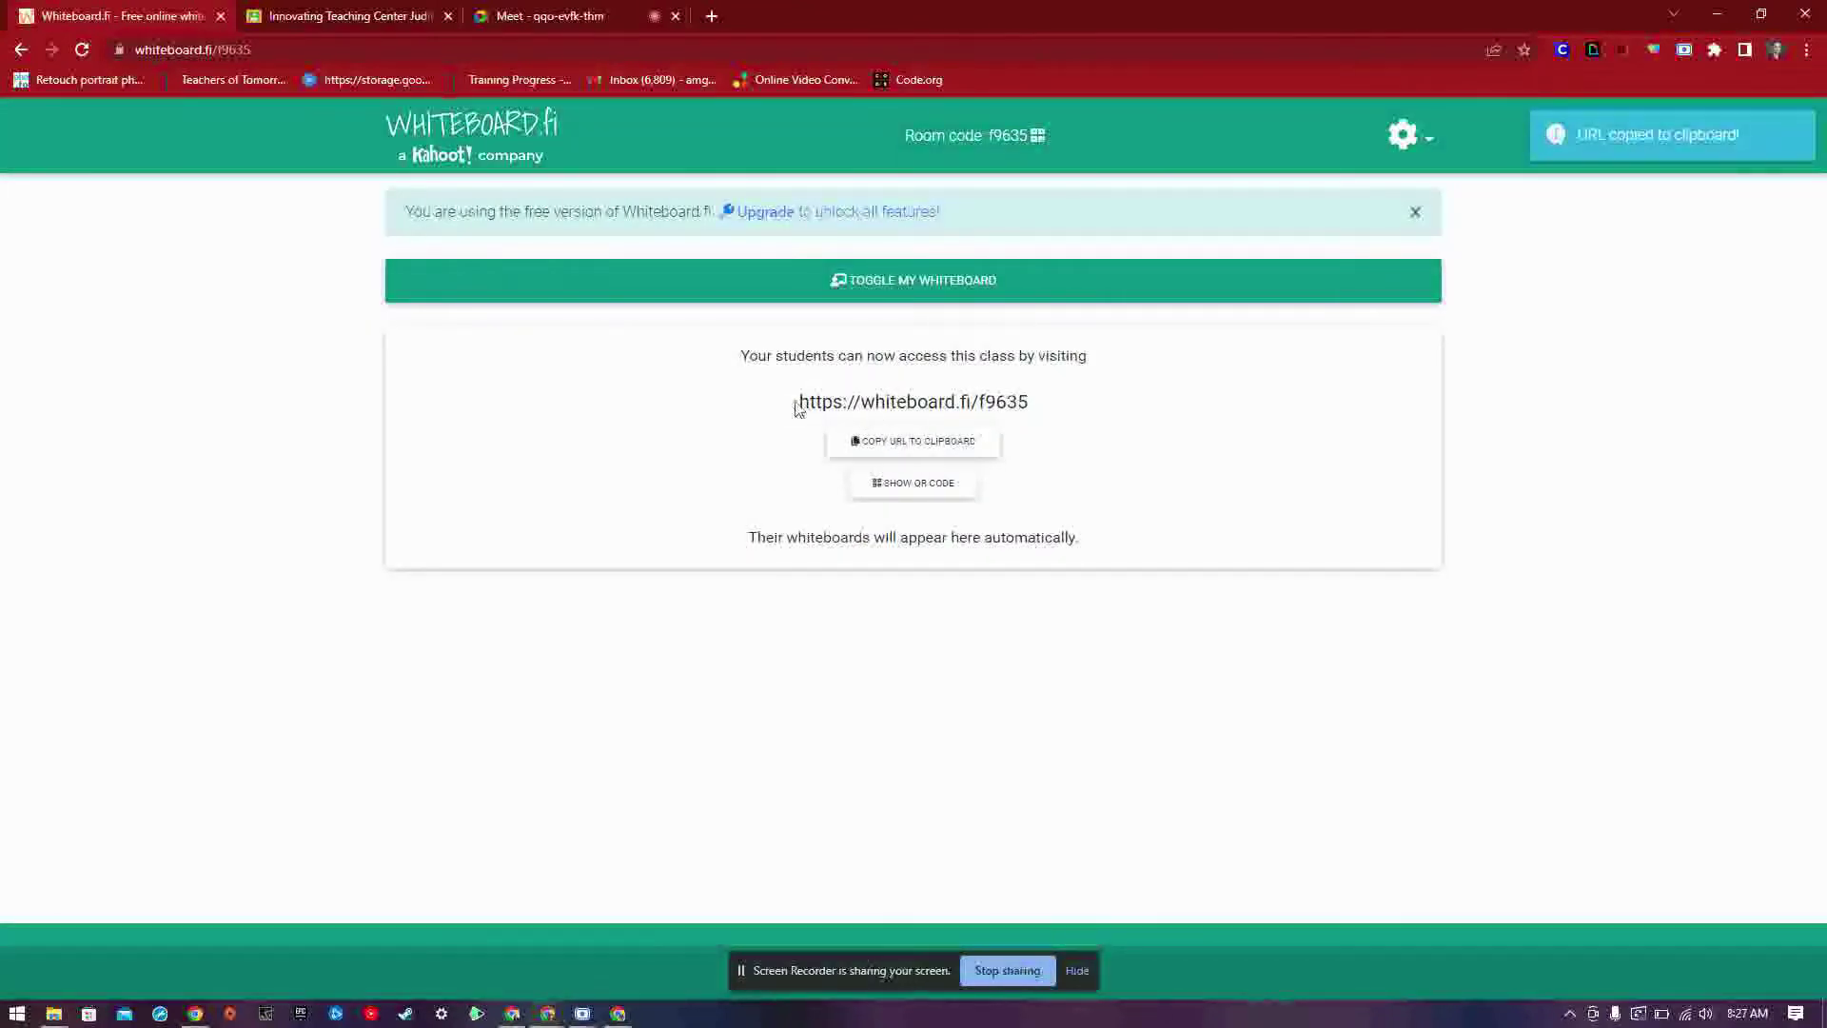
{"action": "left_click_drag", "start_coordinate": [797, 404], "coordinate": [1053, 421]}
{"action": "left_click_drag", "start_coordinate": [964, 11], "coordinate": [2, 19]}
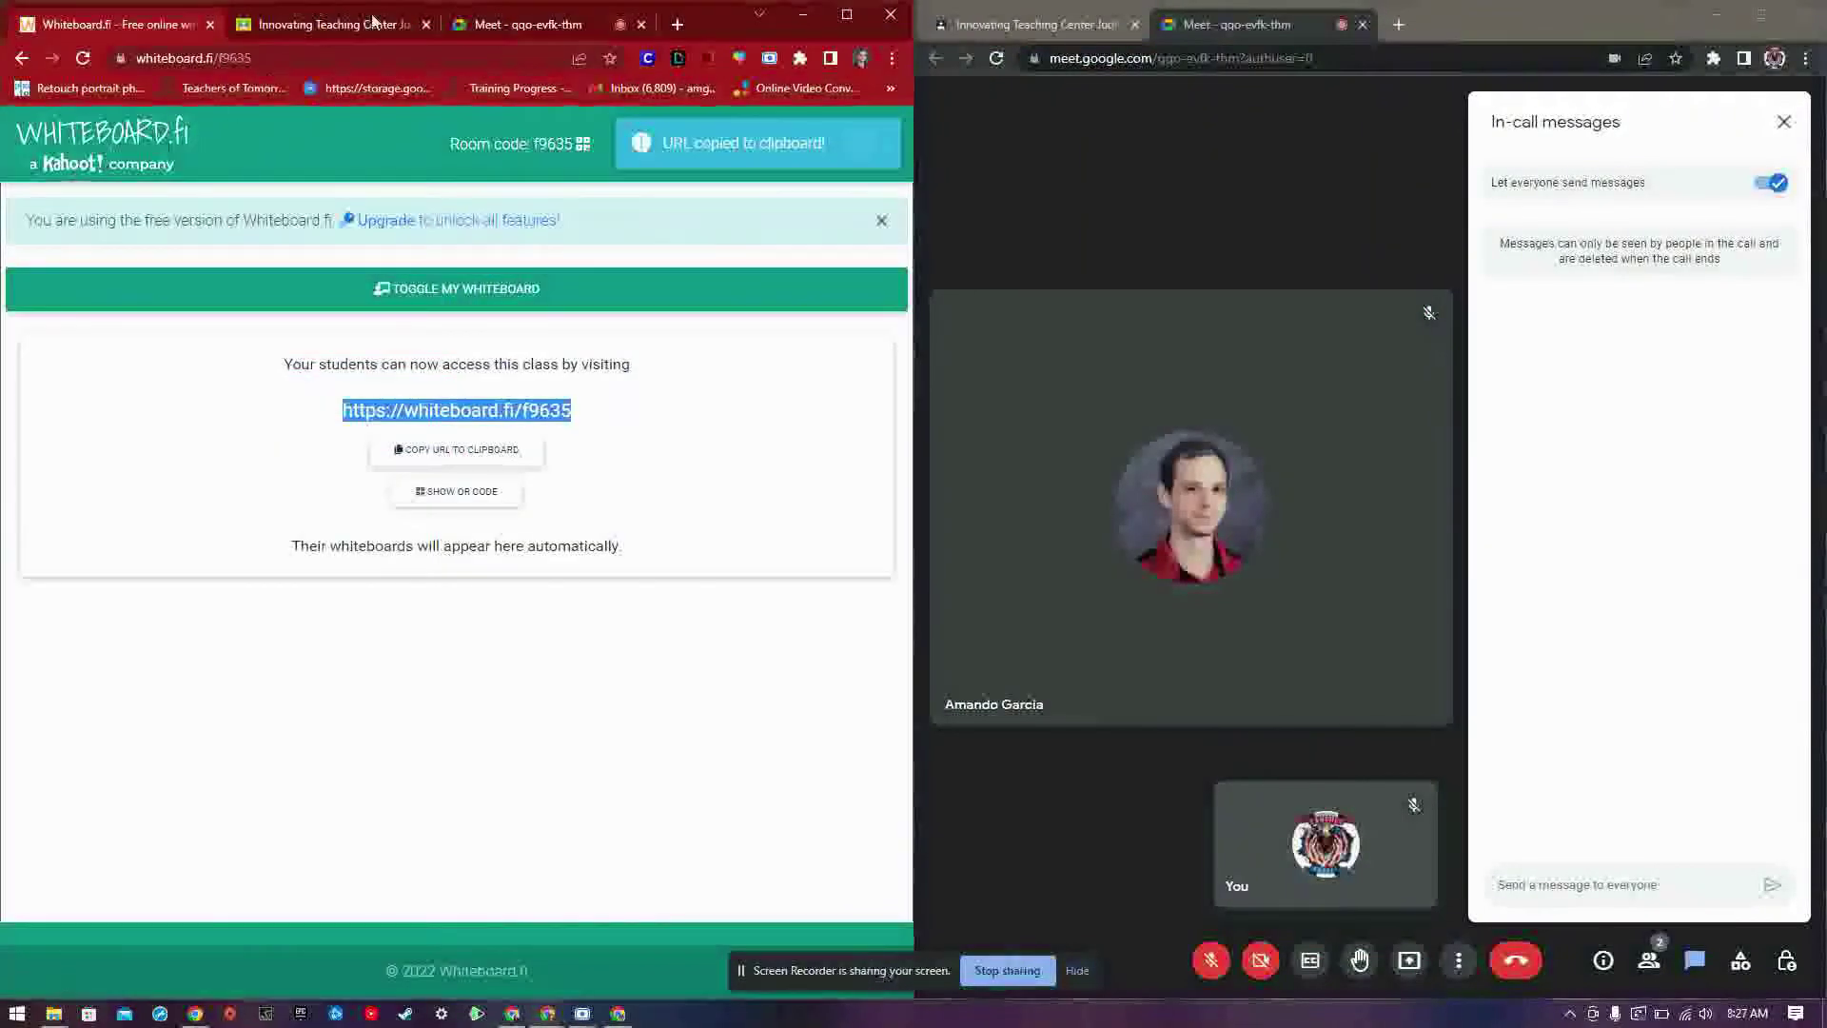
Step: Paste and send the whiteboard.fi/f9635 link in Meet chat, then open it in the student window
{"action": "left_click", "coordinate": [480, 28]}
{"action": "right_click", "coordinate": [672, 883]}
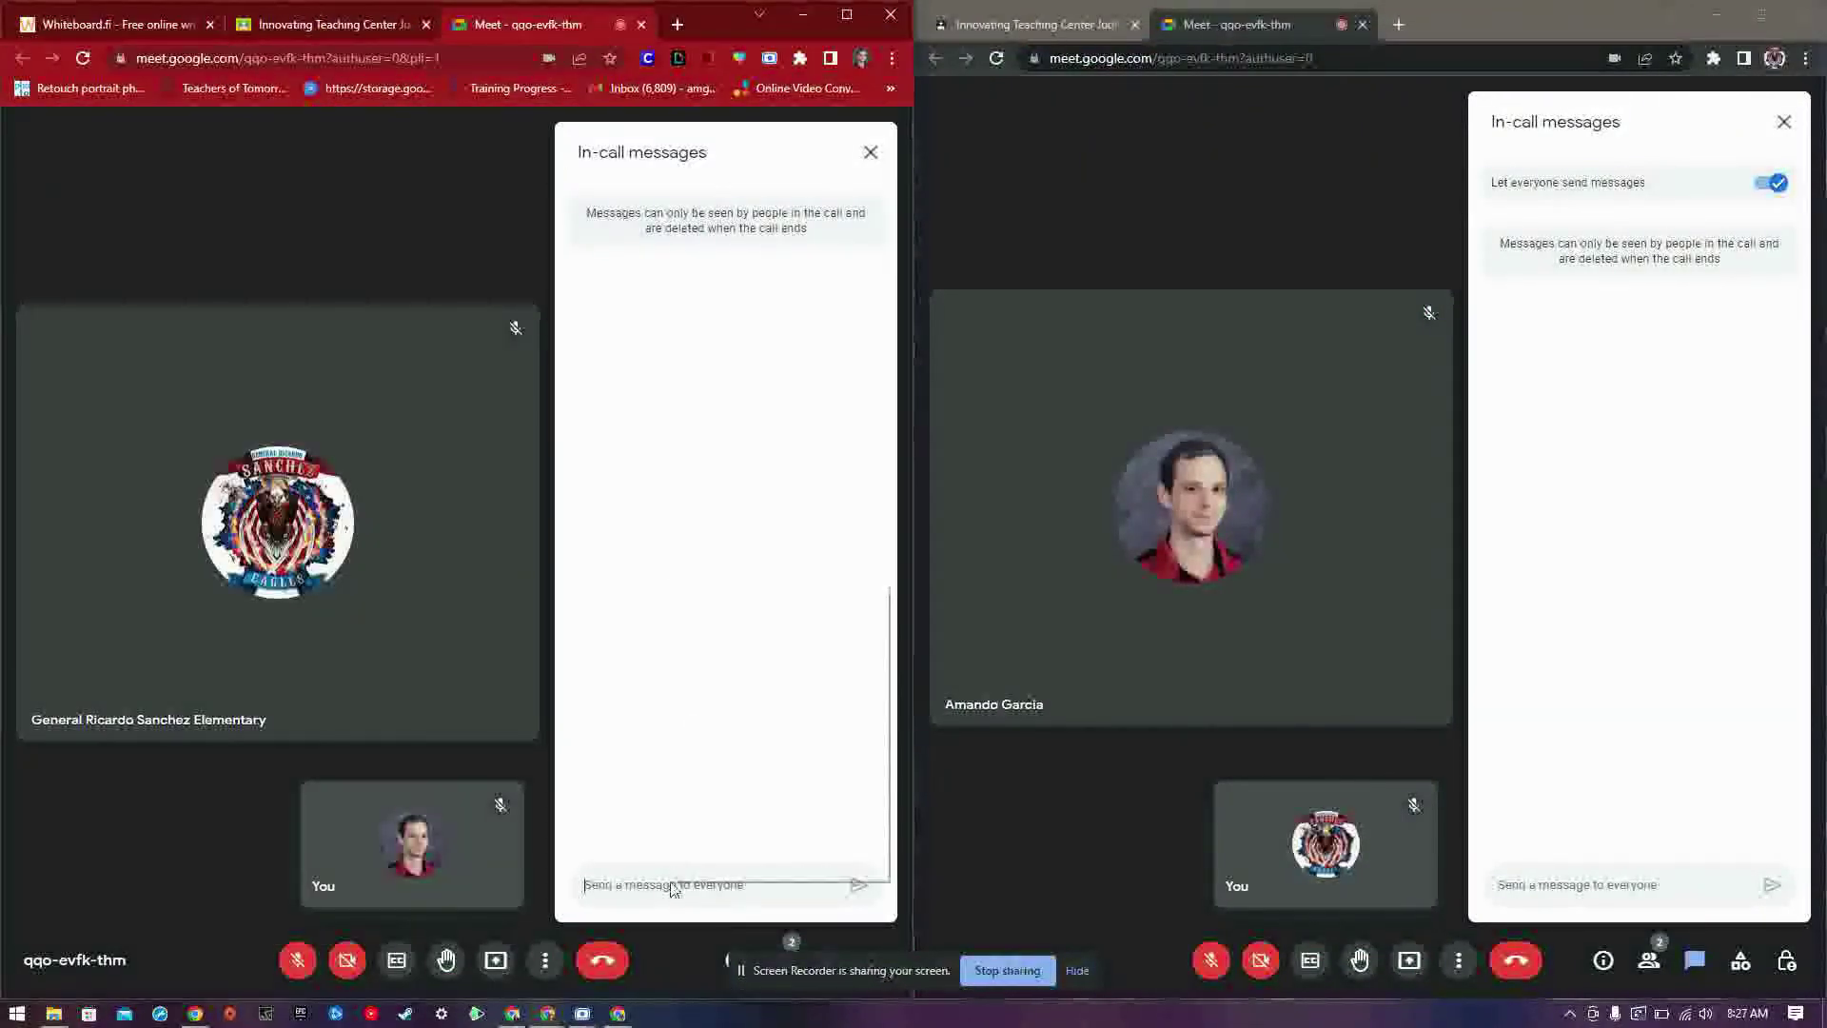
{"action": "left_click", "coordinate": [731, 743]}
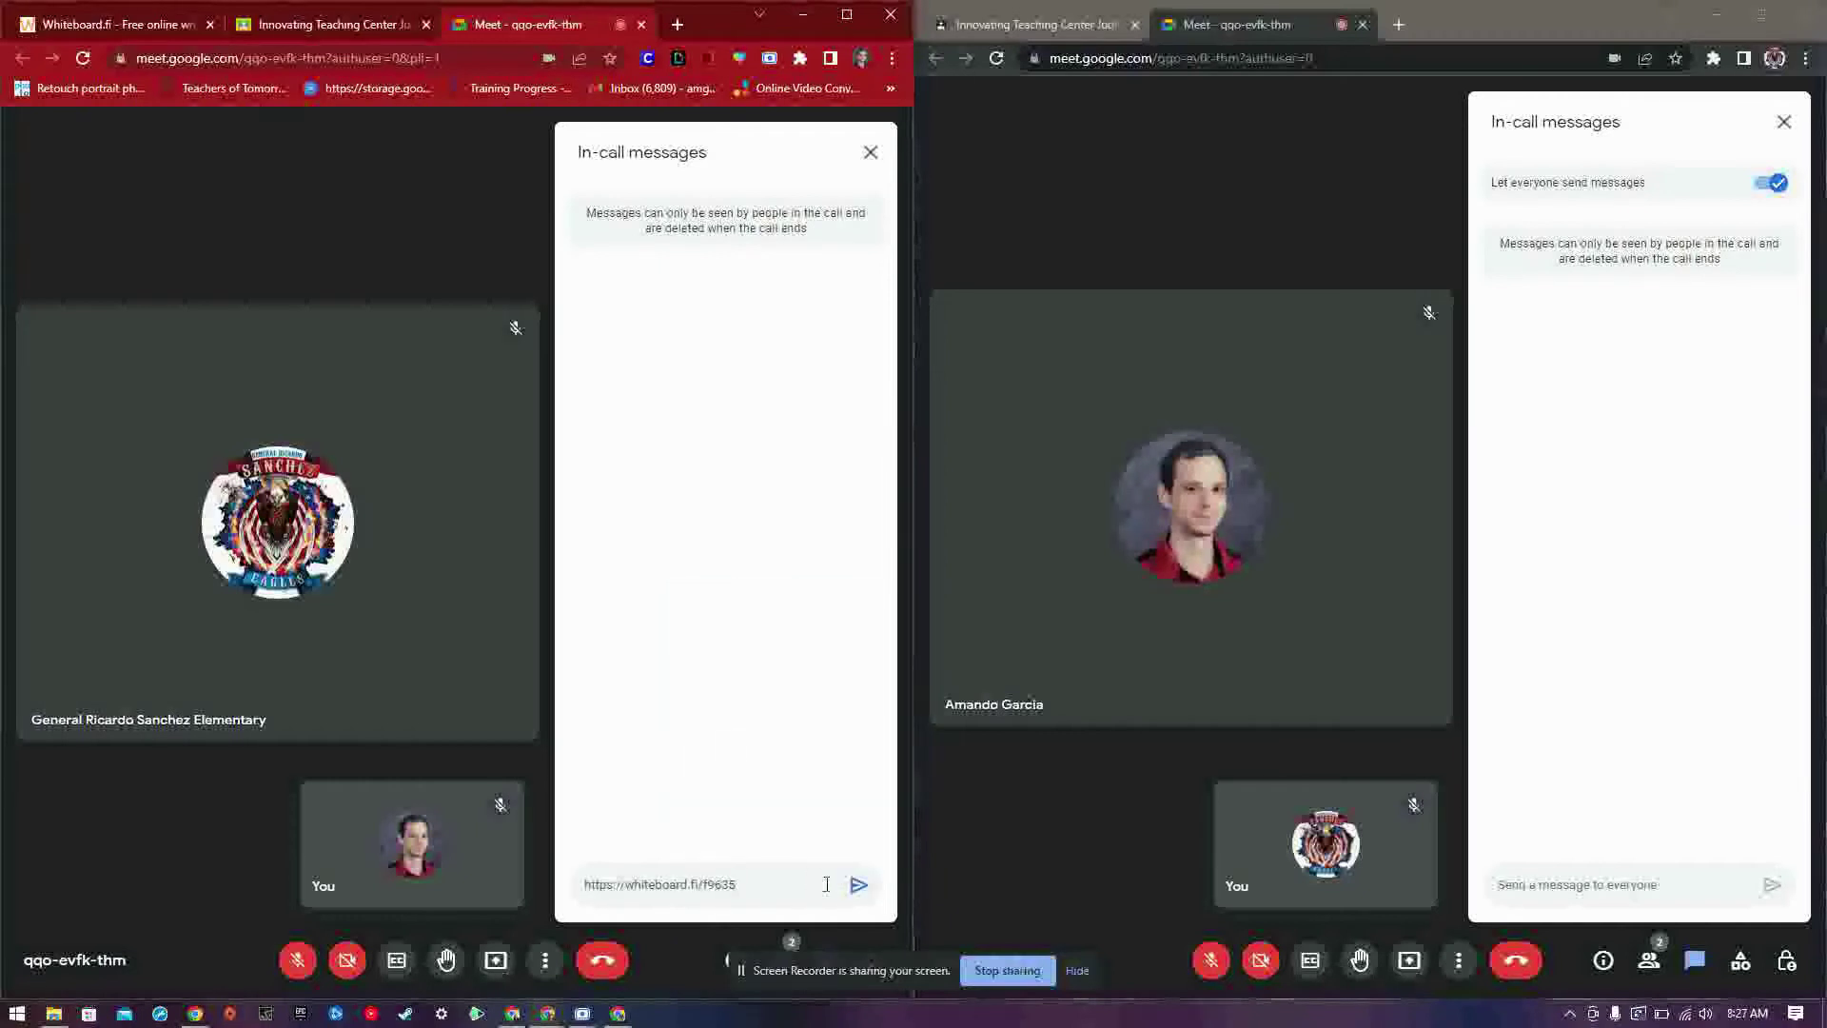
{"action": "left_click", "coordinate": [858, 887]}
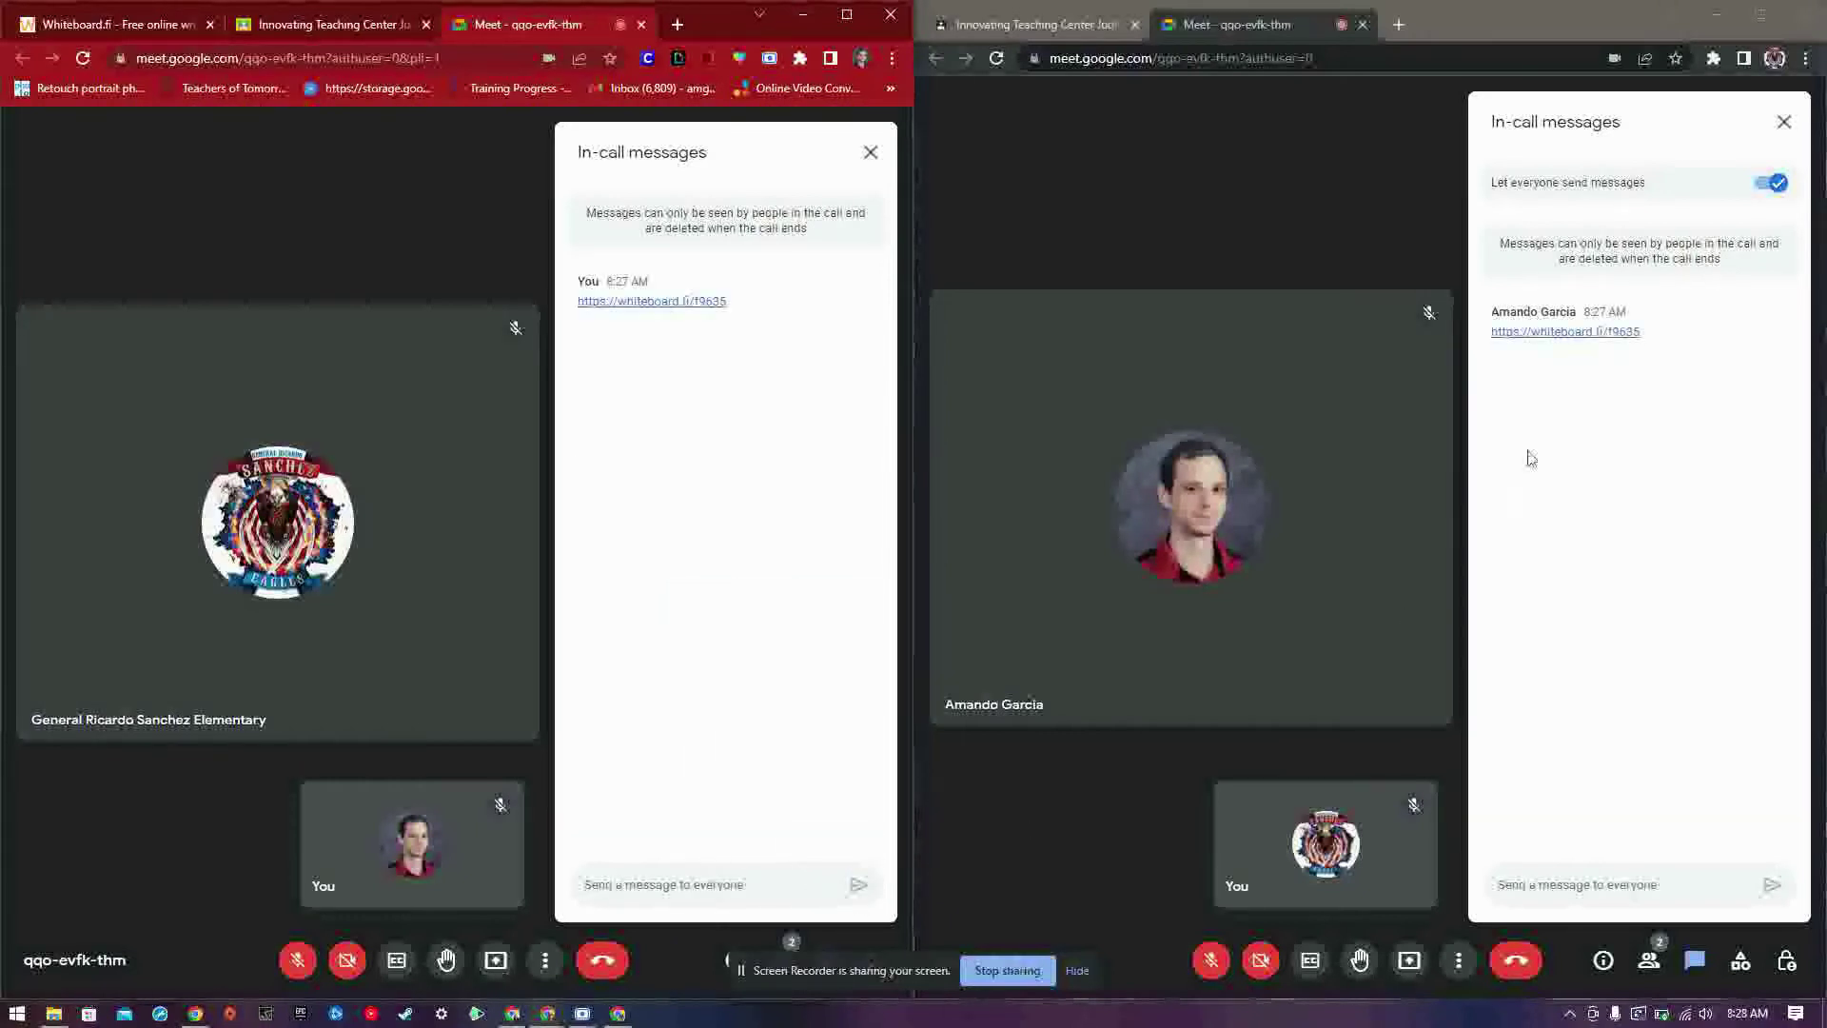
{"action": "left_click", "coordinate": [1615, 335]}
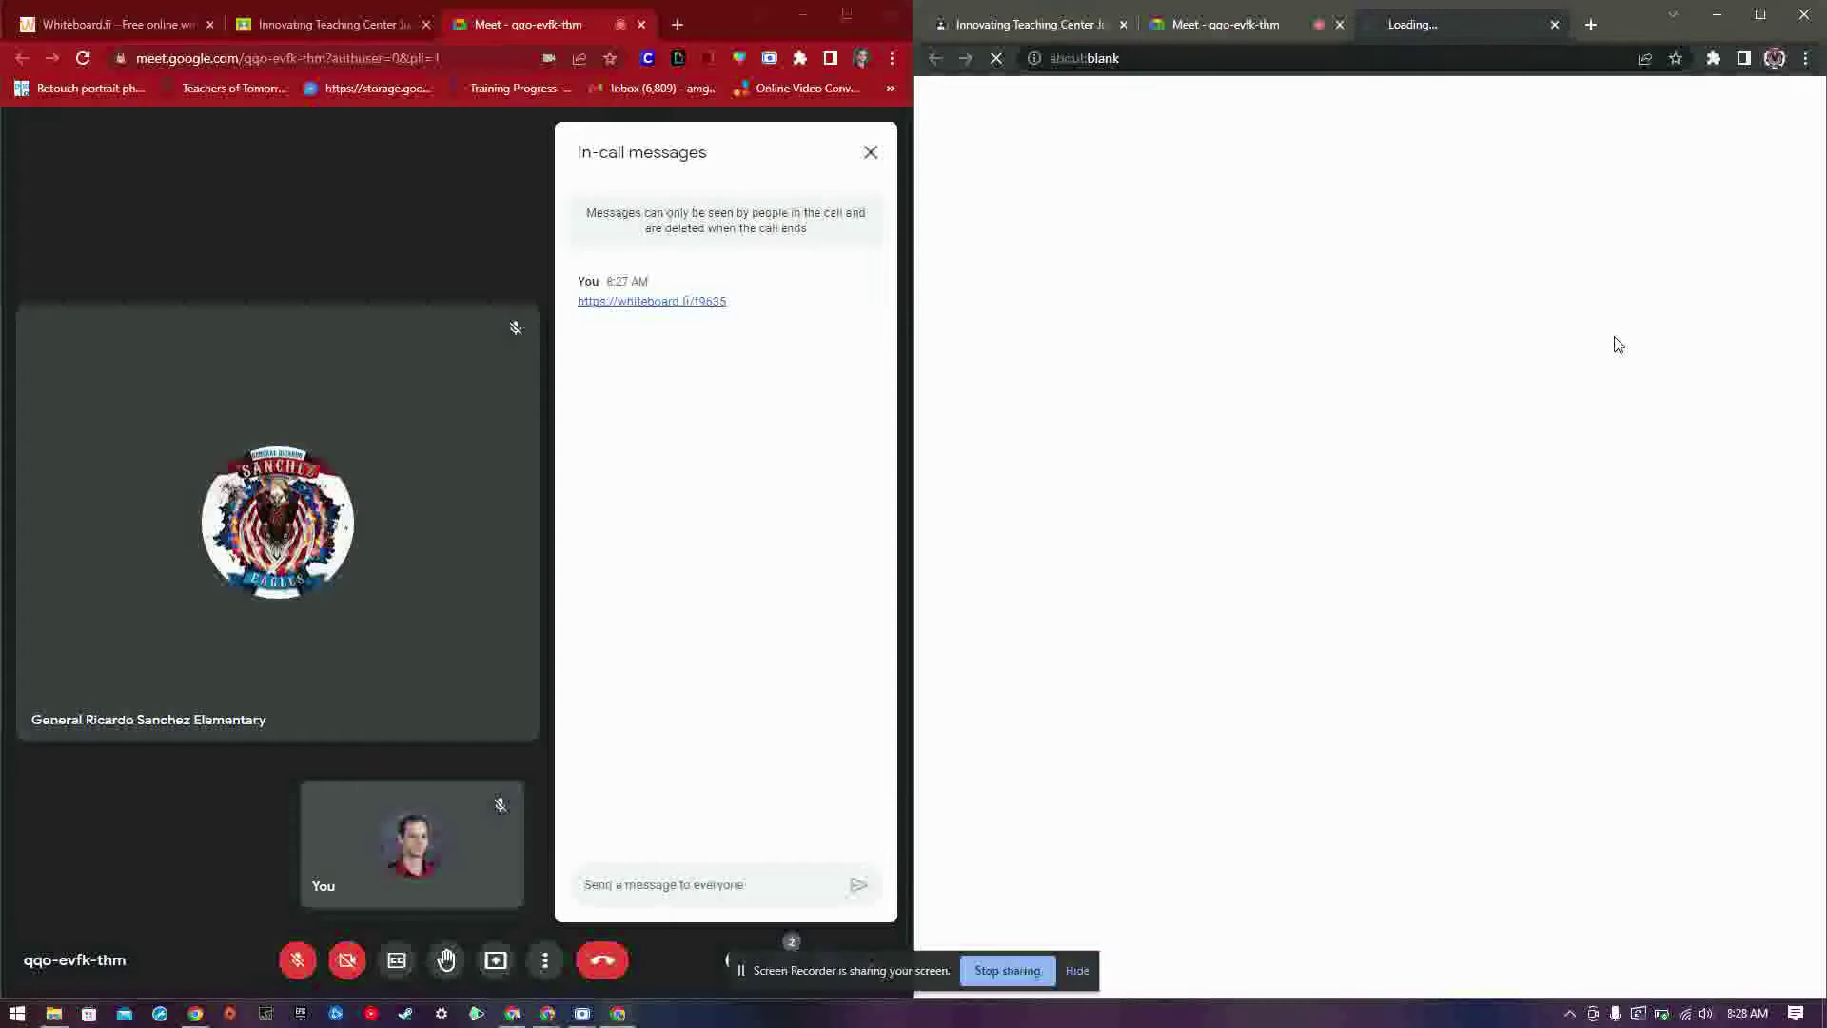
Step: Accept cookies and join the class as a named student, then open the teacher's own whiteboard
{"action": "left_click", "coordinate": [134, 30]}
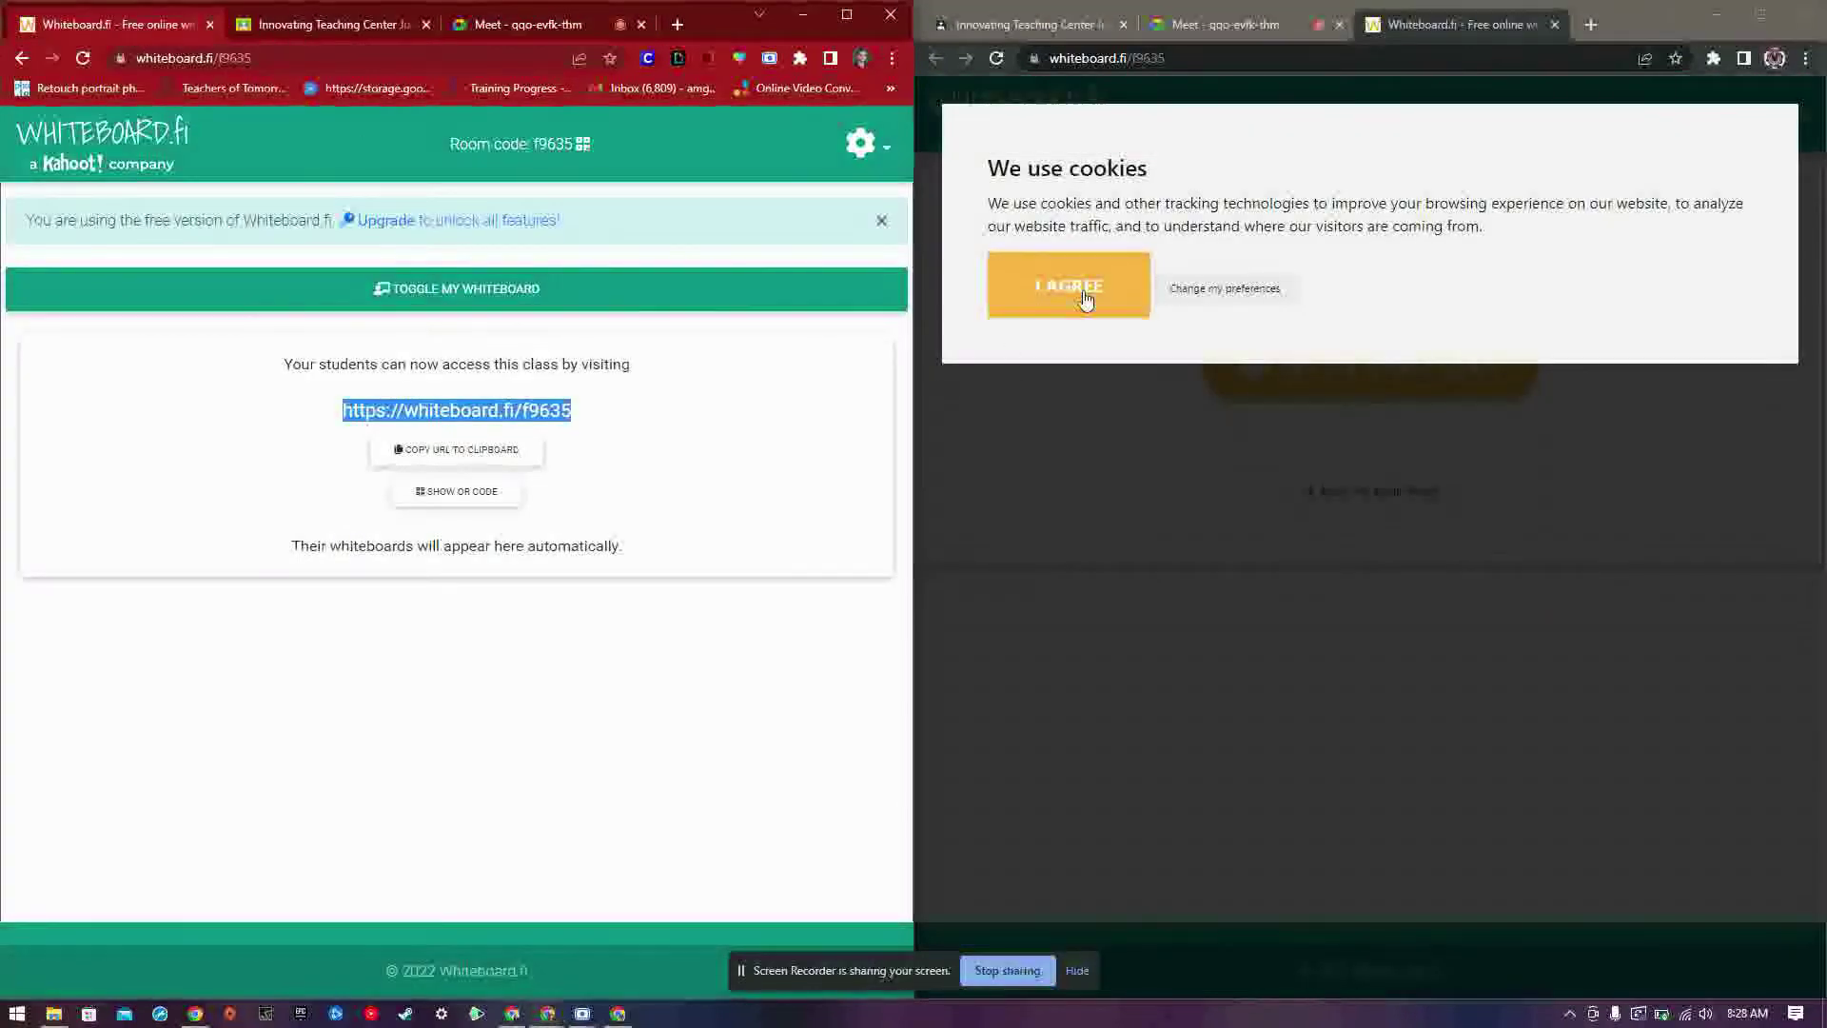
{"action": "left_click", "coordinate": [1074, 288]}
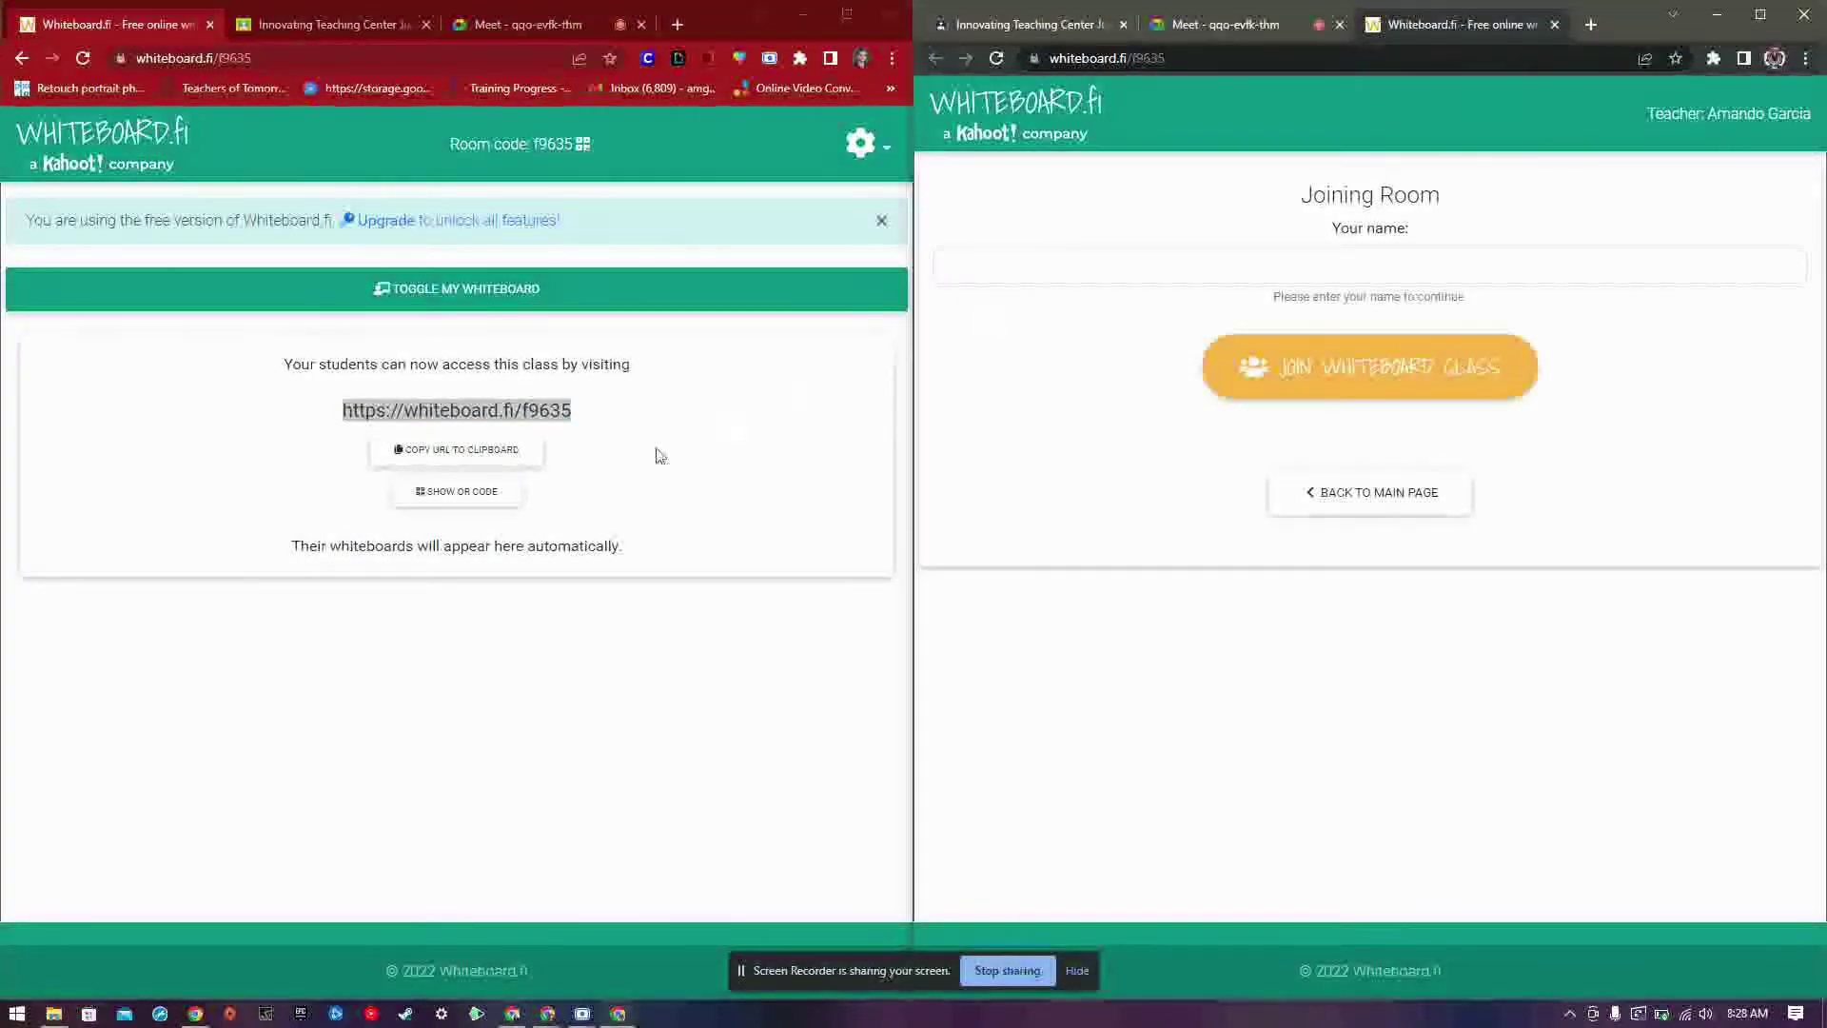
{"action": "left_click", "coordinate": [1358, 393]}
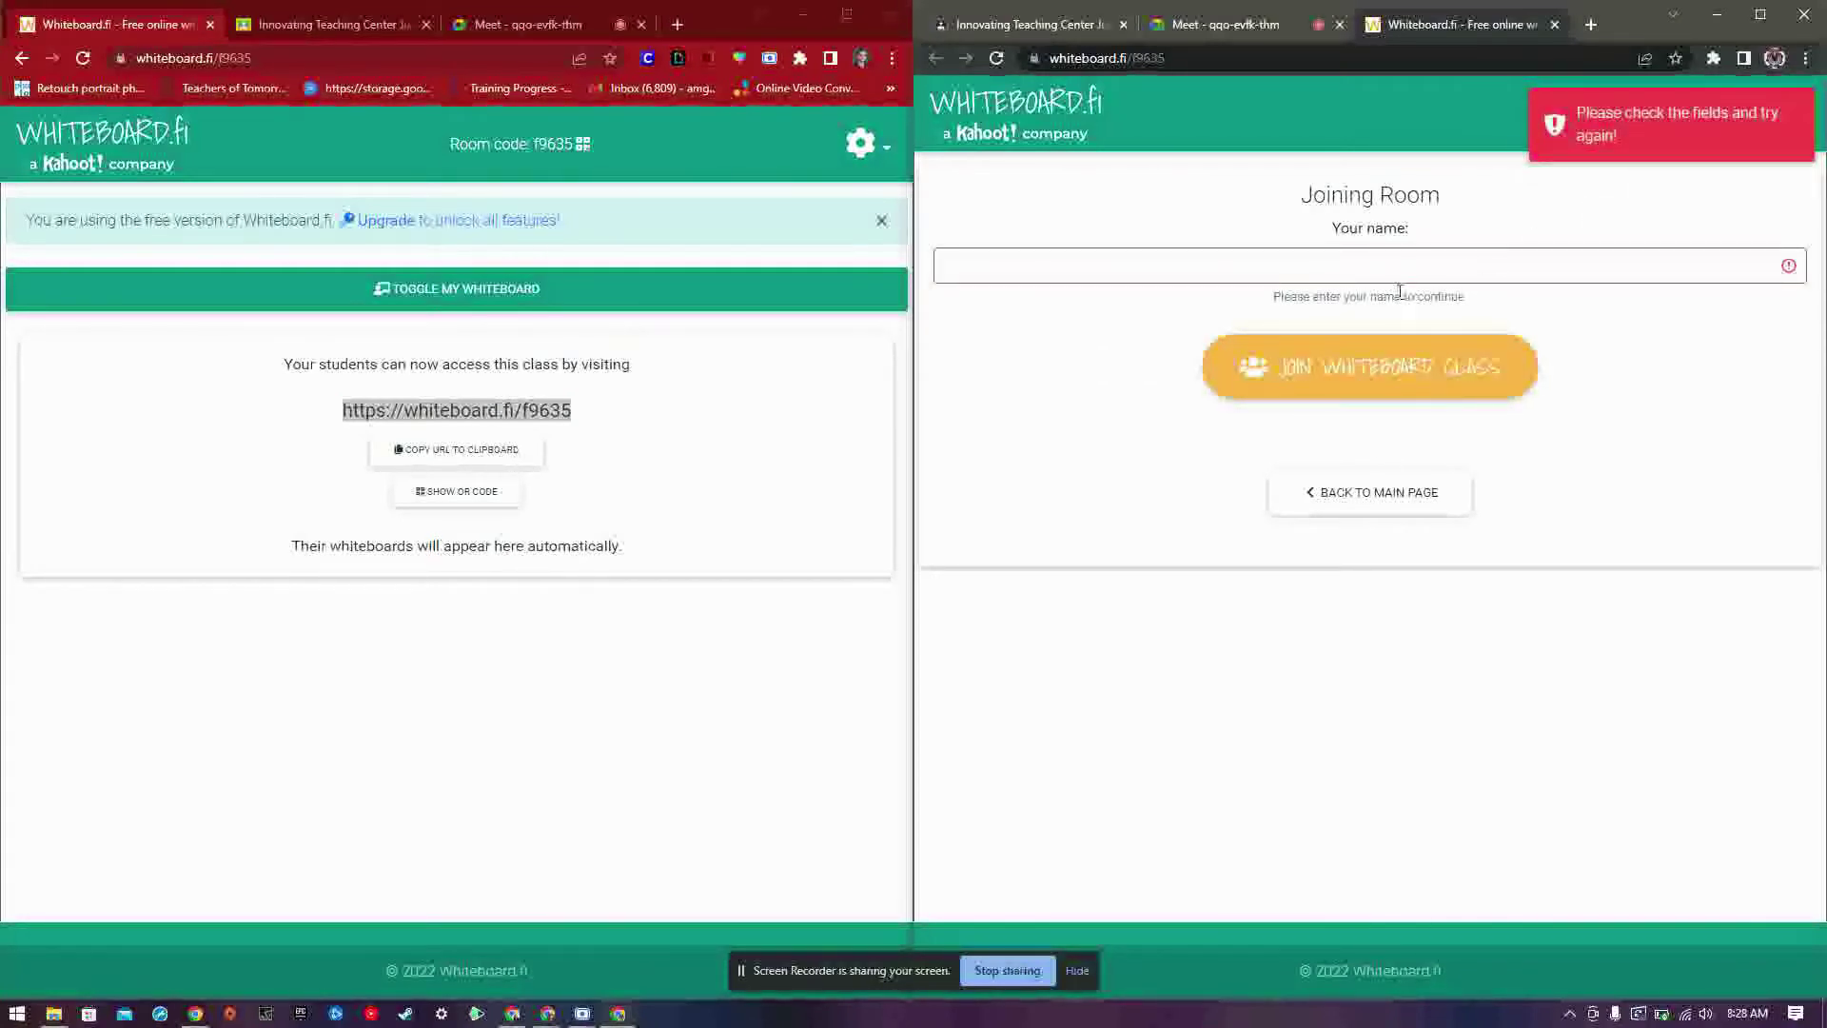
{"action": "left_click", "coordinate": [1389, 264]}
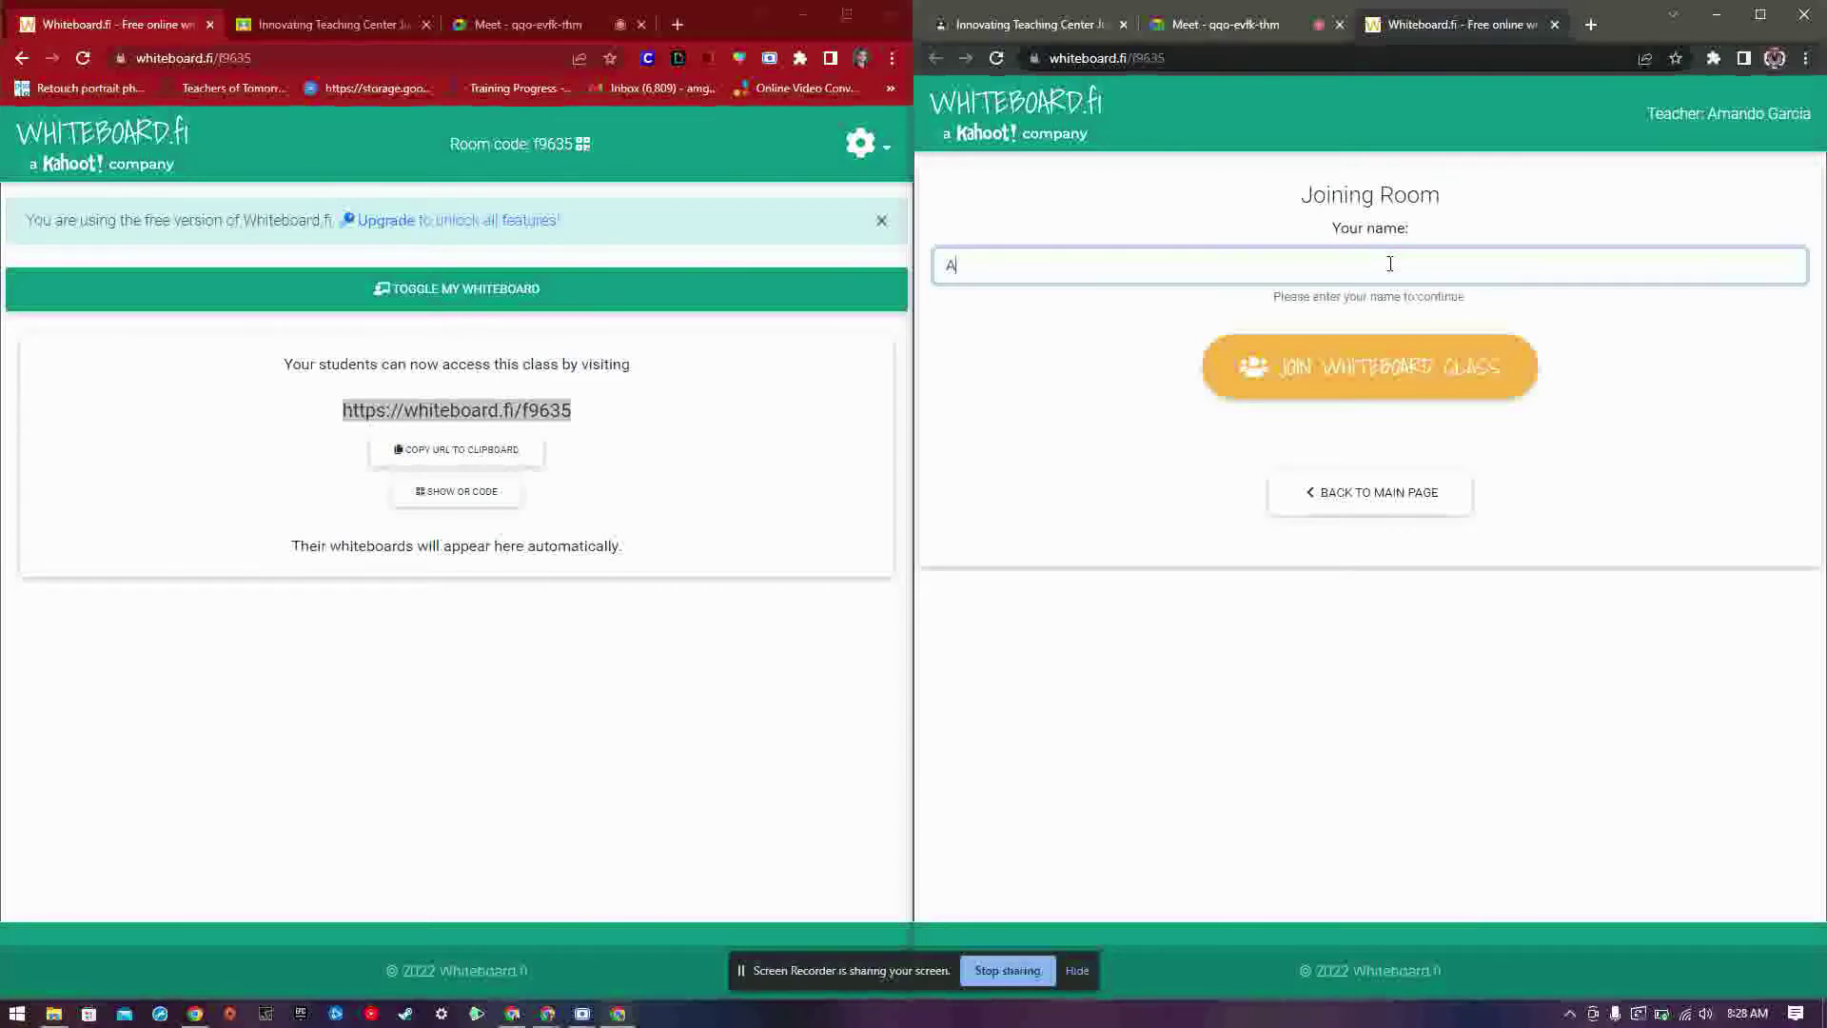
{"action": "left_click", "coordinate": [1331, 353]}
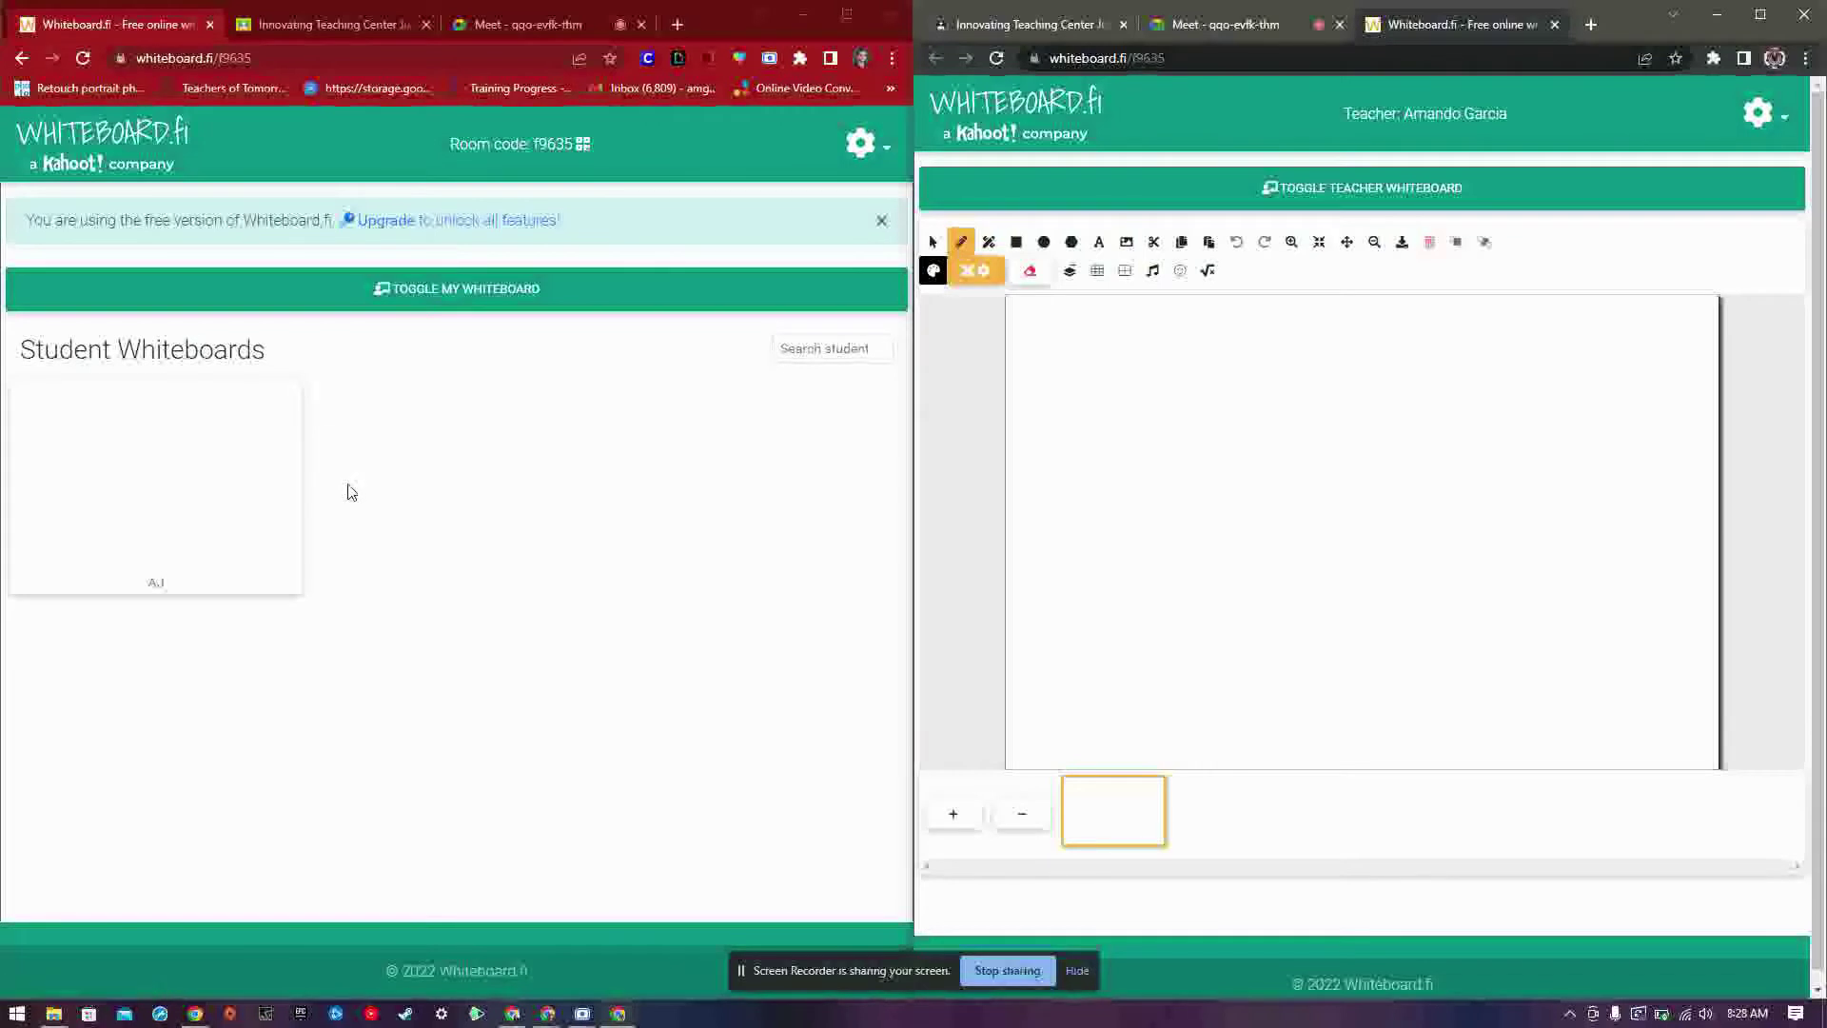
{"action": "left_click", "coordinate": [502, 294]}
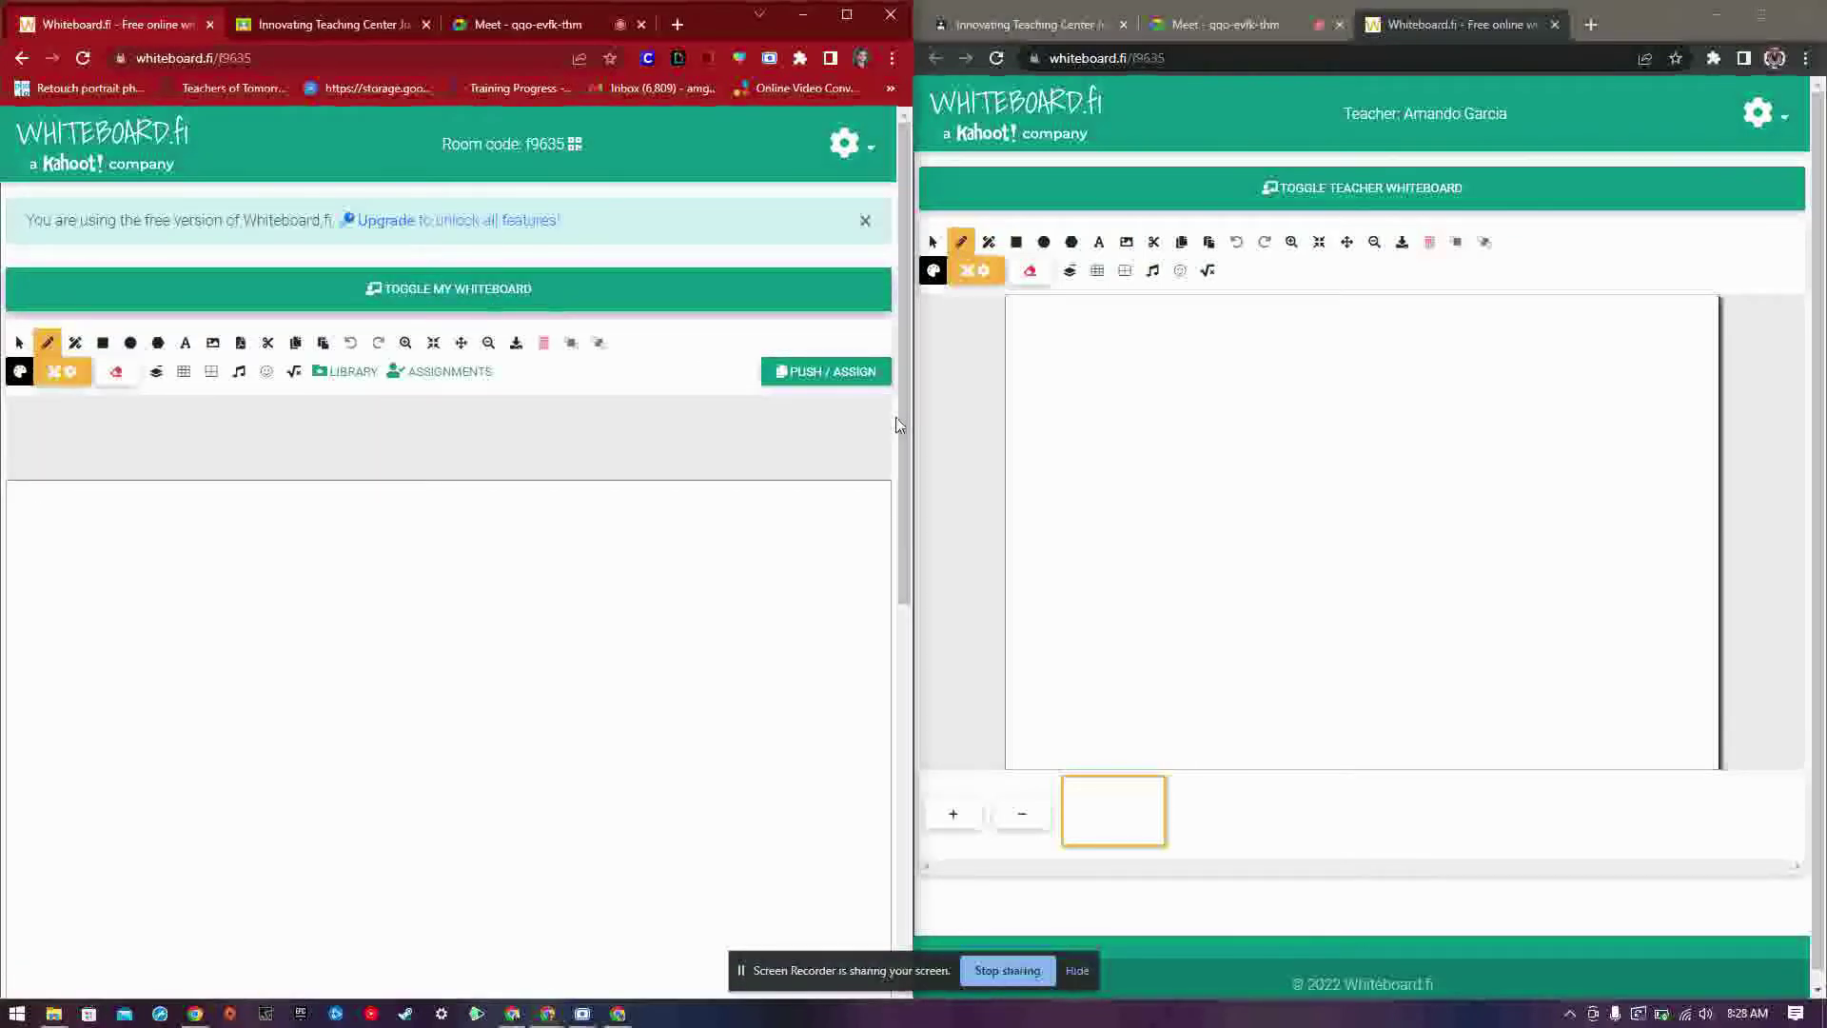
Step: Dismiss the room settings options and switch to the select tool
{"action": "left_click_drag", "start_coordinate": [906, 415], "coordinate": [875, 595]}
{"action": "scroll", "coordinate": [862, 533], "scroll_direction": "up", "scroll_amount": 2}
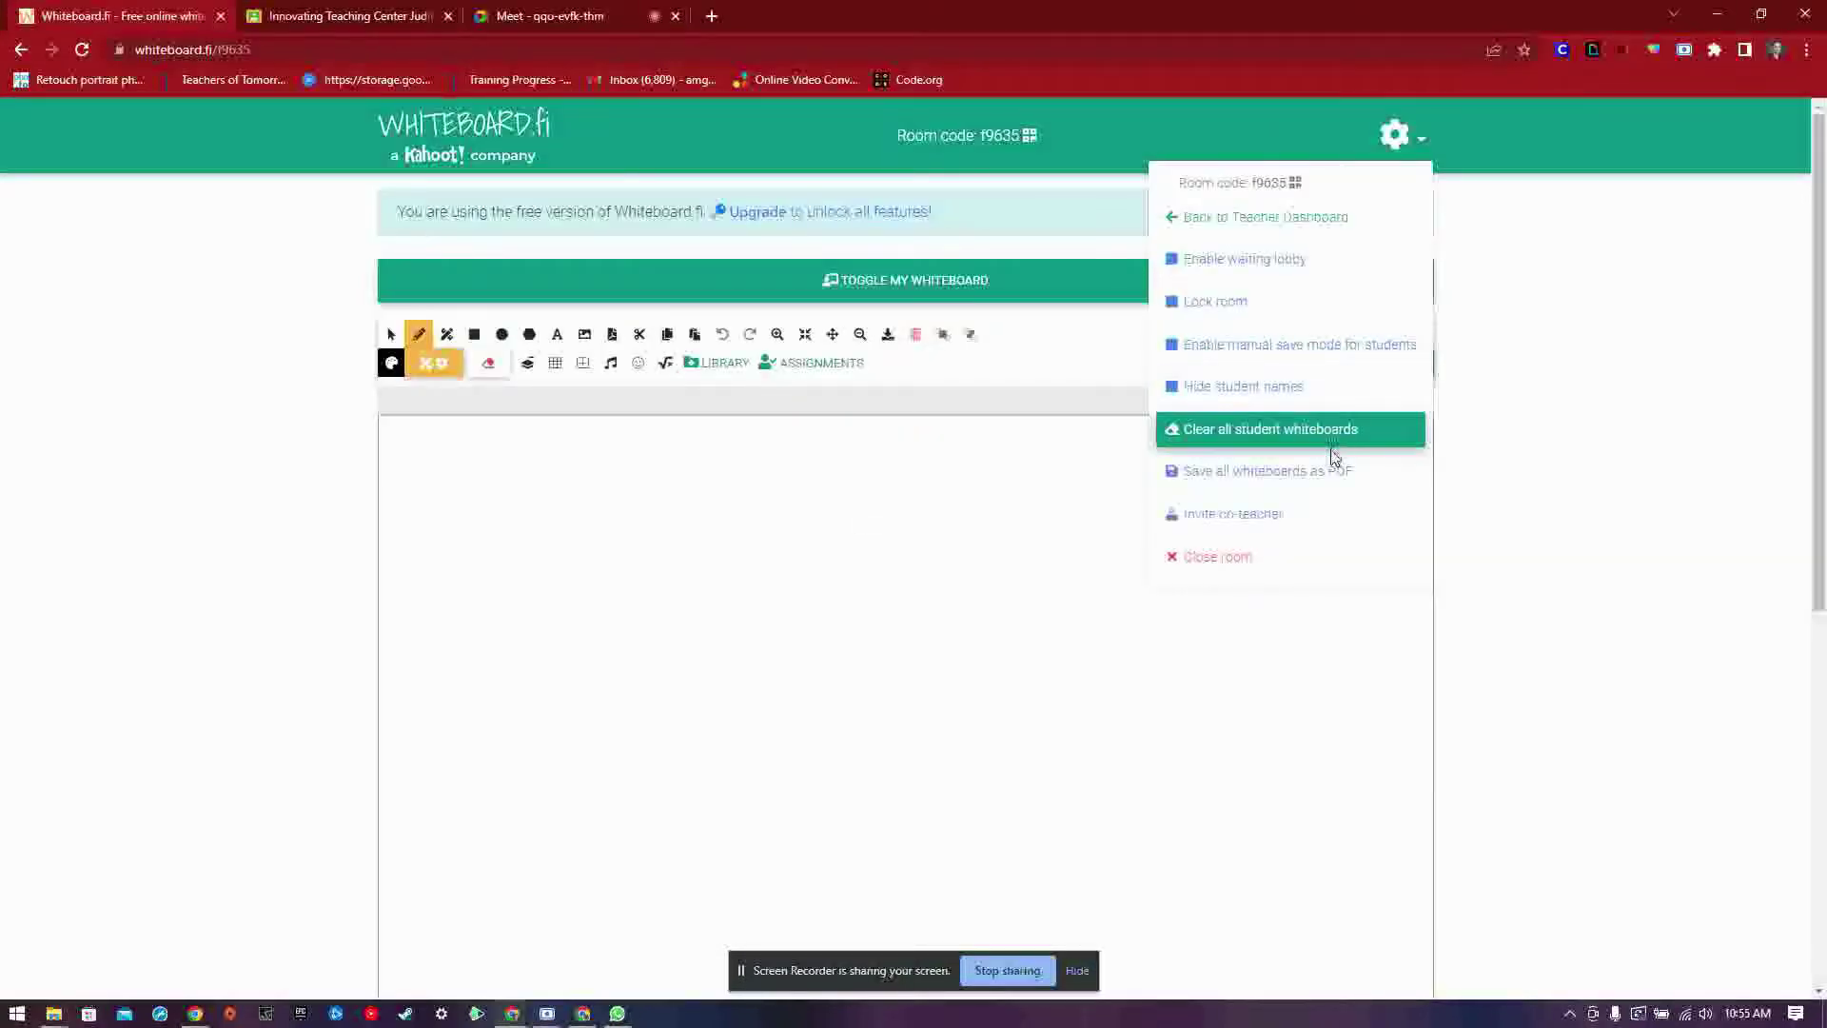
{"action": "left_click", "coordinate": [1513, 456]}
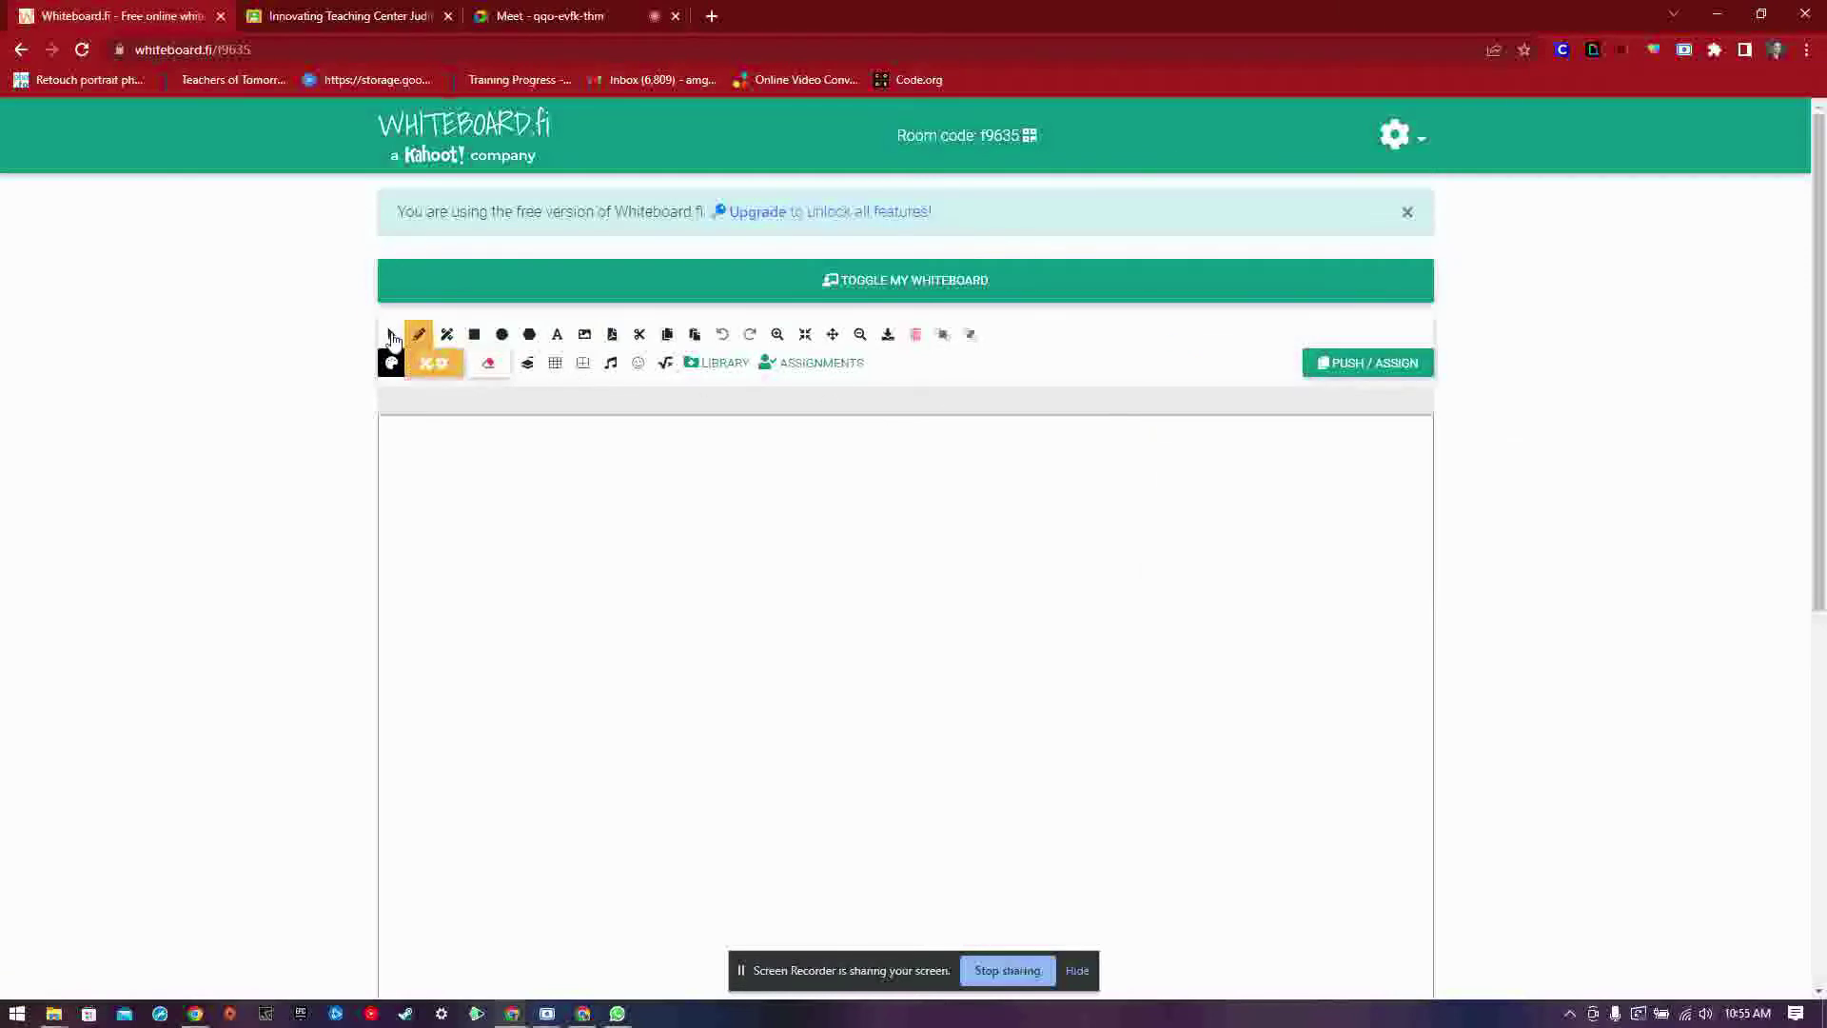
{"action": "left_click", "coordinate": [392, 335]}
{"action": "left_click", "coordinate": [419, 334]}
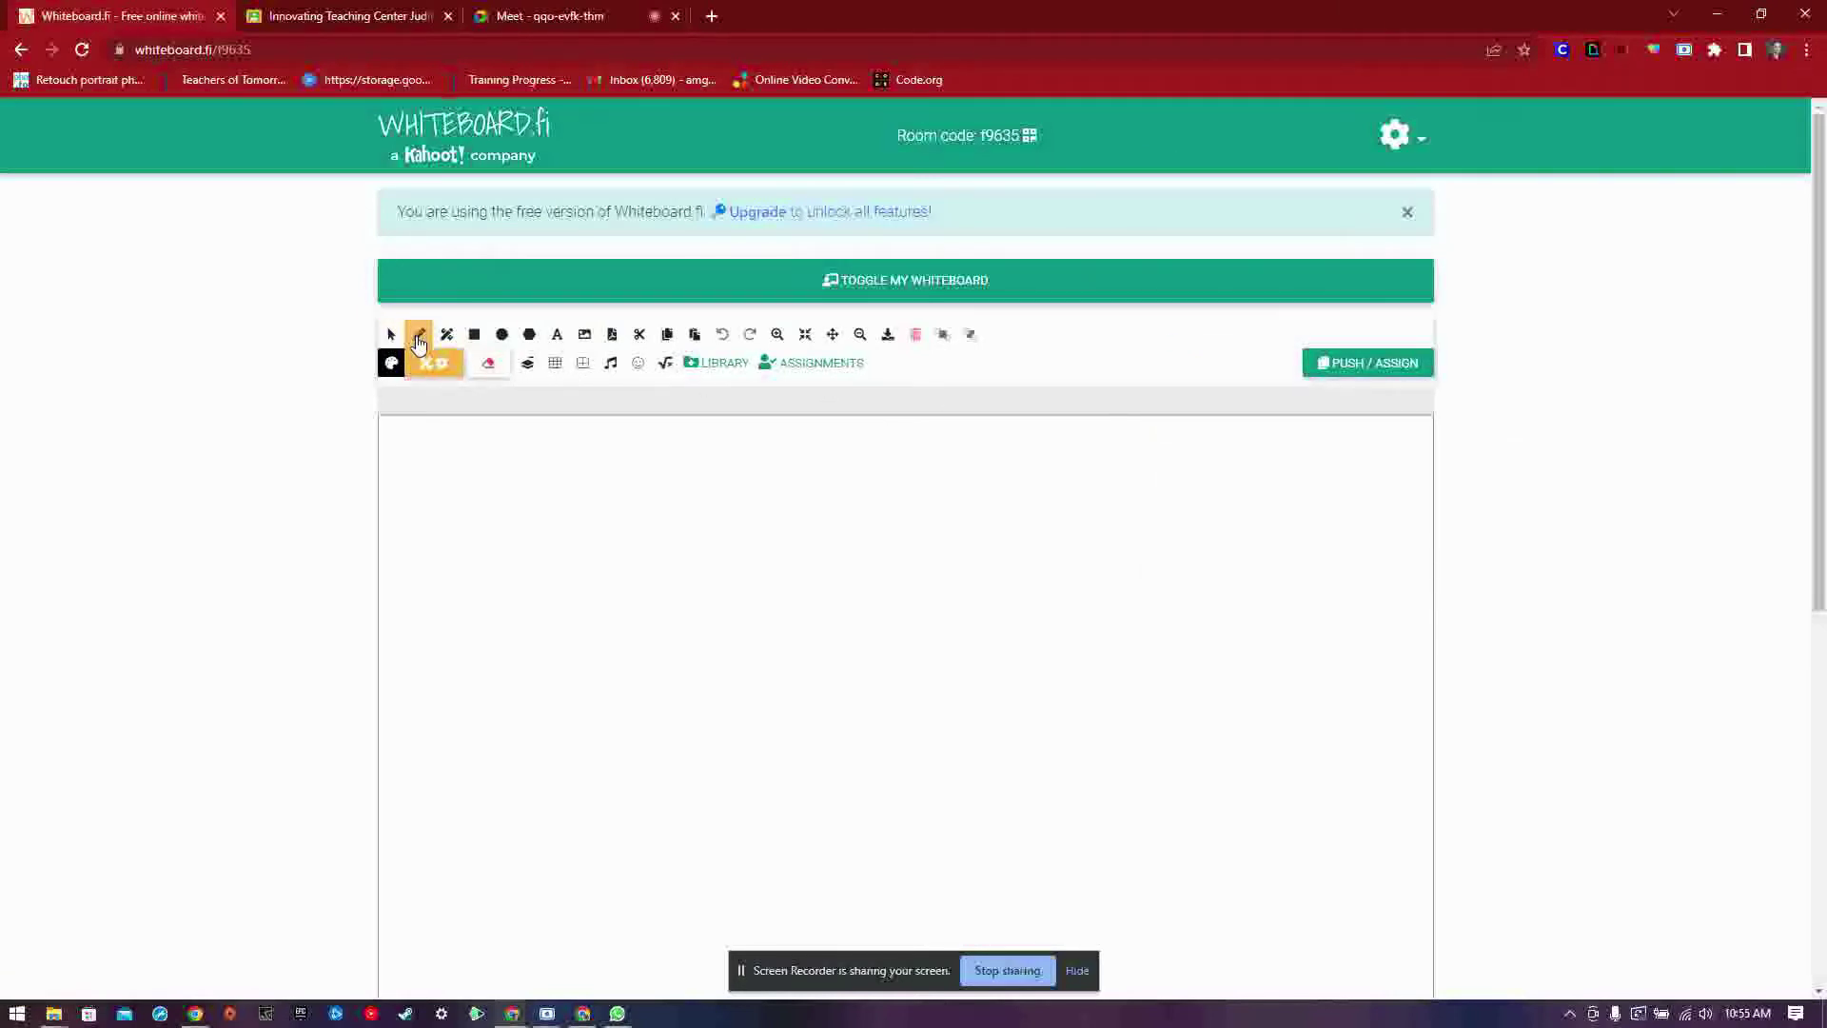
Step: Draw a square, a circle to its right, and a nine-cornered polygon beyond the circle
{"action": "left_click", "coordinate": [474, 334]}
{"action": "left_click_drag", "start_coordinate": [539, 550], "coordinate": [678, 659]}
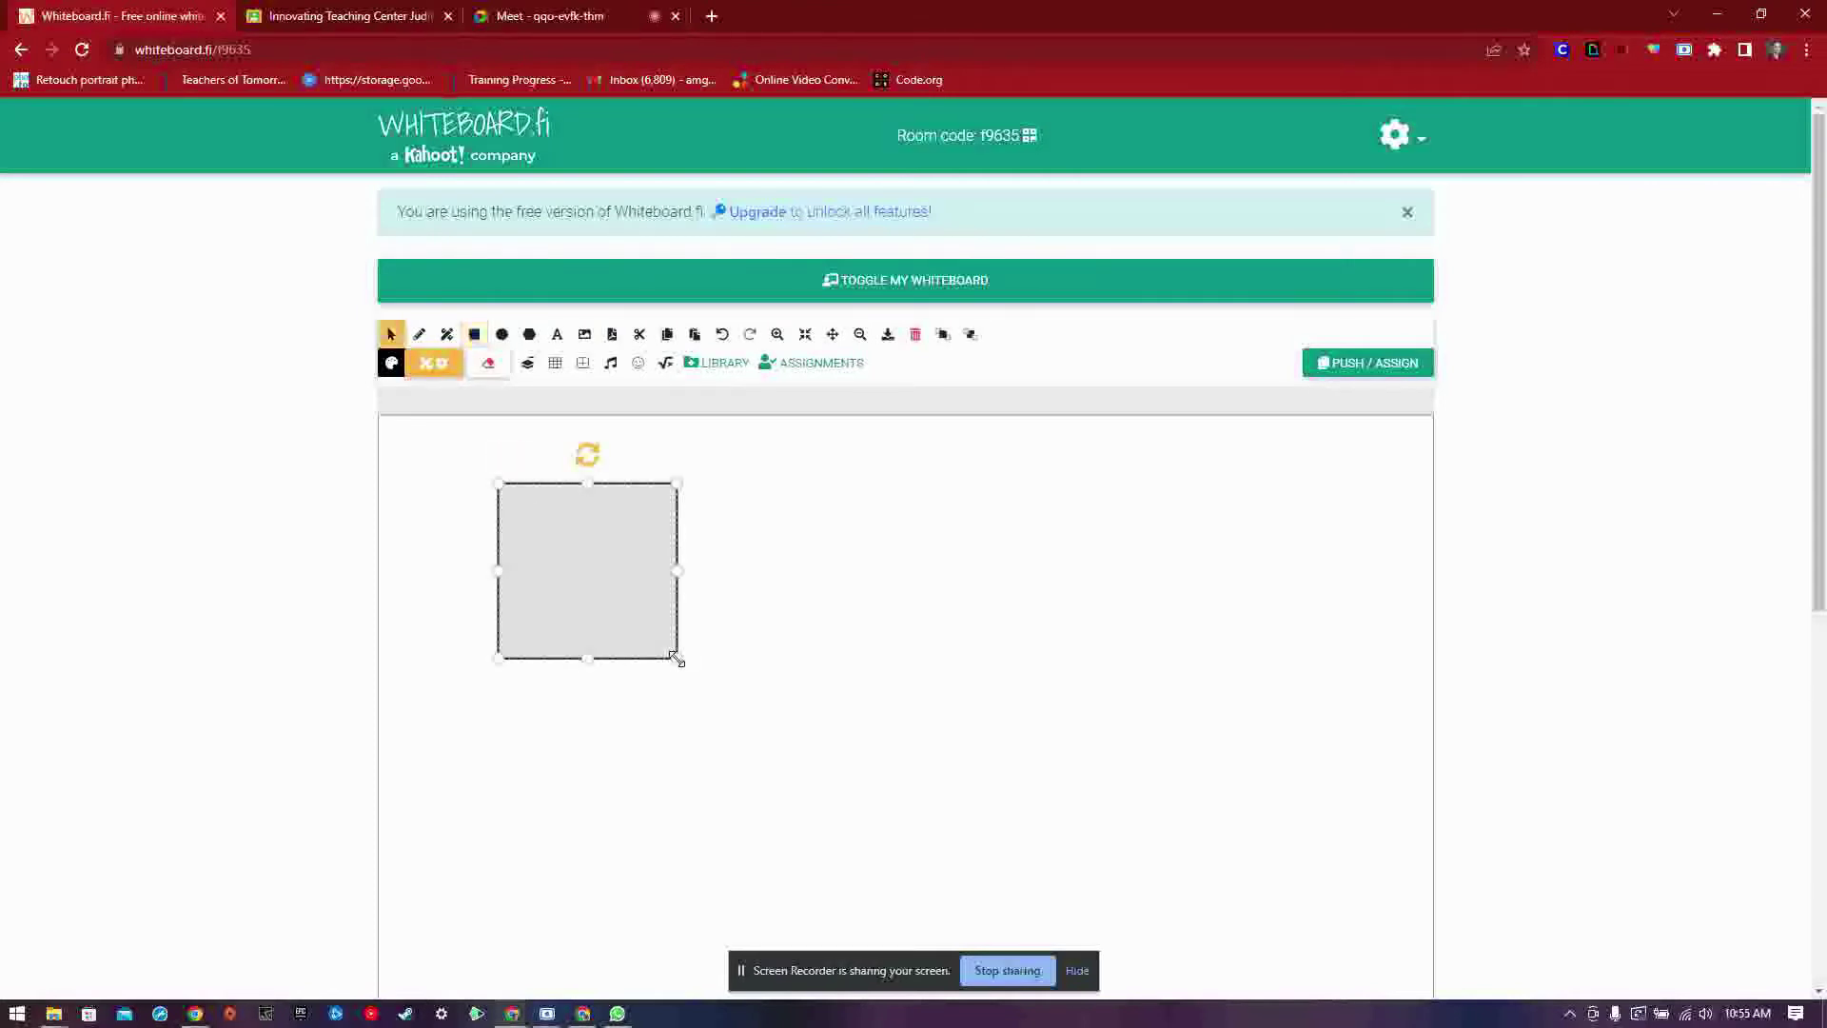
{"action": "left_click", "coordinate": [502, 335]}
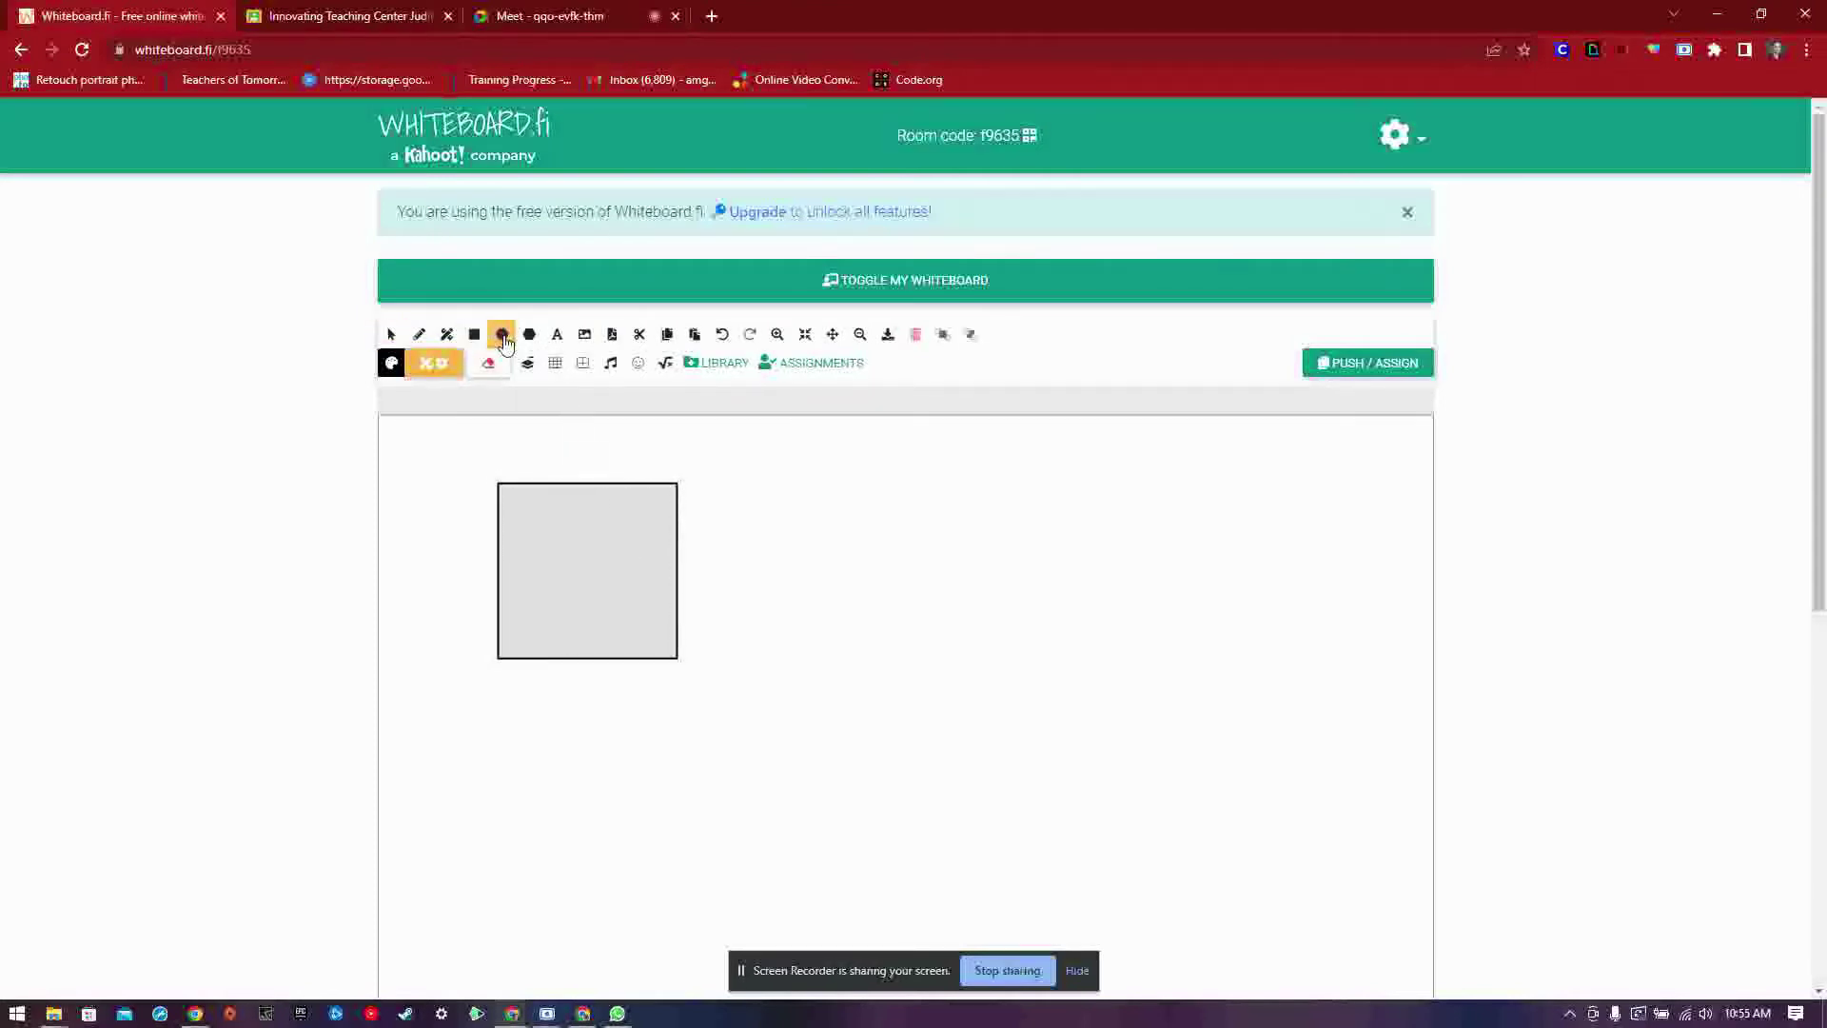
{"action": "left_click_drag", "start_coordinate": [808, 522], "coordinate": [973, 678]}
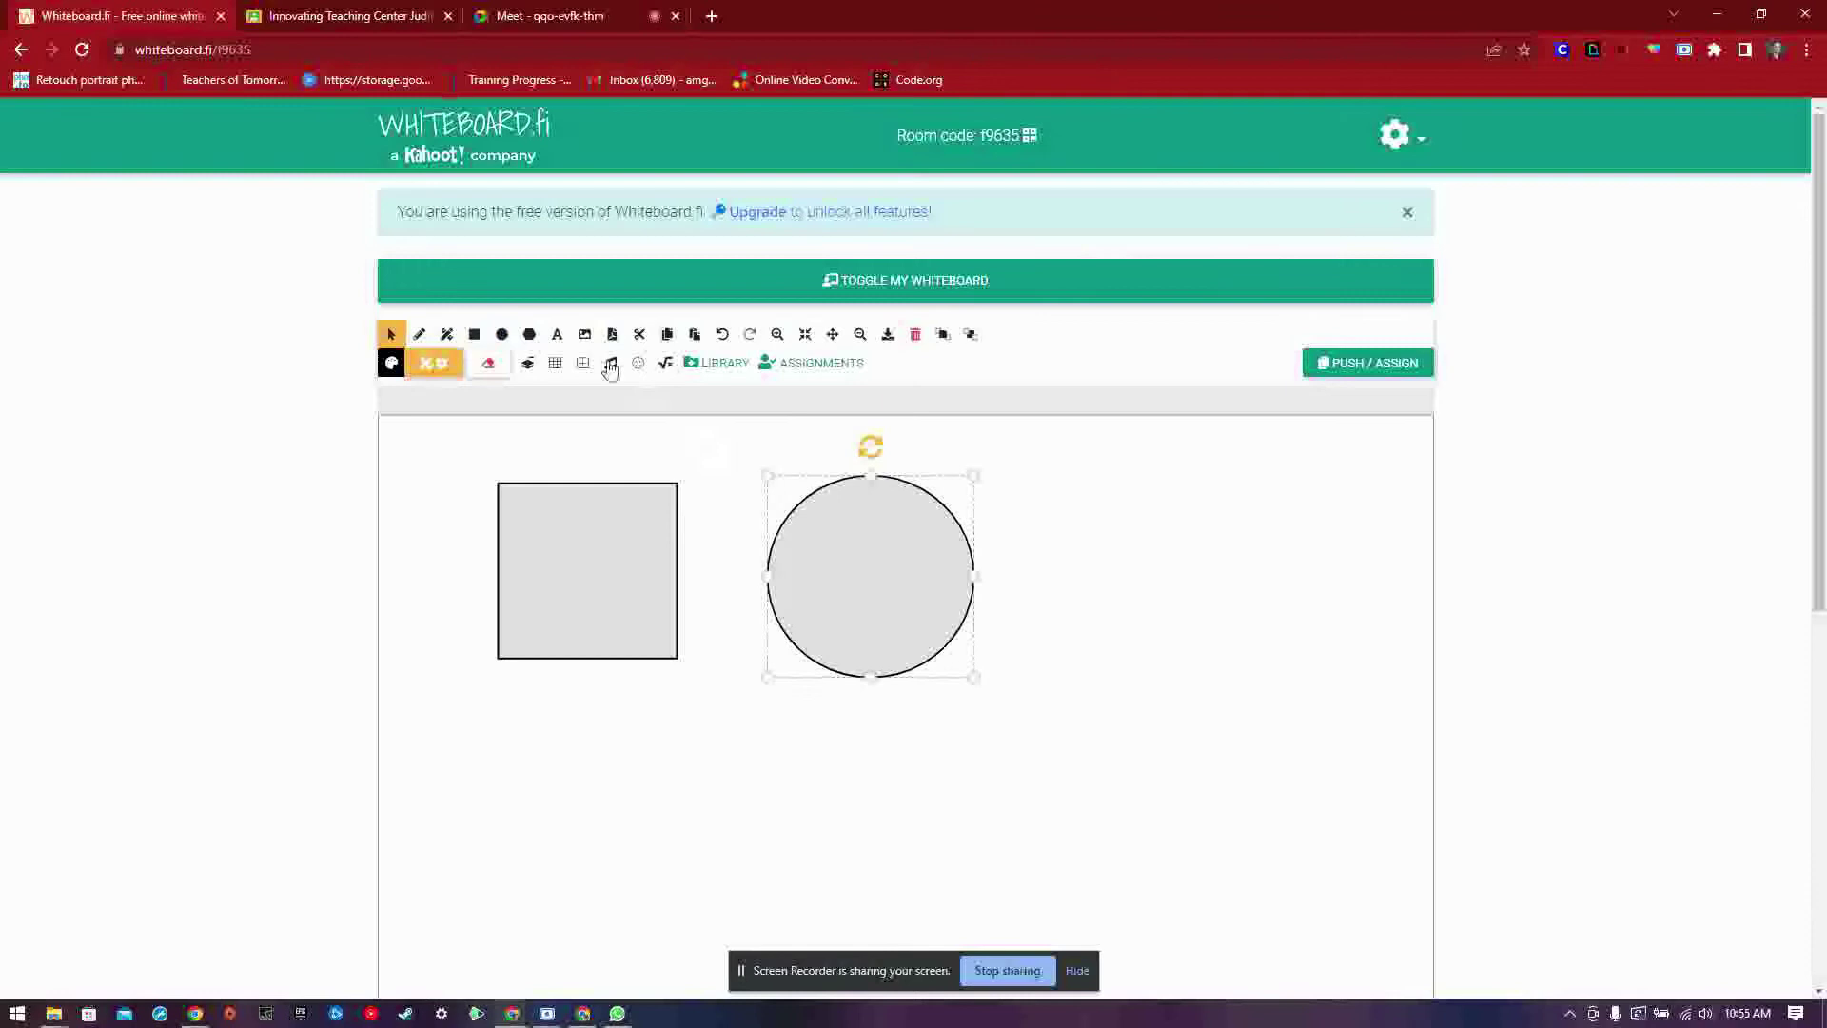
{"action": "left_click", "coordinate": [531, 338]}
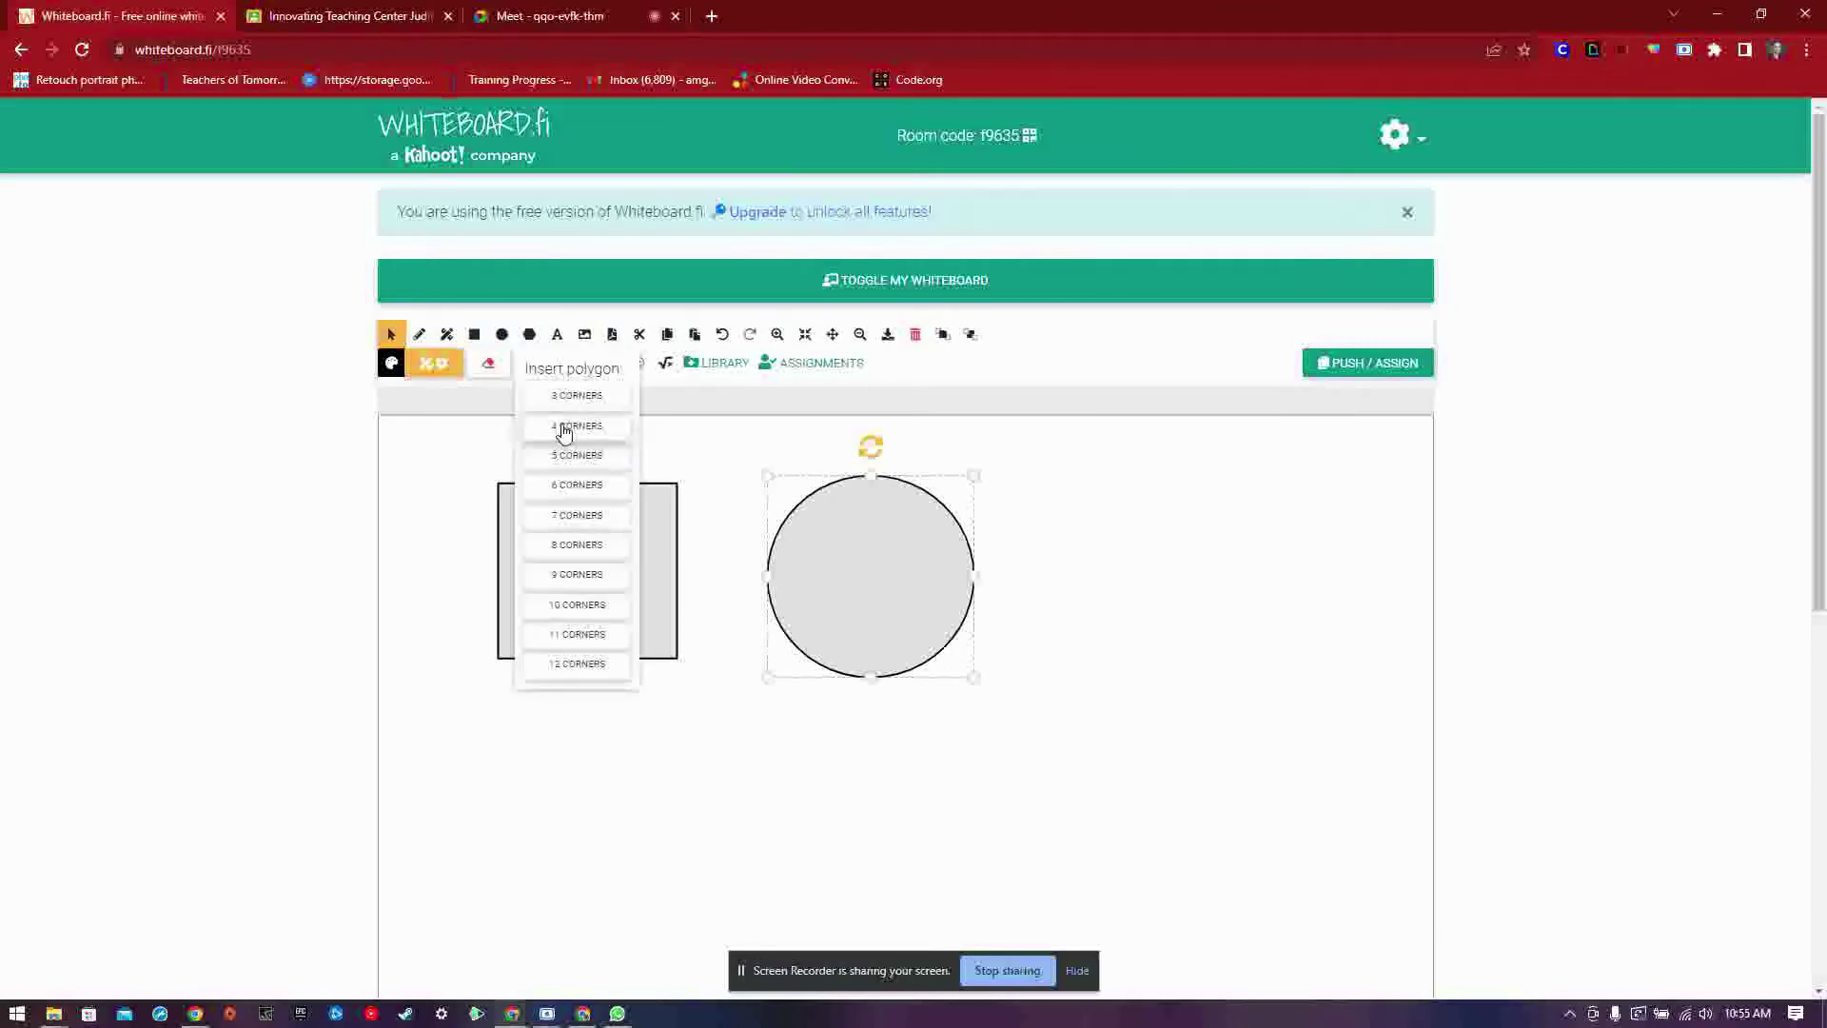
{"action": "left_click", "coordinate": [567, 577]}
{"action": "left_click_drag", "start_coordinate": [1065, 504], "coordinate": [1294, 714]}
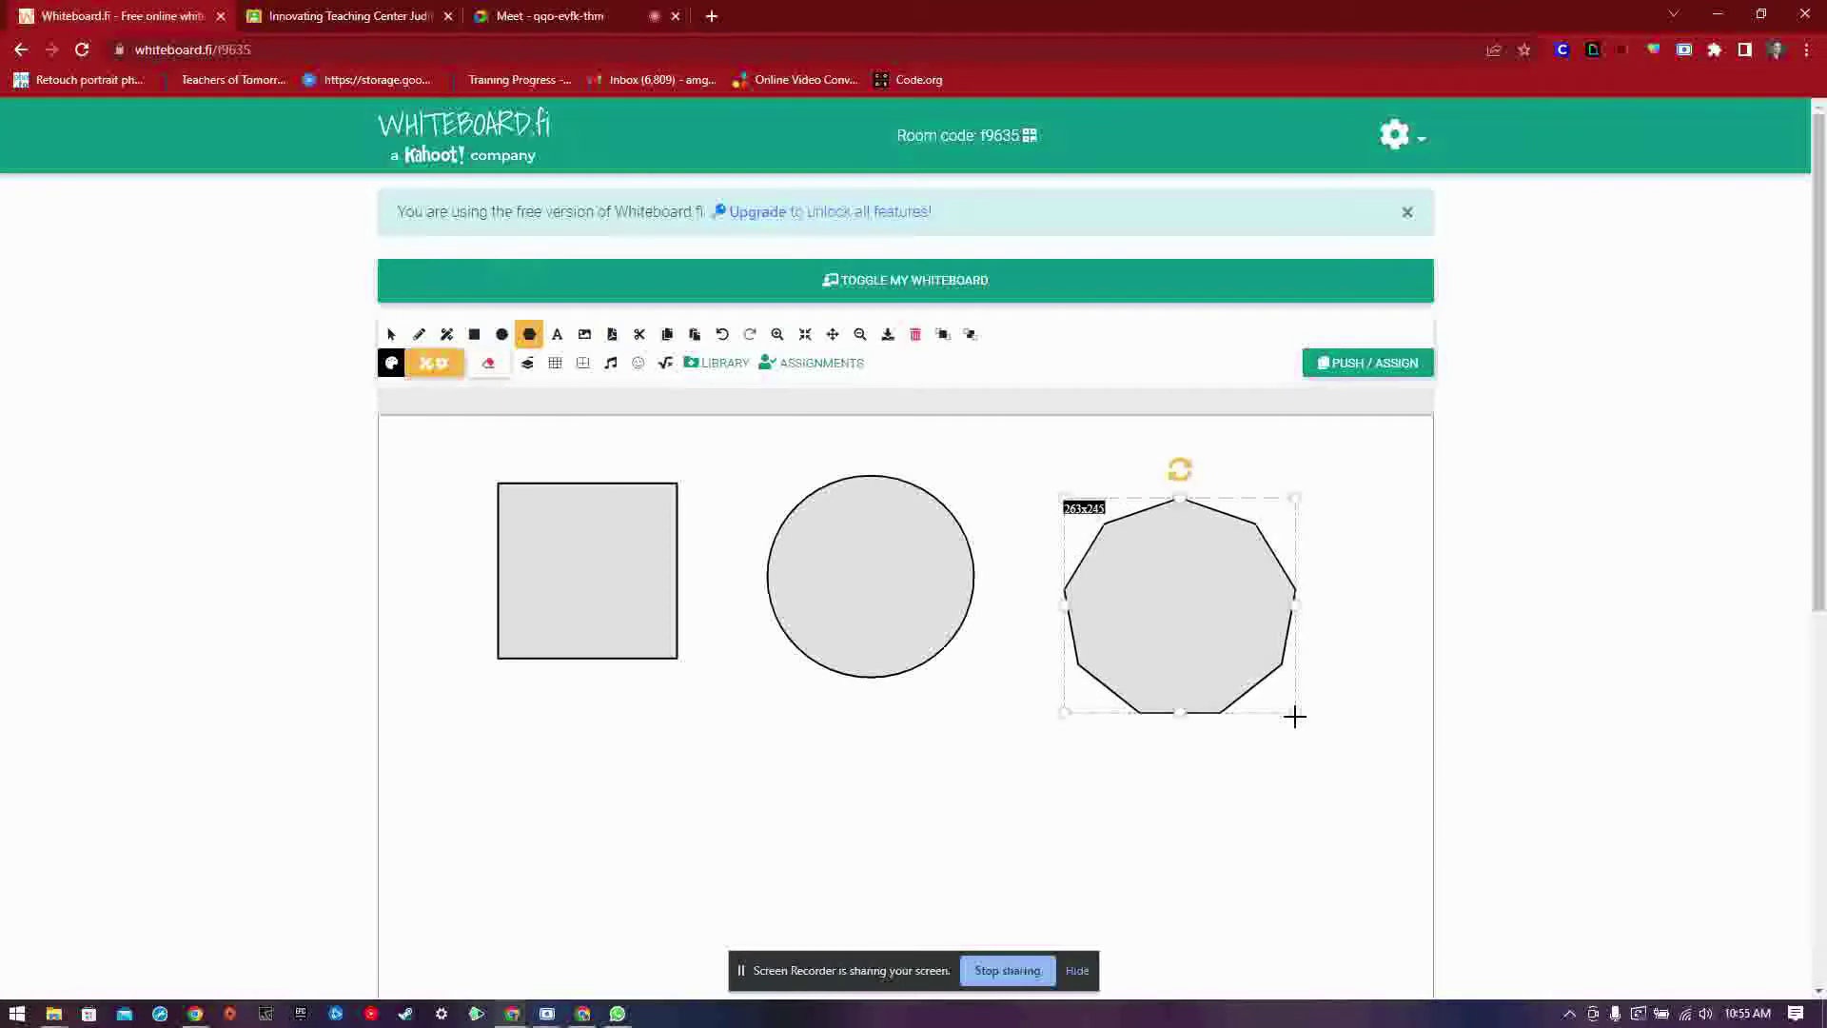
Step: Add the text 'GO EAGLES!!!!' below the square, then cancel the image and PDF inserts
{"action": "left_click", "coordinate": [558, 338]}
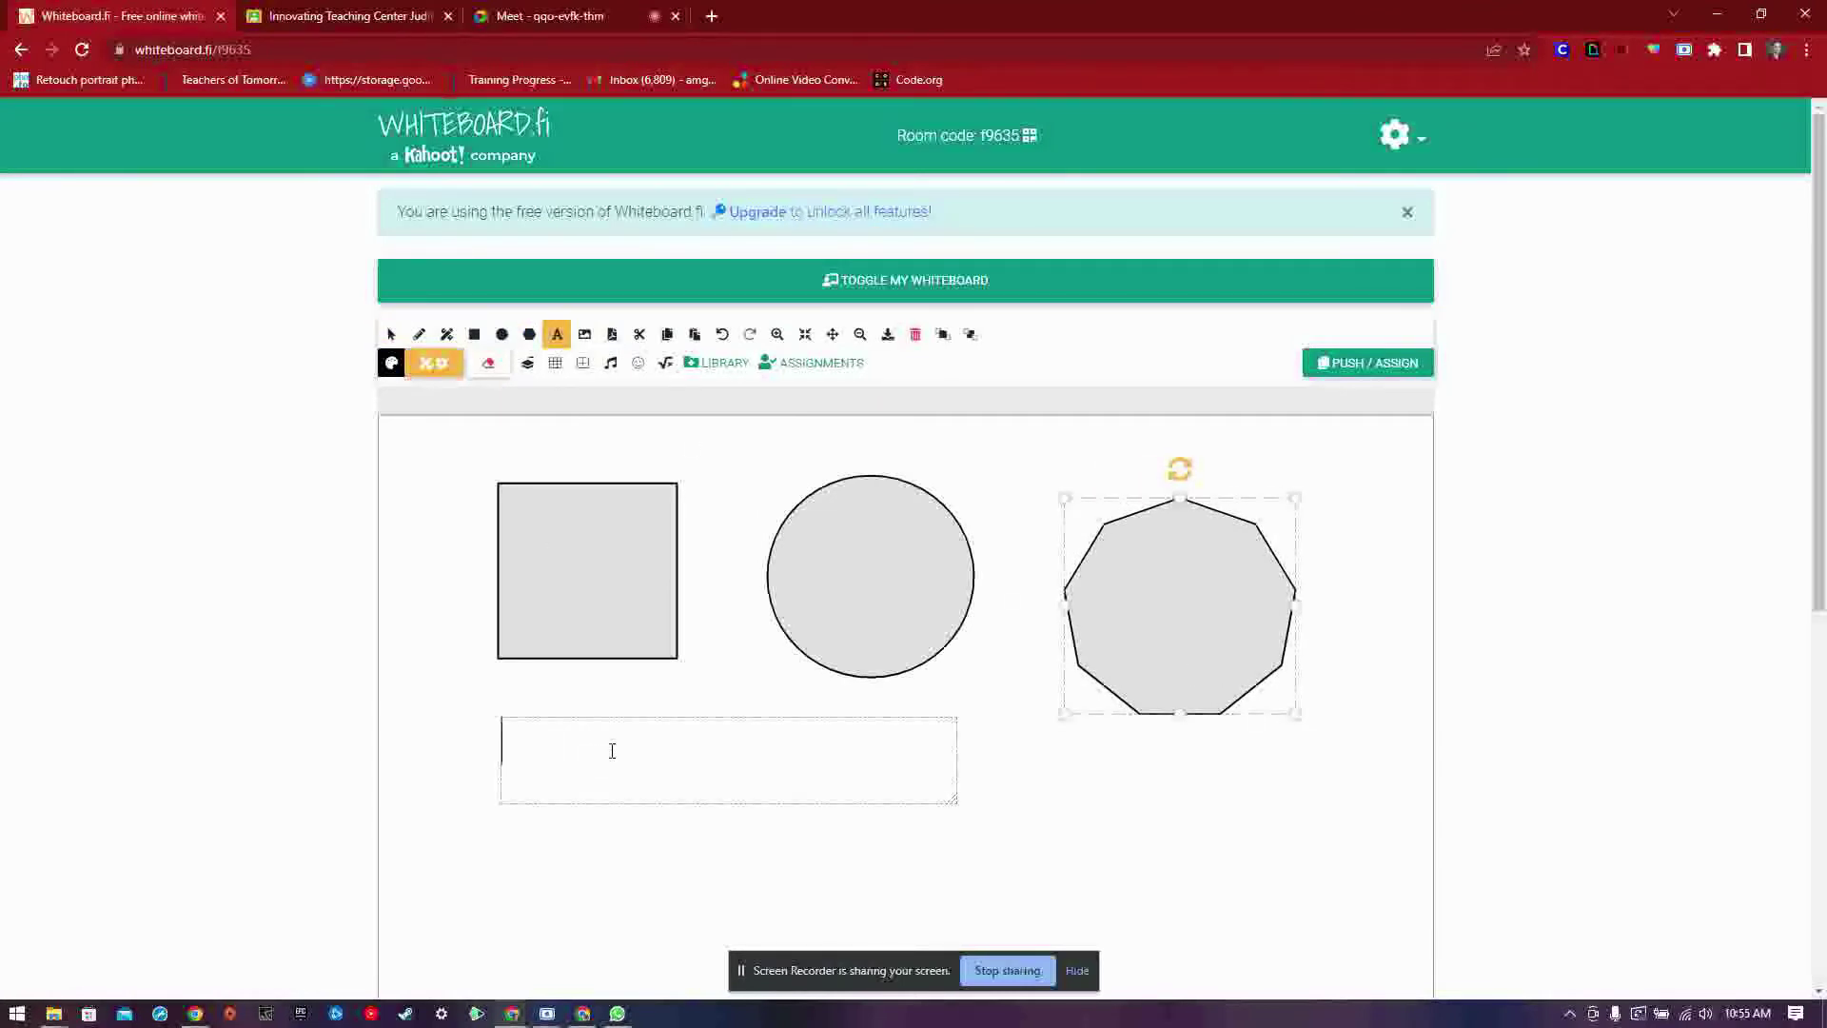
{"action": "type", "text": "GO EAG"}
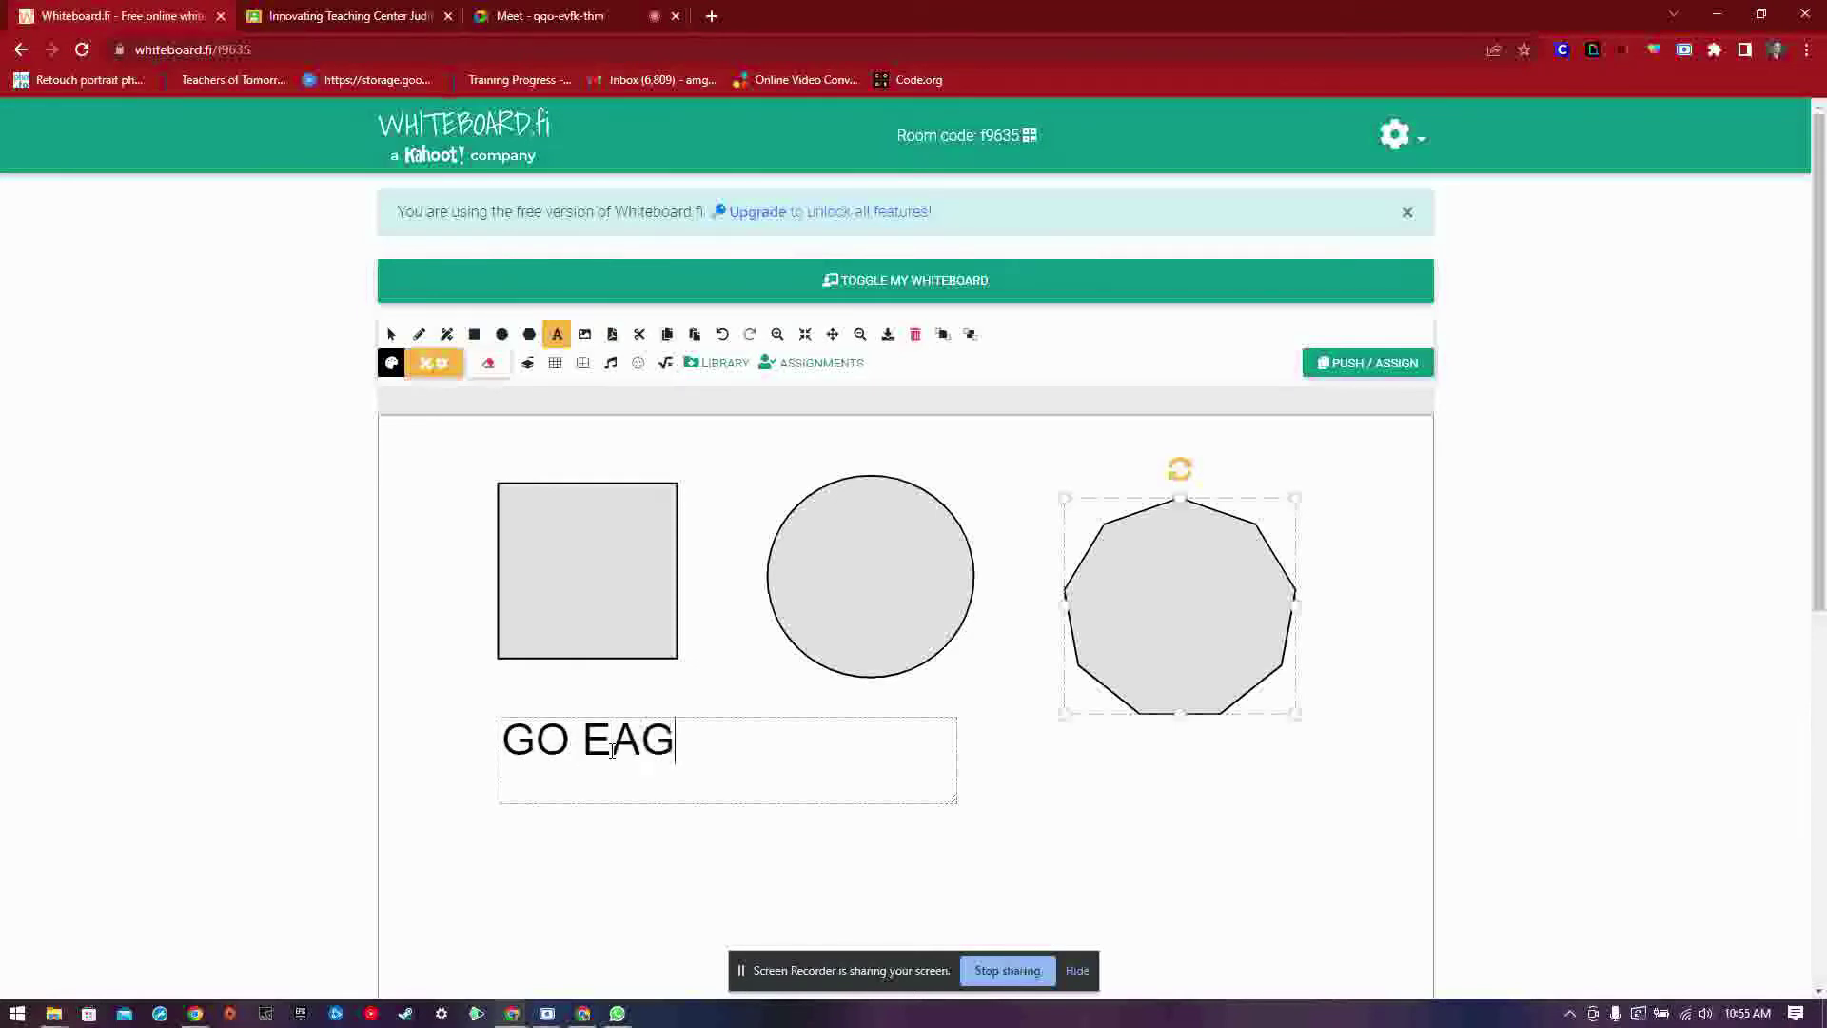
{"action": "type", "text": "LES!!!"}
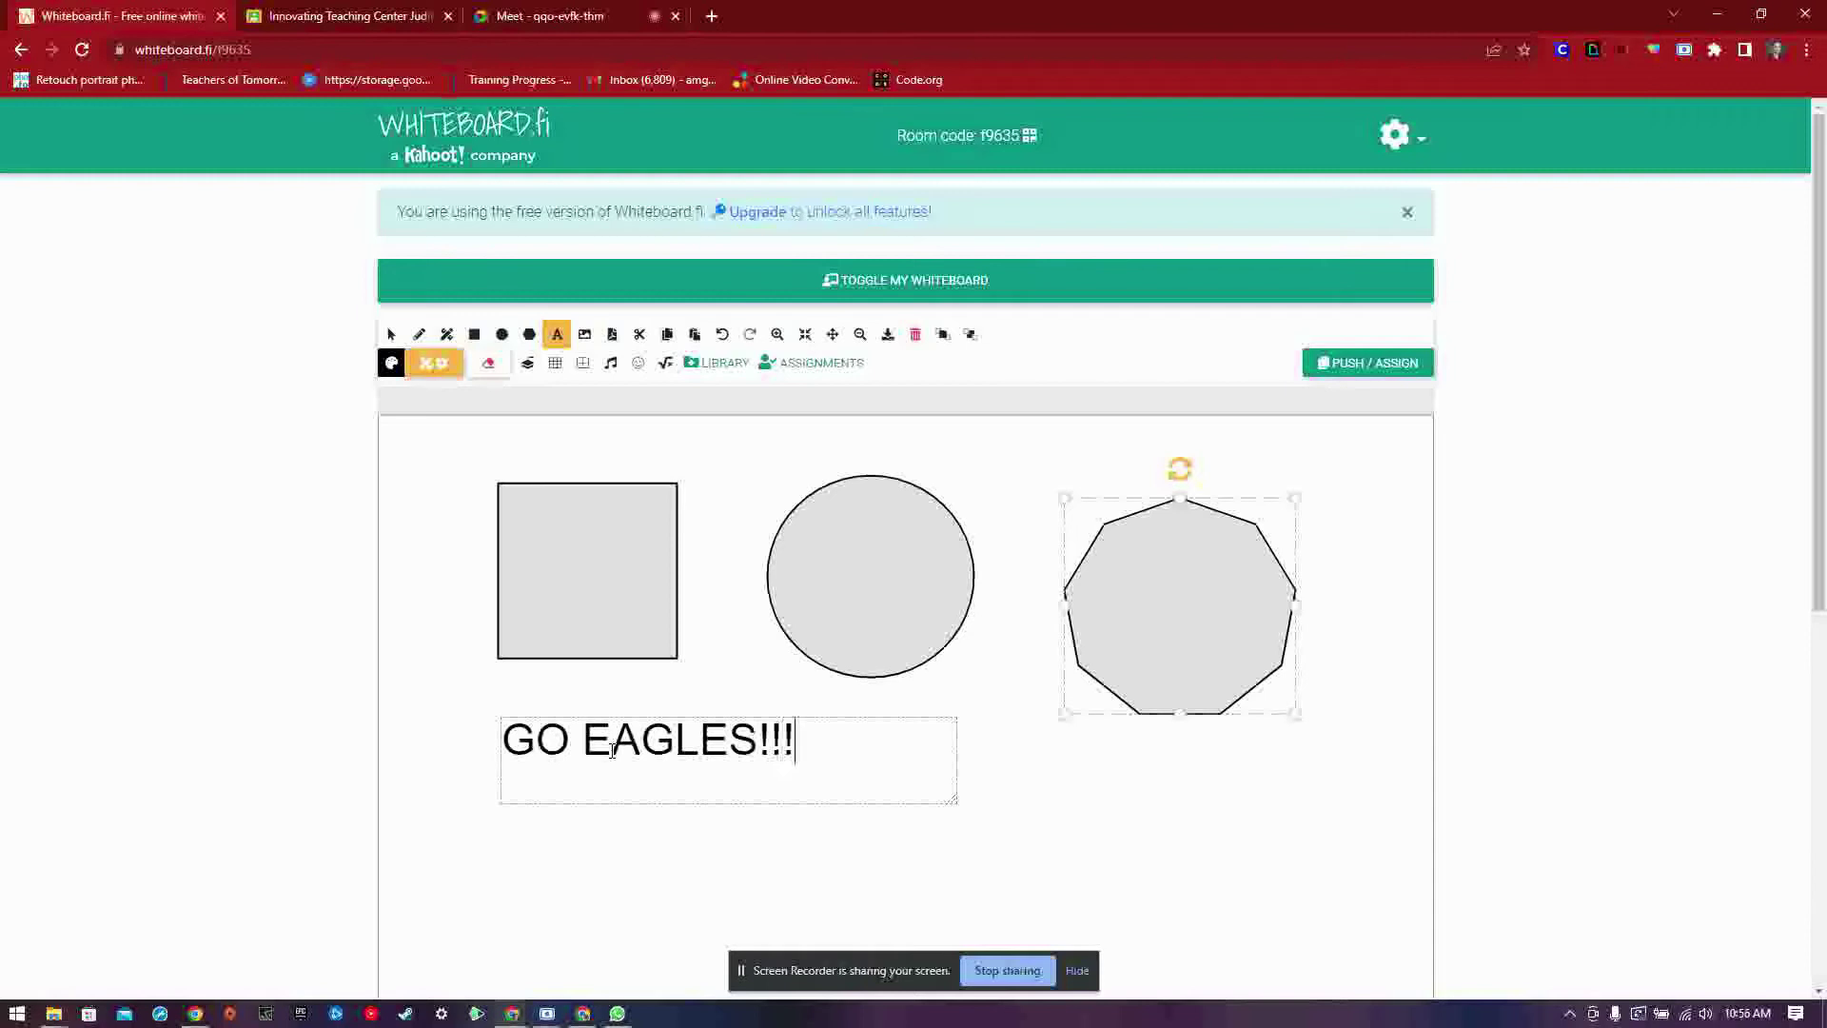
{"action": "type", "text": "!"}
{"action": "left_click", "coordinate": [586, 335]}
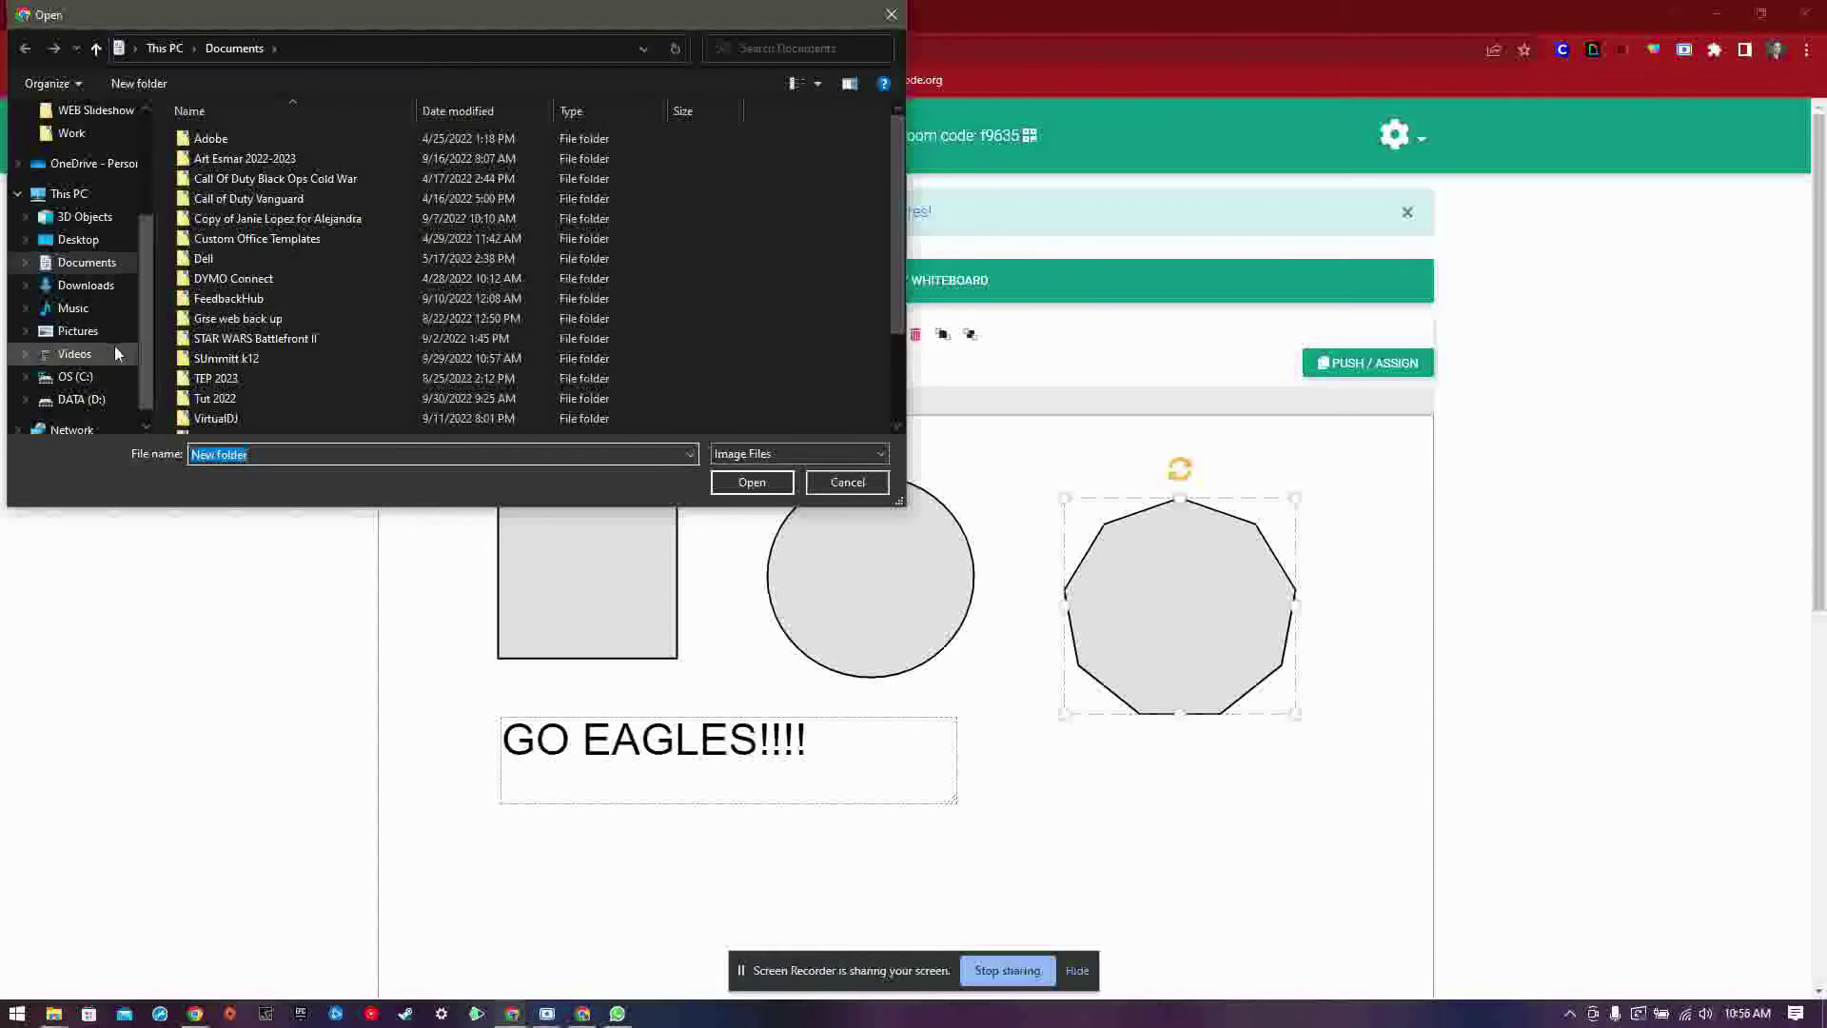
{"action": "left_click", "coordinate": [892, 26]}
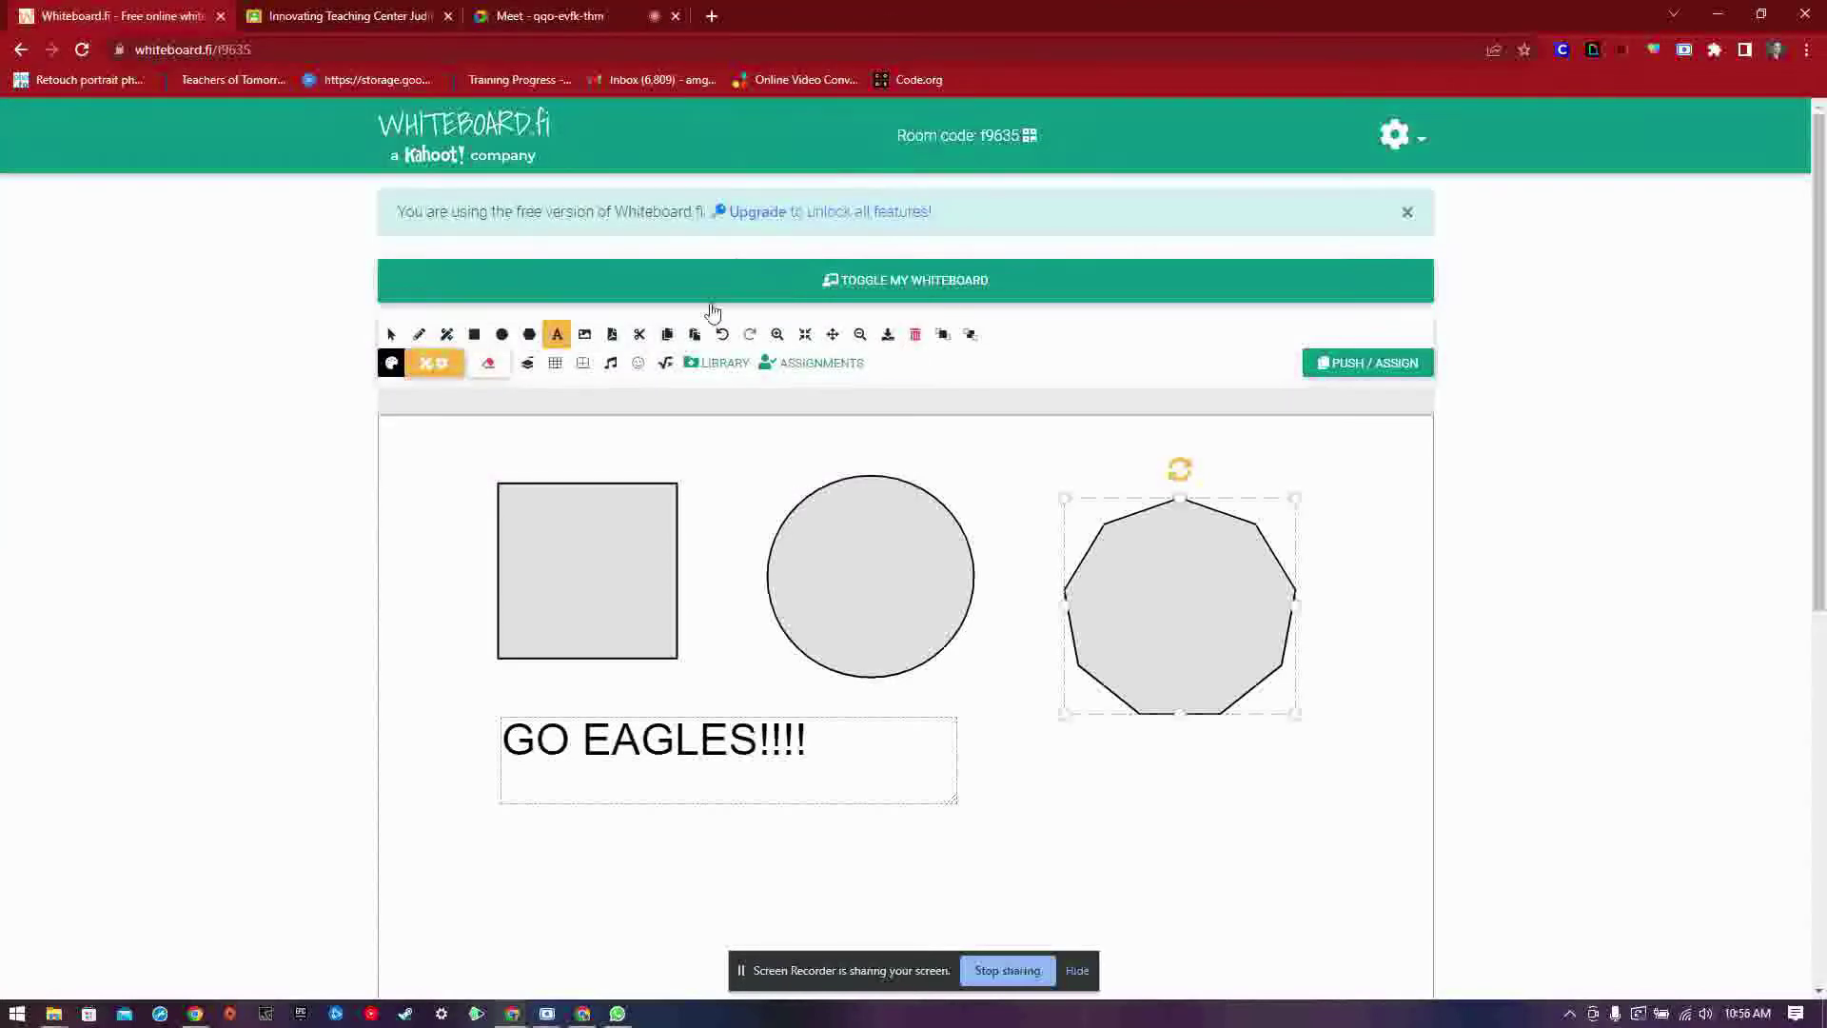
{"action": "left_click", "coordinate": [612, 338]}
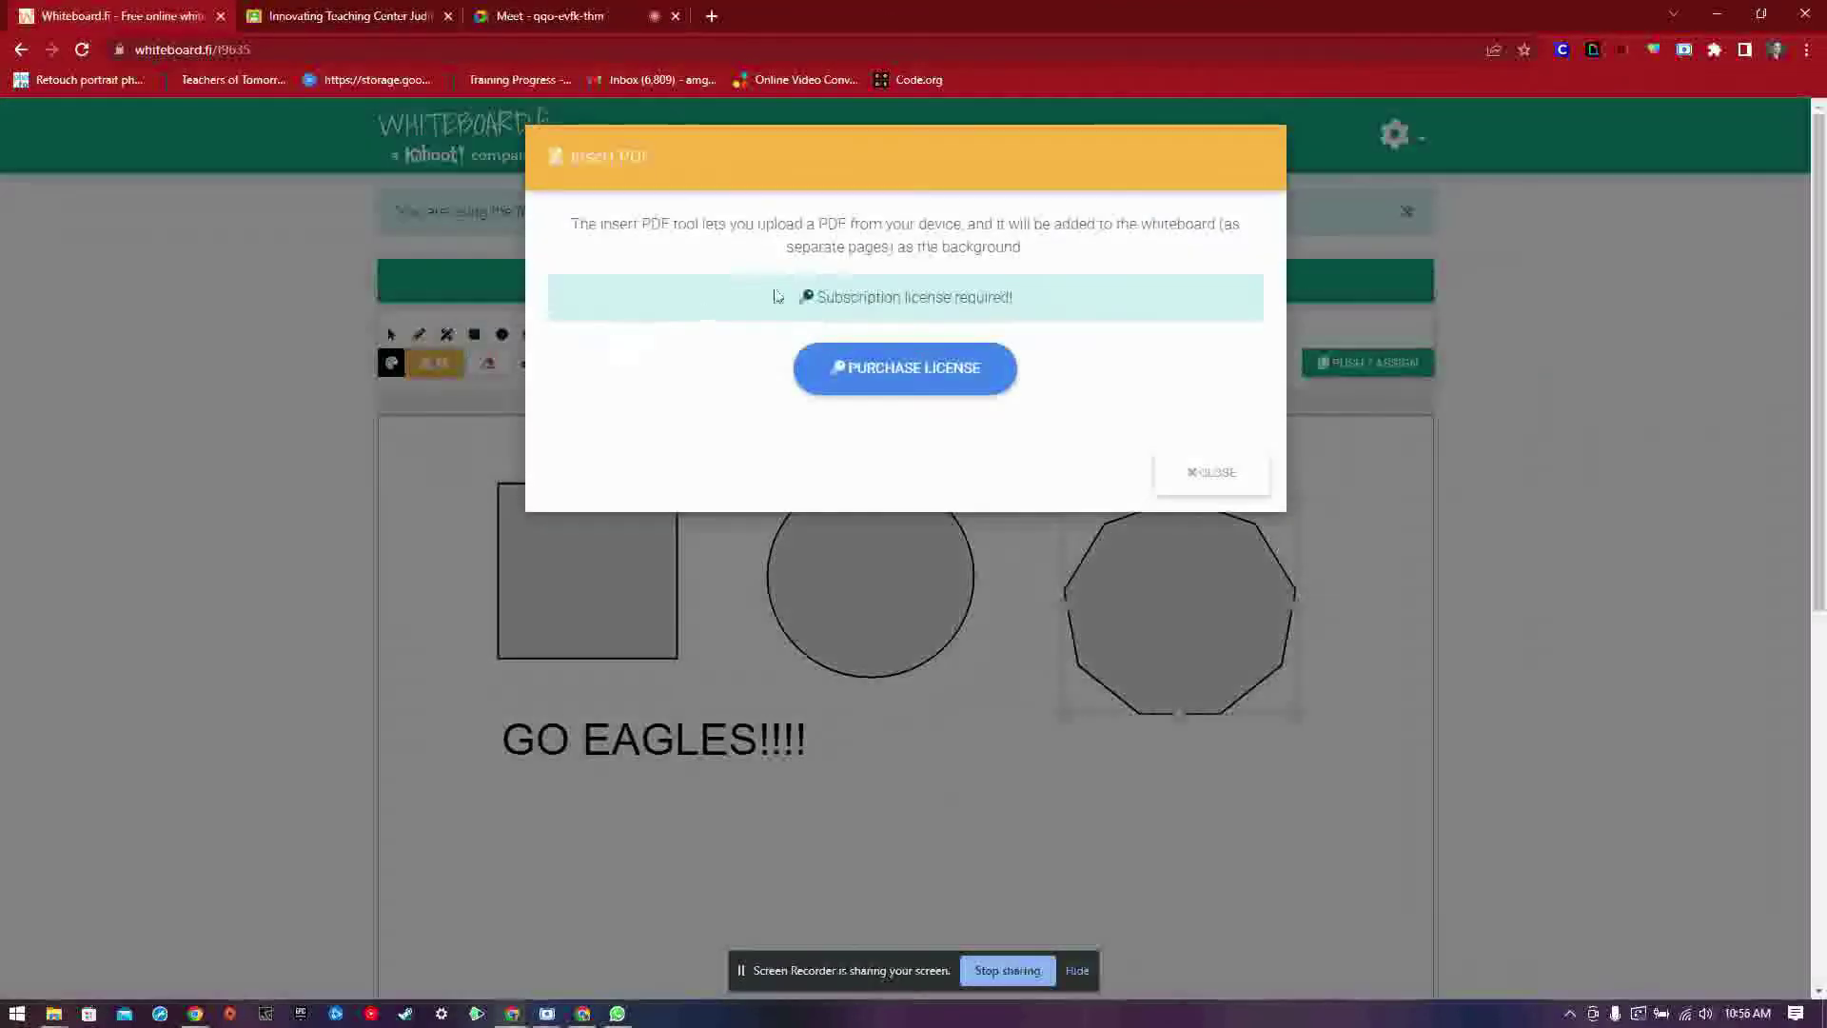
{"action": "left_click", "coordinate": [1189, 480]}
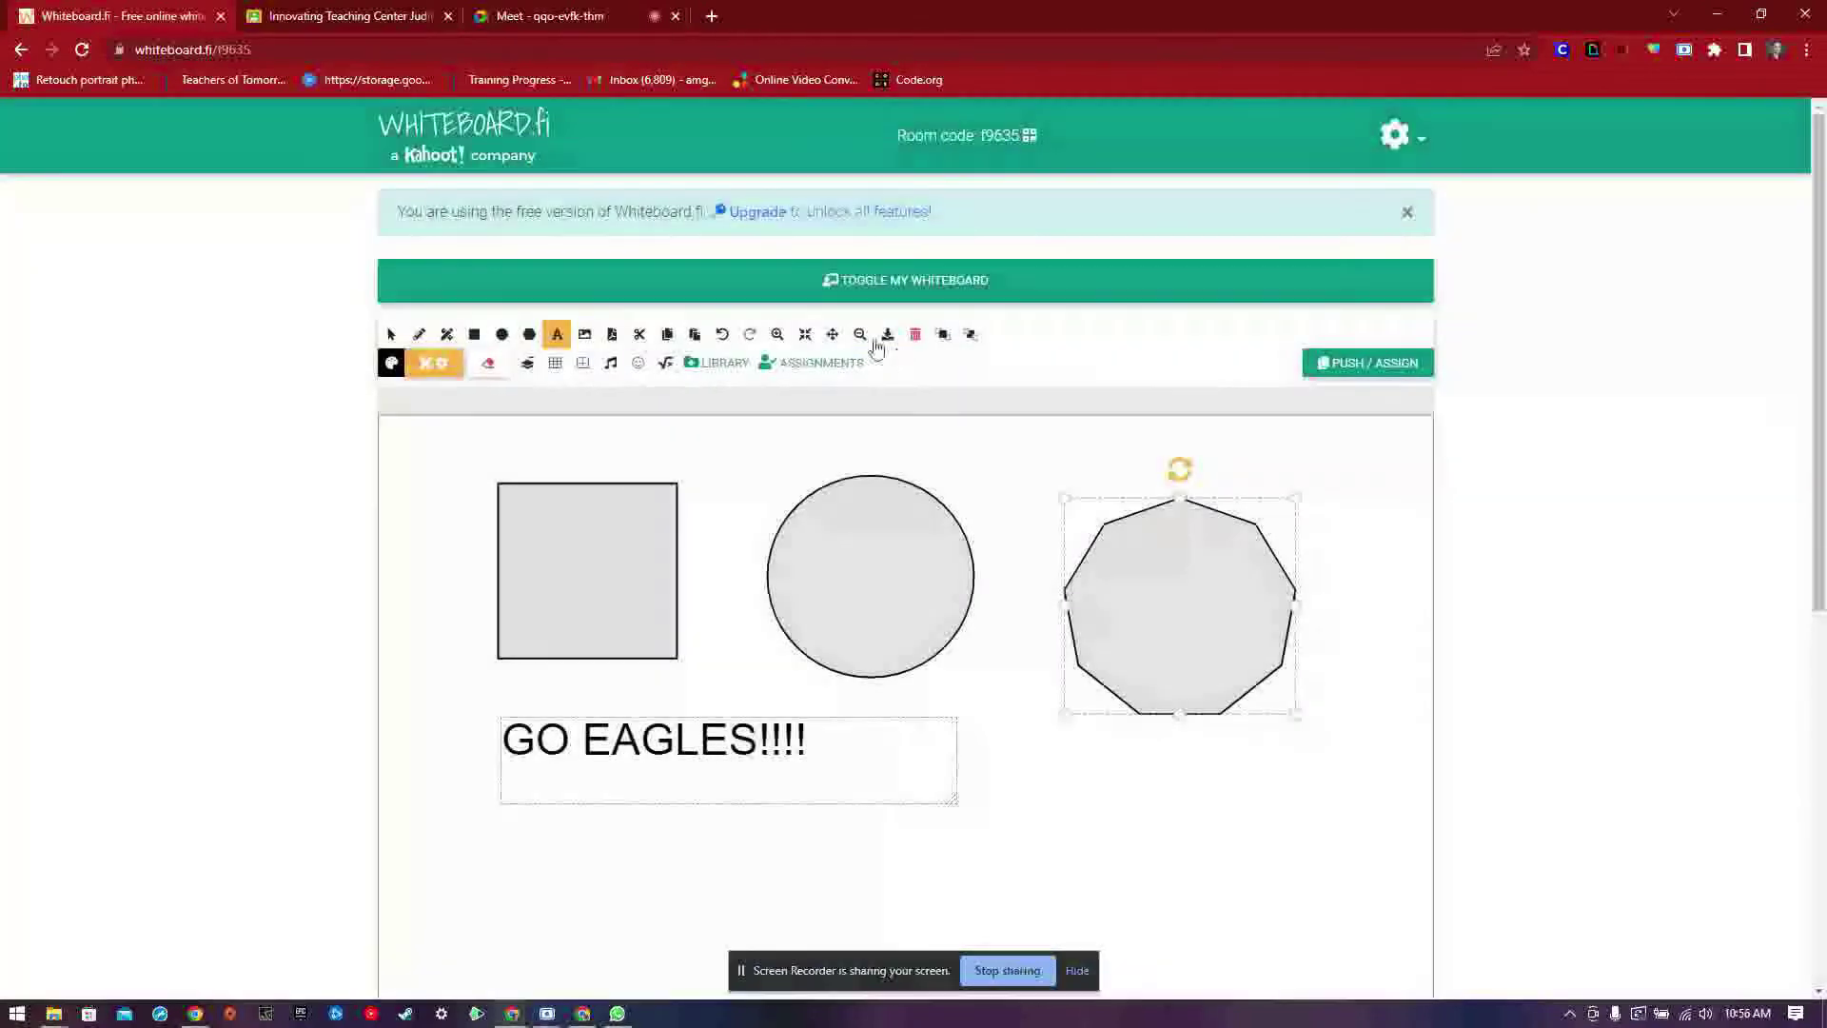
Step: Cut the nine-cornered polygon and paste it back onto the board
{"action": "left_click", "coordinate": [640, 335]}
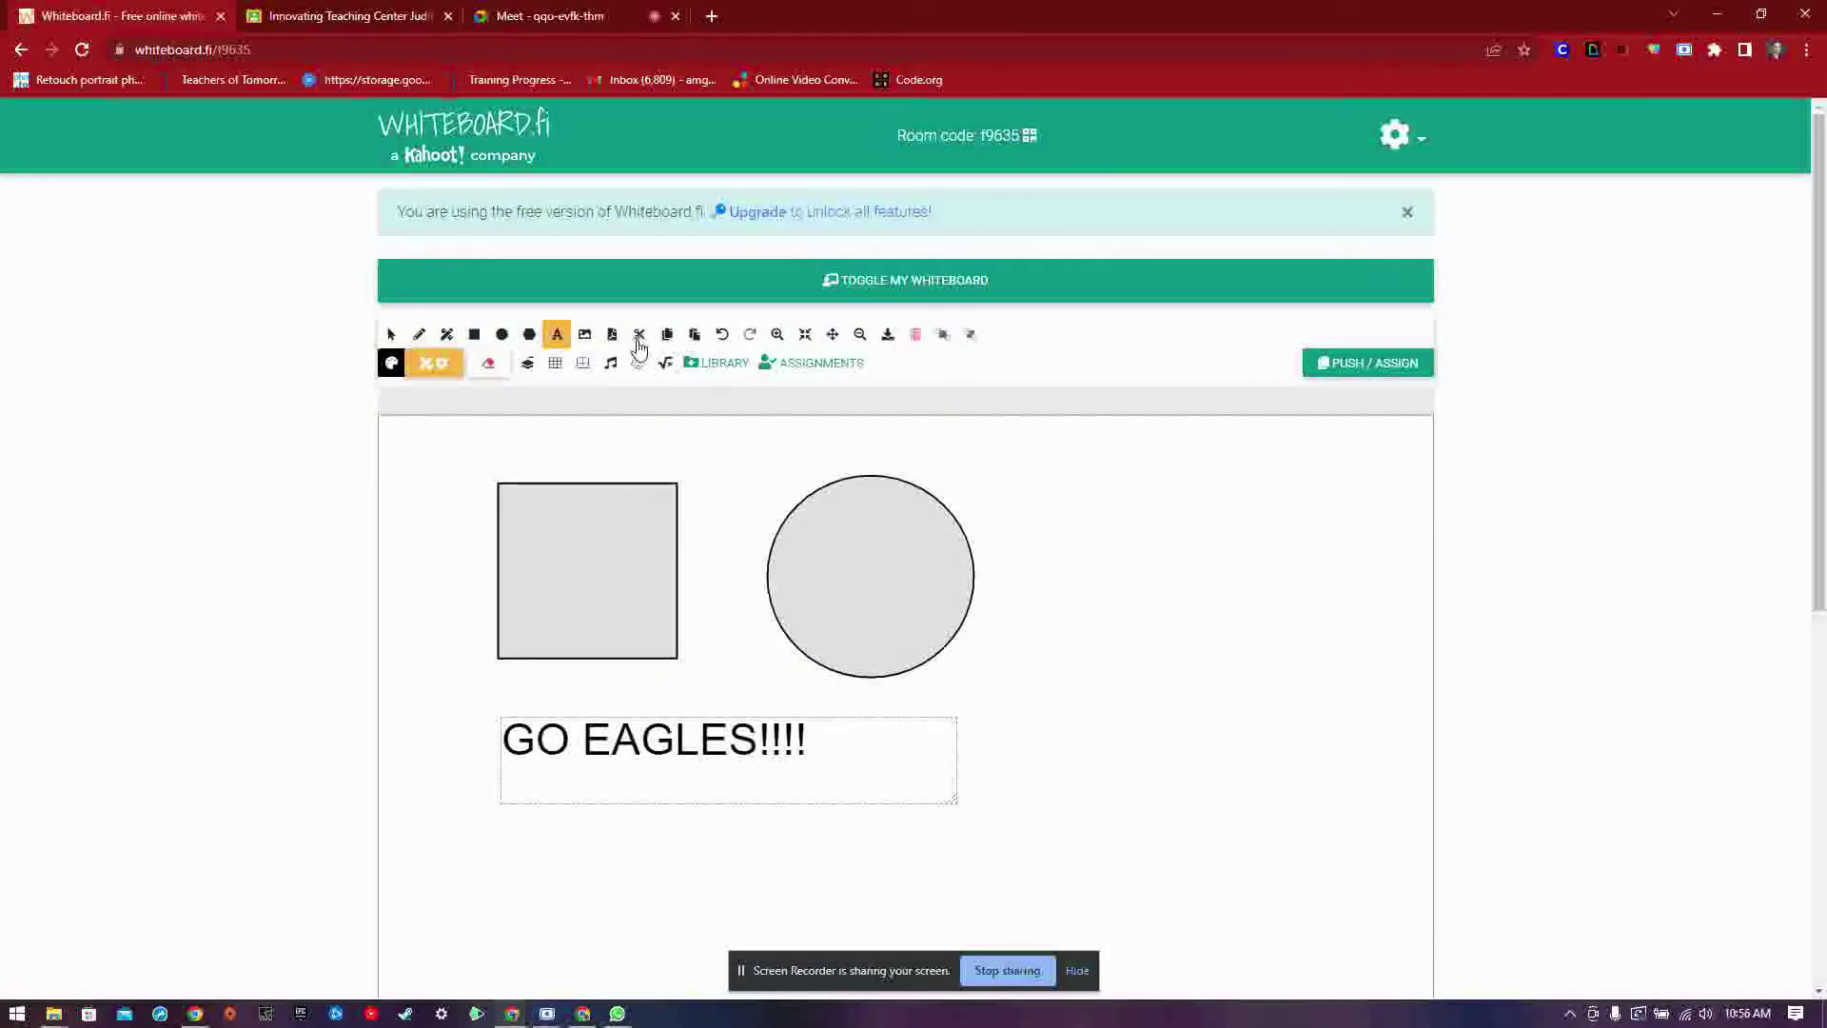
{"action": "key", "text": "Escape"}
{"action": "left_click", "coordinate": [840, 542]}
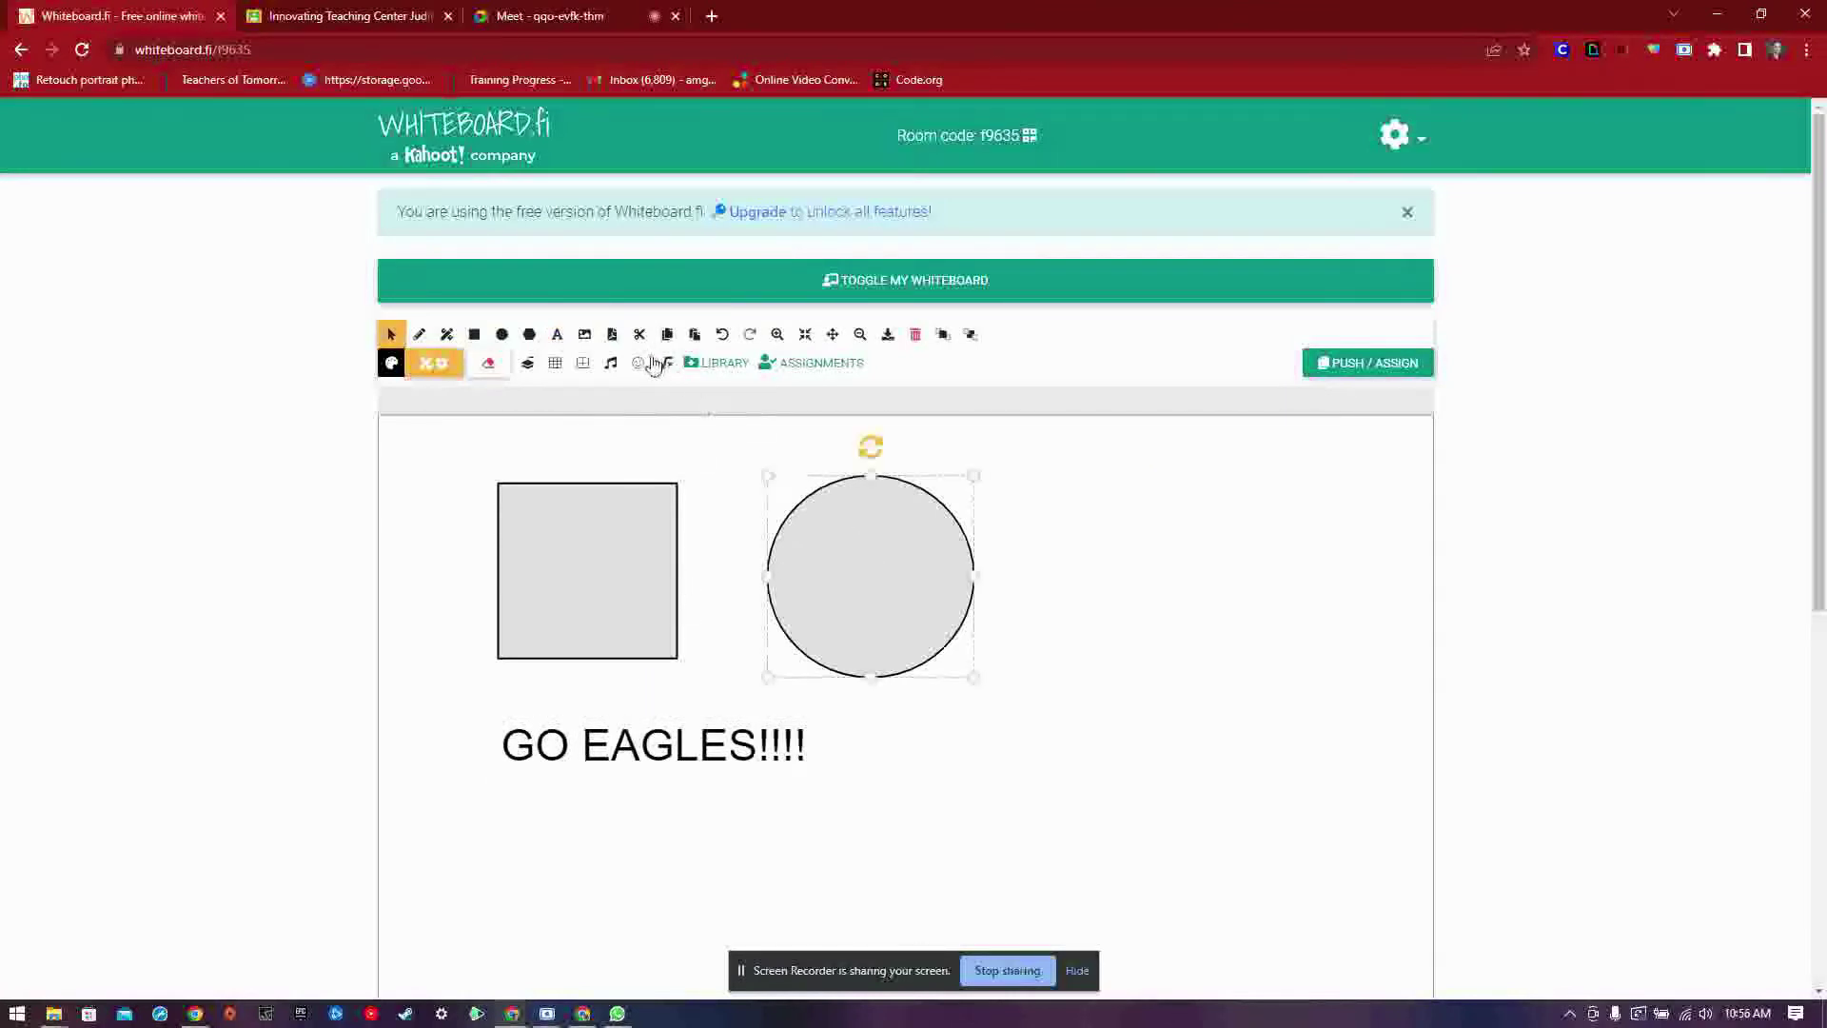
{"action": "left_click", "coordinate": [1121, 790]}
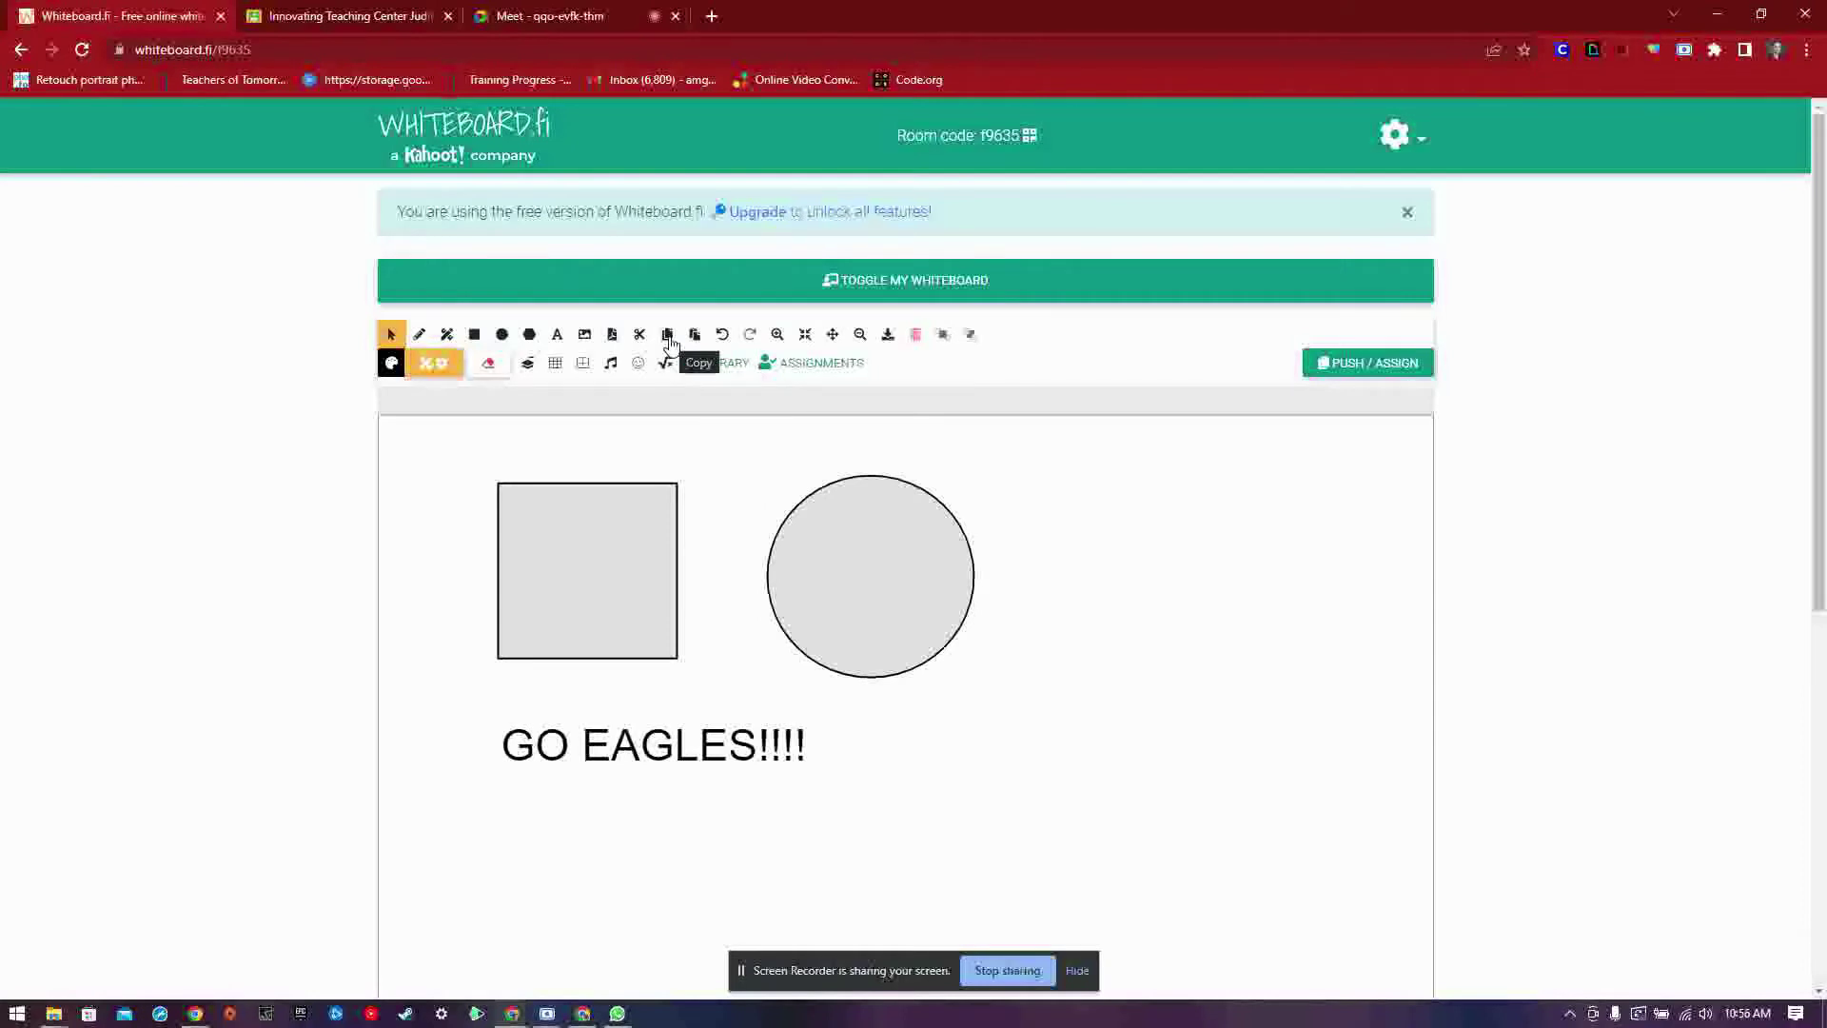
{"action": "left_click", "coordinate": [696, 336]}
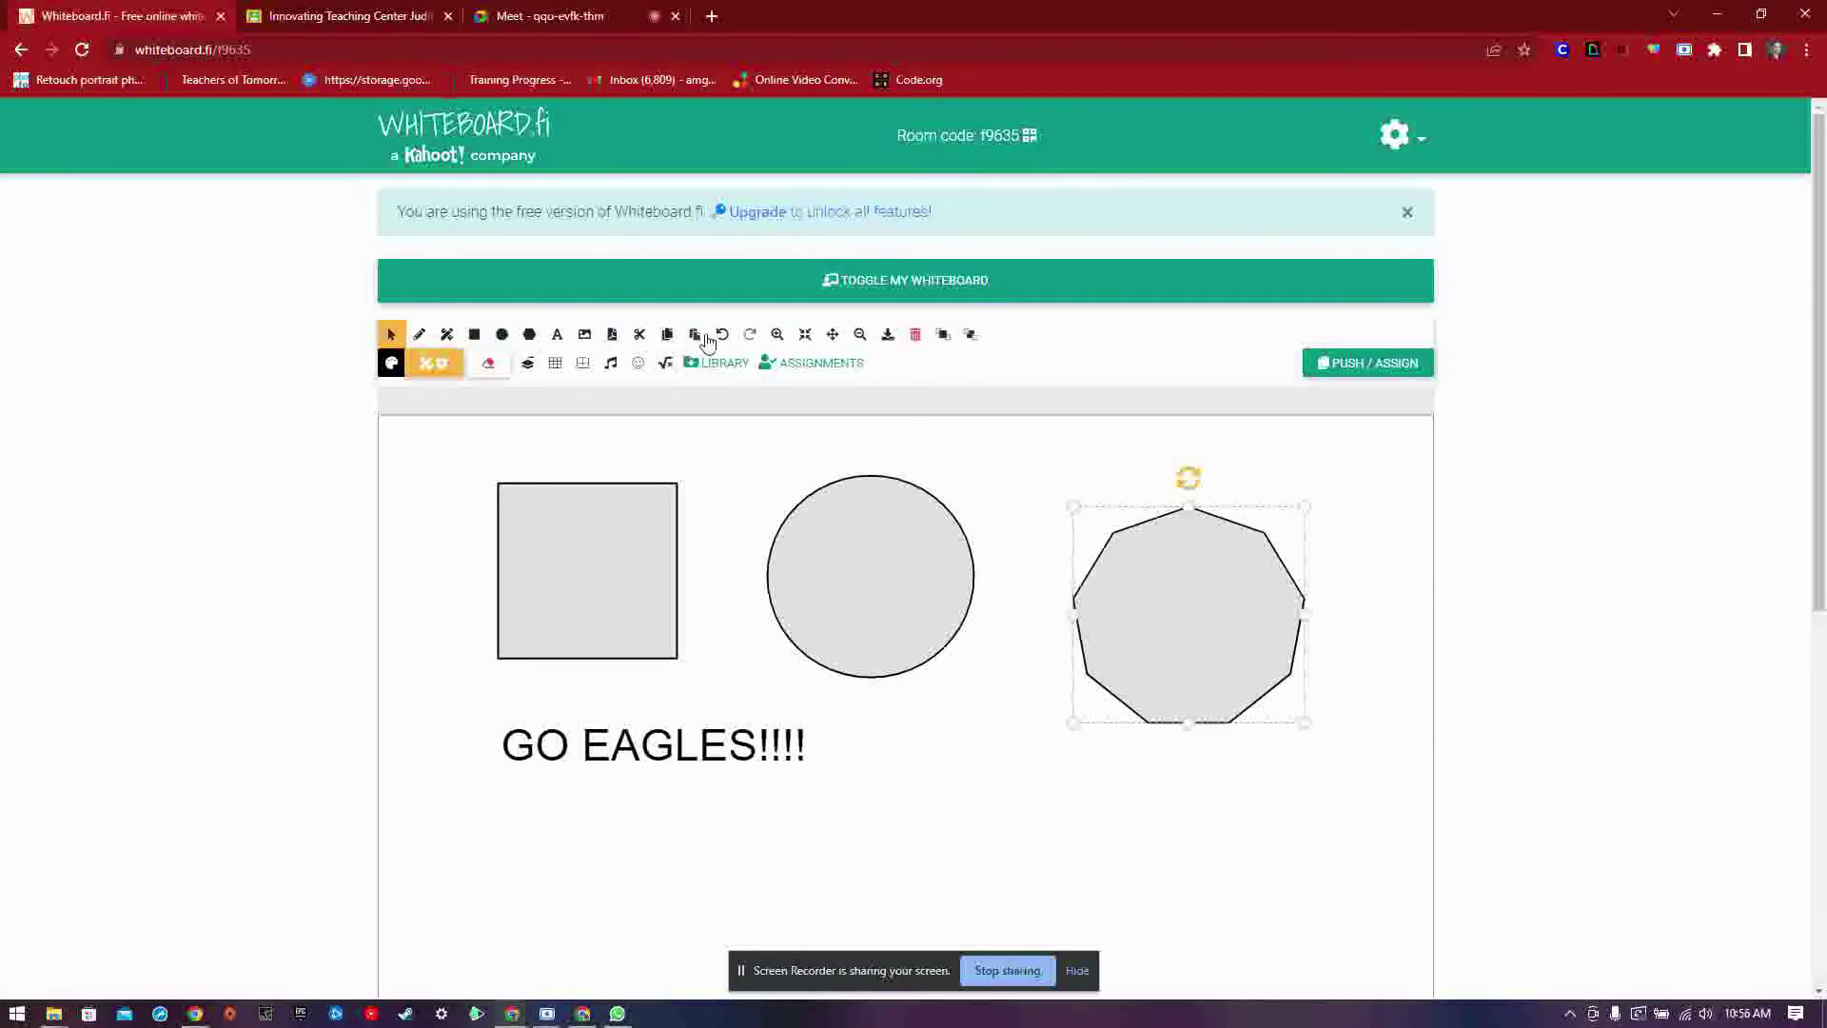
Step: Copy the circle, paste three copies, and move them over the square, top right and below
{"action": "left_click", "coordinate": [837, 583]}
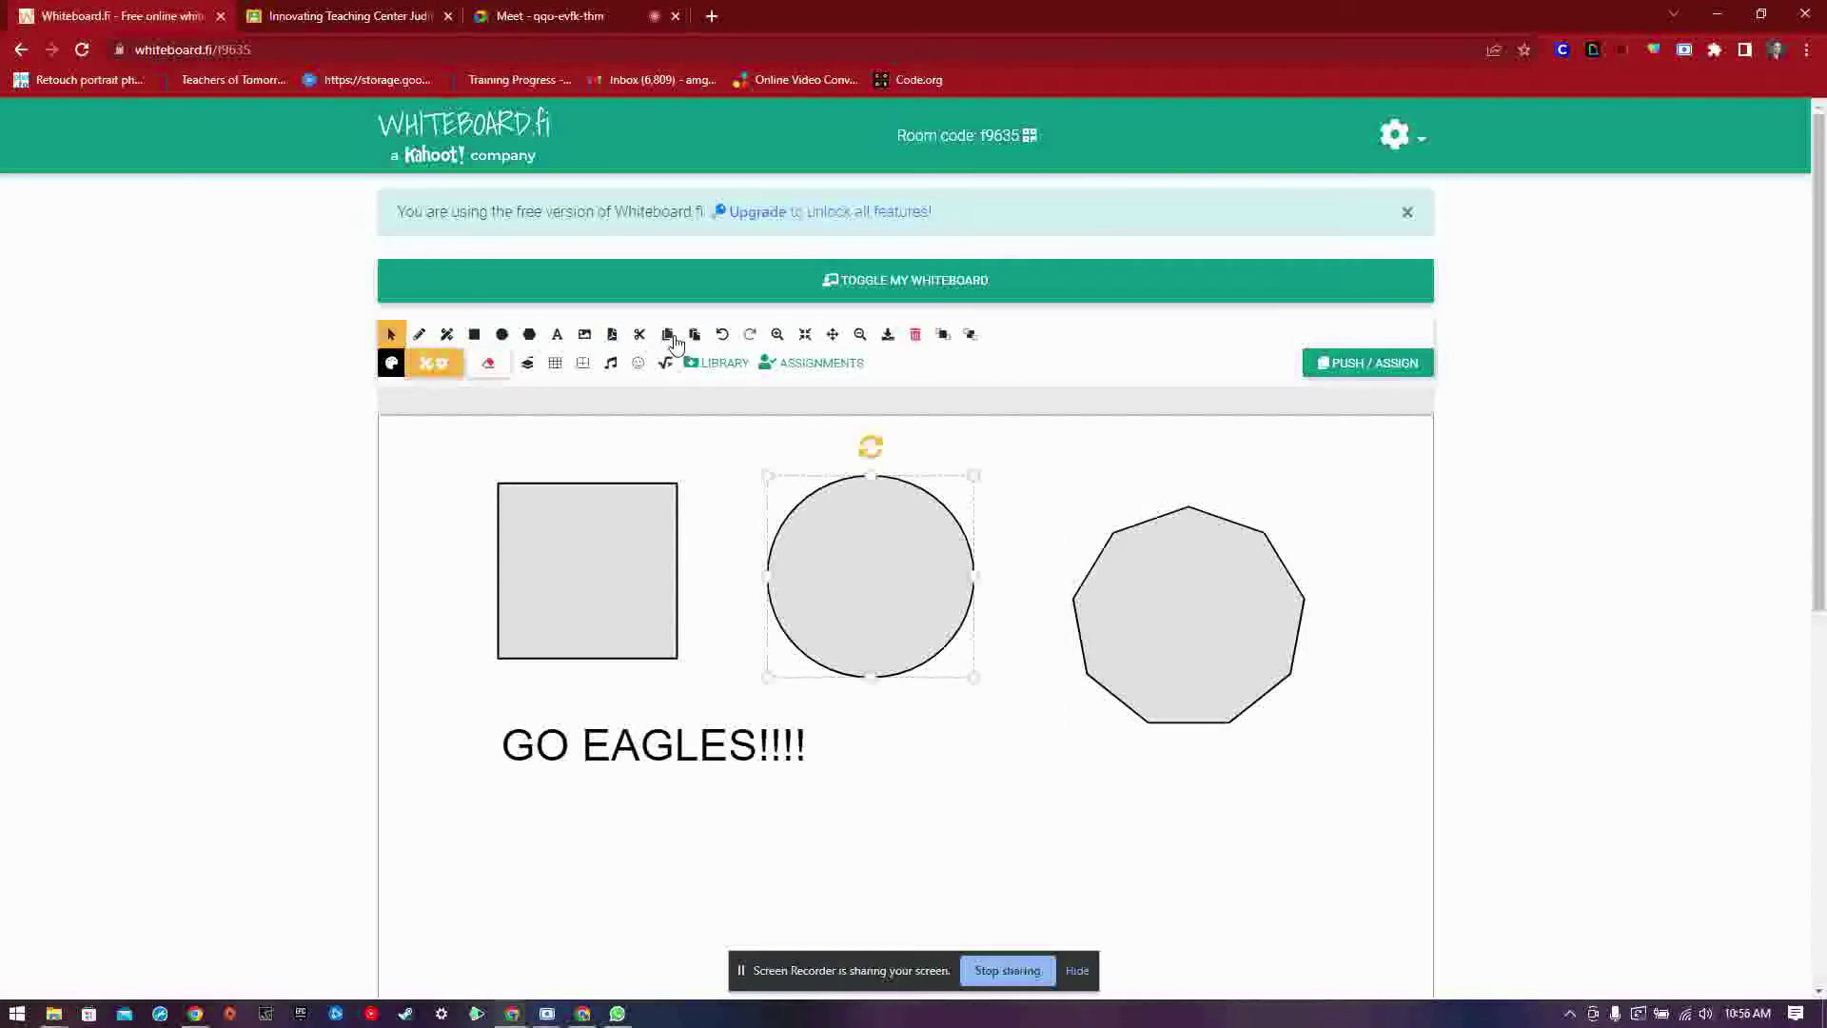
{"action": "left_click", "coordinate": [651, 889]}
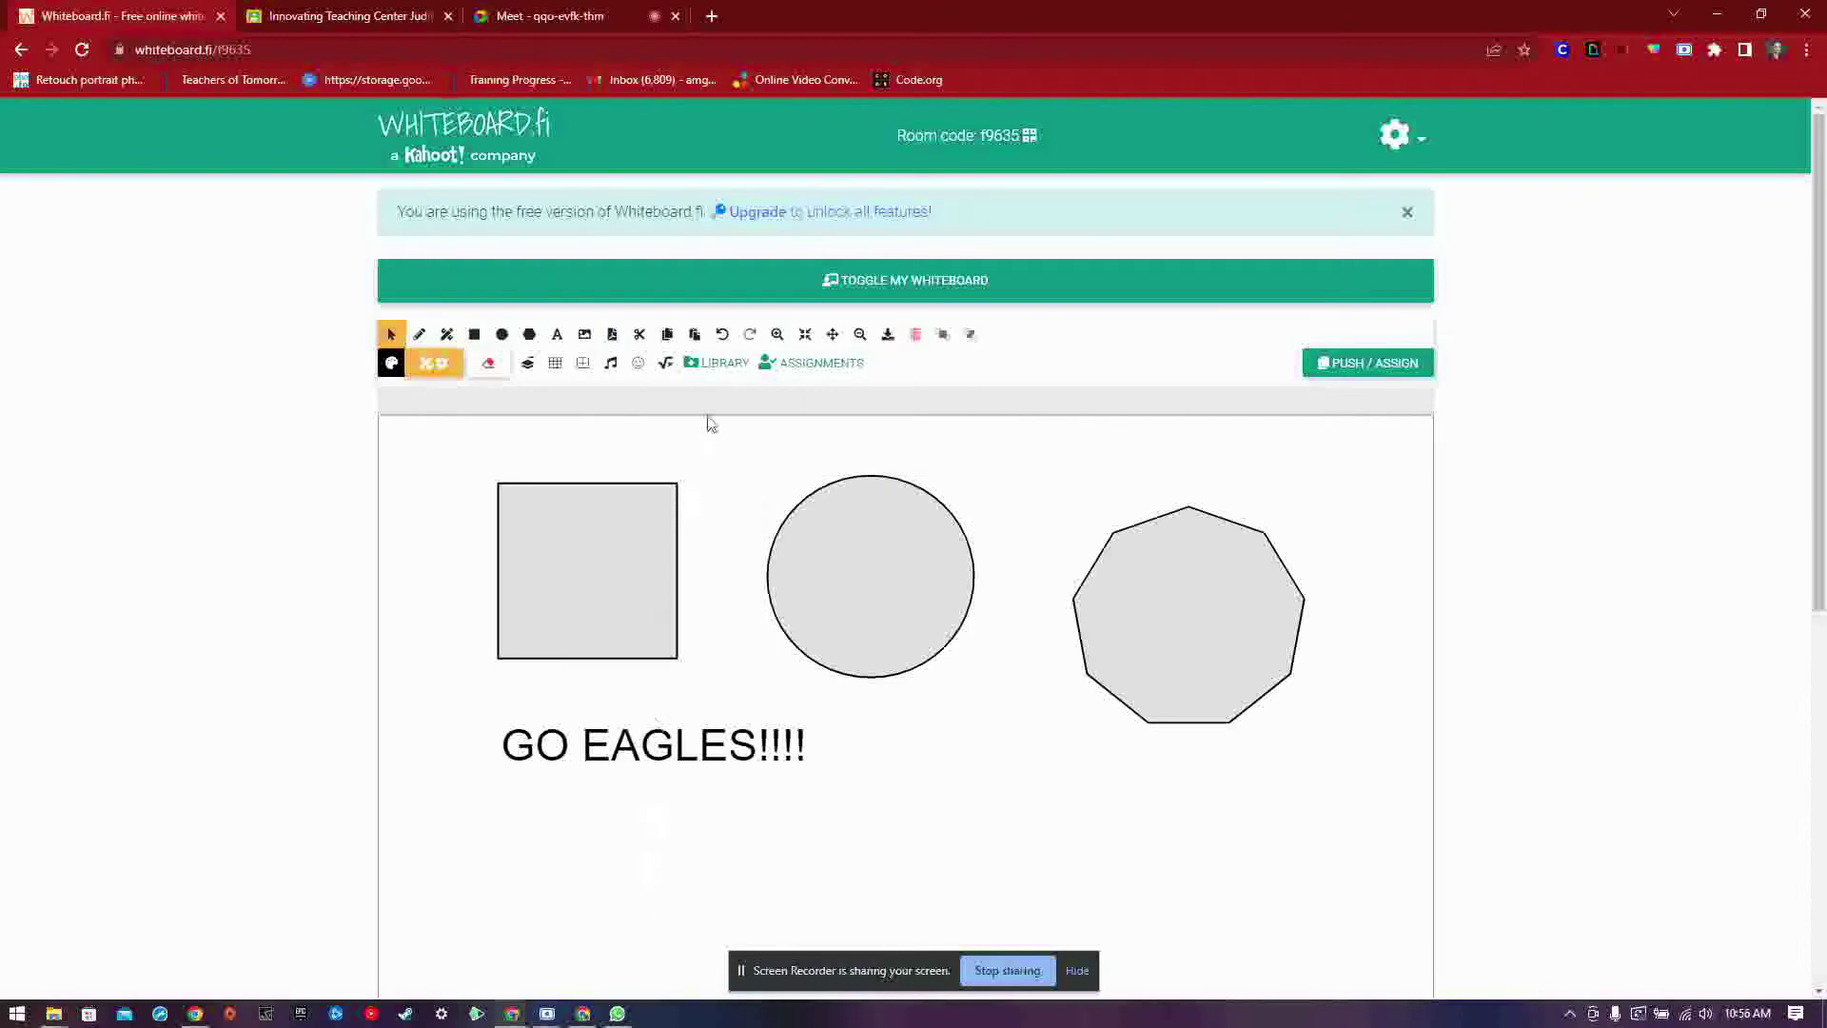
{"action": "left_click", "coordinate": [695, 335]}
{"action": "left_click", "coordinate": [695, 335]}
{"action": "left_click", "coordinate": [695, 335]}
{"action": "left_click_drag", "start_coordinate": [954, 655], "coordinate": [704, 633]}
{"action": "left_click_drag", "start_coordinate": [869, 603], "coordinate": [1059, 526]}
{"action": "left_click_drag", "start_coordinate": [954, 580], "coordinate": [1044, 794]}
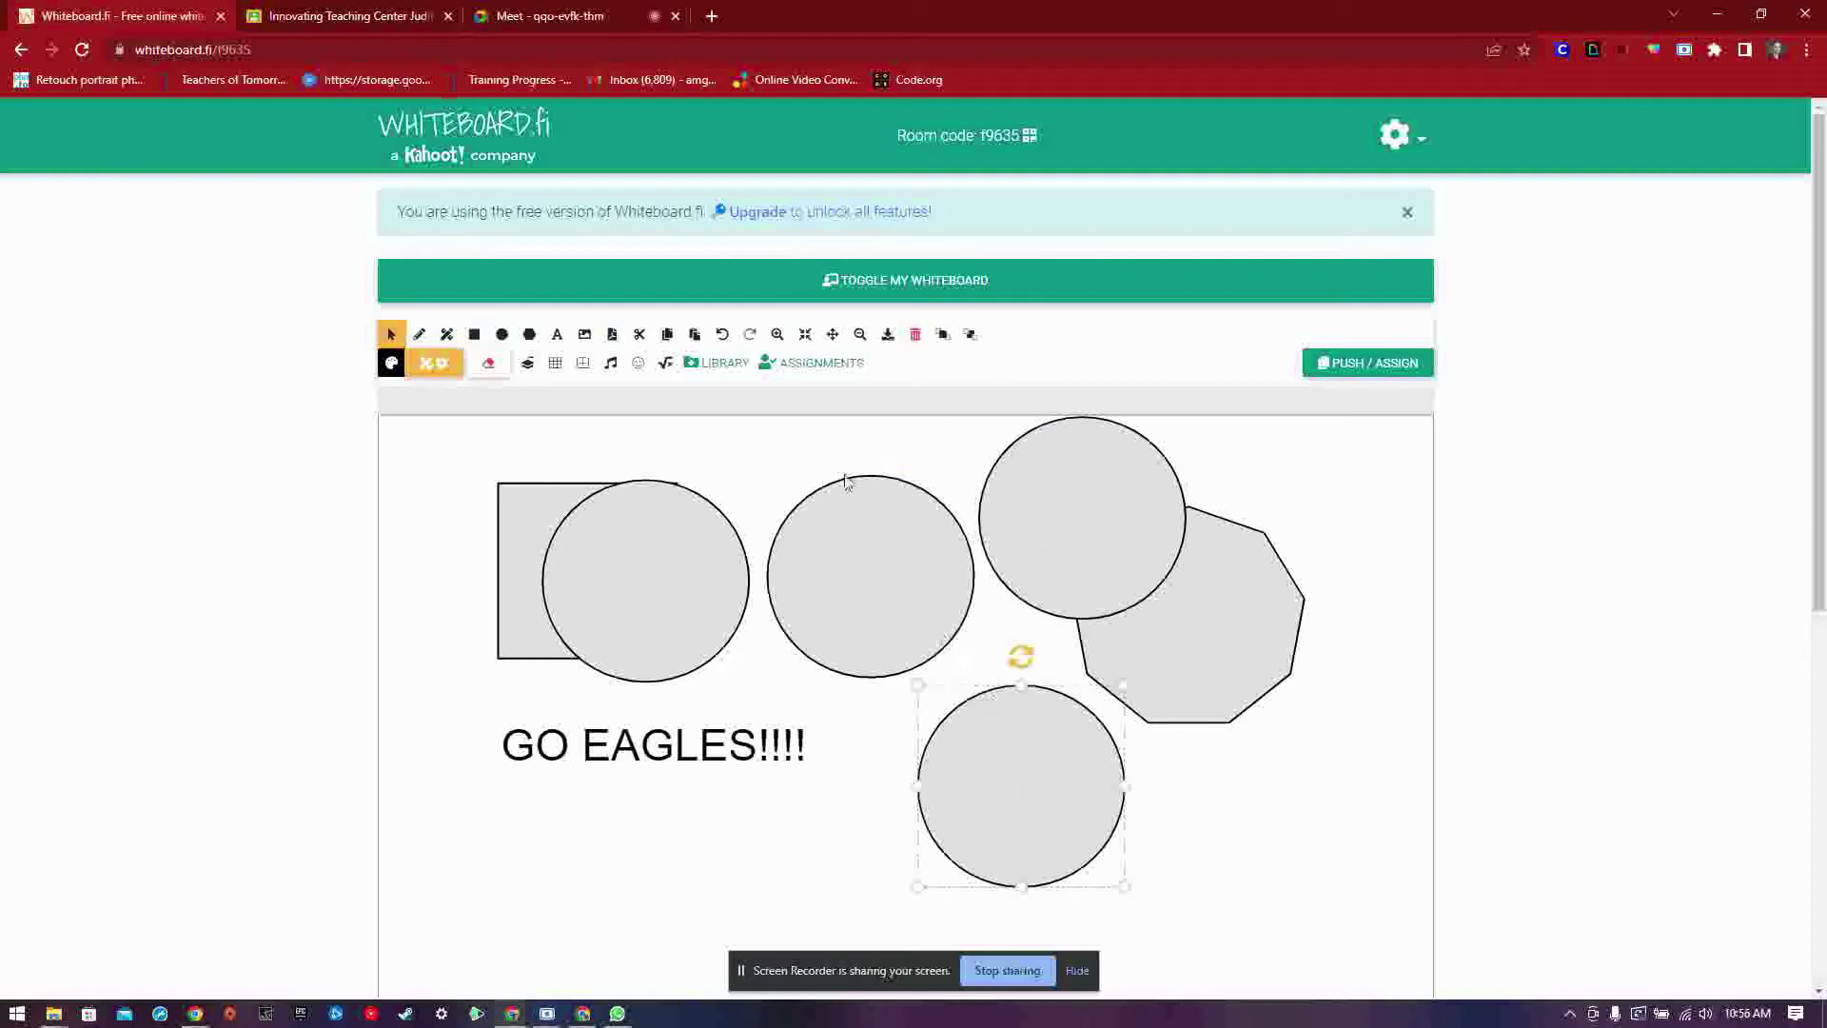
Step: Undo five times to remove the circle copies, leaving one circle
{"action": "left_click", "coordinate": [720, 335]}
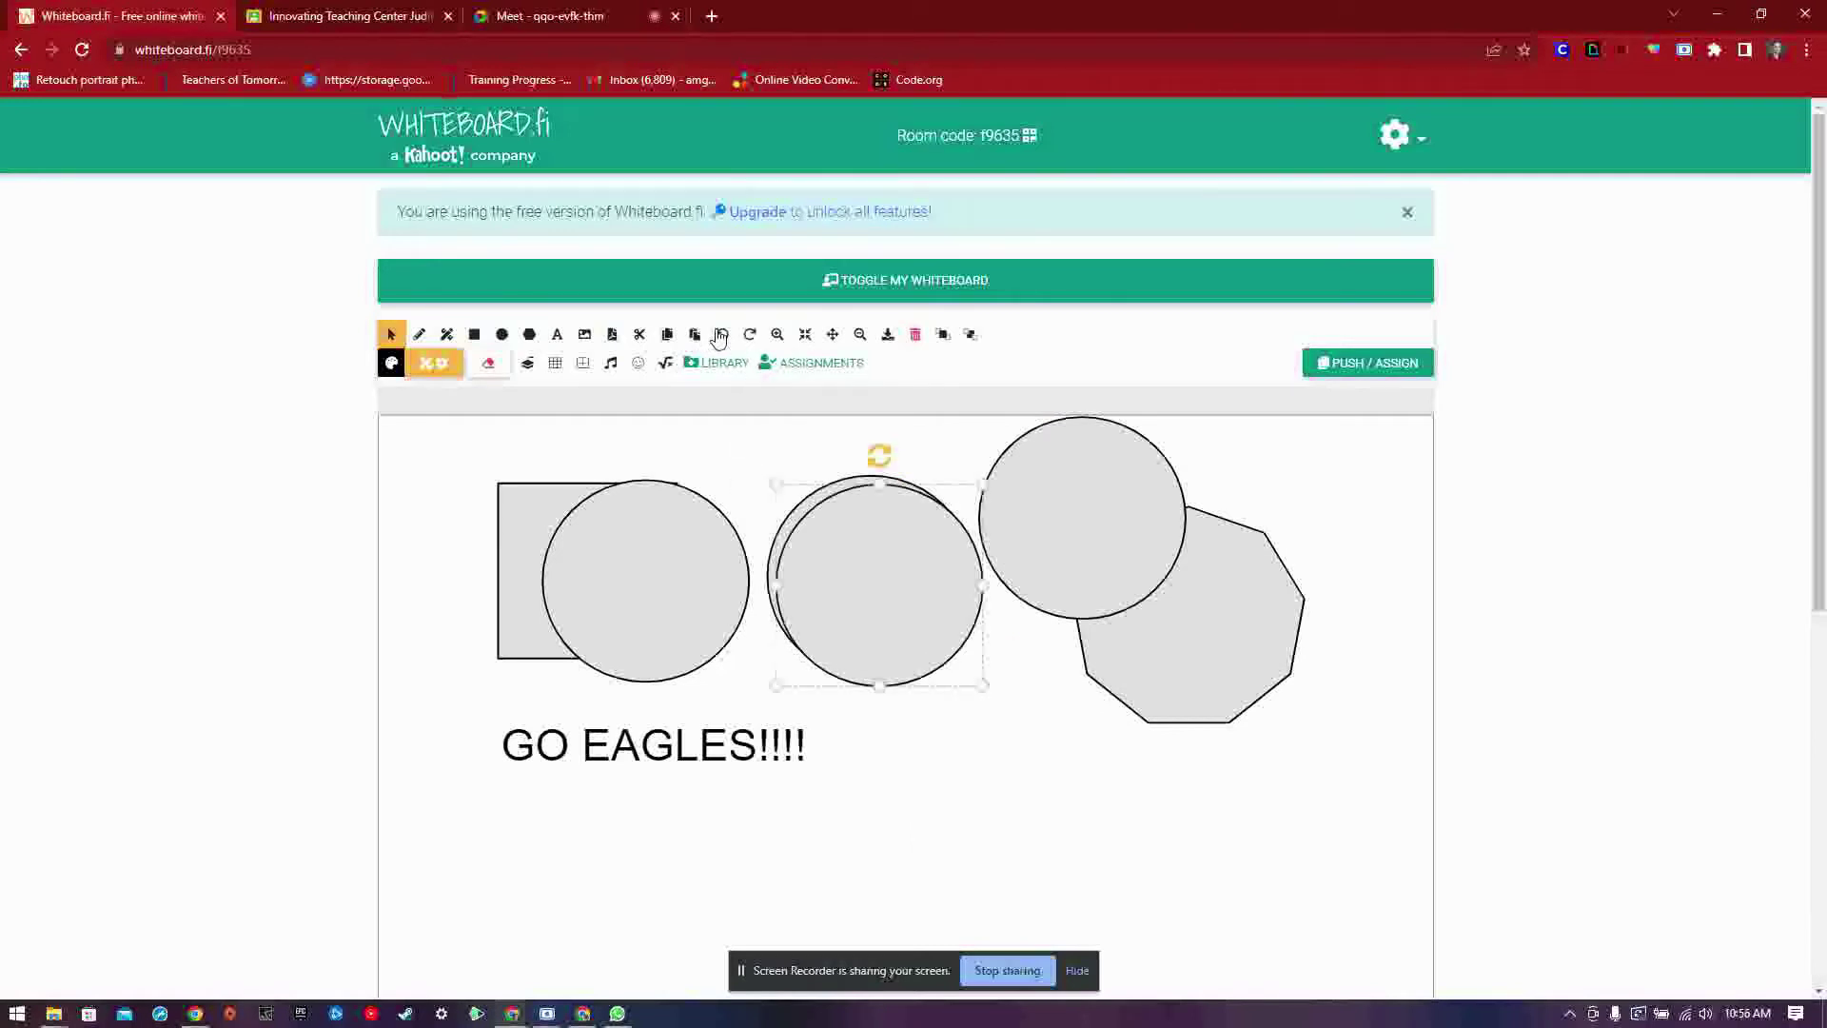
{"action": "left_click", "coordinate": [721, 335]}
{"action": "left_click", "coordinate": [720, 335]}
{"action": "left_click", "coordinate": [721, 335]}
{"action": "left_click", "coordinate": [720, 335]}
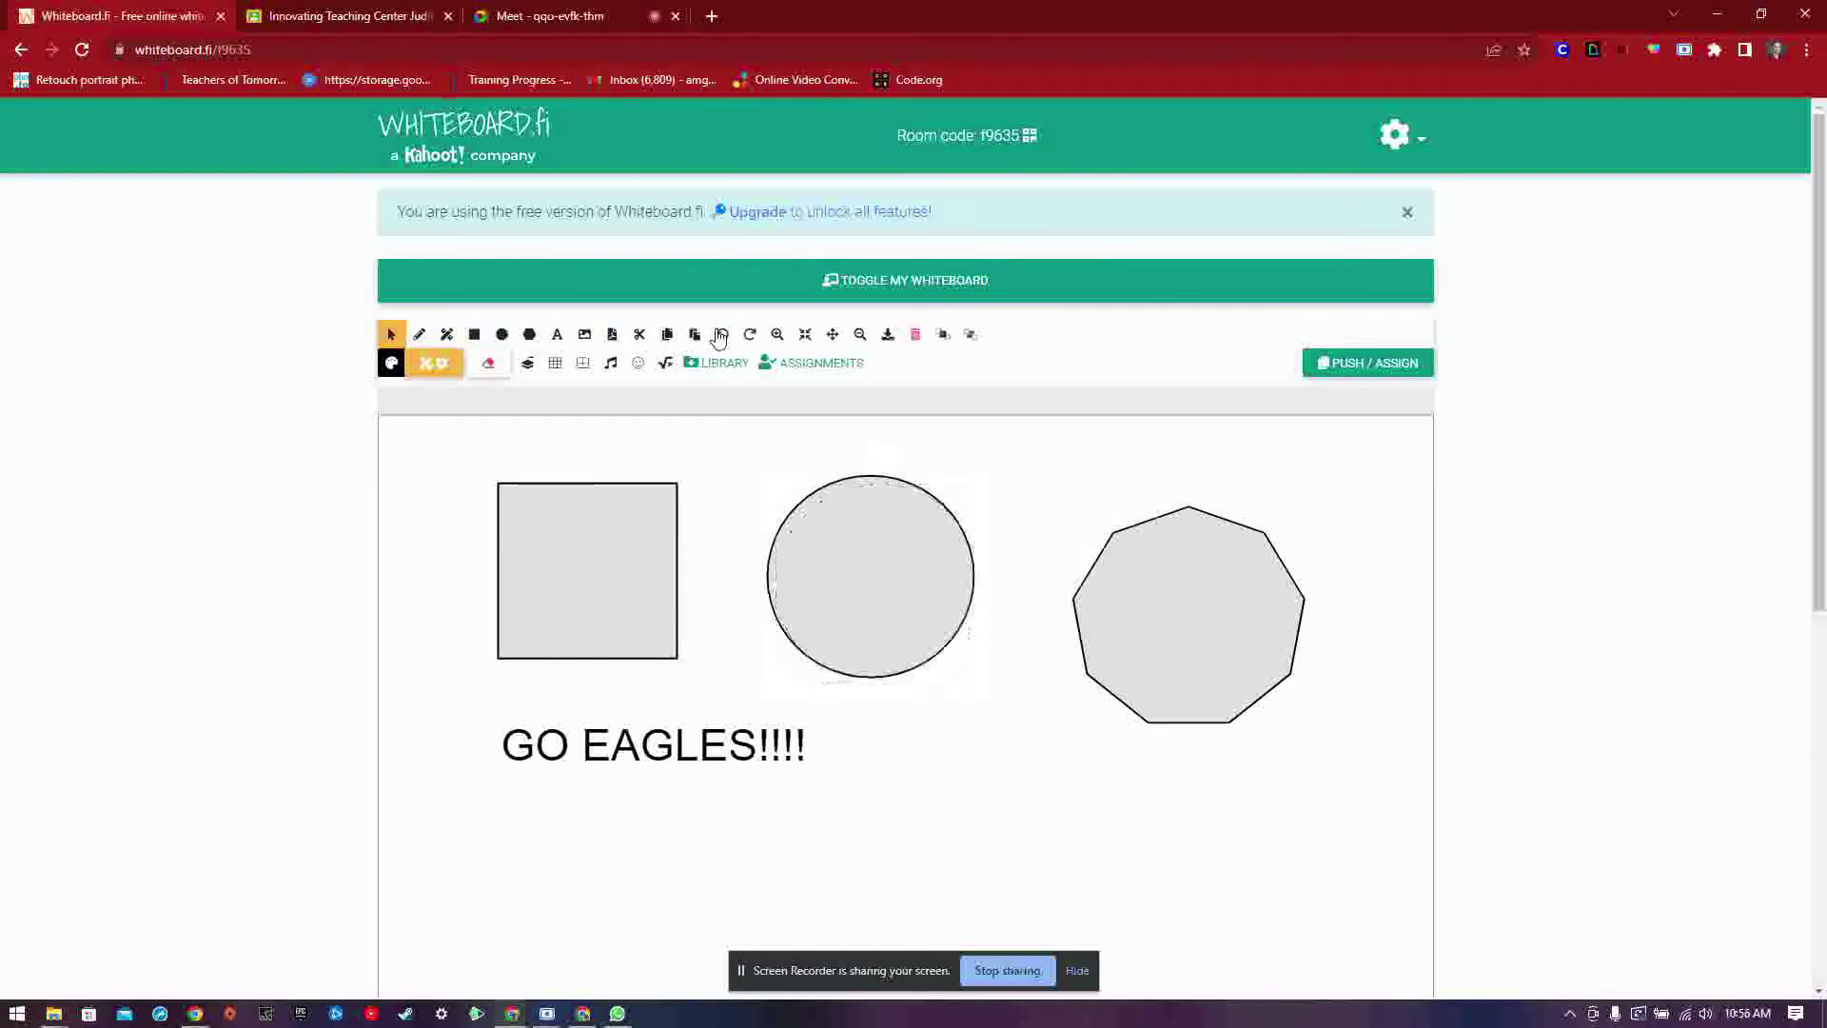
Step: Undo the polygon paste, then redo five steps to restore the three pasted circle copies
{"action": "left_click", "coordinate": [777, 337]}
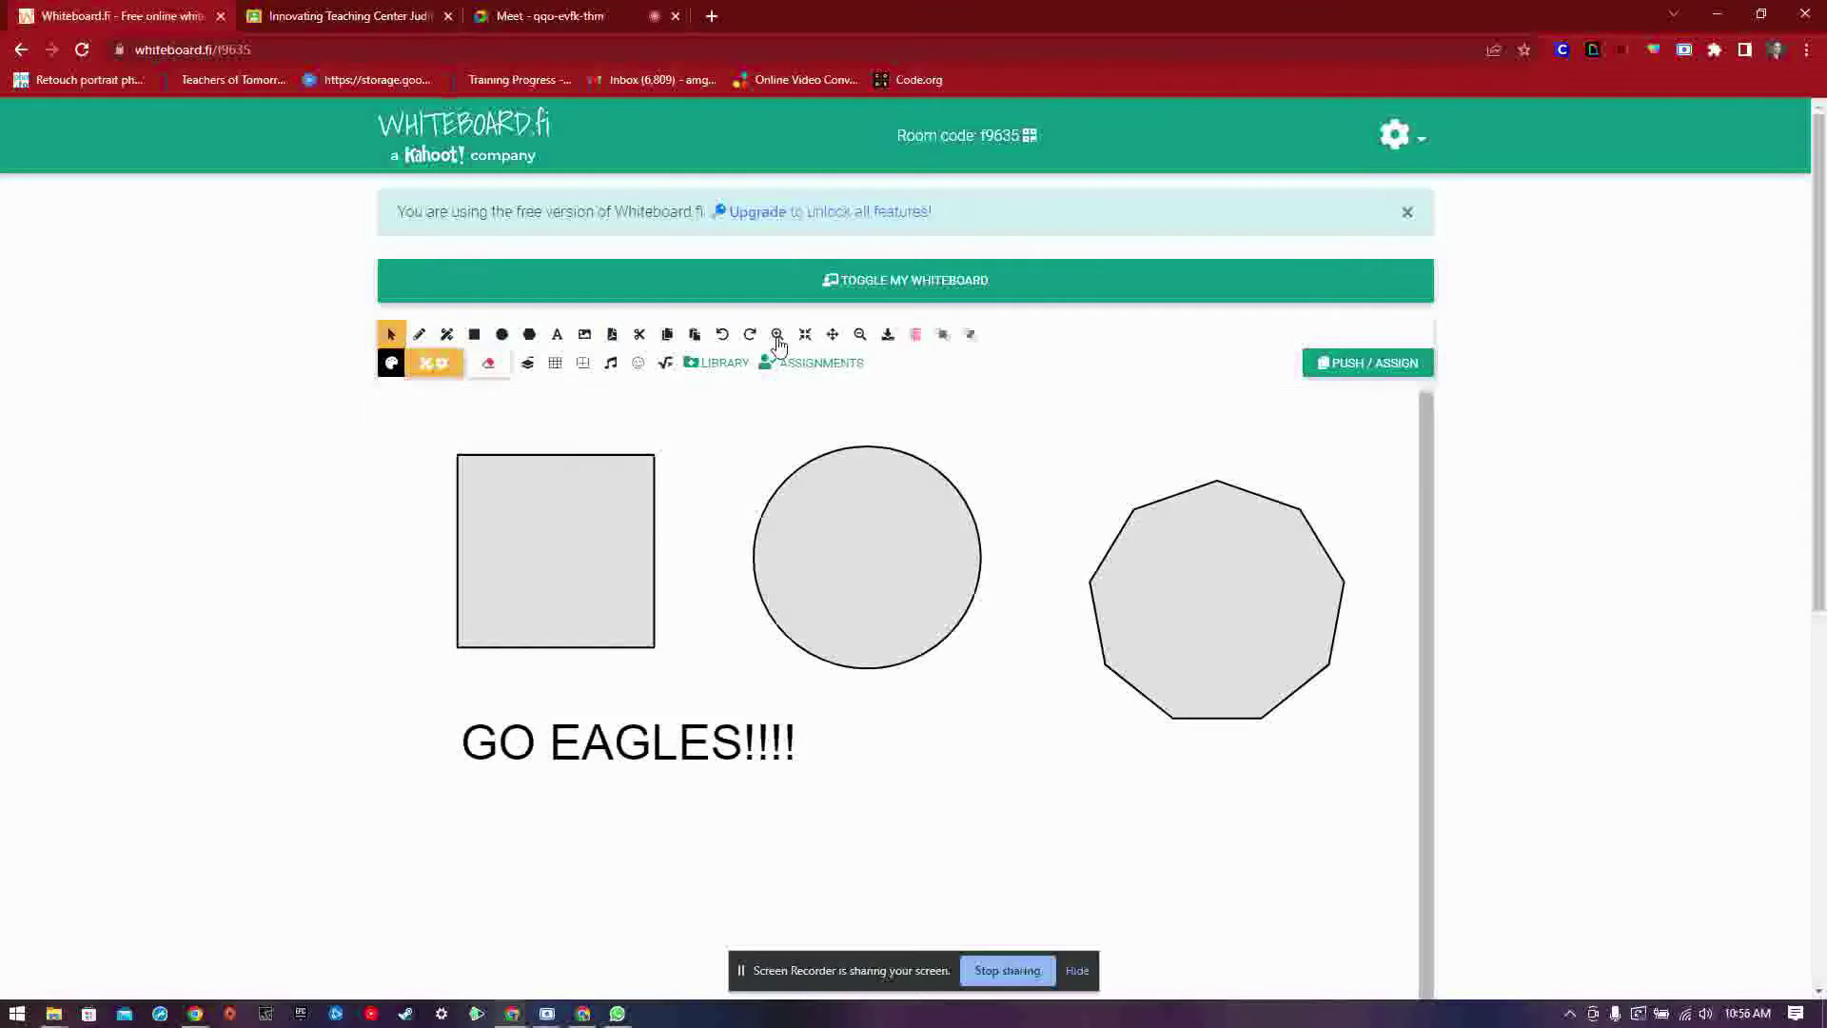
{"action": "left_click", "coordinate": [777, 338]}
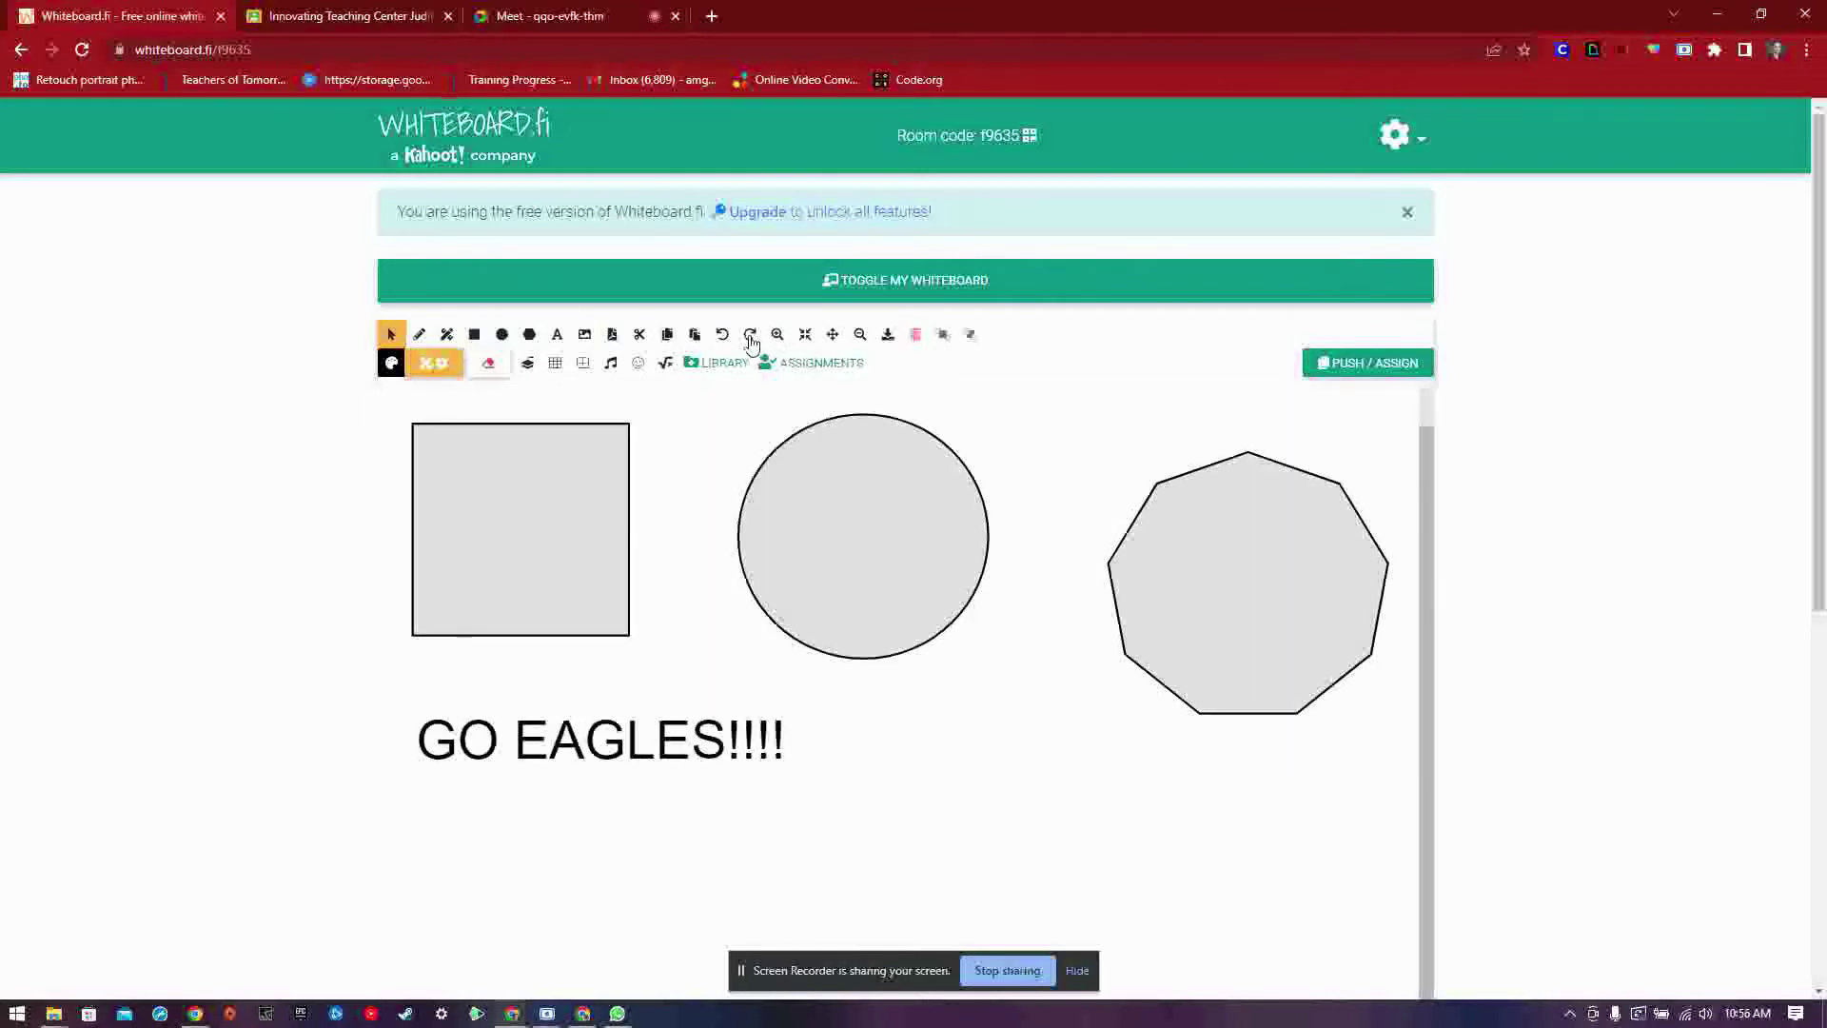
{"action": "left_click", "coordinate": [861, 335]}
{"action": "left_click", "coordinate": [860, 335]}
{"action": "left_click", "coordinate": [858, 335]}
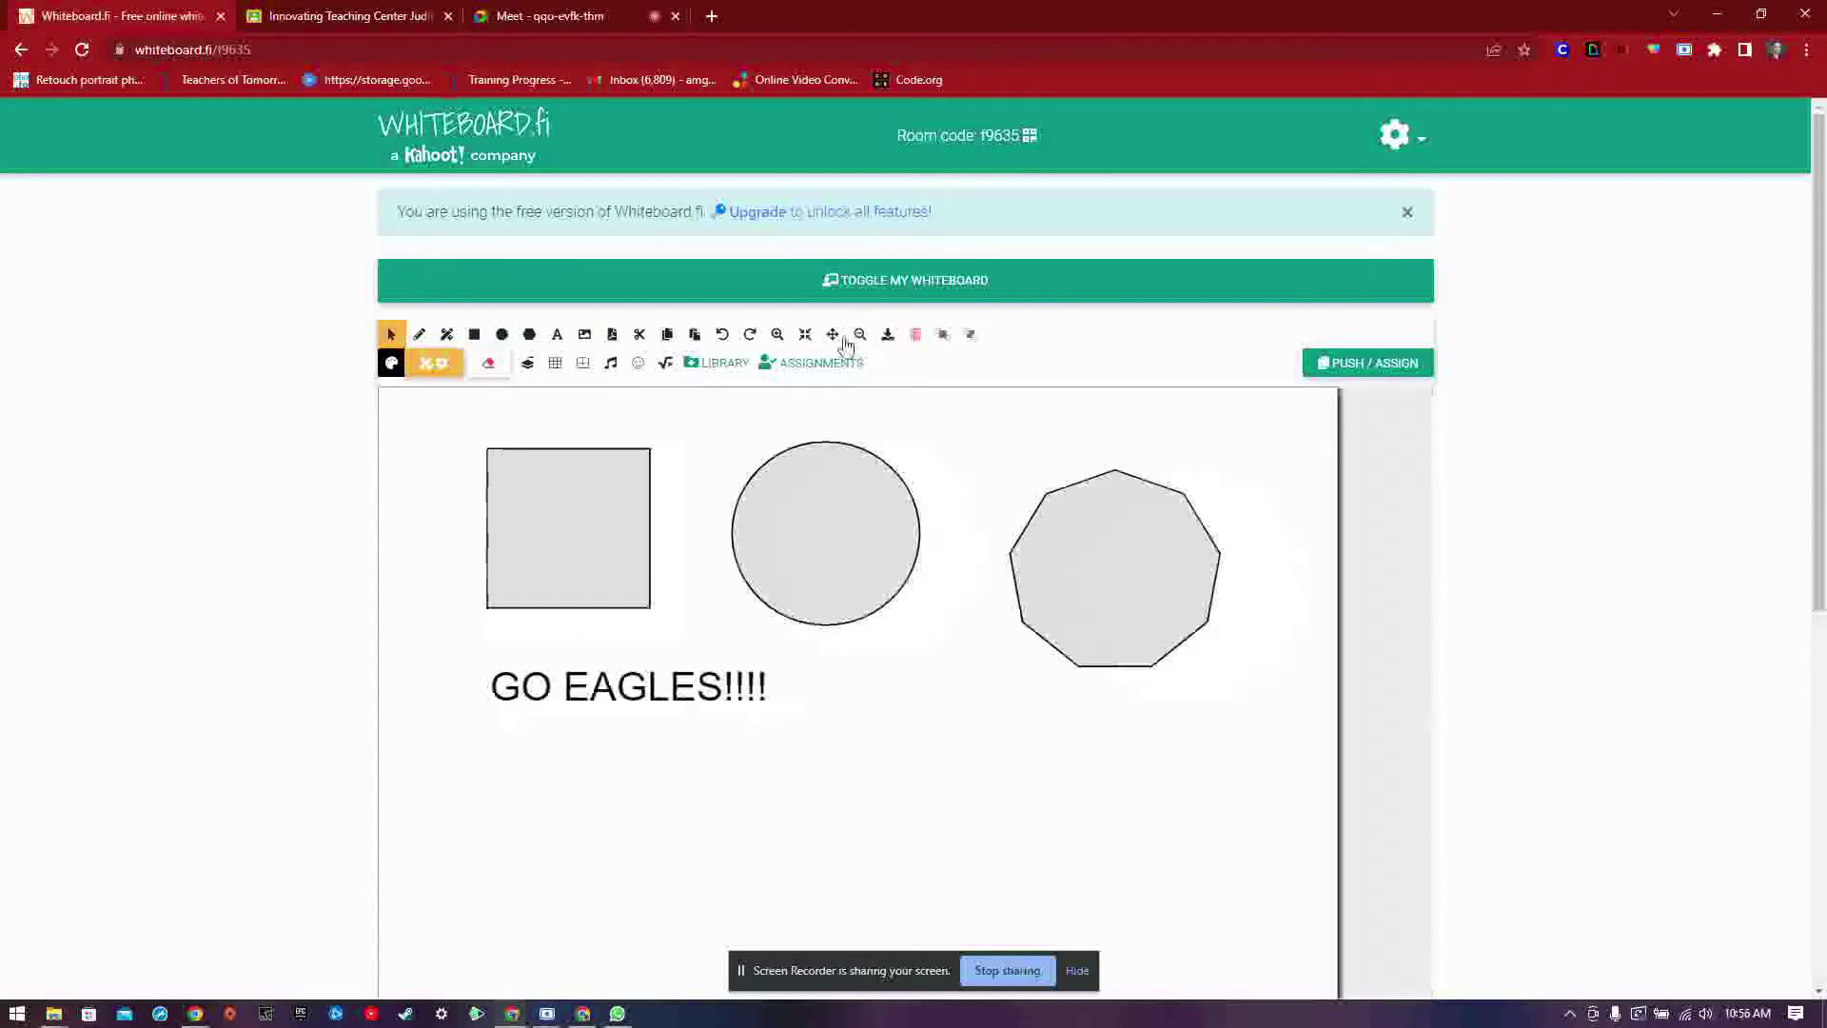
{"action": "left_click", "coordinate": [723, 339]}
{"action": "left_click", "coordinate": [753, 337]}
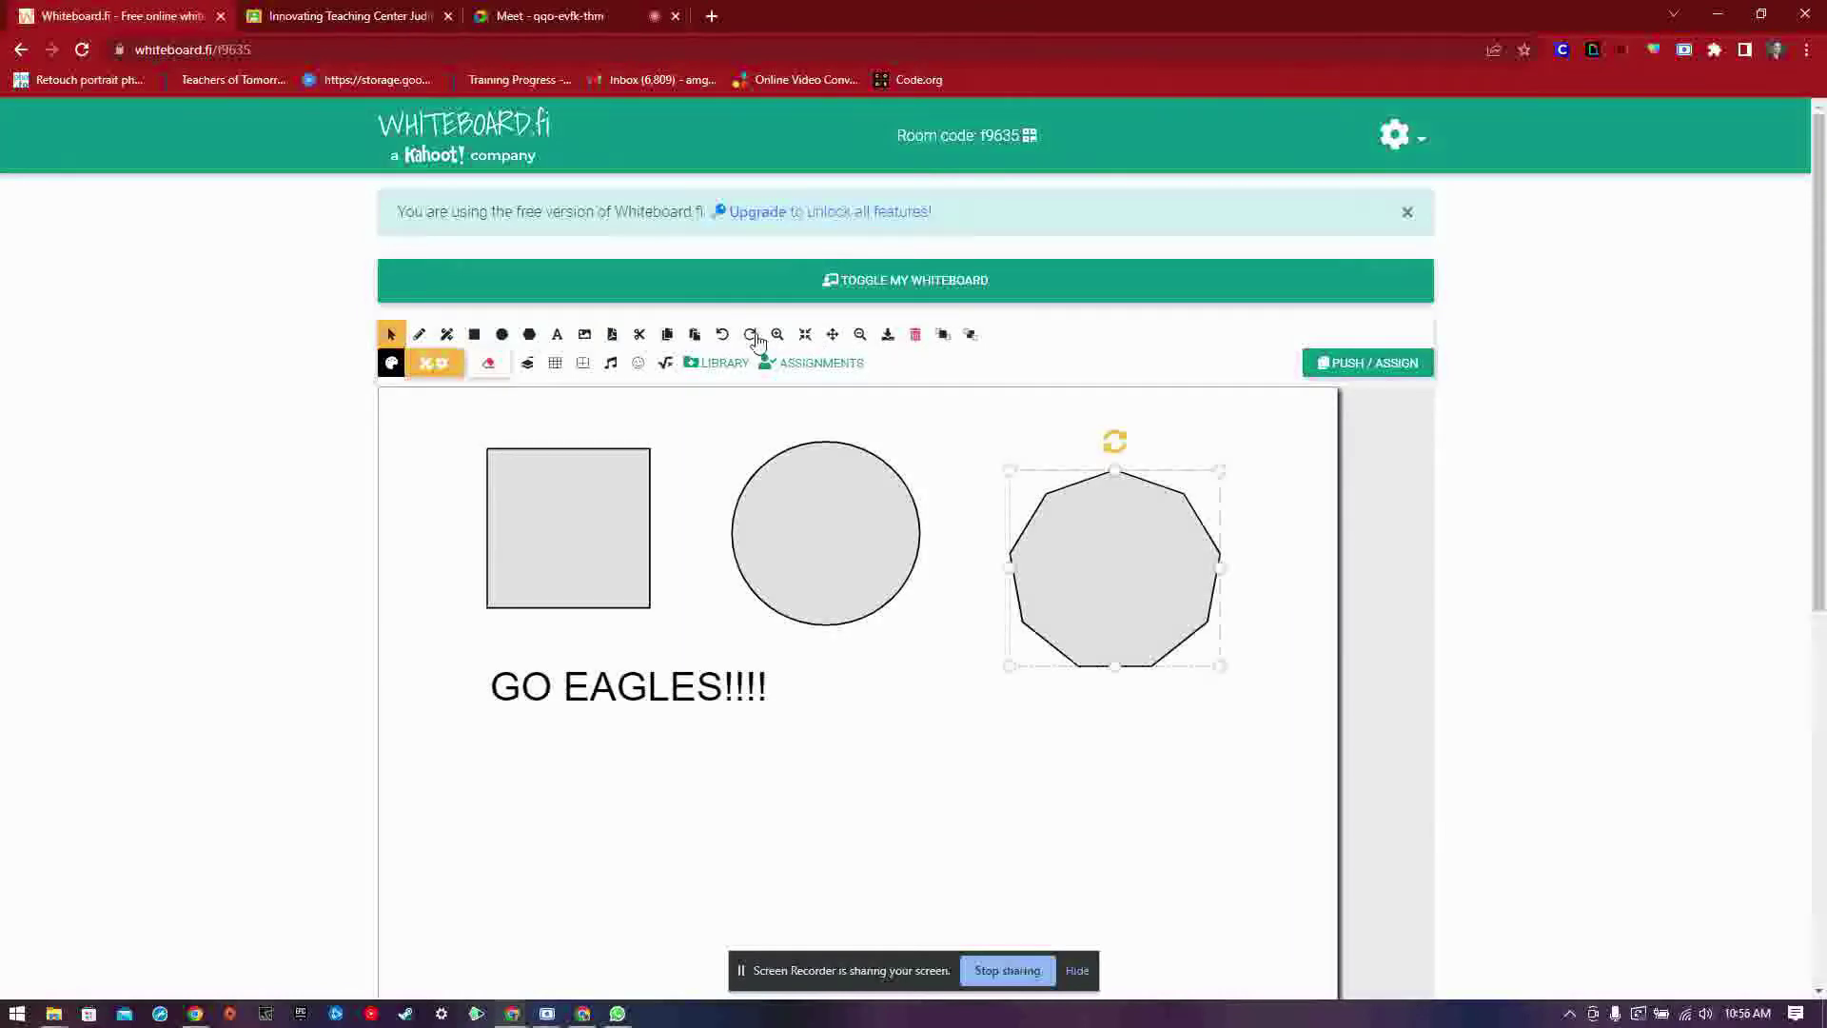
{"action": "left_click", "coordinate": [754, 337]}
{"action": "left_click", "coordinate": [754, 337]}
{"action": "left_click", "coordinate": [754, 337]}
{"action": "left_click", "coordinate": [754, 337]}
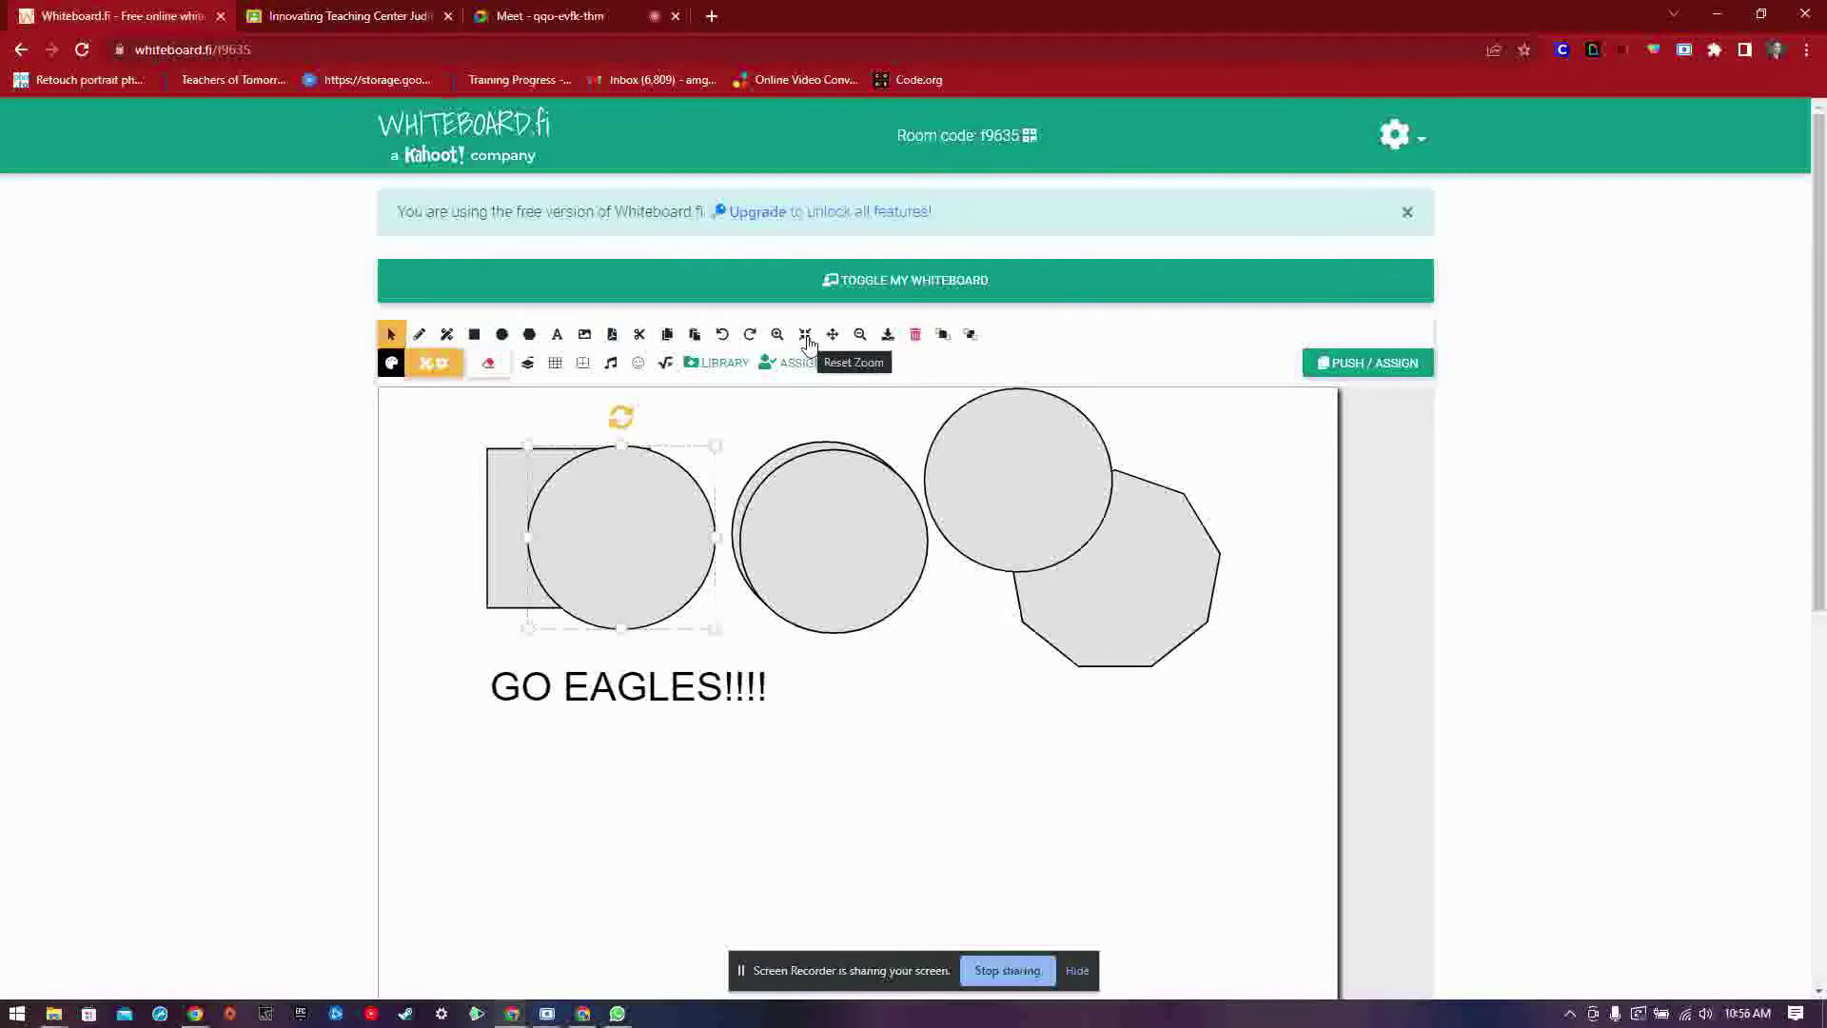
Step: Reset the zoom to default and pan the board content slightly to the right
{"action": "left_click", "coordinate": [806, 337]}
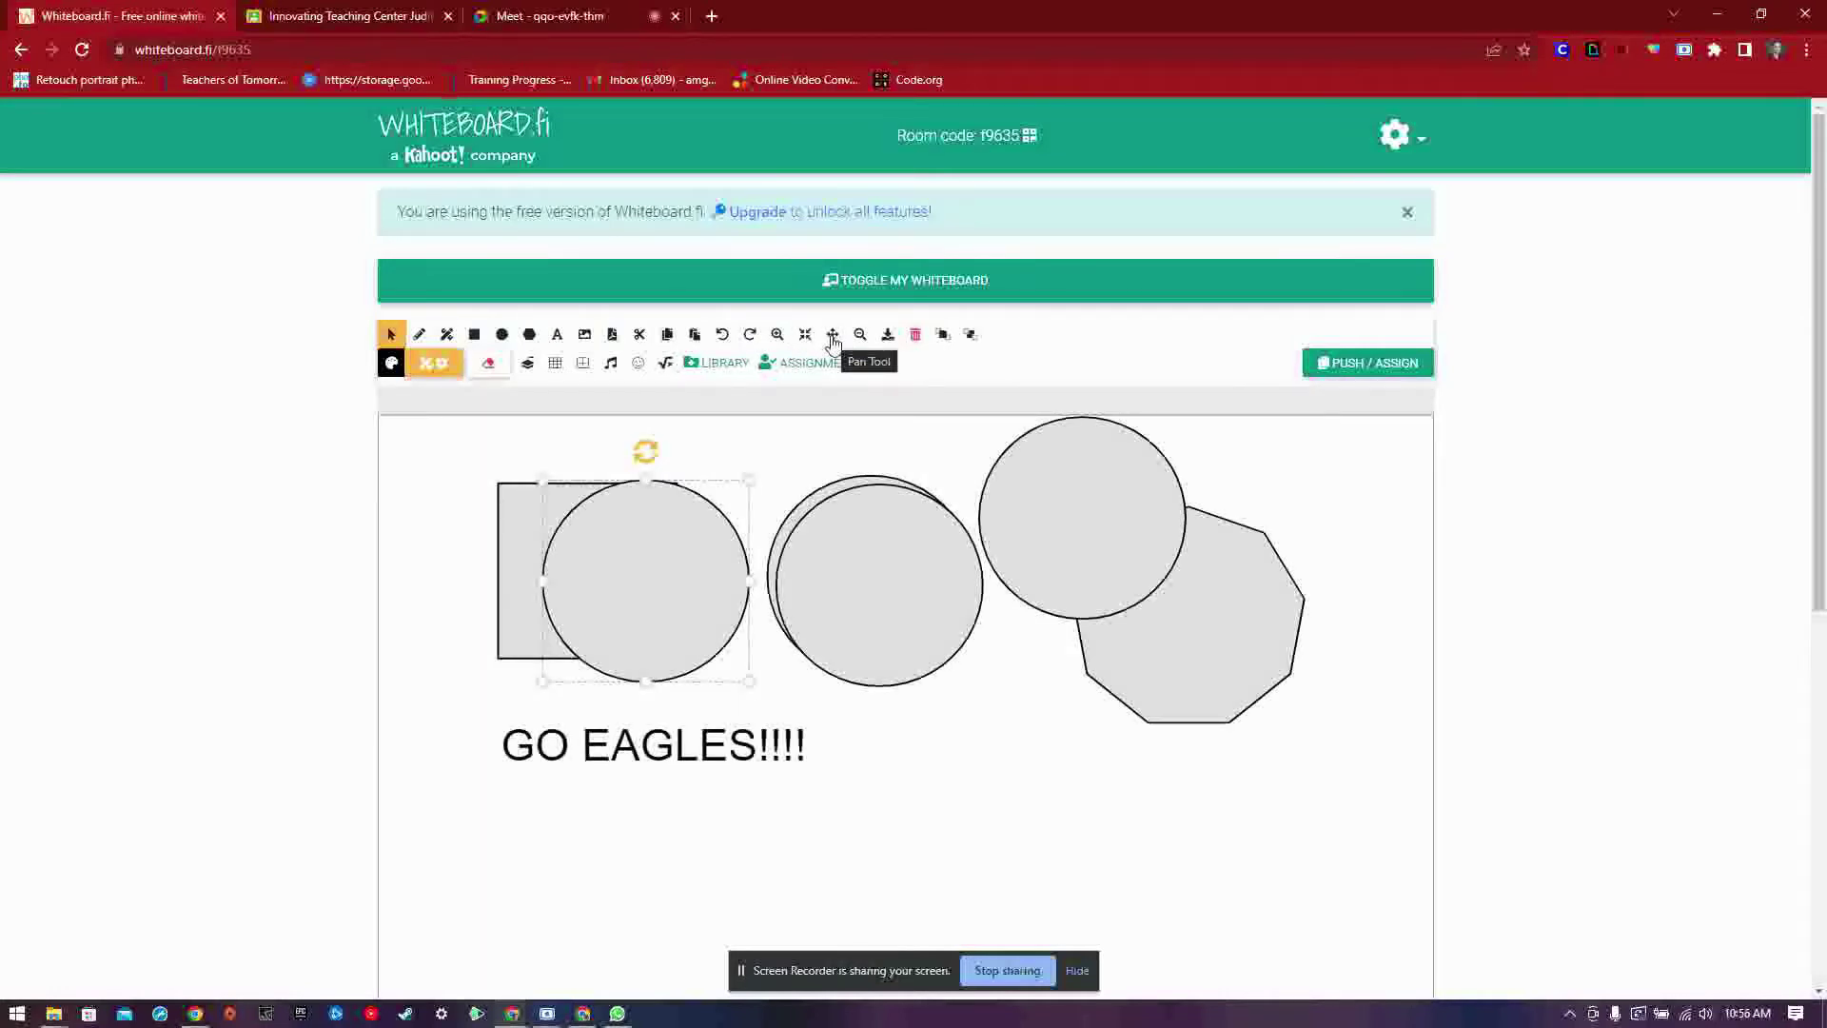
{"action": "left_click", "coordinate": [833, 335]}
{"action": "left_click_drag", "start_coordinate": [828, 534], "coordinate": [878, 544]}
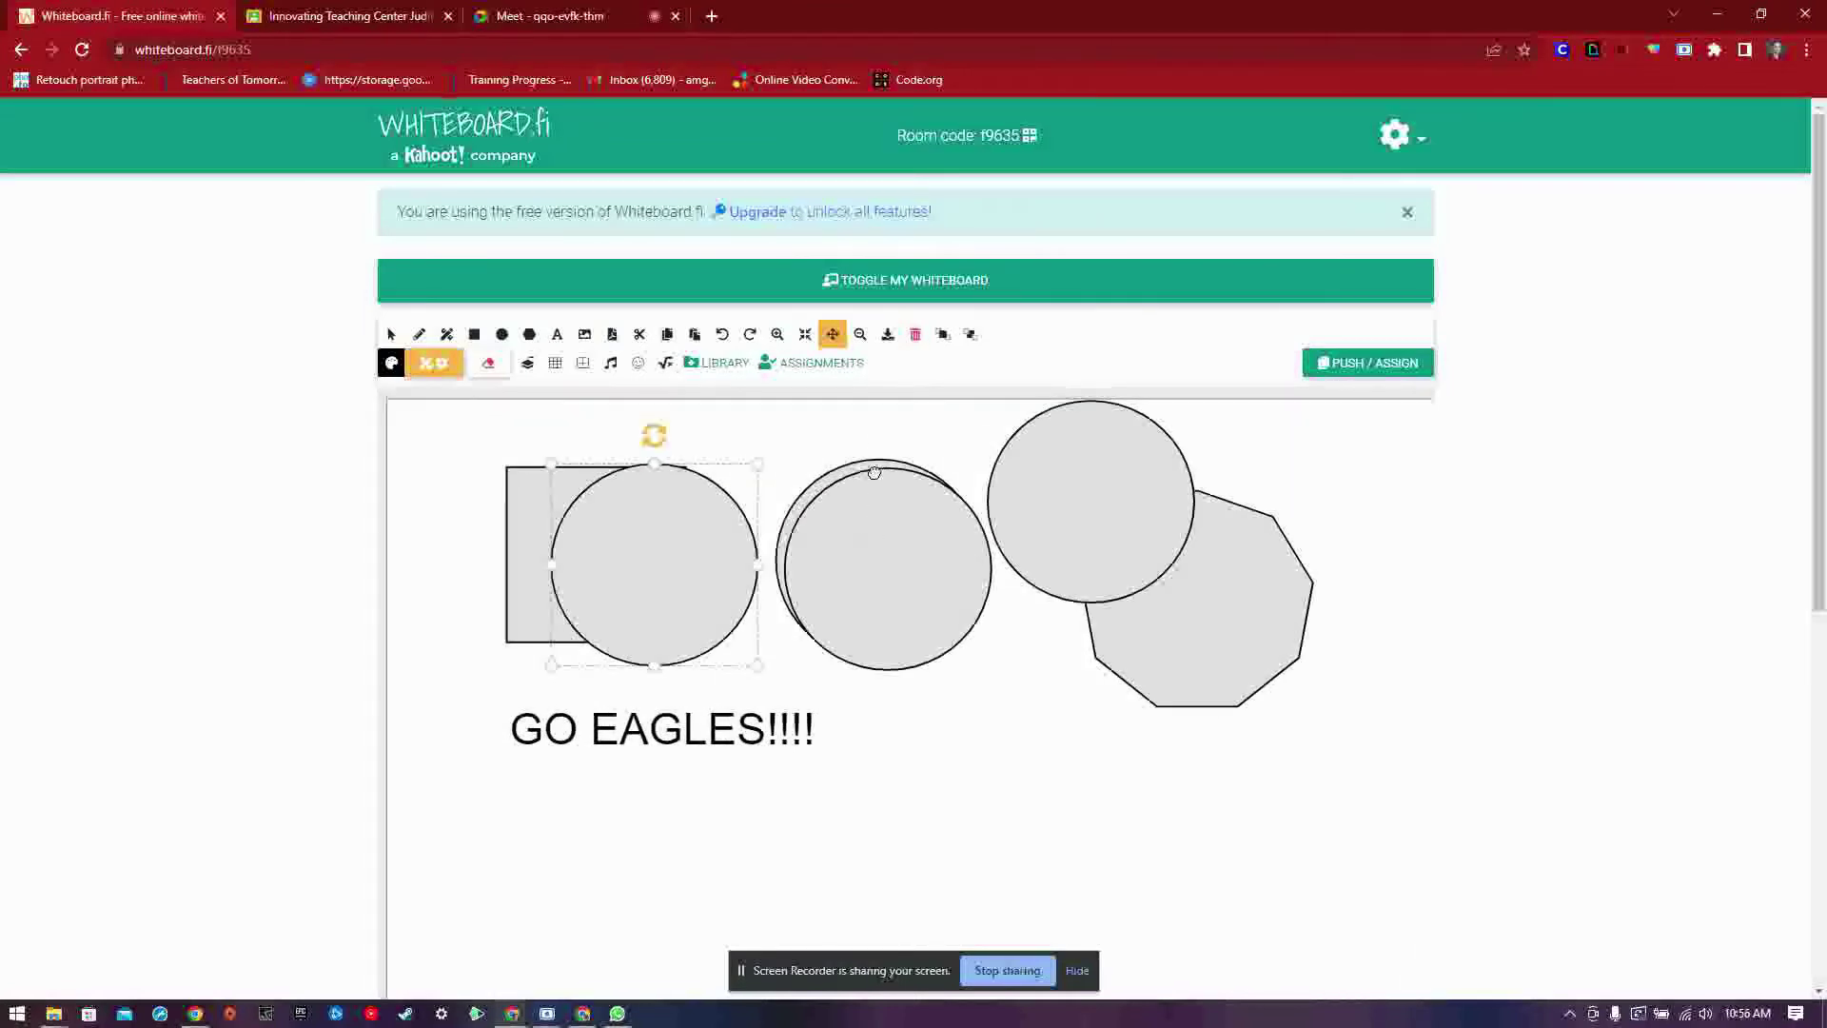
Step: Download the board as drawing.png, then send the circle back and bring it to front again
{"action": "left_click", "coordinate": [887, 341]}
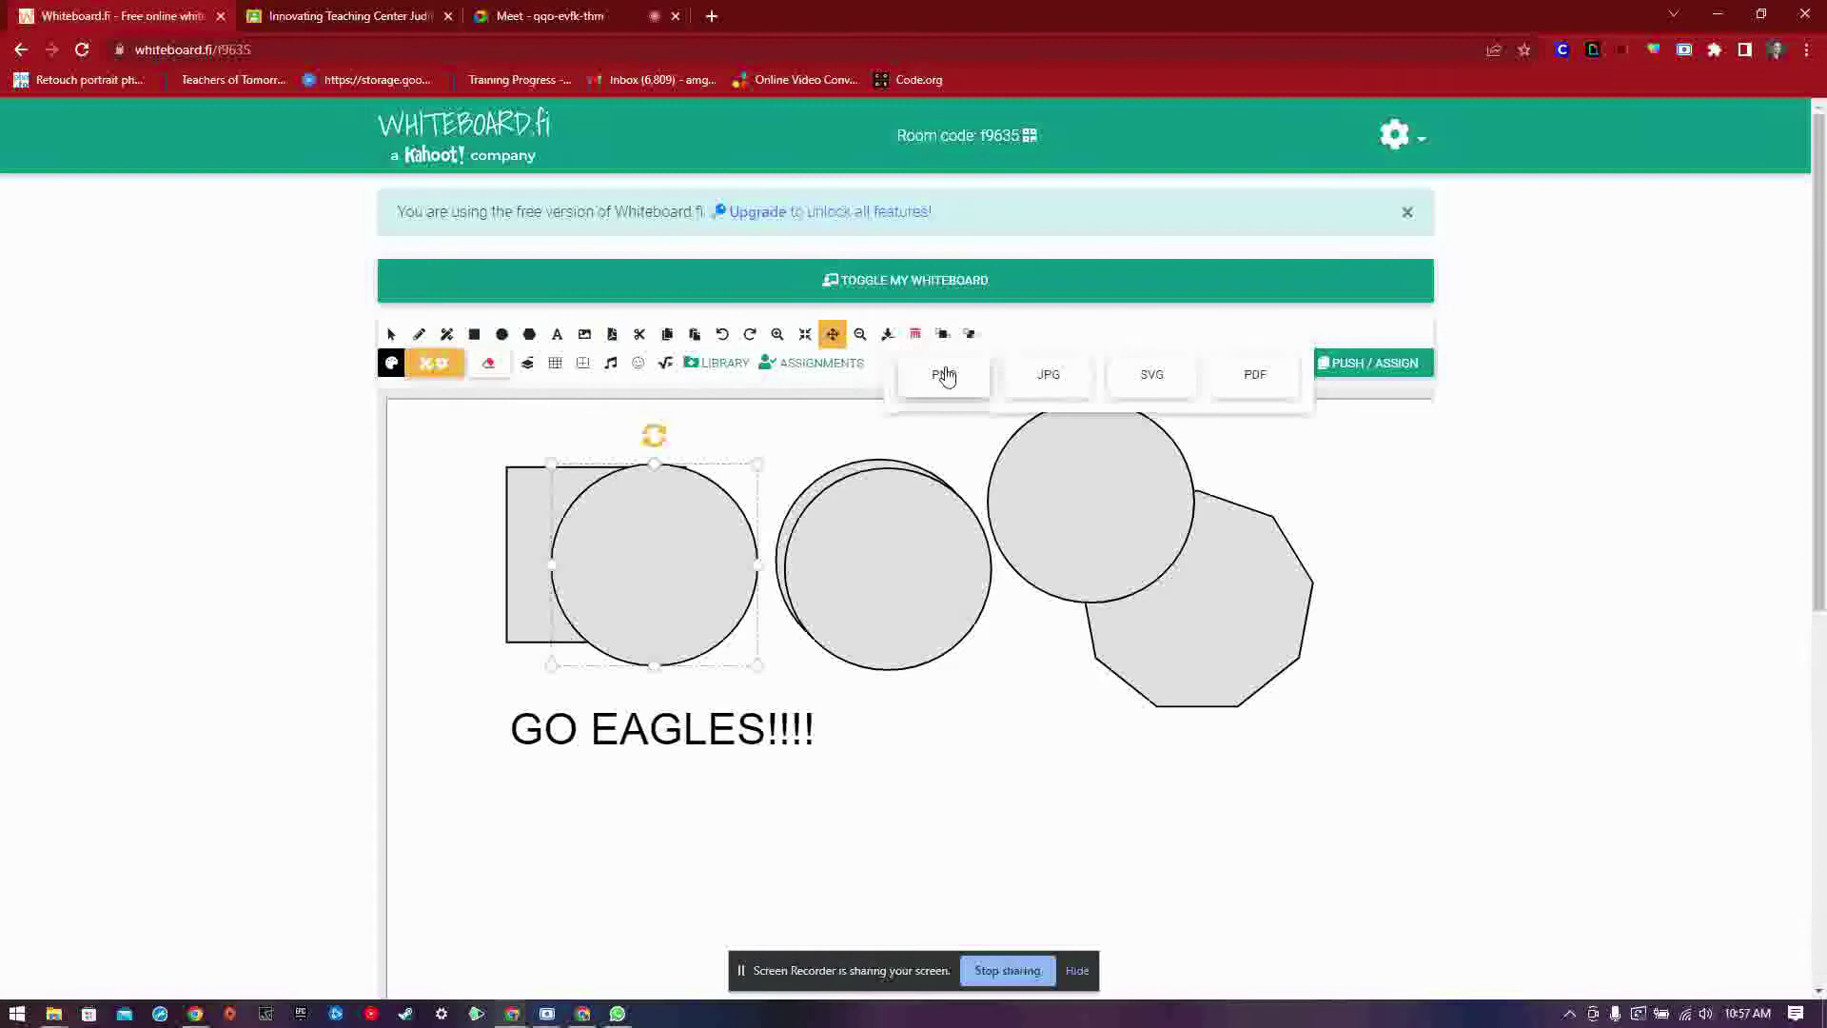
{"action": "left_click", "coordinate": [944, 381]}
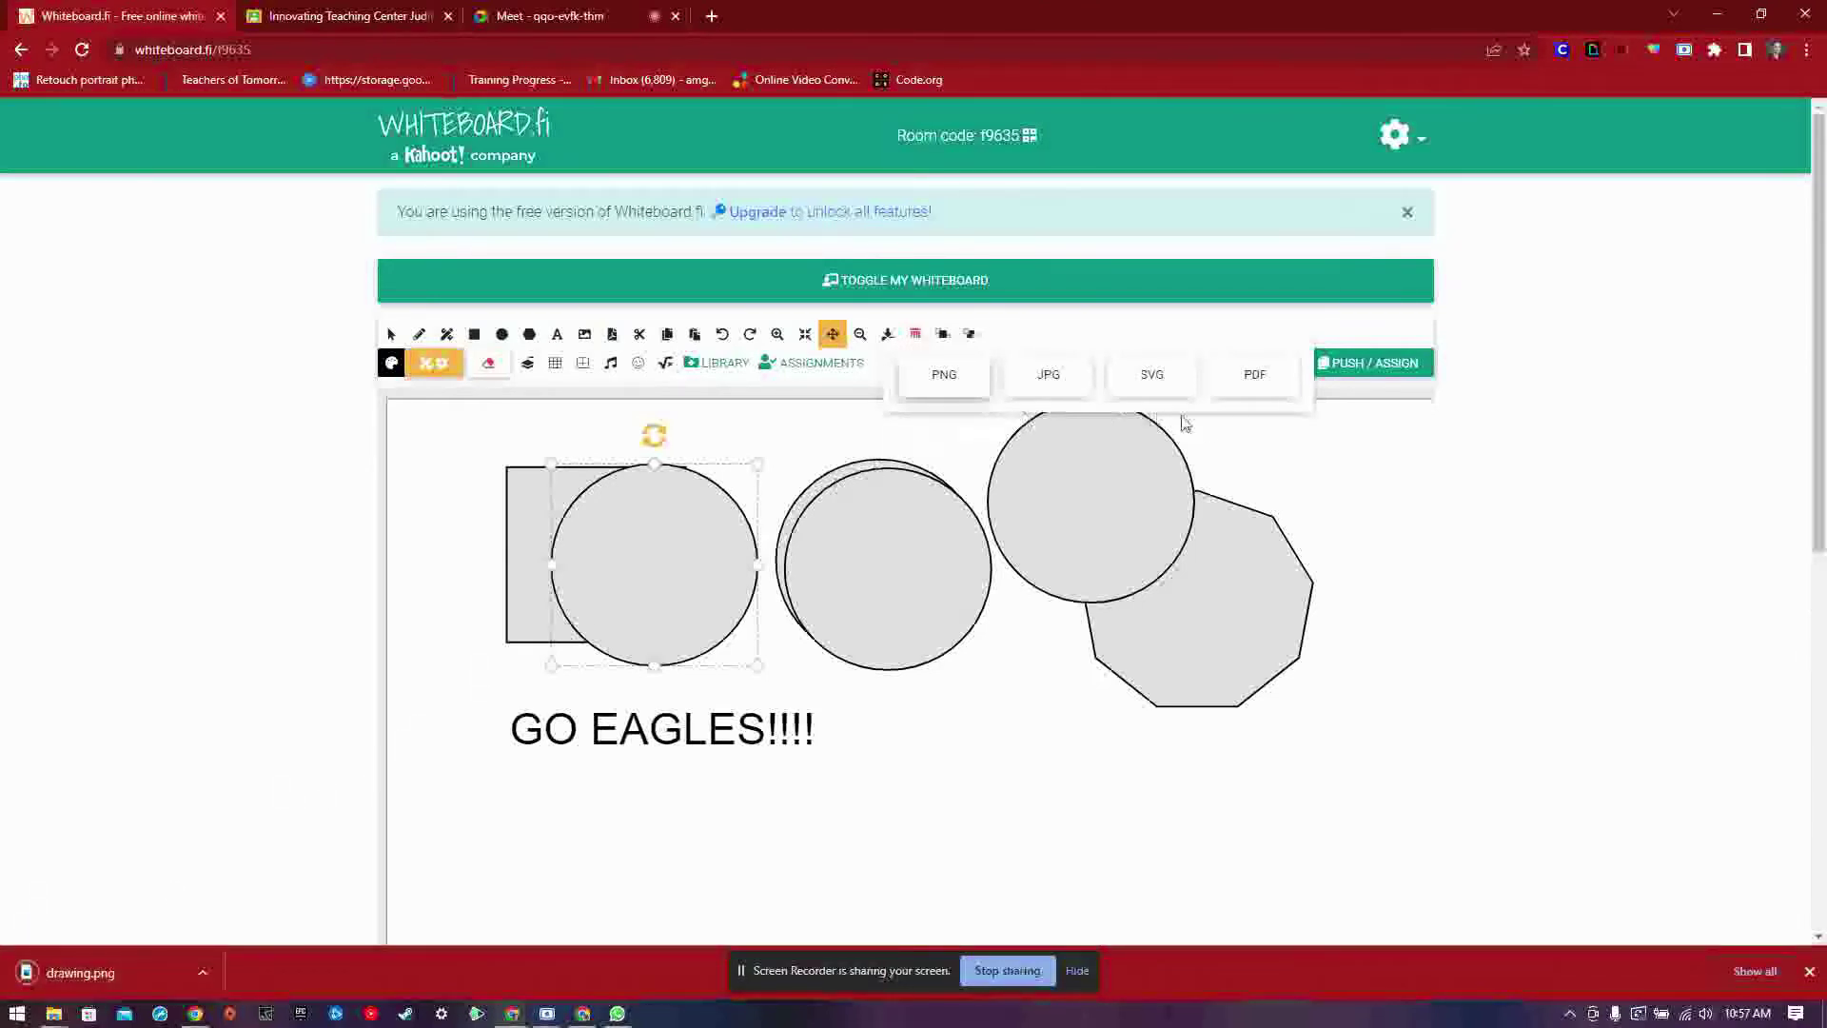
{"action": "left_click", "coordinate": [1809, 972]}
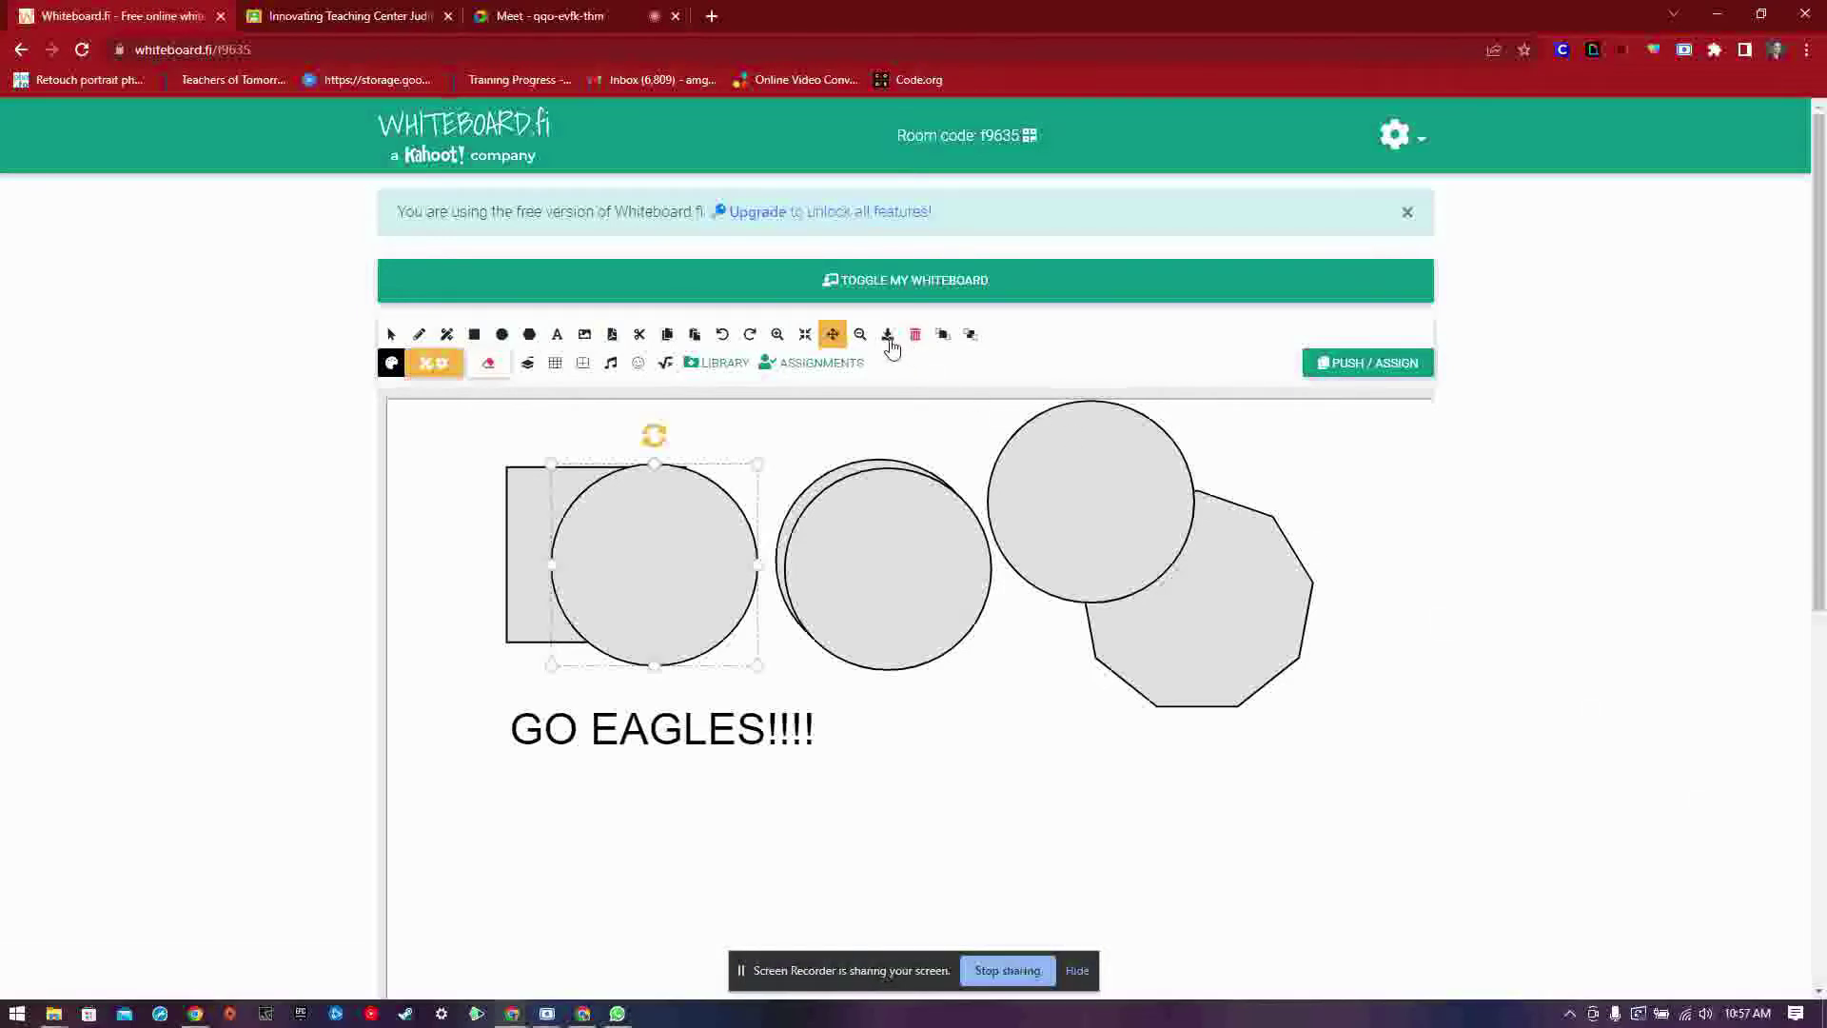
{"action": "left_click", "coordinate": [971, 338]}
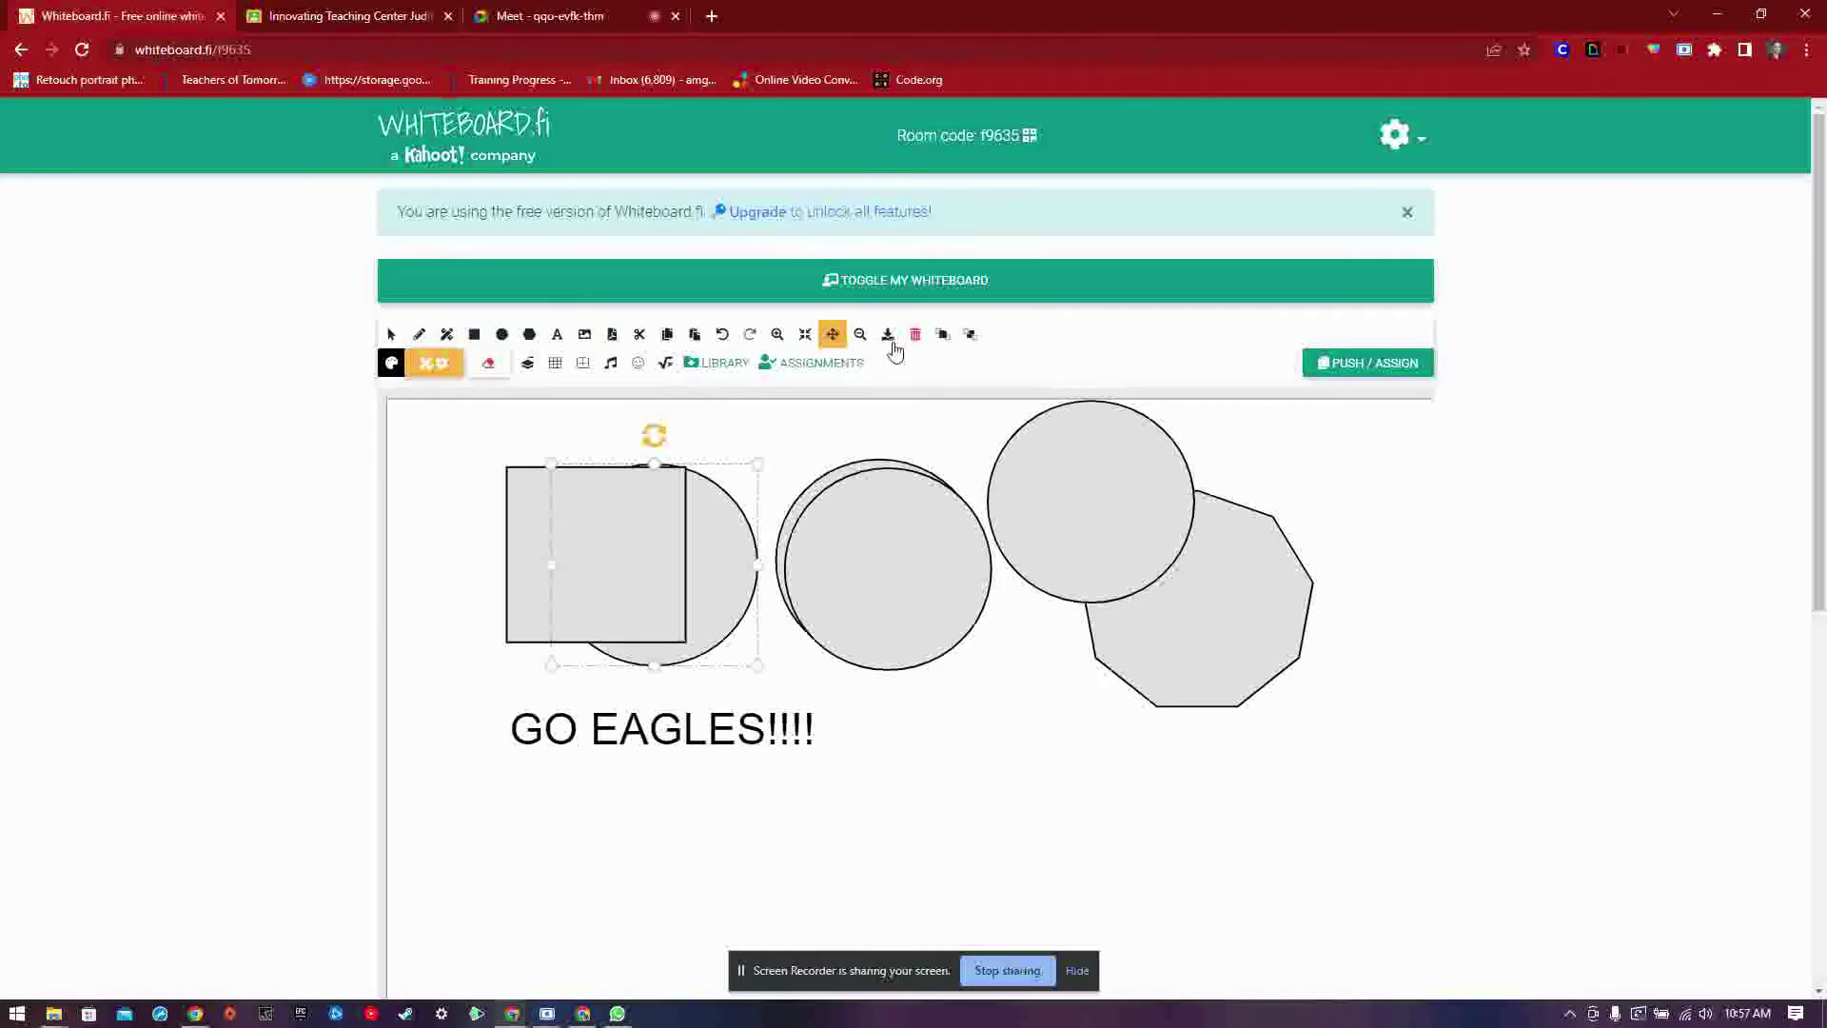
{"action": "left_click", "coordinate": [941, 339]}
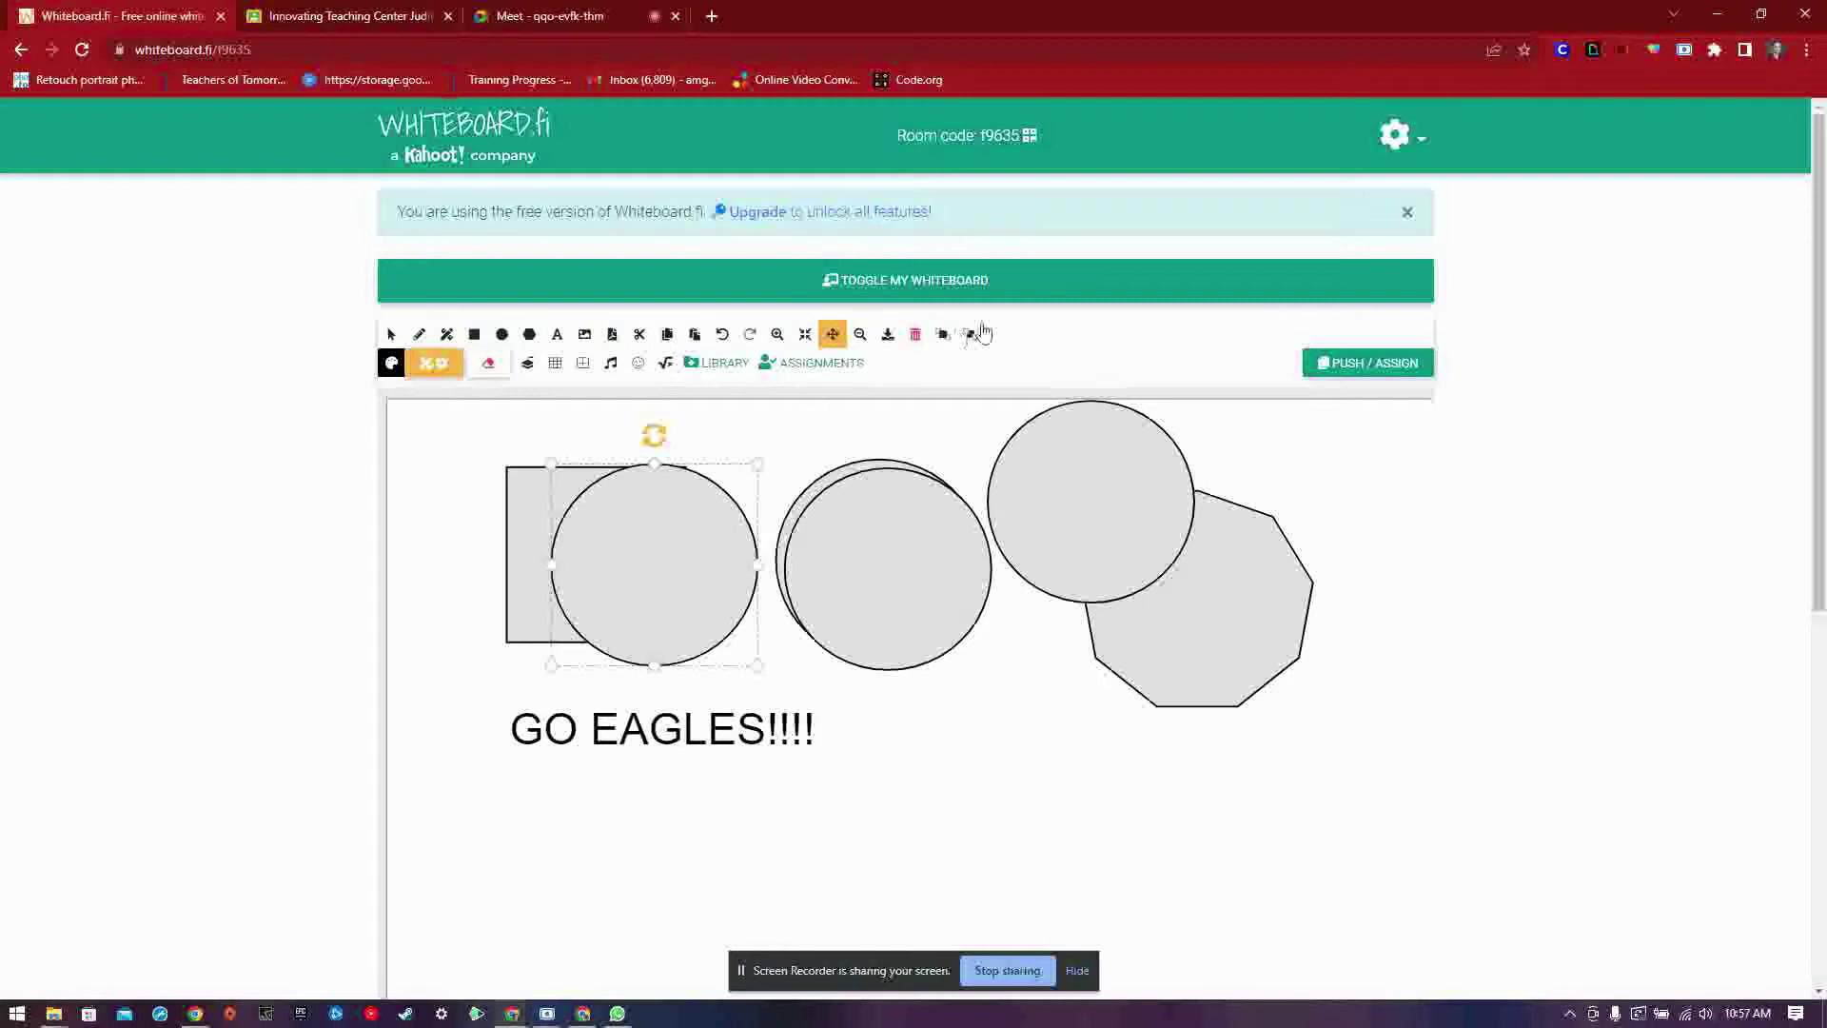
Step: Give the circle a red fill and a thick green outline
{"action": "left_click", "coordinate": [394, 364]}
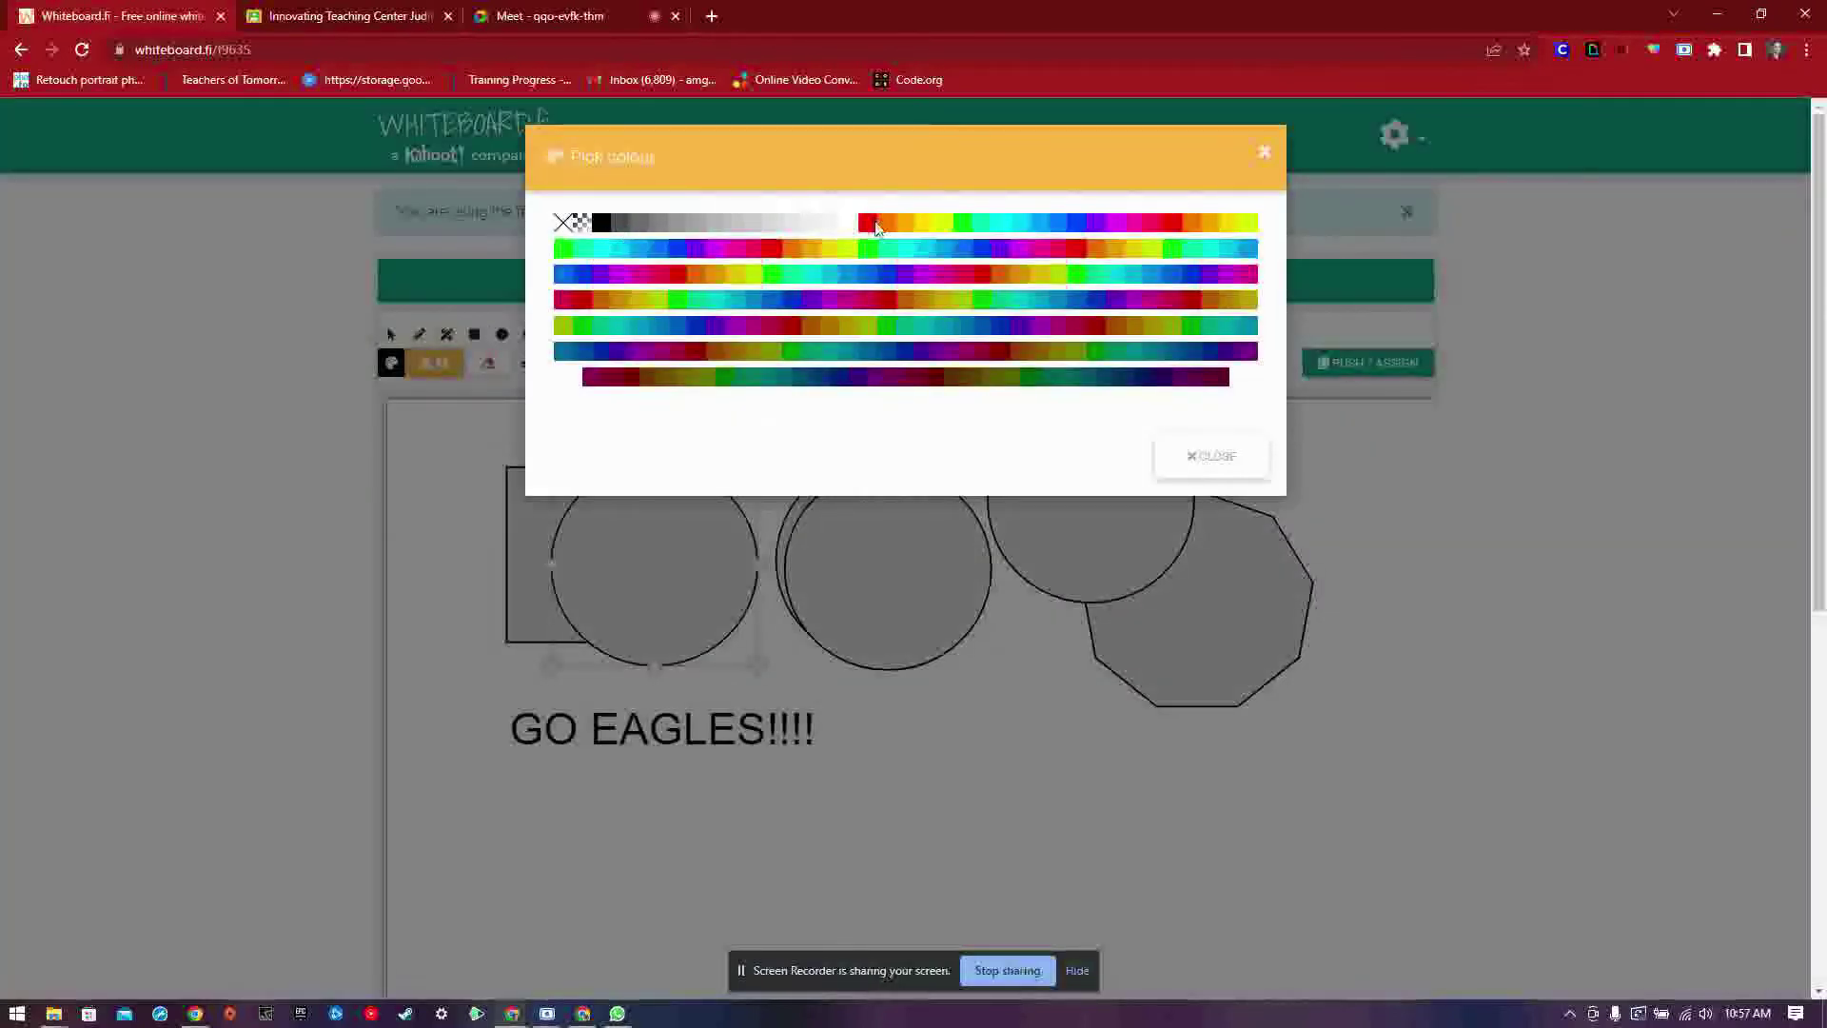
{"action": "left_click", "coordinate": [873, 222]}
{"action": "left_click", "coordinate": [425, 366]}
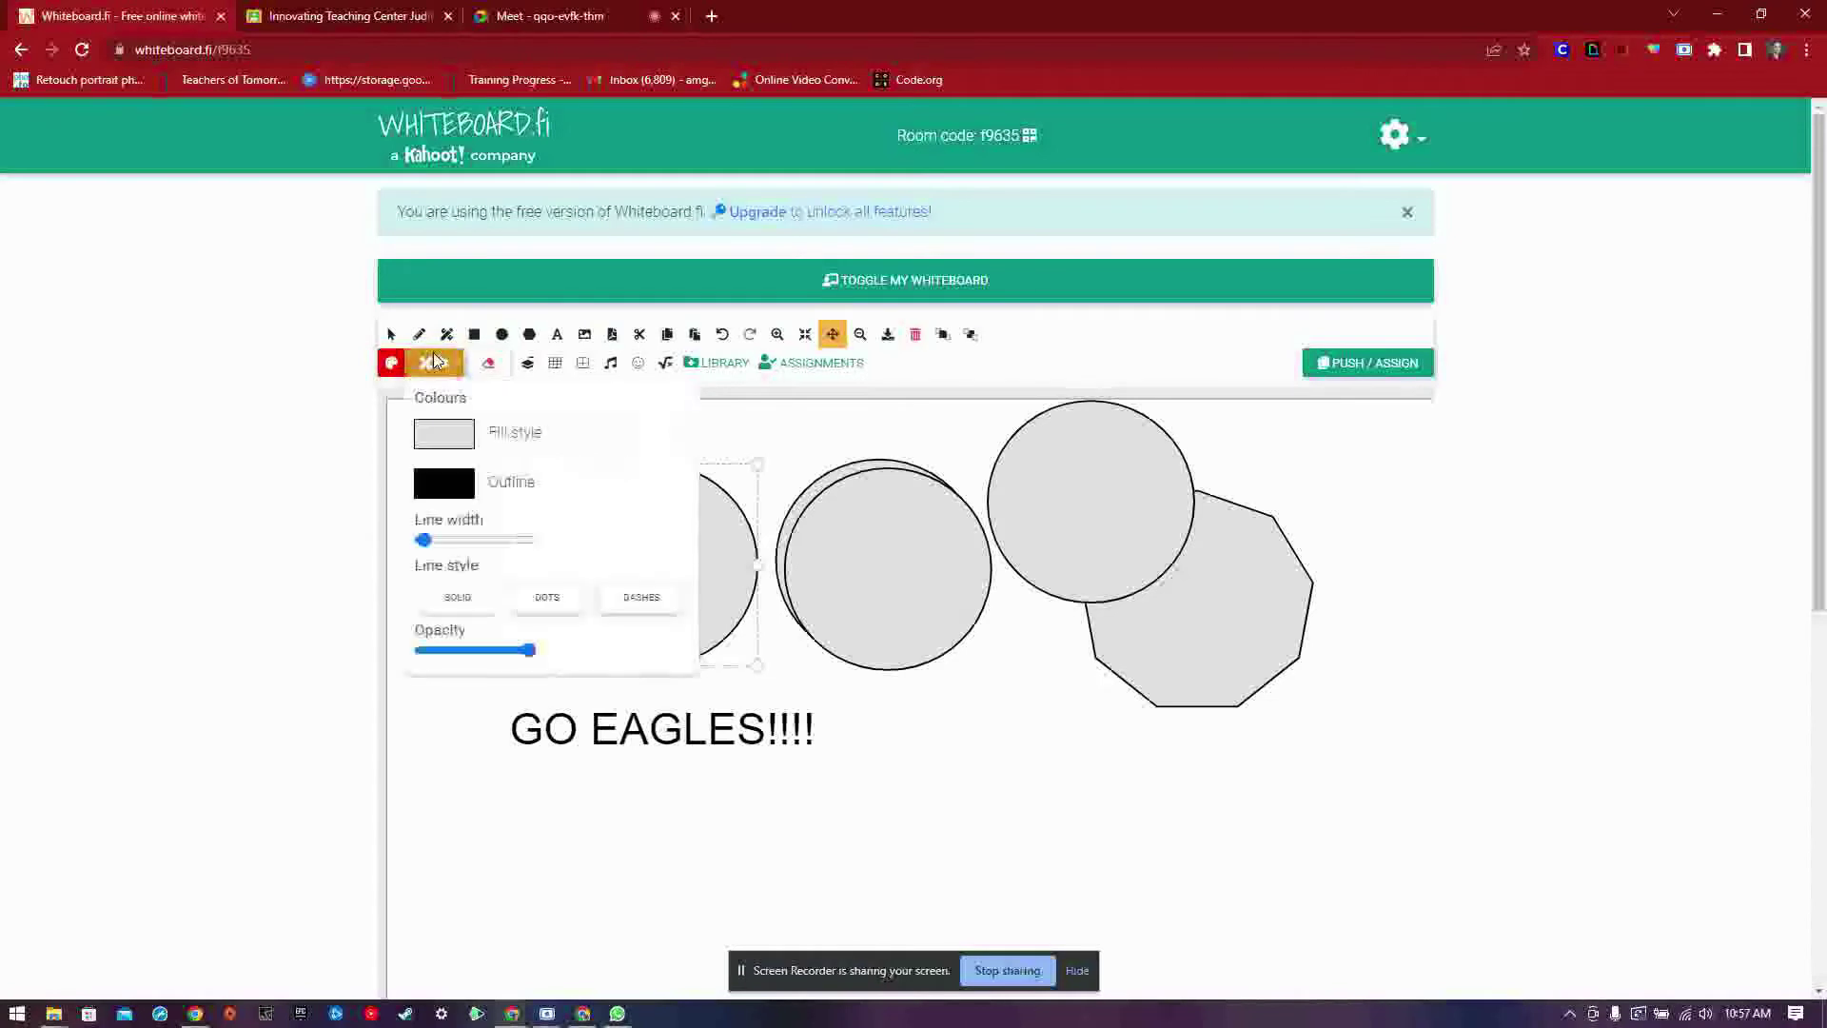
{"action": "left_click", "coordinate": [453, 437]}
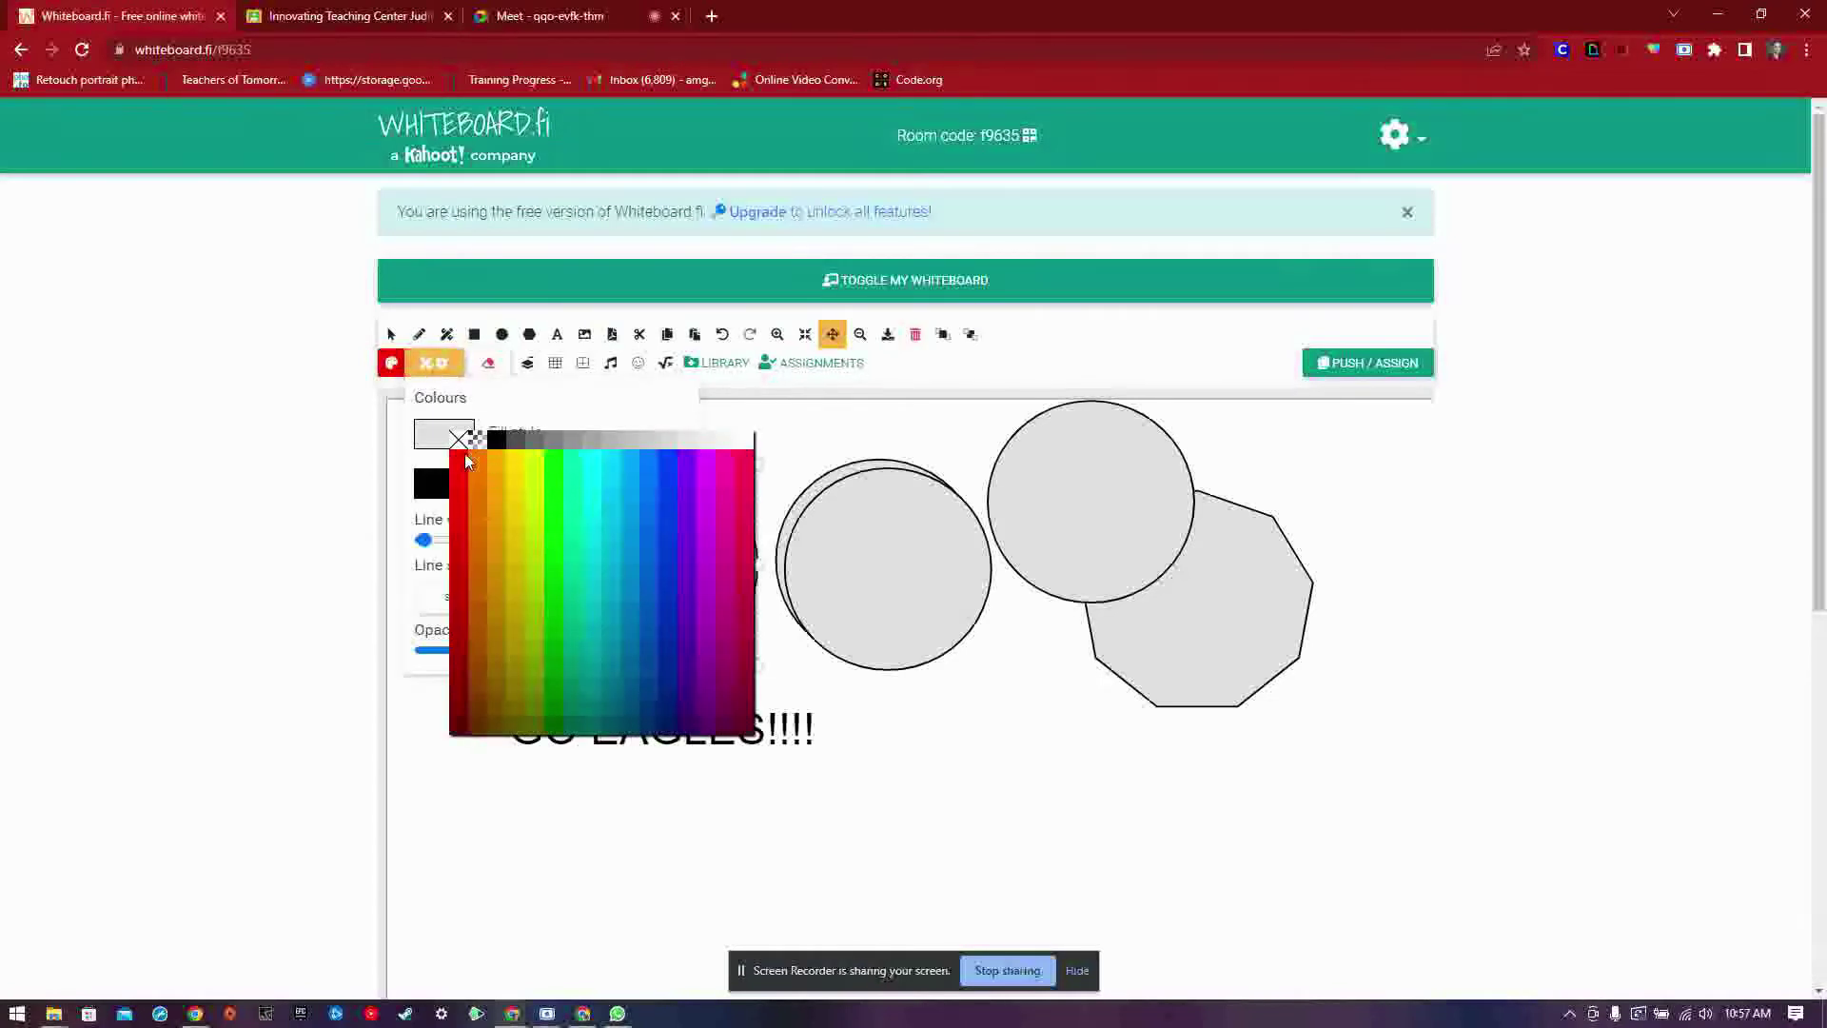
{"action": "left_click", "coordinate": [458, 463]}
{"action": "left_click", "coordinate": [466, 487]}
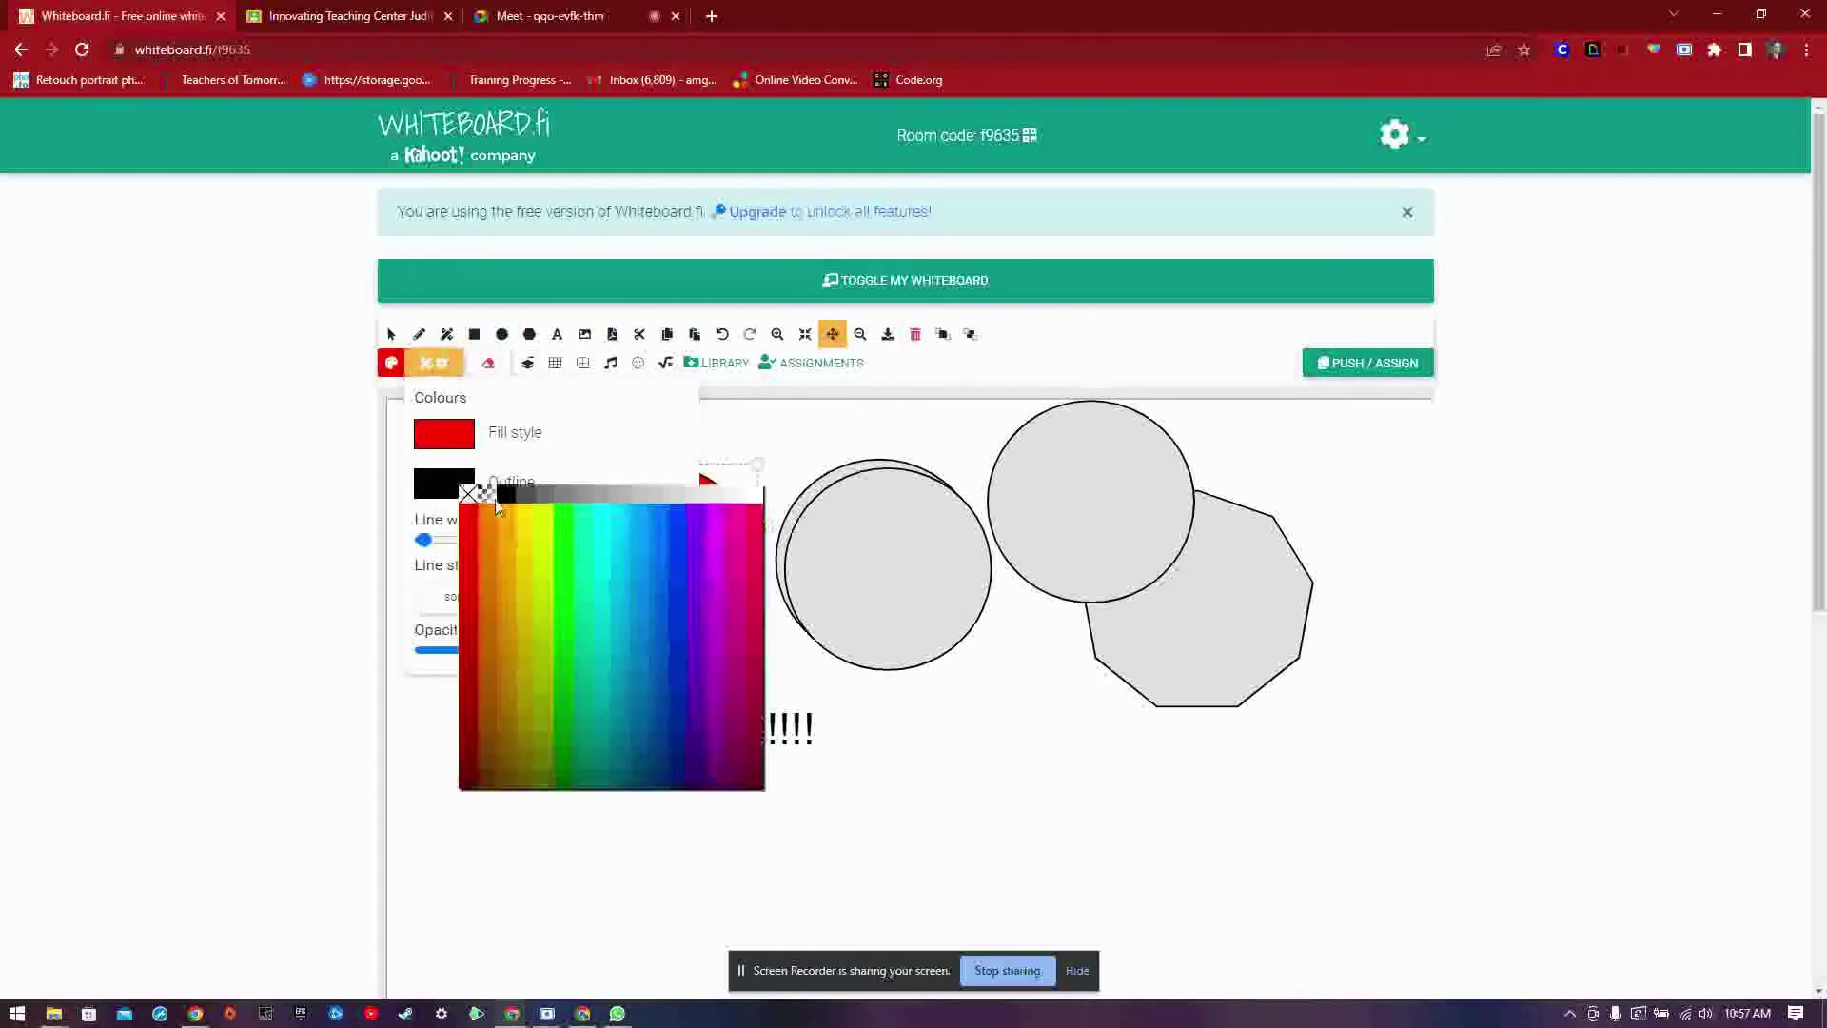
{"action": "left_click", "coordinate": [562, 513]}
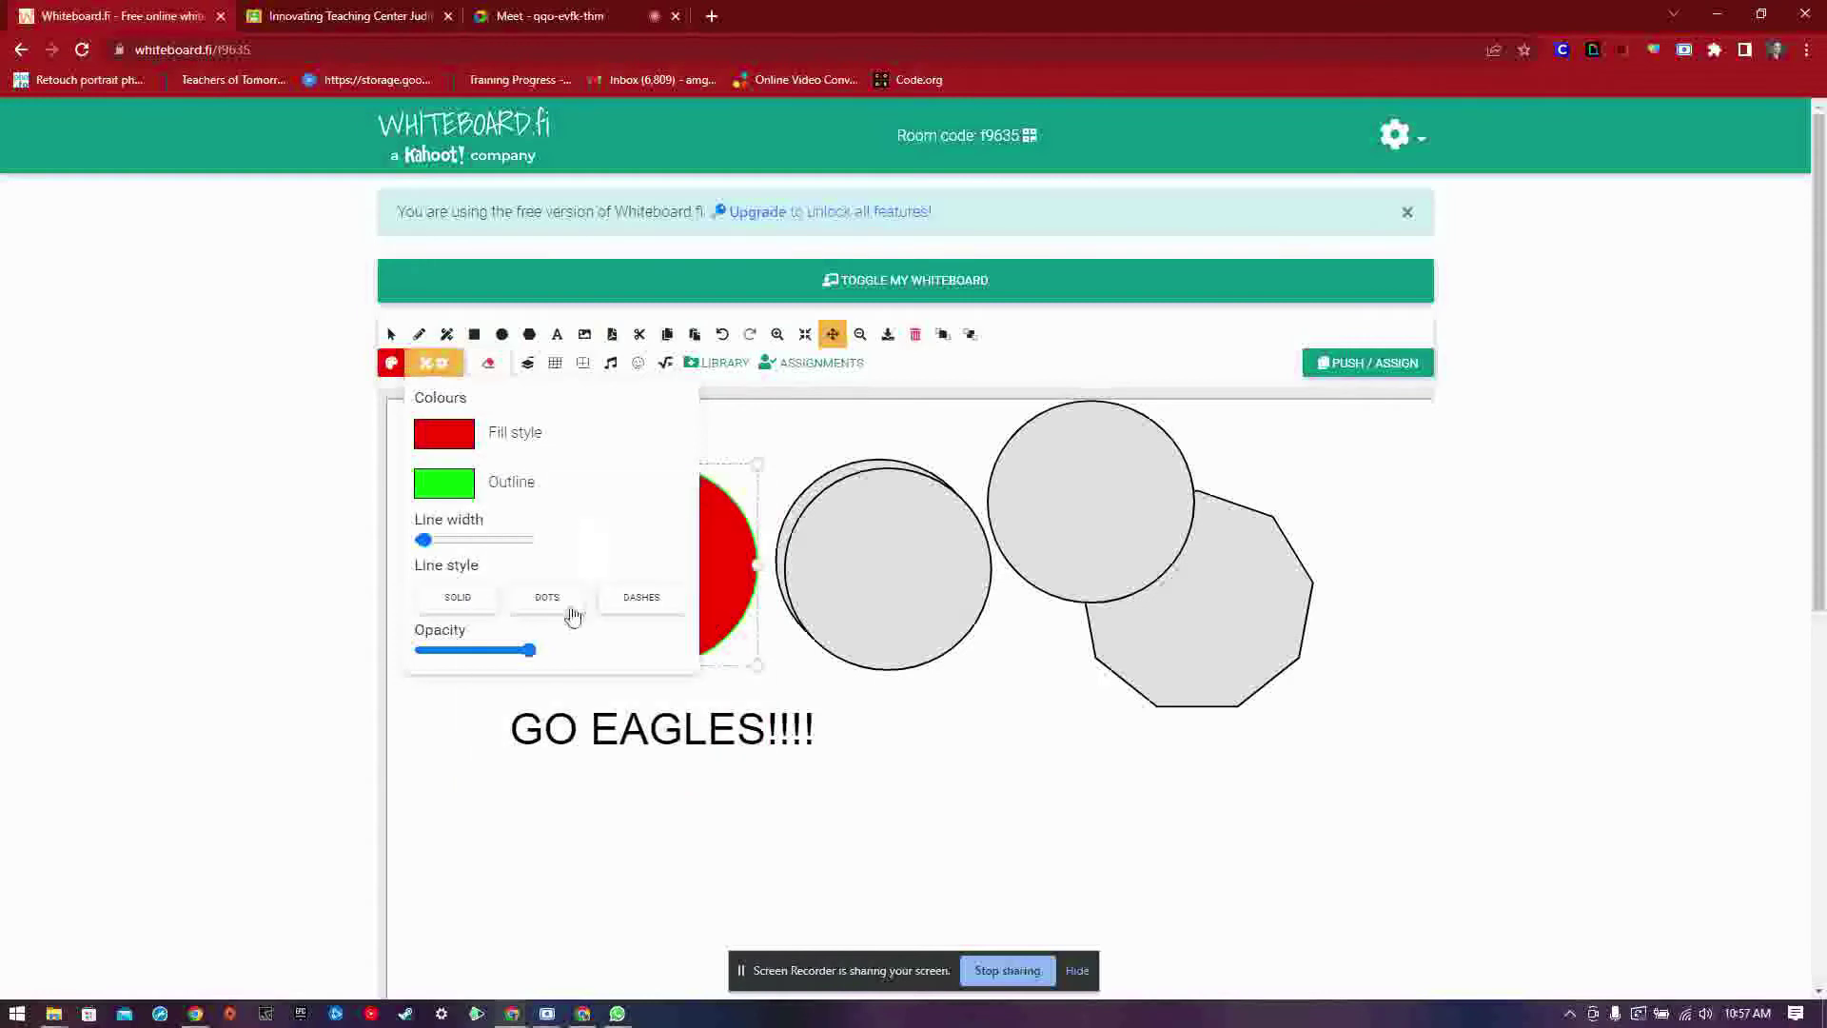
{"action": "left_click", "coordinate": [439, 542]}
{"action": "left_click_drag", "start_coordinate": [441, 550], "coordinate": [458, 544]}
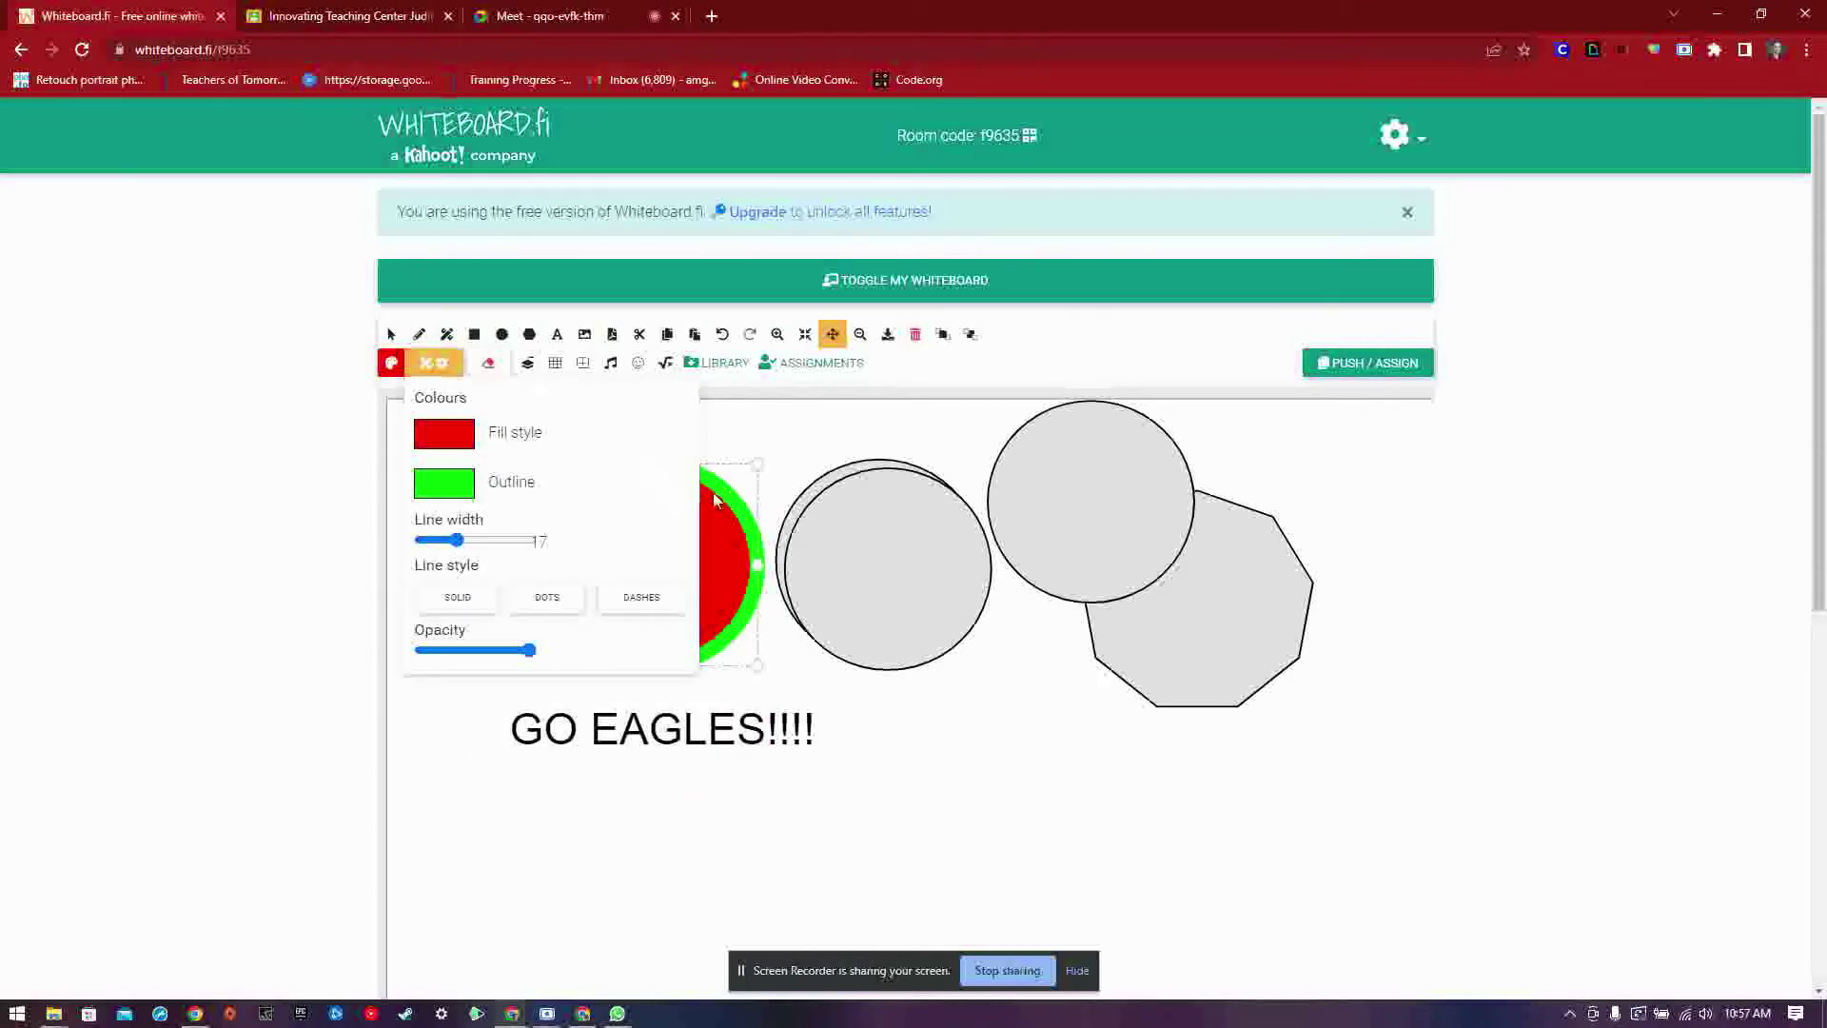
{"action": "left_click", "coordinate": [894, 563]}
Step: Place the circle beside GO EAGLES!!!!, with outline width 15 and 0.9 opacity
{"action": "left_click_drag", "start_coordinate": [657, 571], "coordinate": [973, 804]}
{"action": "left_click", "coordinate": [391, 334]}
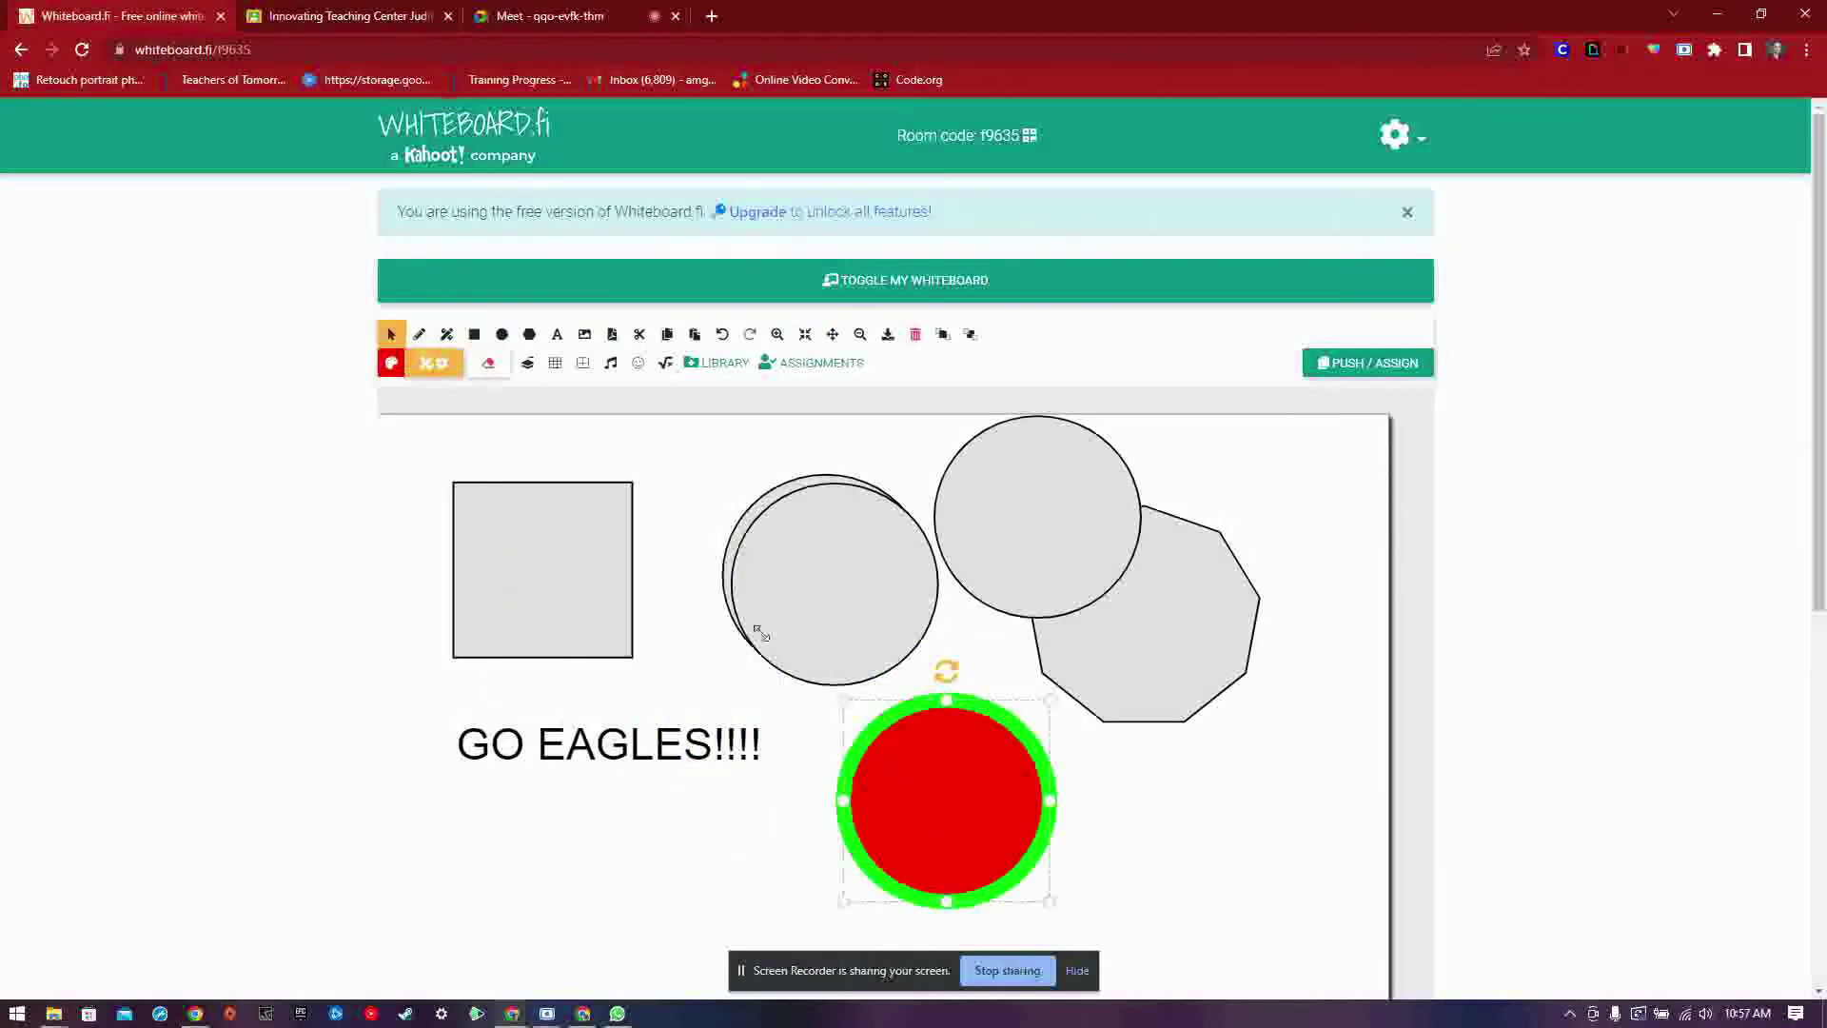
{"action": "left_click", "coordinate": [430, 363]}
{"action": "mouse_move", "coordinate": [458, 544]}
{"action": "left_mouse_down"}
{"action": "mouse_move", "coordinate": [522, 542]}
{"action": "mouse_move", "coordinate": [454, 542]}
{"action": "left_mouse_up"}
{"action": "mouse_move", "coordinate": [530, 650]}
{"action": "left_mouse_down"}
{"action": "mouse_move", "coordinate": [458, 651]}
{"action": "mouse_move", "coordinate": [506, 651]}
{"action": "left_mouse_up"}
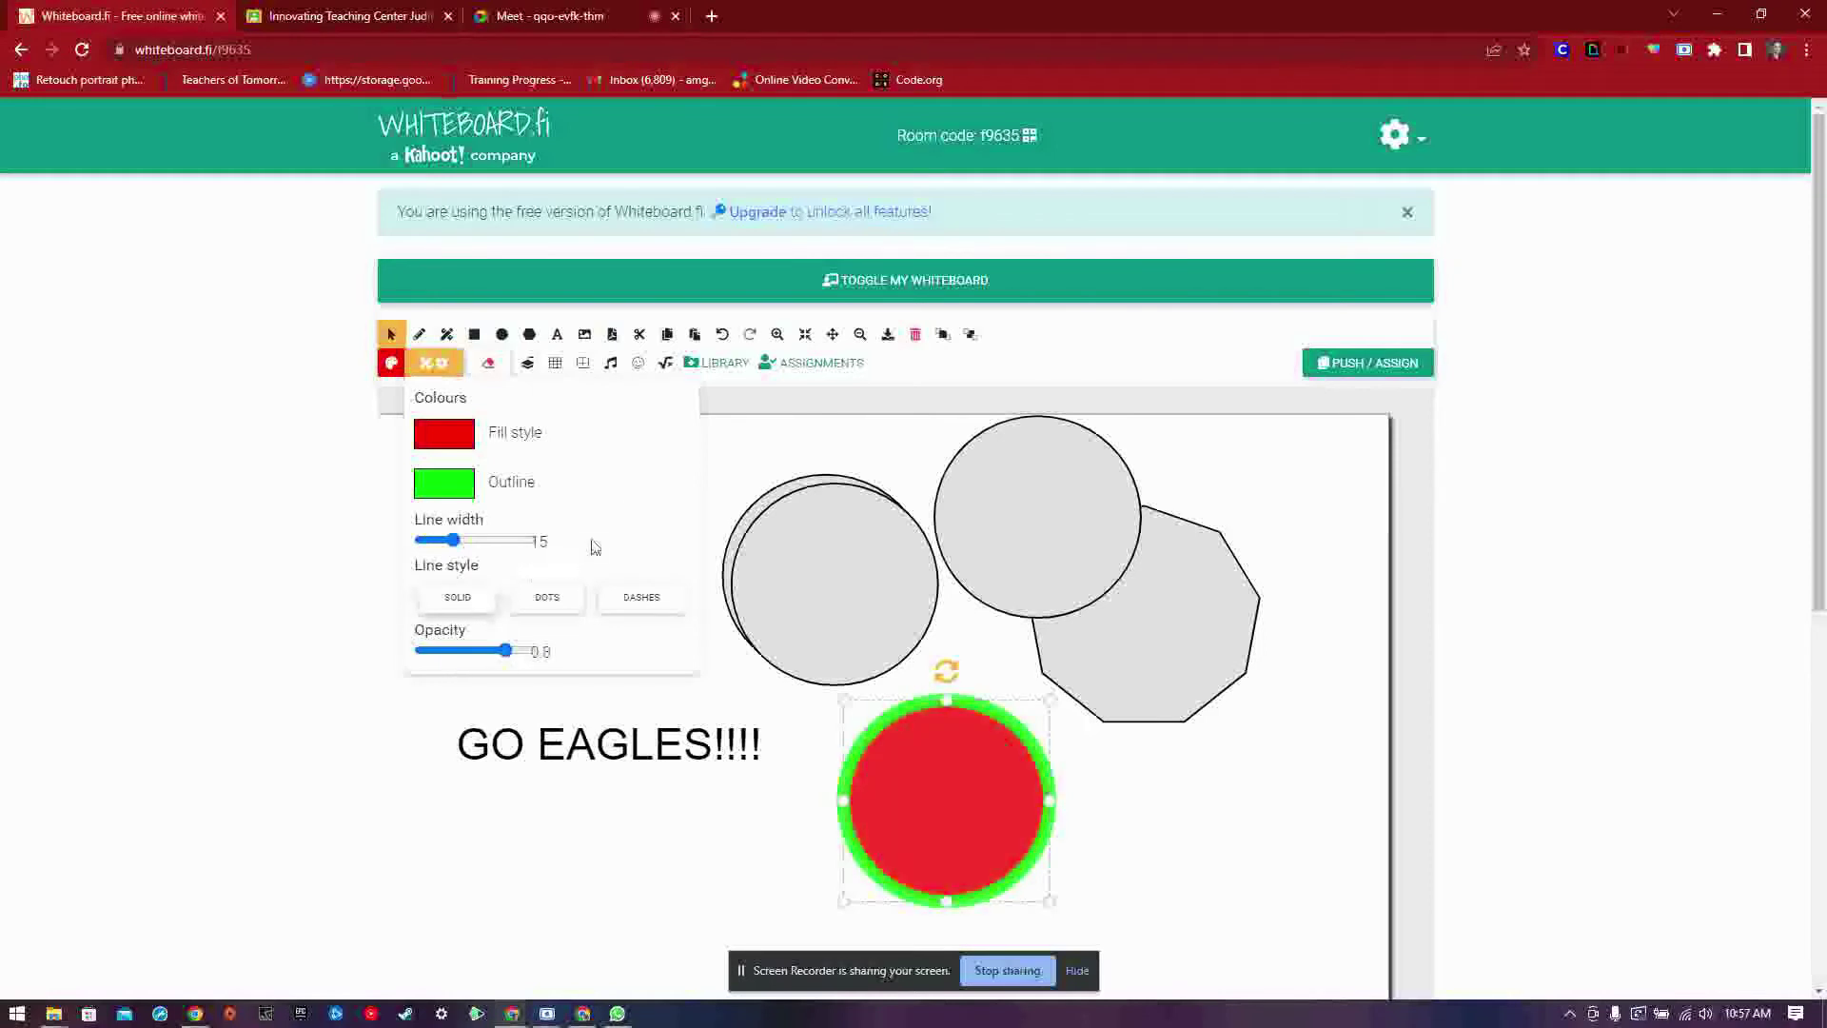
Step: Set the pencil to its thinnest solid green line for strokes below GO EAGLES!!!!
{"action": "left_click", "coordinate": [427, 337]}
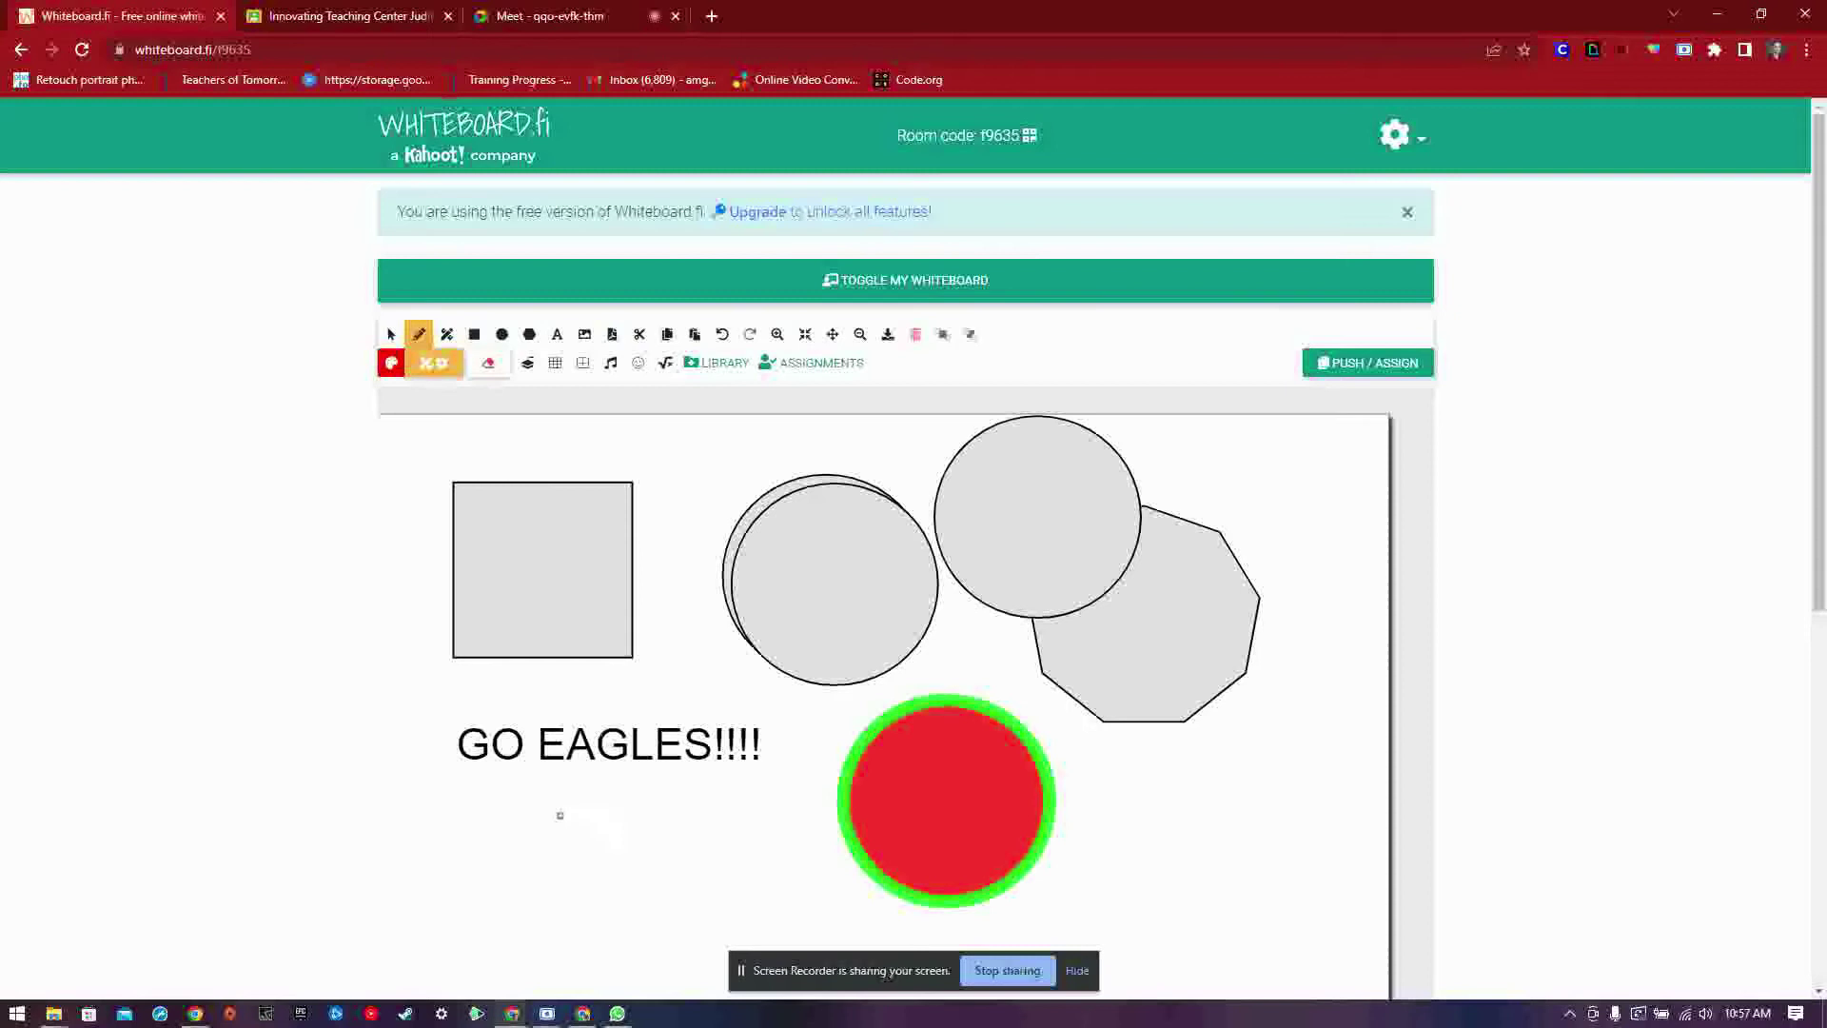
{"action": "left_click", "coordinate": [426, 371]}
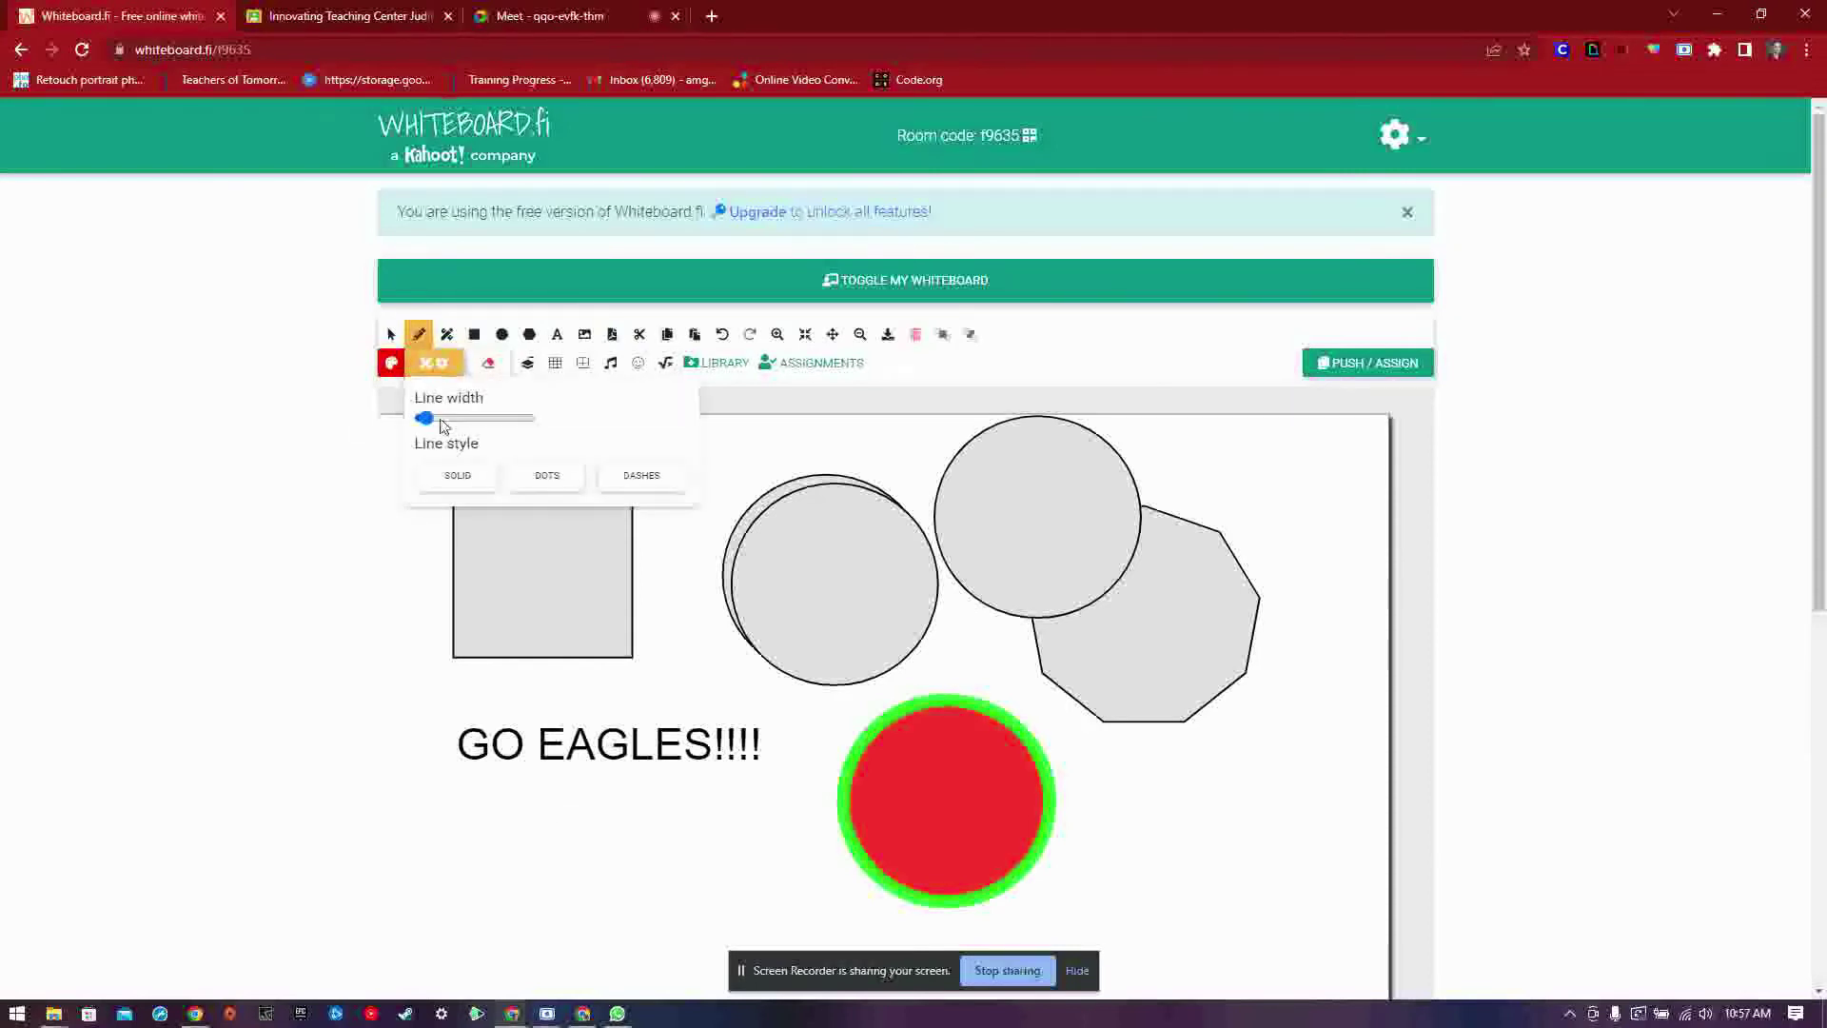
{"action": "left_click", "coordinate": [541, 480]}
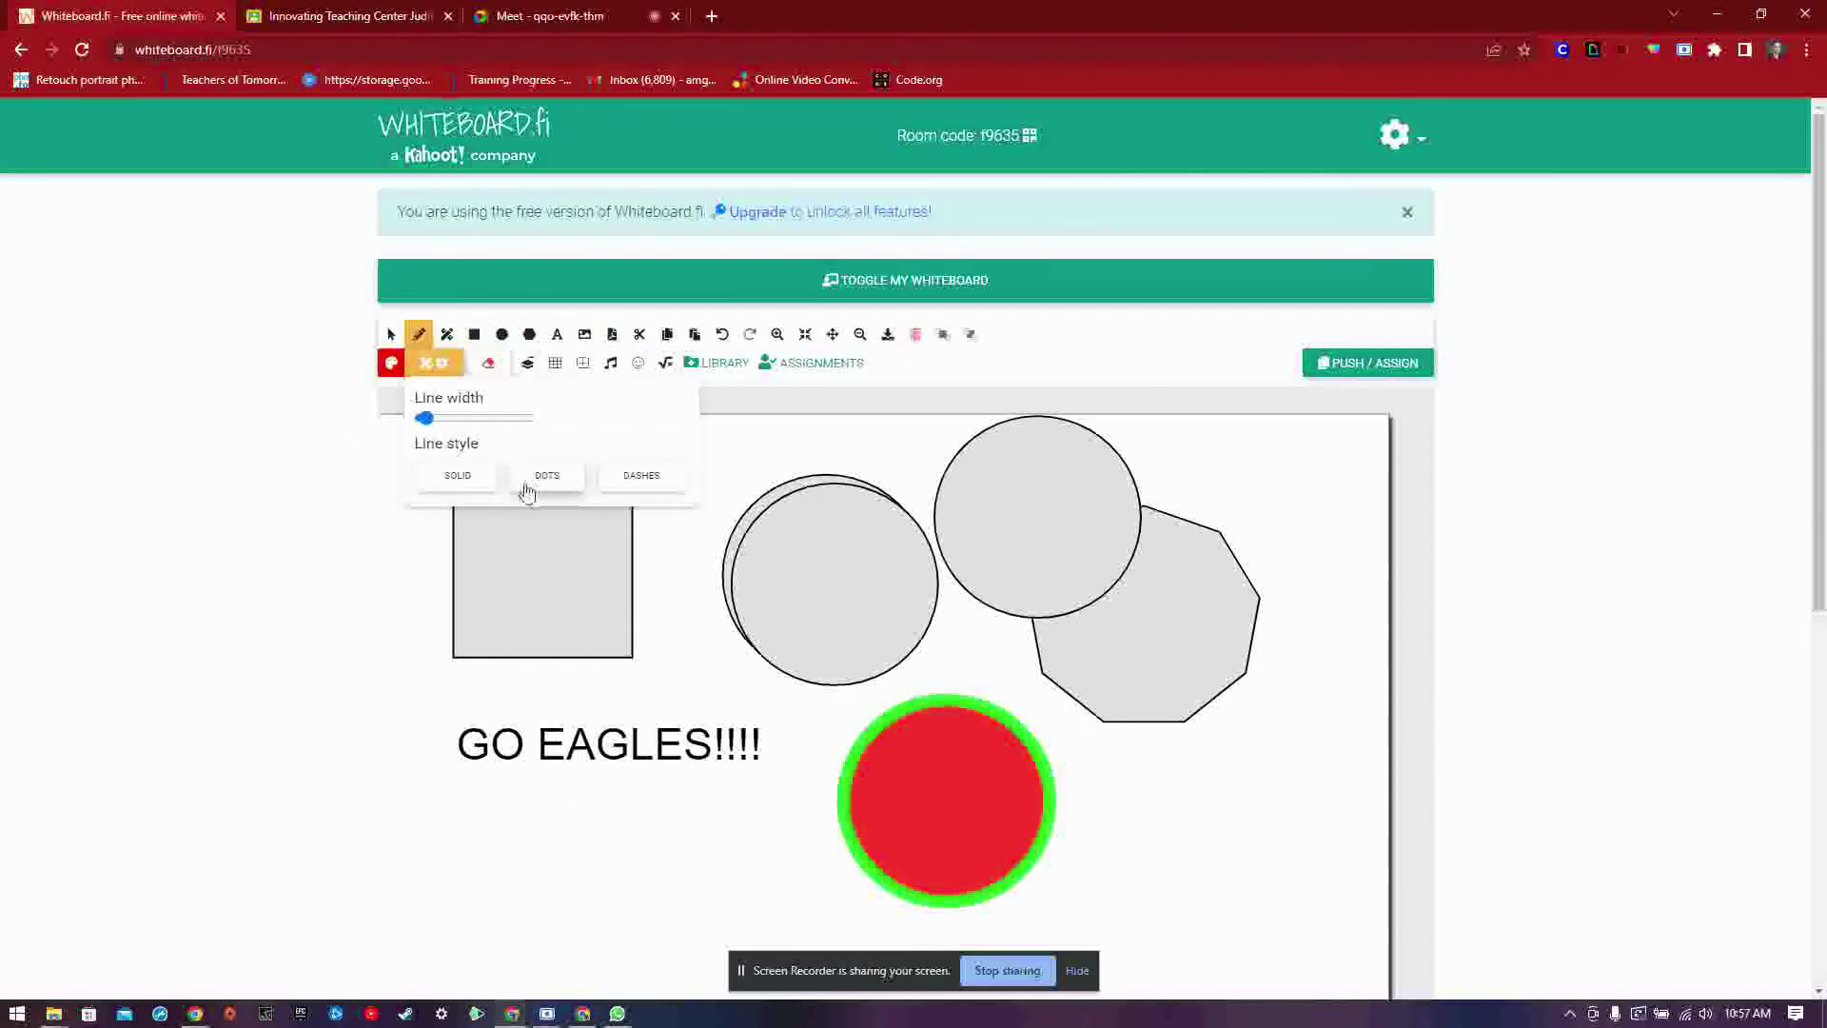
{"action": "left_click", "coordinate": [422, 419]}
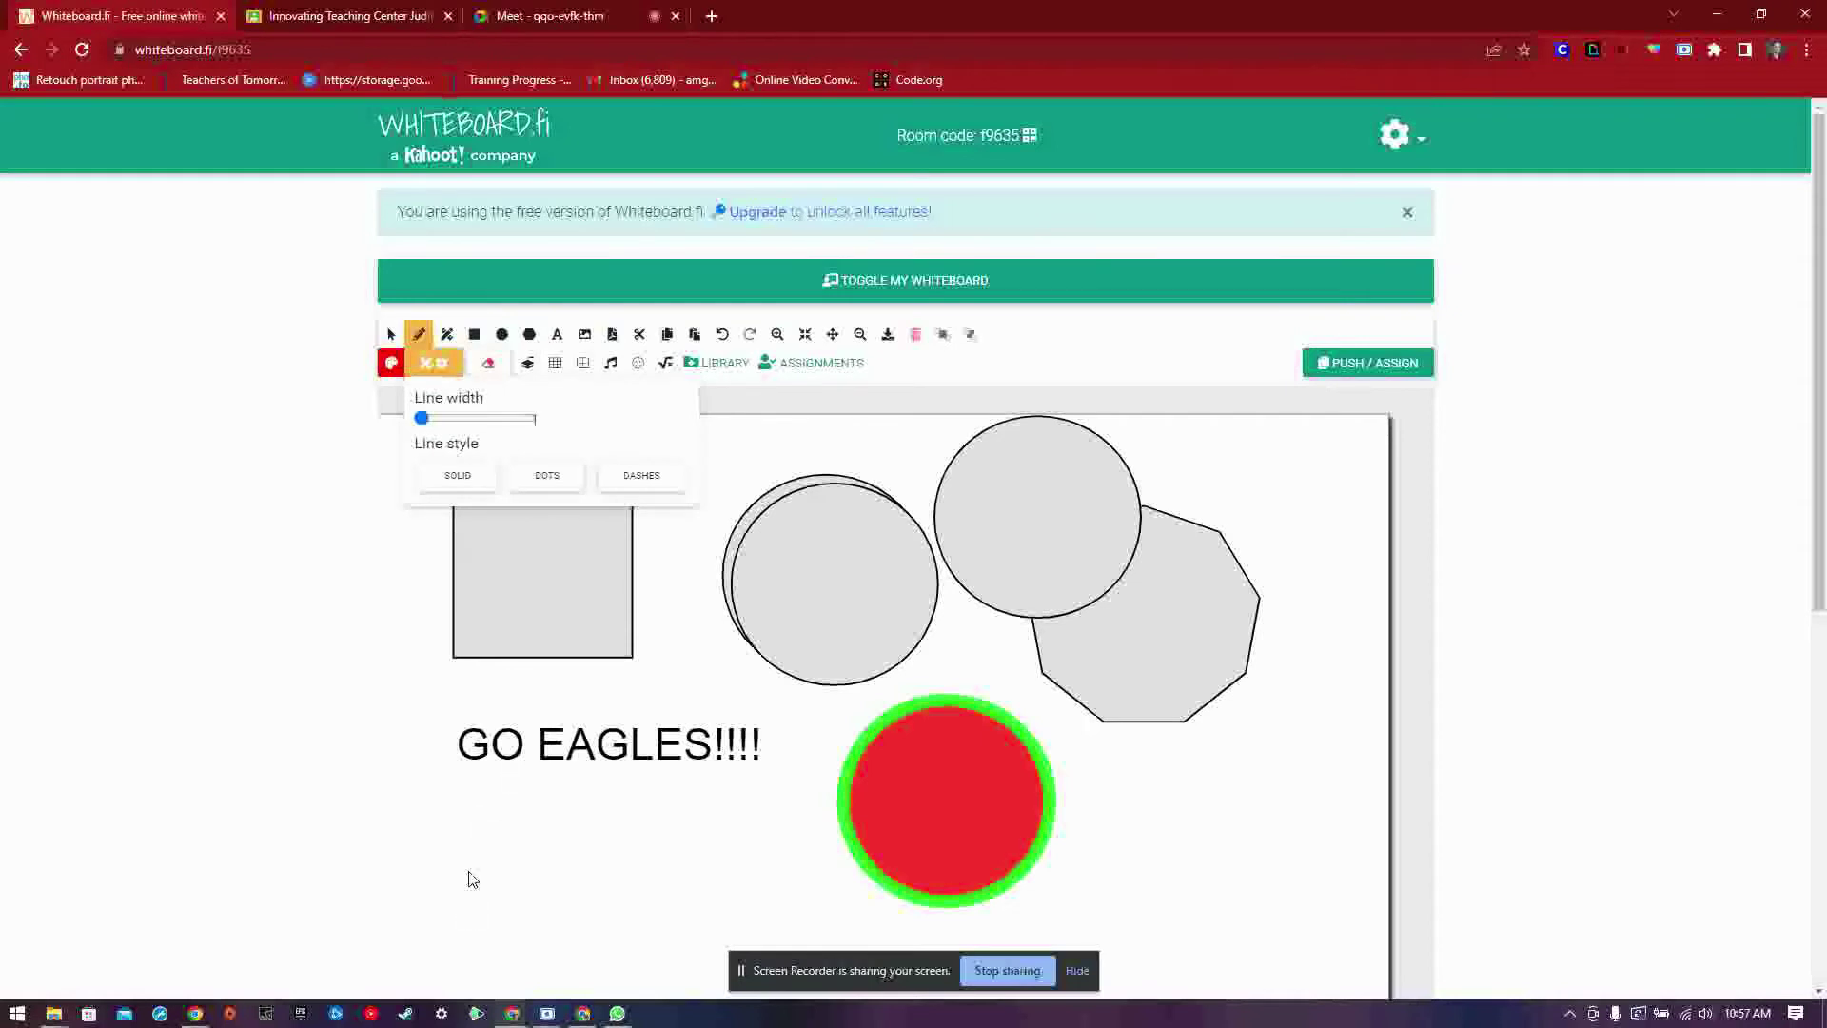
{"action": "left_click", "coordinate": [533, 844]}
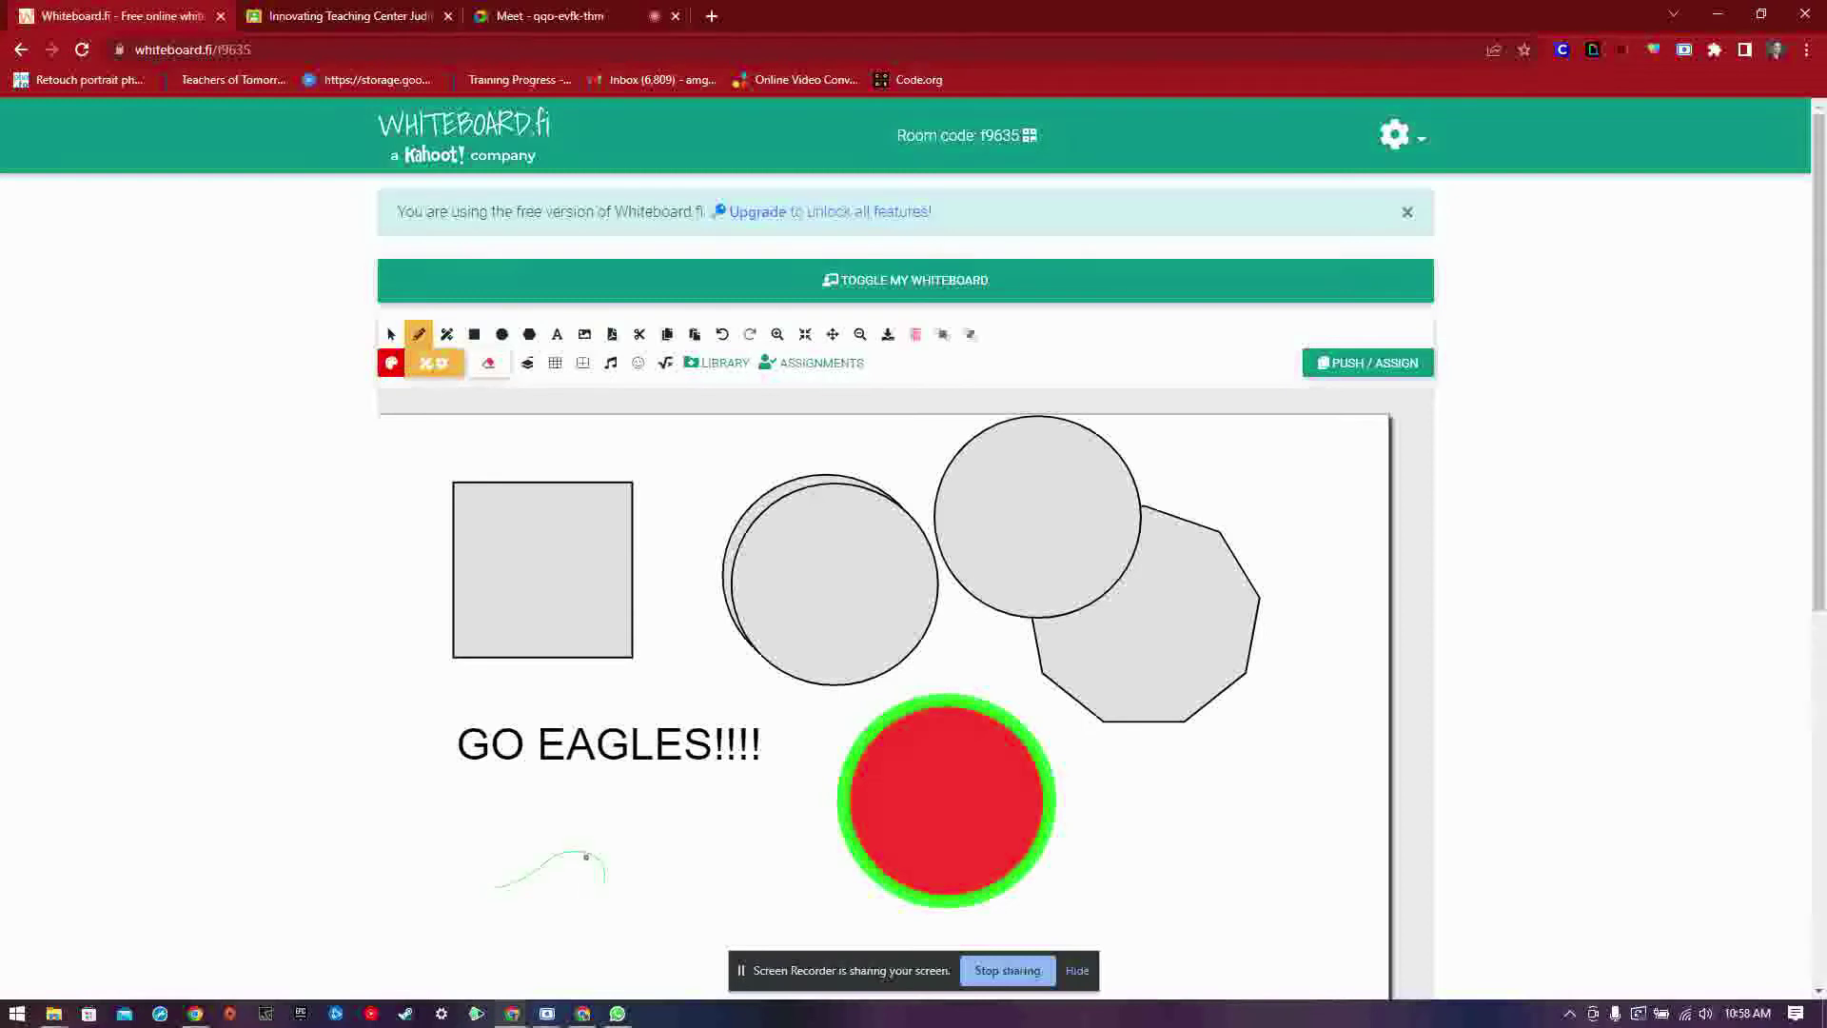
{"action": "left_click", "coordinate": [434, 363]}
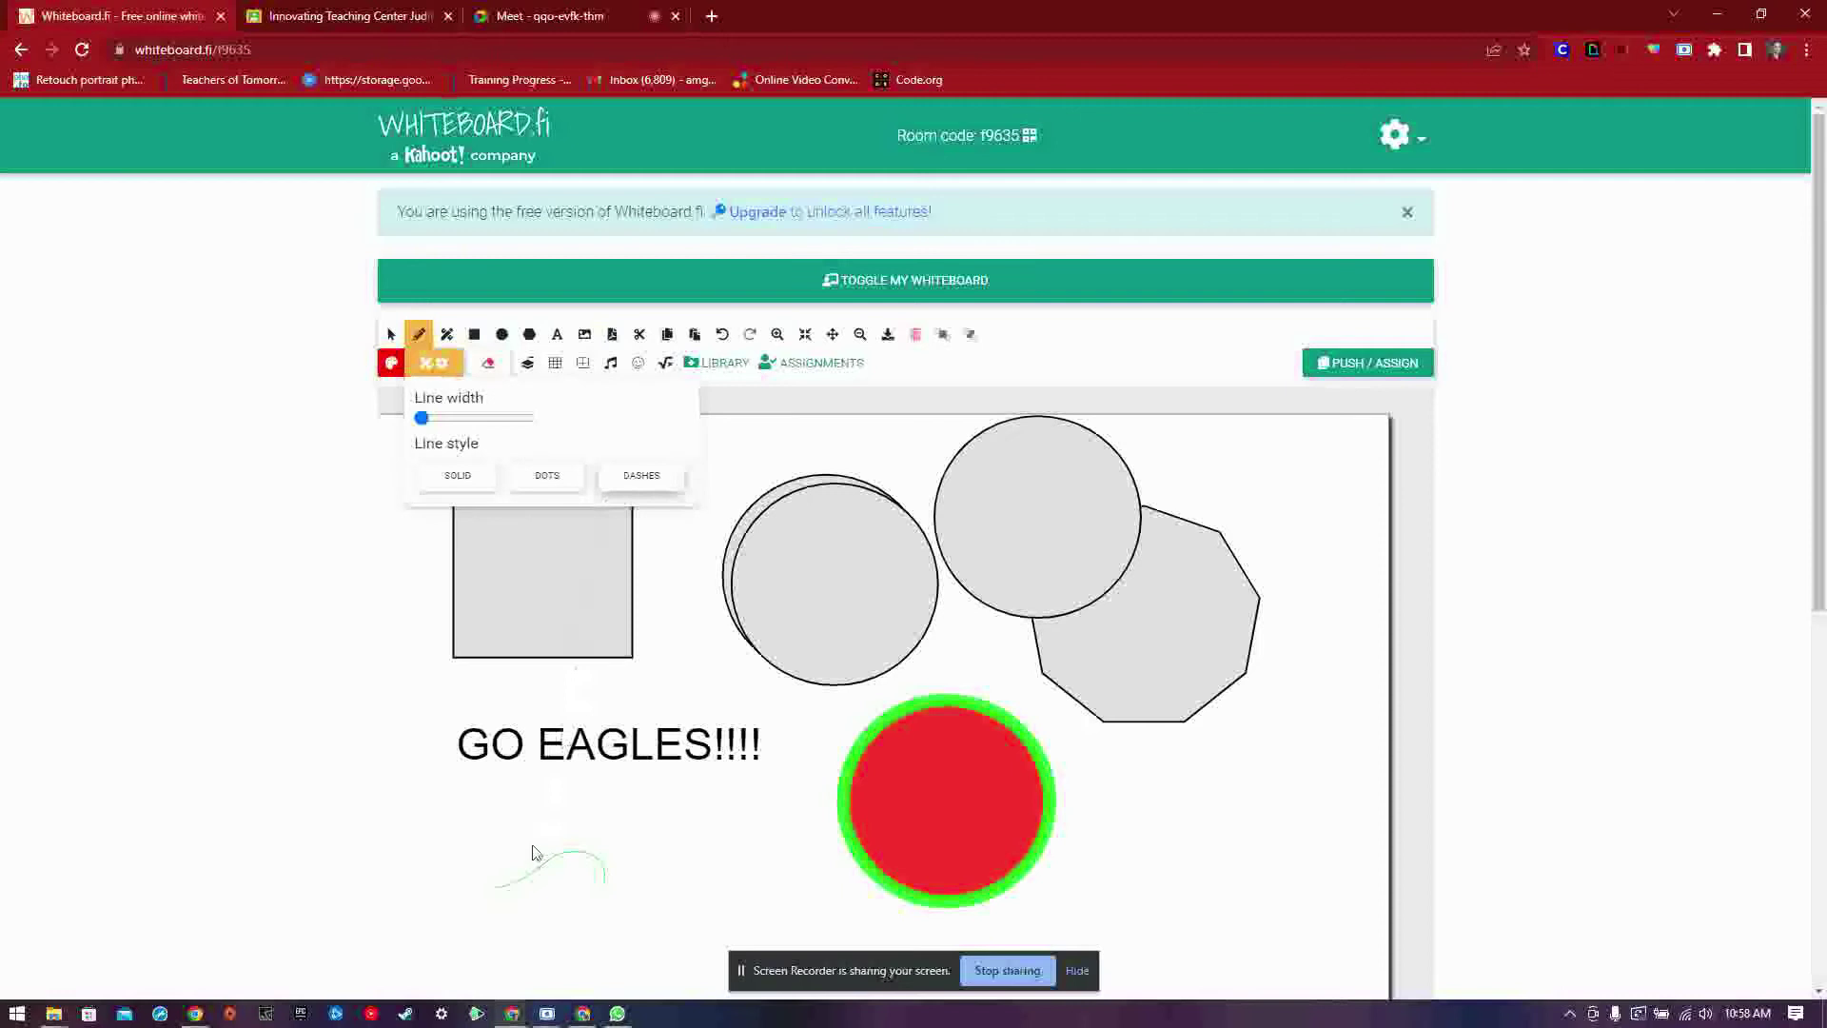
{"action": "left_click", "coordinate": [469, 845]}
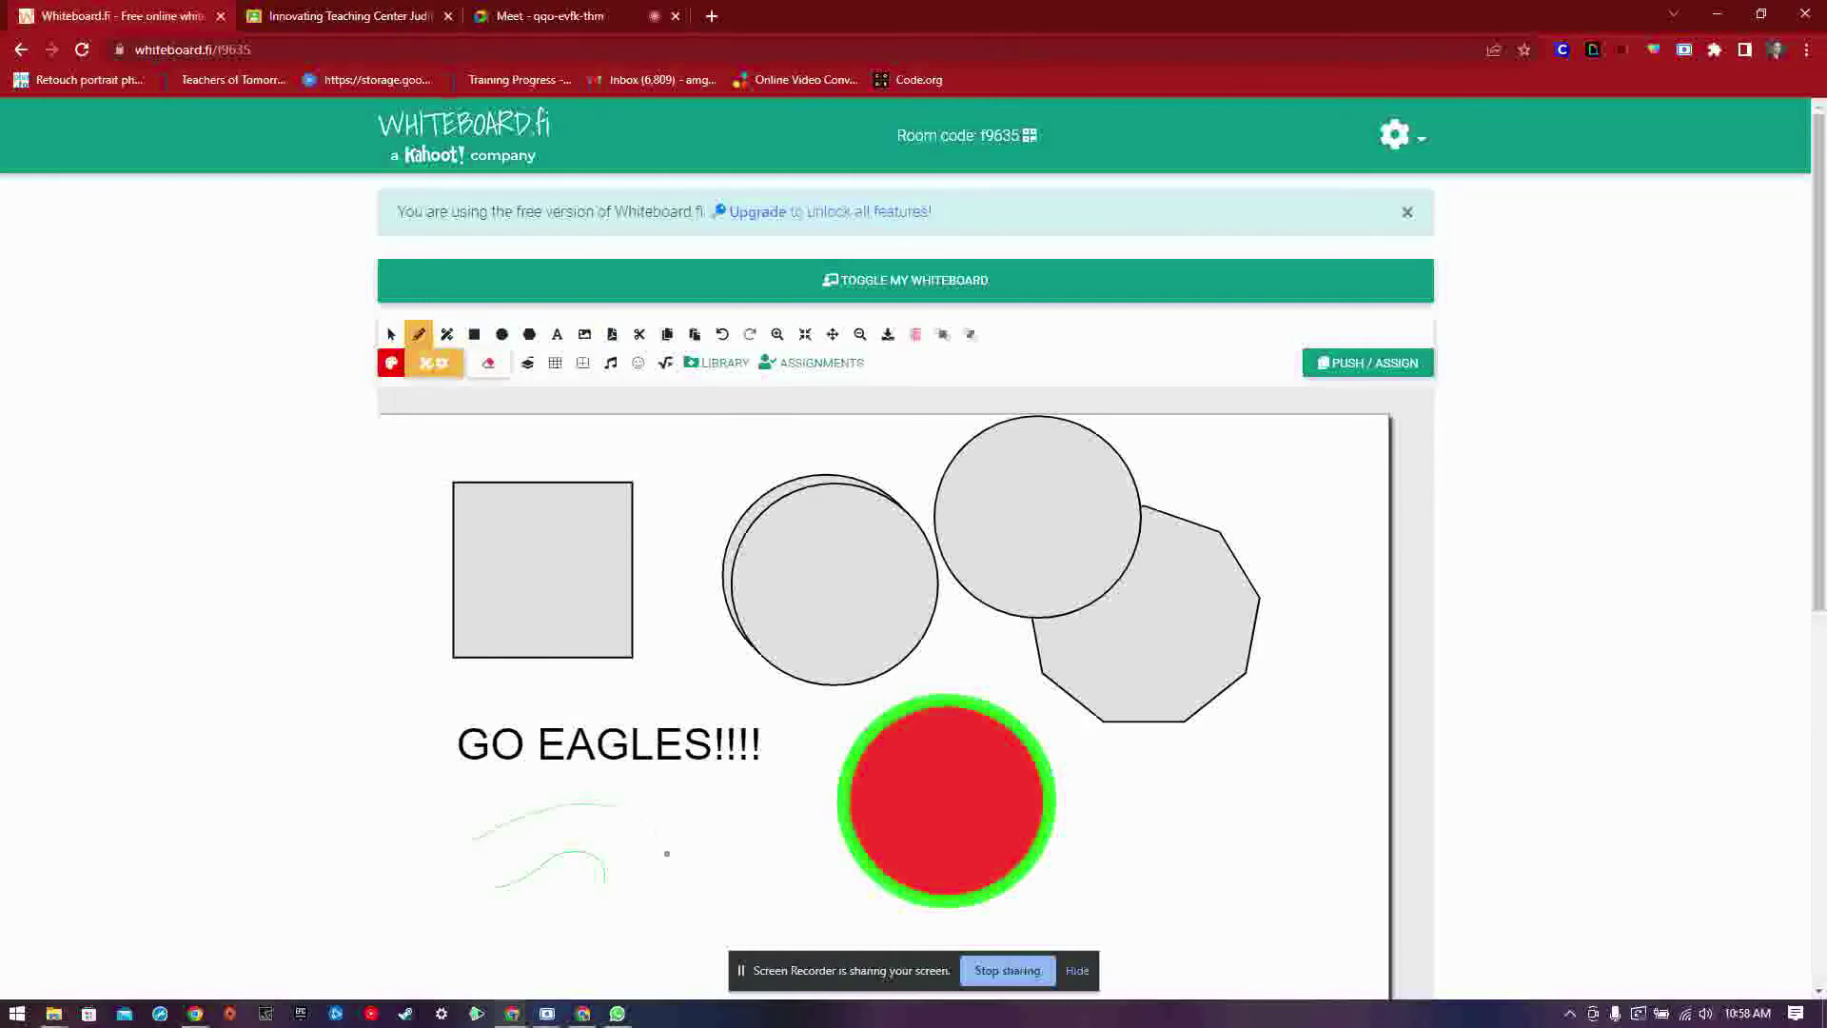
Step: With the Eraser Tool, remove the green strokes and wipe a streak across the red circle
{"action": "left_click", "coordinate": [487, 365]}
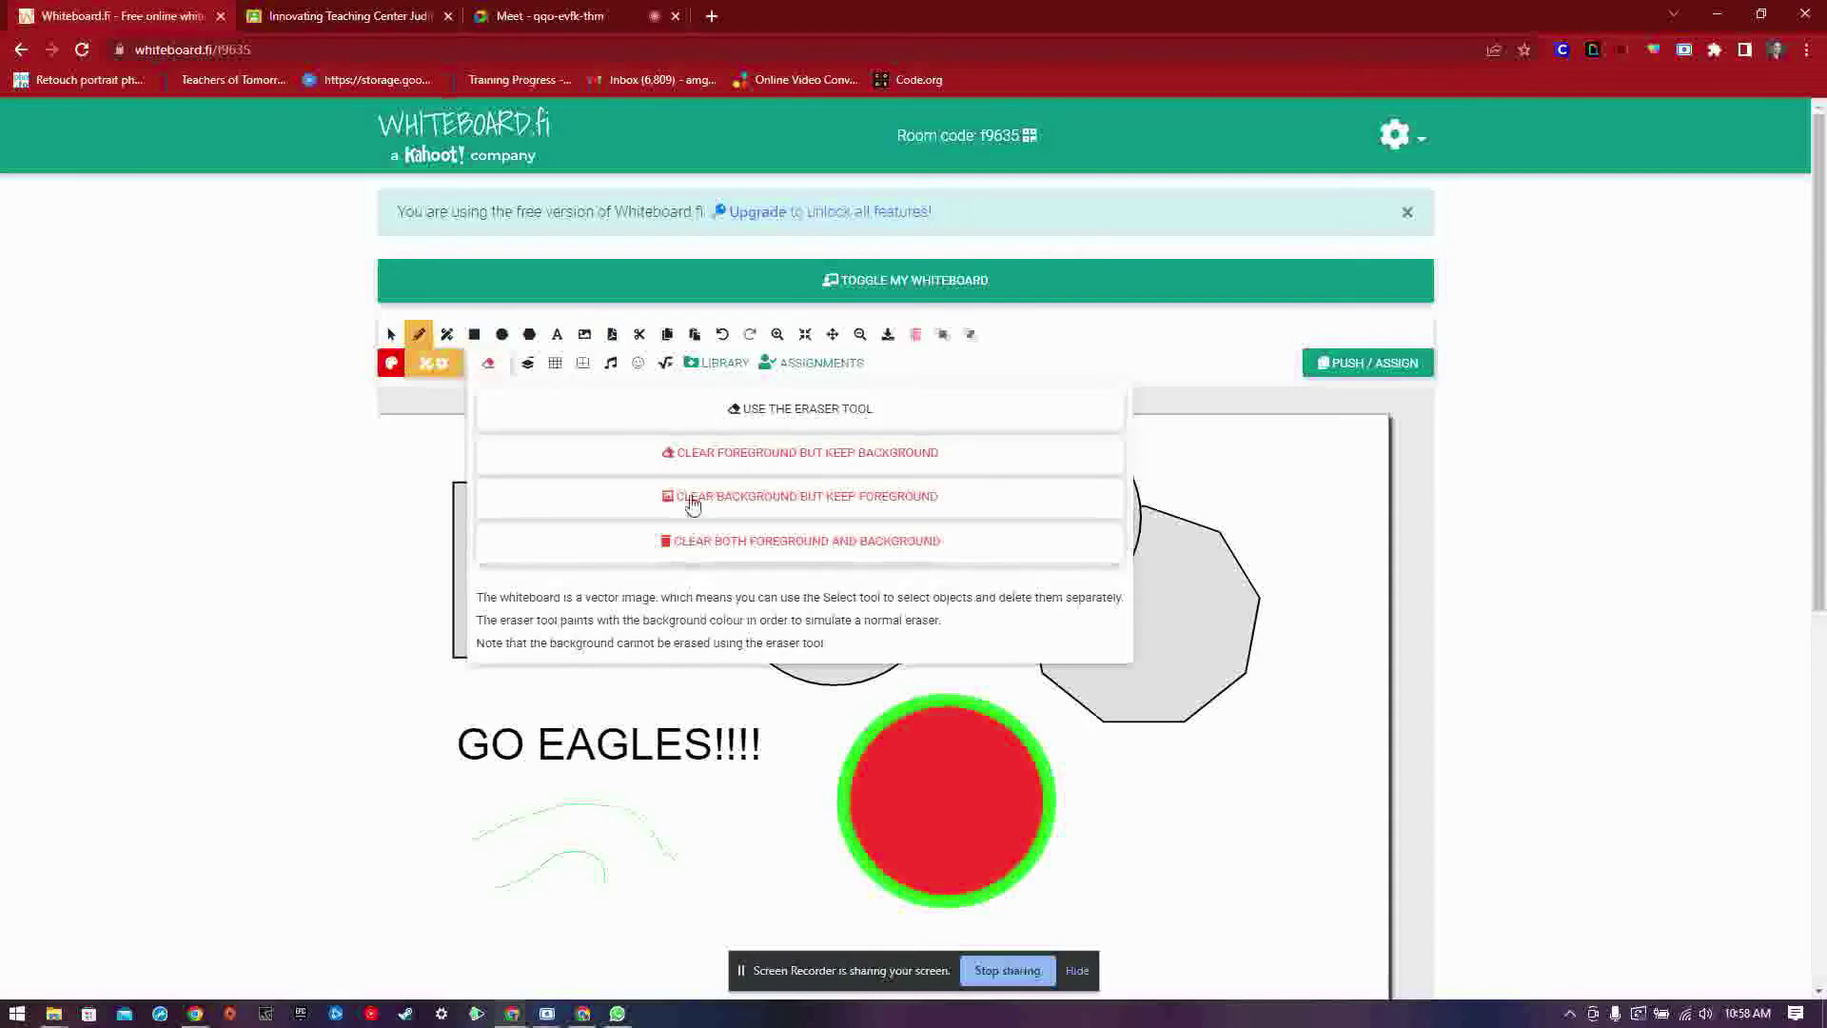
{"action": "left_click", "coordinate": [728, 409]}
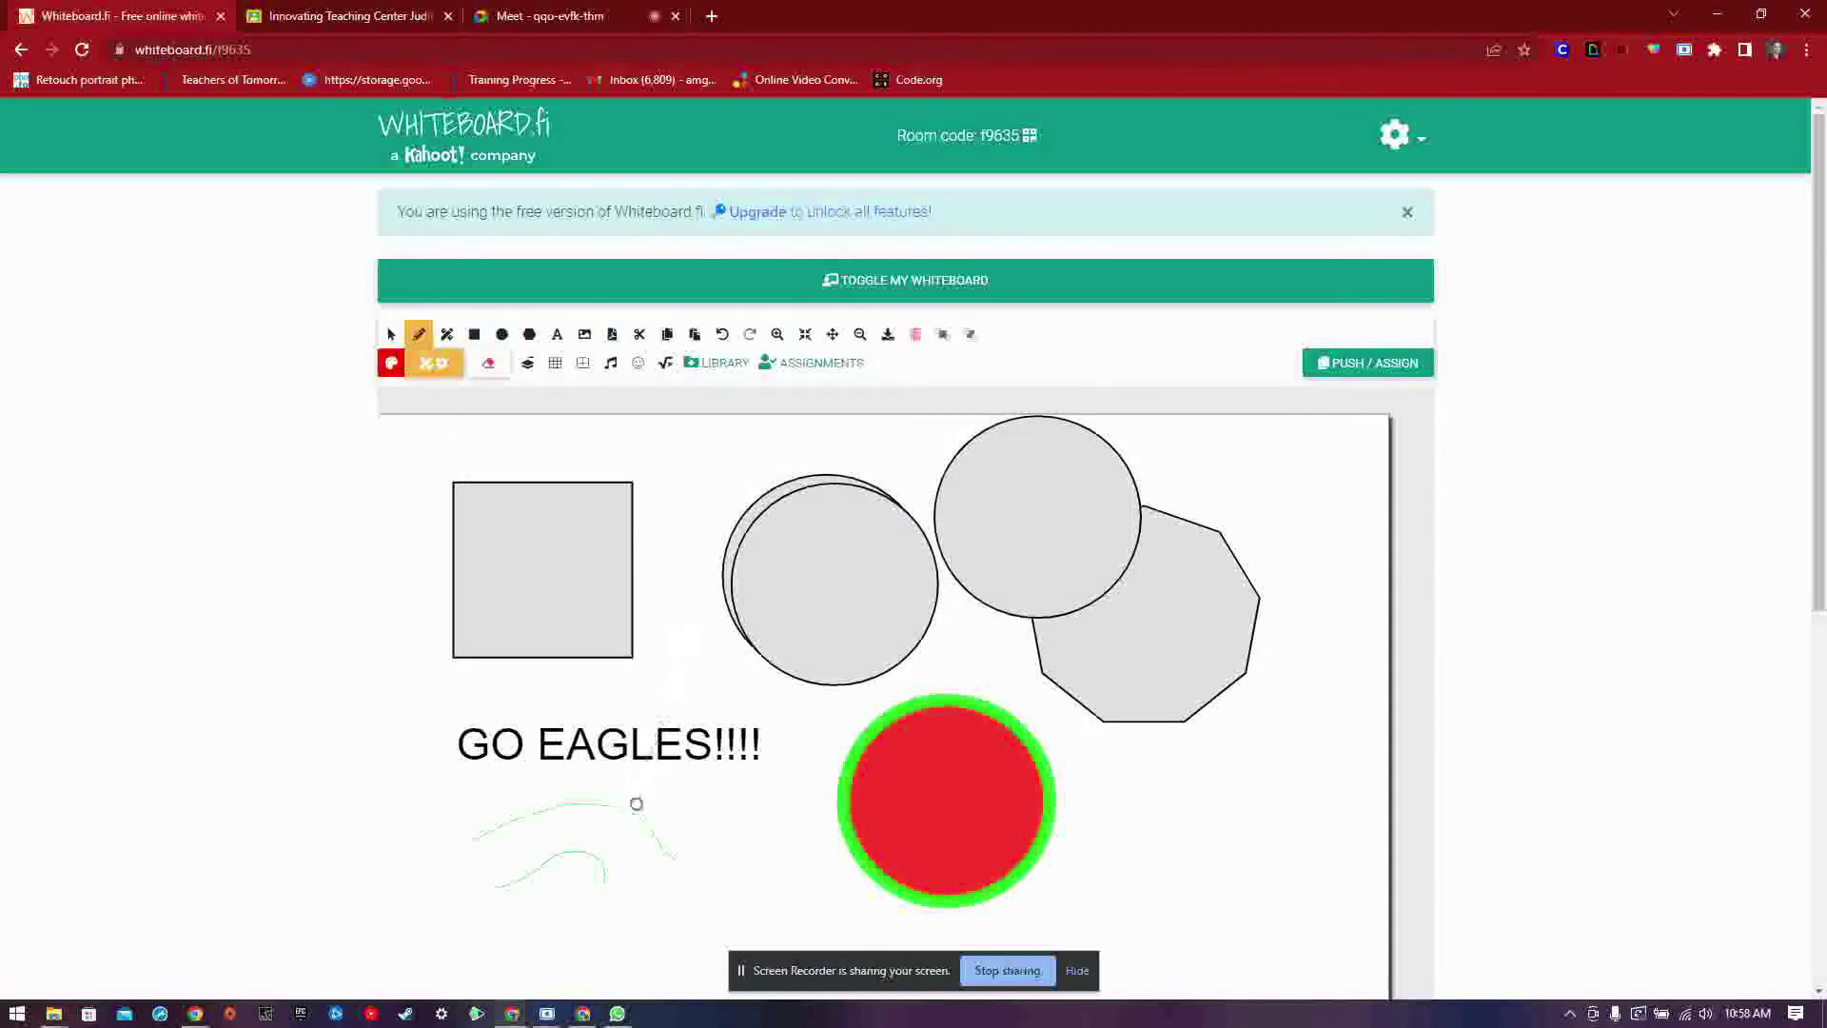
{"action": "mouse_move", "coordinate": [544, 811]}
{"action": "left_mouse_down"}
{"action": "mouse_move", "coordinate": [489, 835]}
{"action": "mouse_move", "coordinate": [588, 853]}
{"action": "left_mouse_up"}
{"action": "left_click_drag", "start_coordinate": [917, 797], "coordinate": [1031, 786]}
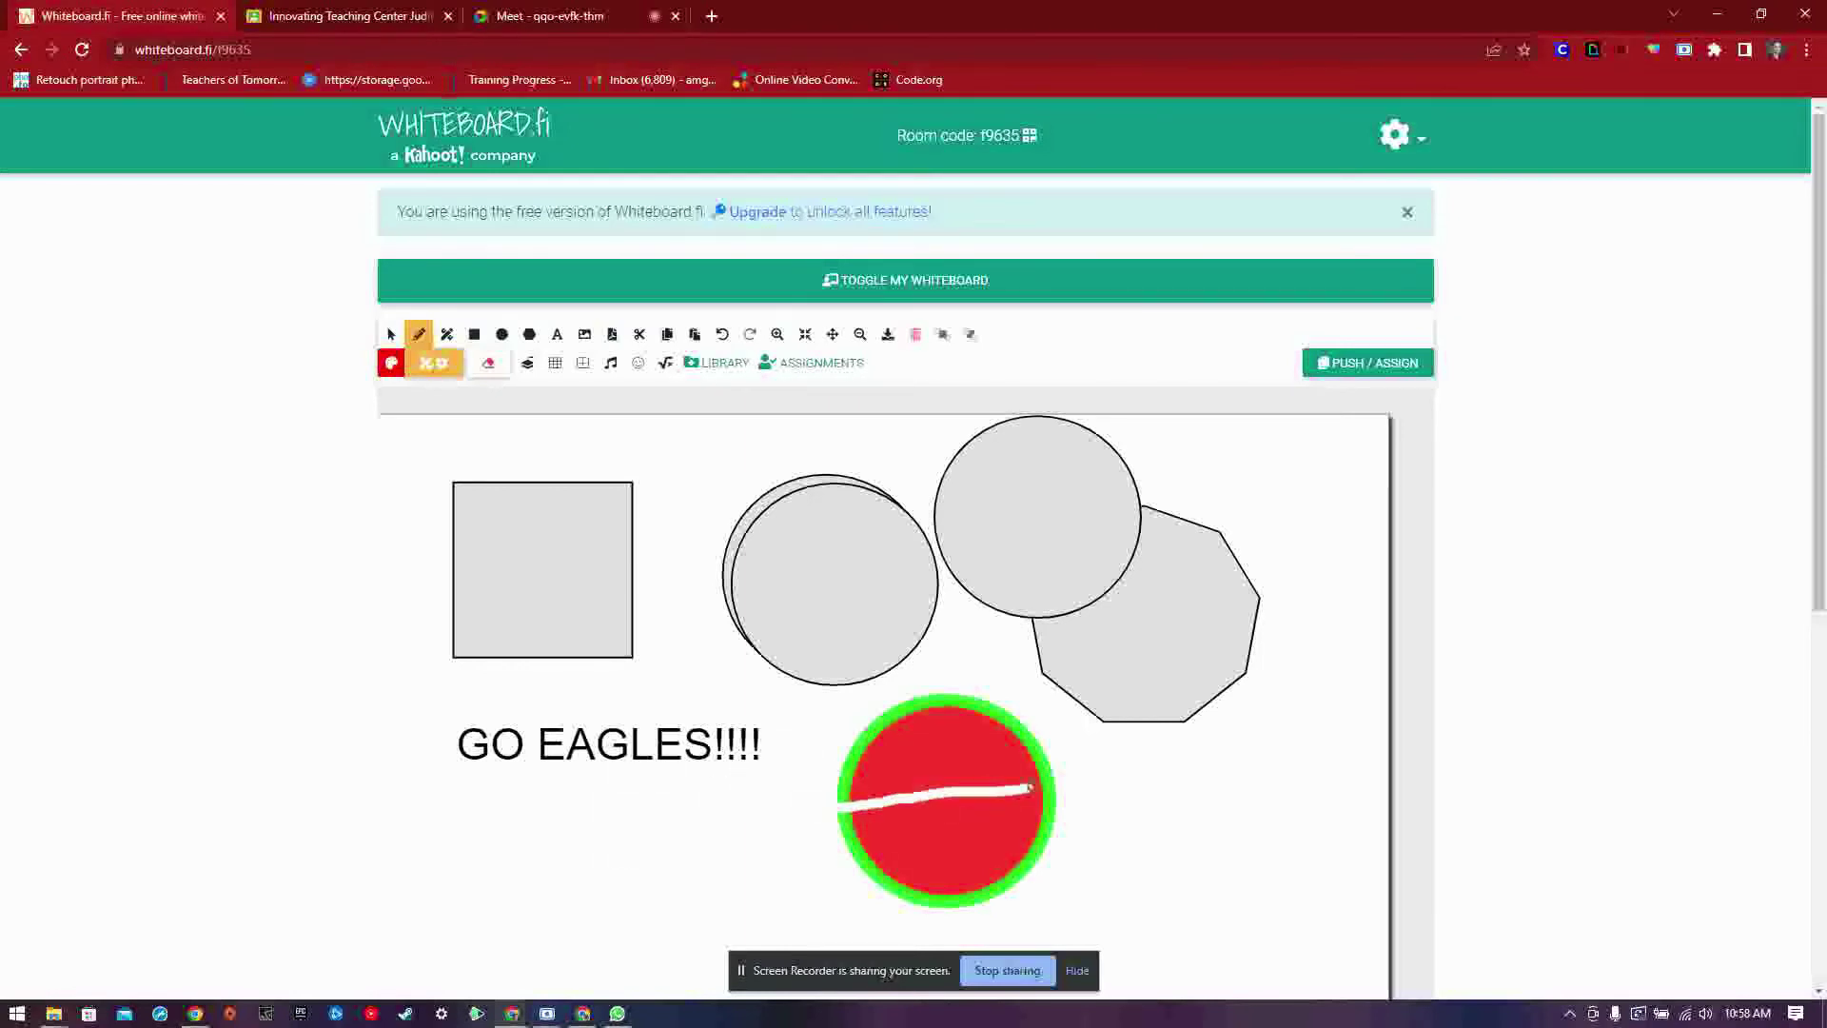
Step: Change the board background to music staff lines
{"action": "left_click", "coordinate": [528, 365]}
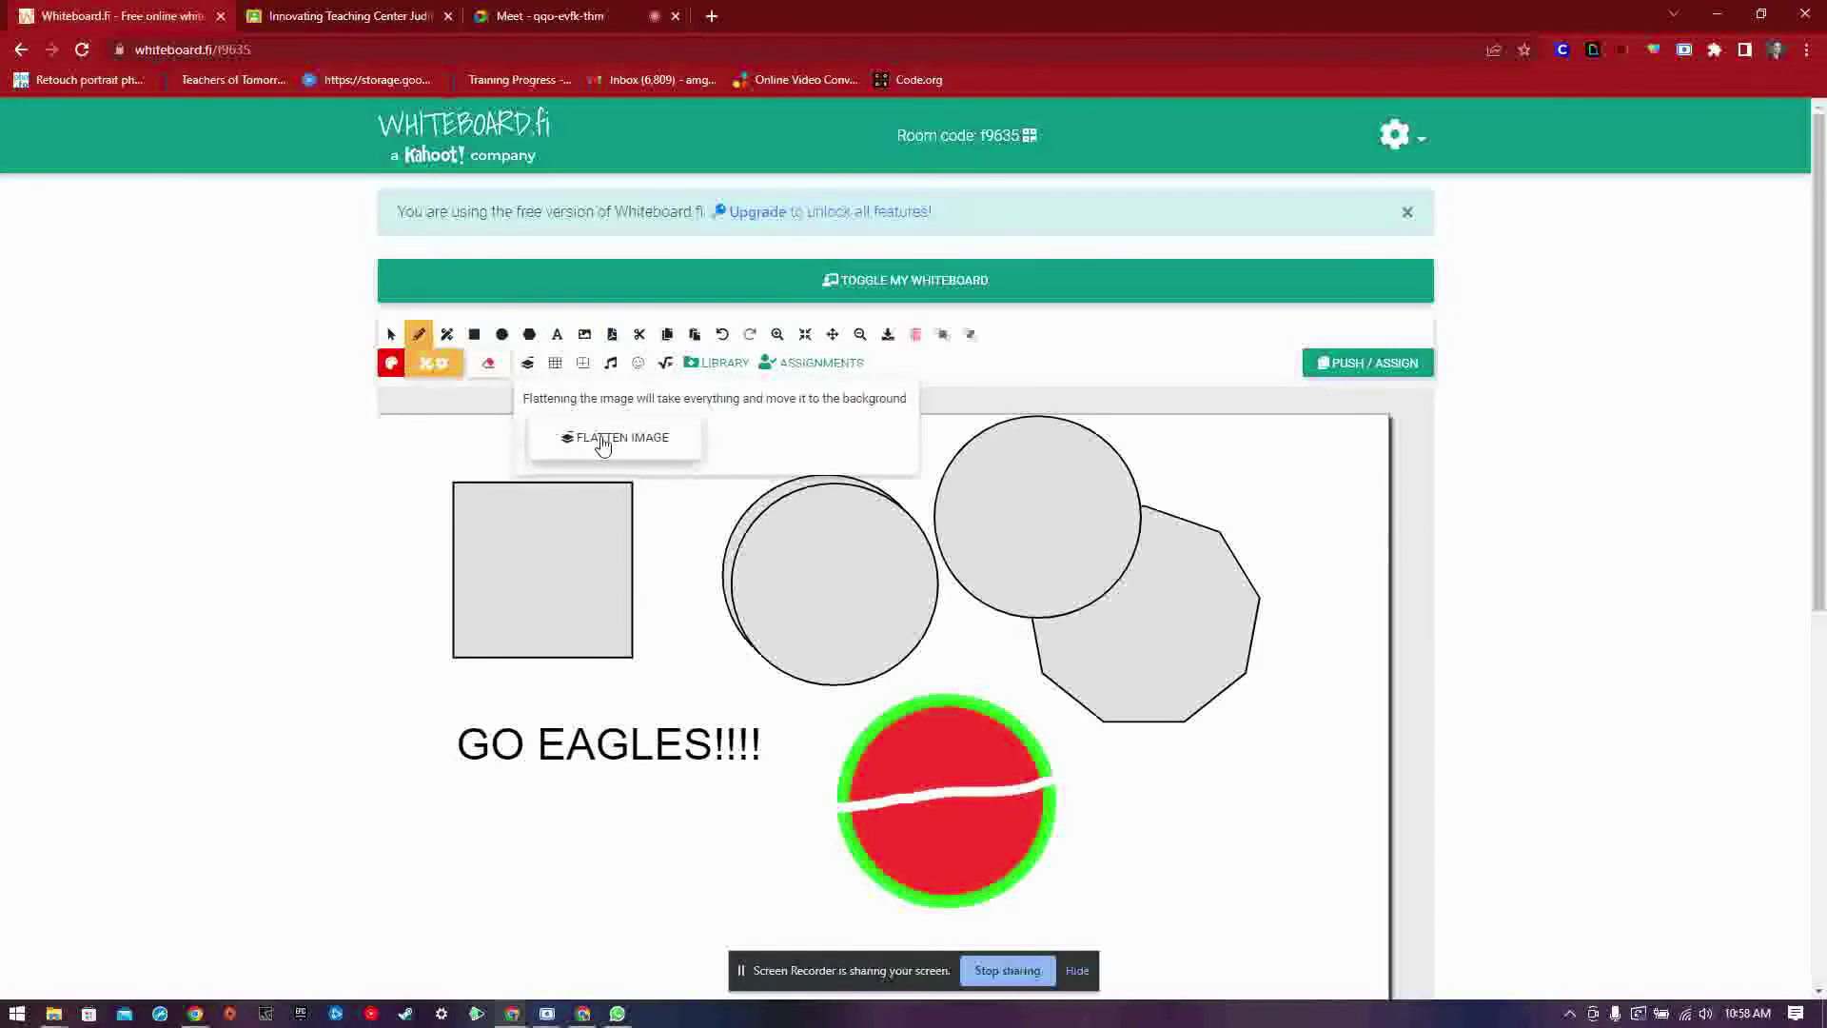
{"action": "left_click", "coordinate": [544, 365]}
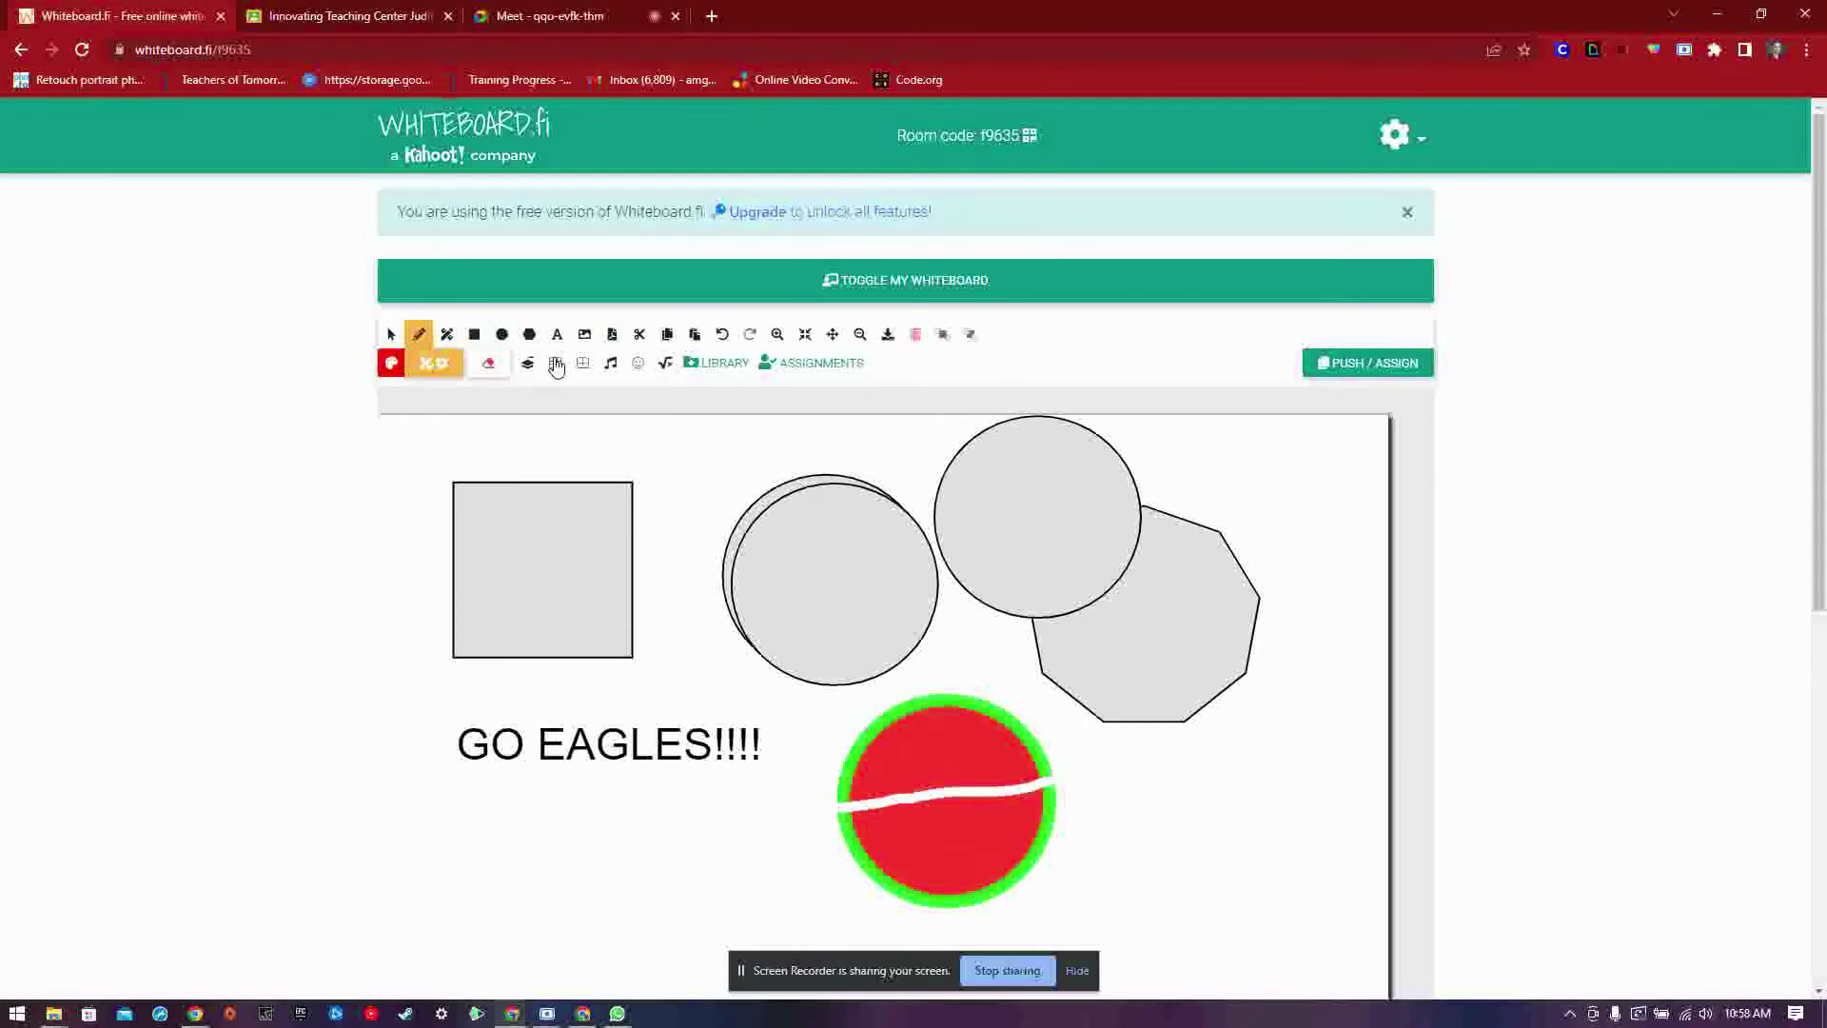
{"action": "left_click", "coordinate": [555, 364]}
{"action": "left_click", "coordinate": [585, 369]}
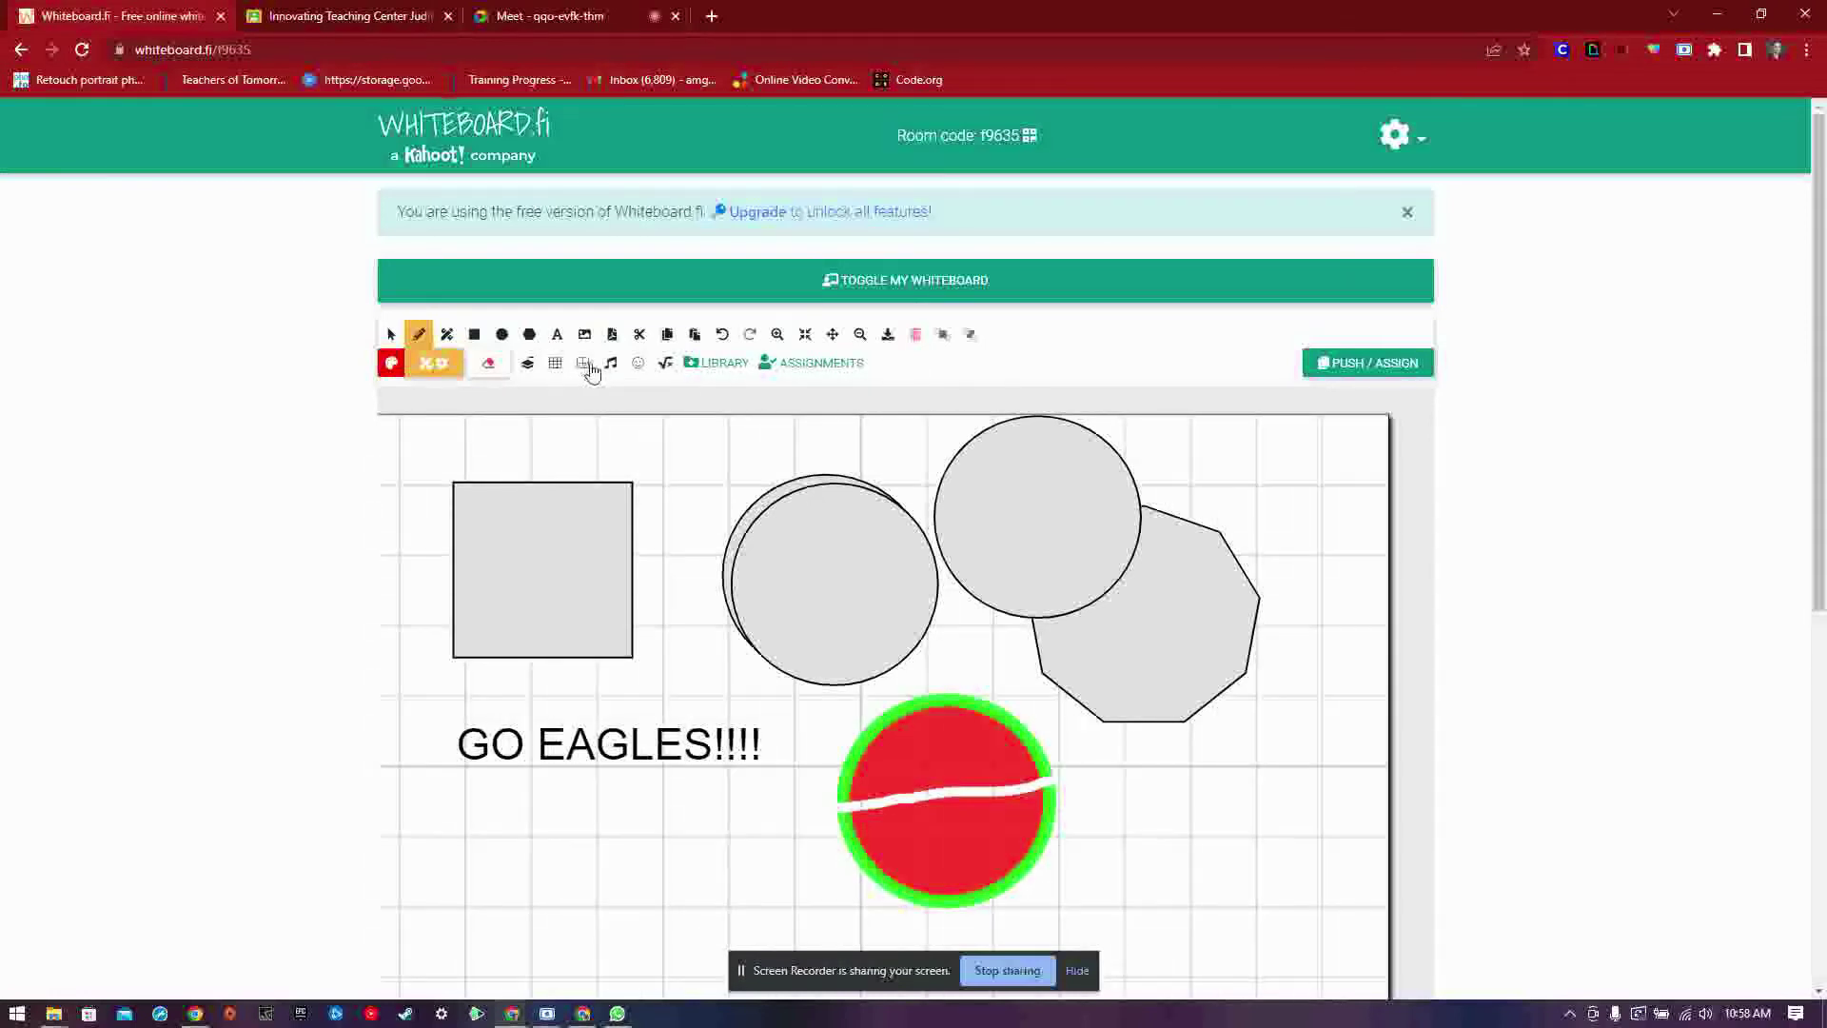
{"action": "left_click", "coordinate": [613, 367]}
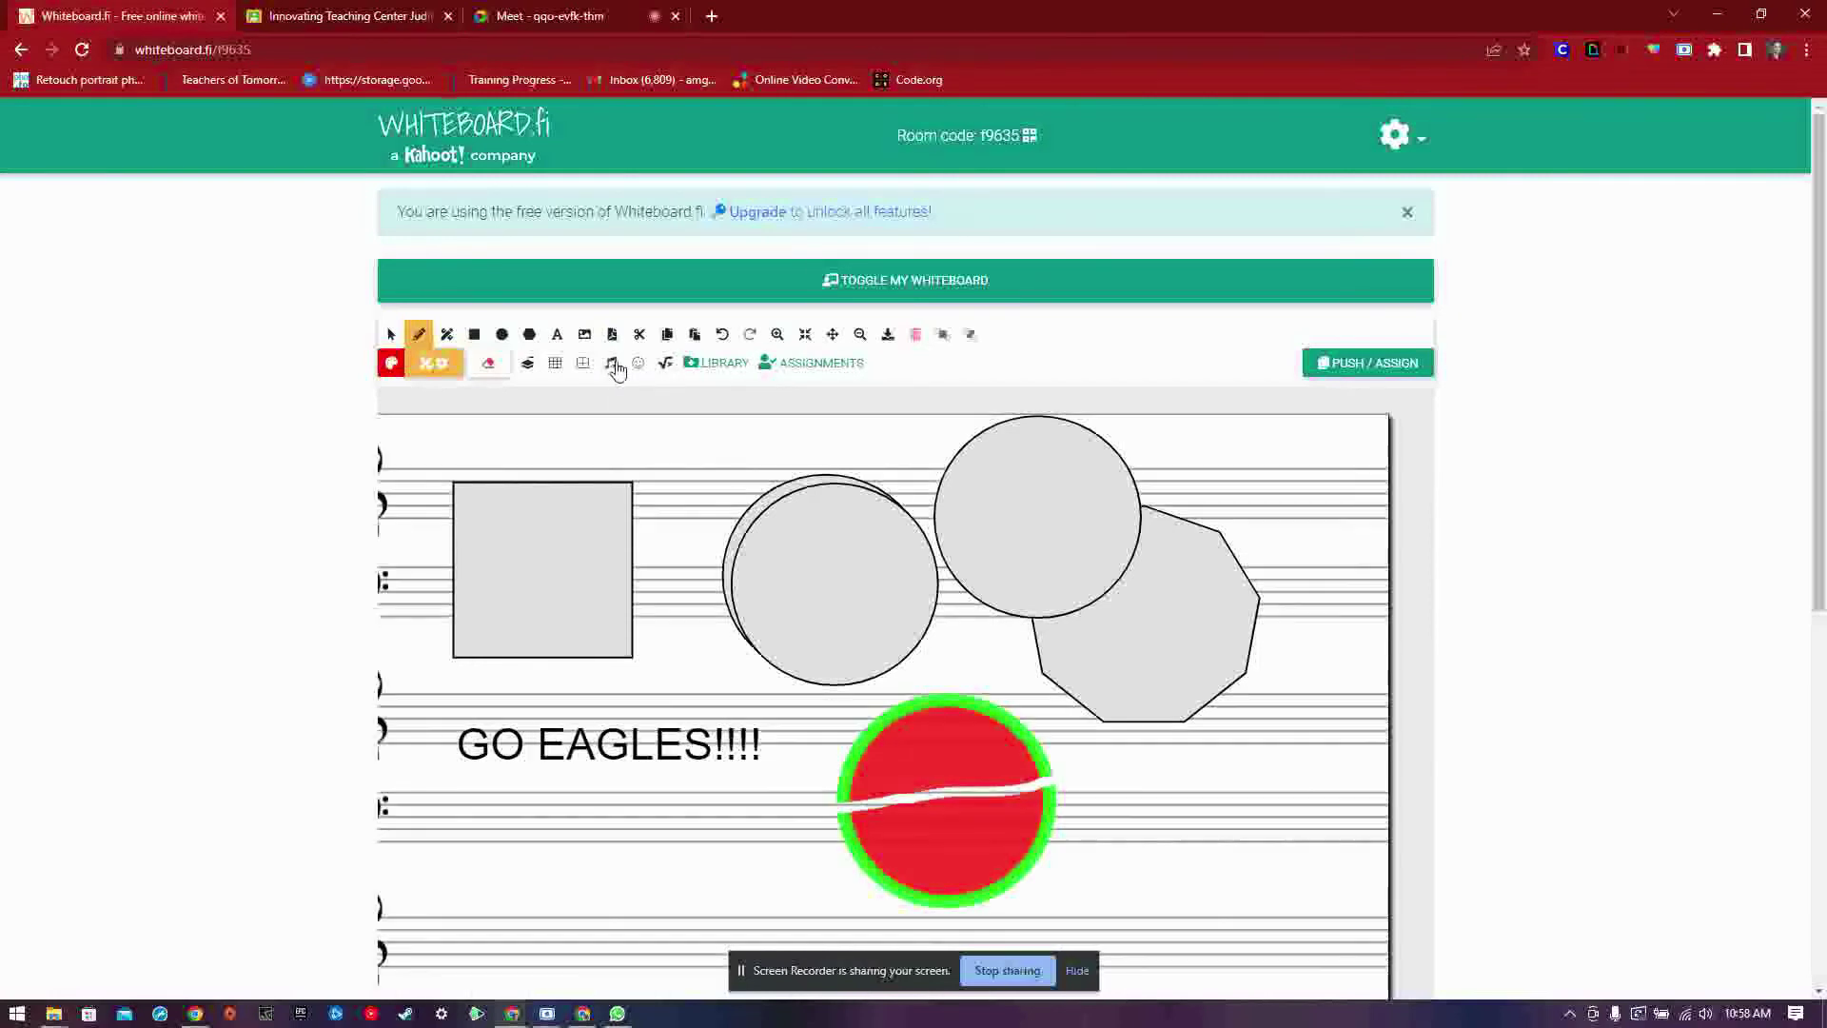
Step: Insert the star-eyes emoji and enlarge it to nearly fill the grey square
{"action": "left_click", "coordinate": [639, 365]}
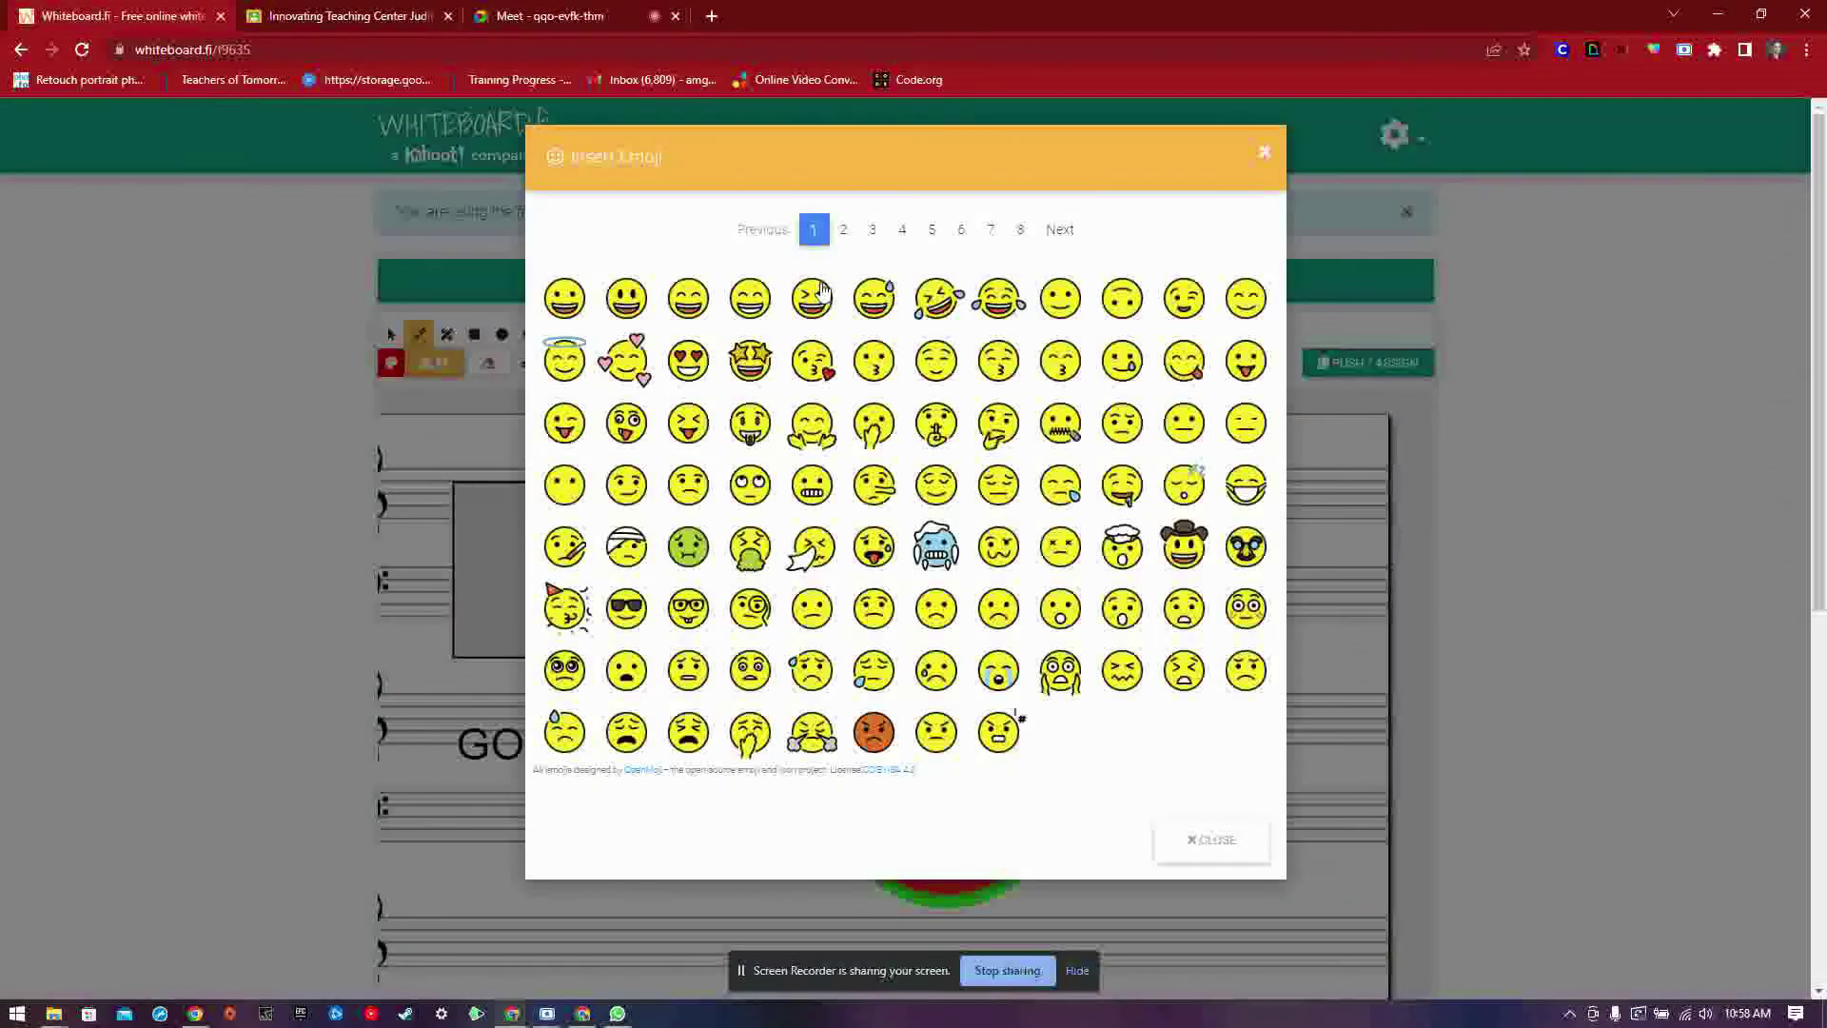
{"action": "left_click", "coordinate": [750, 360]}
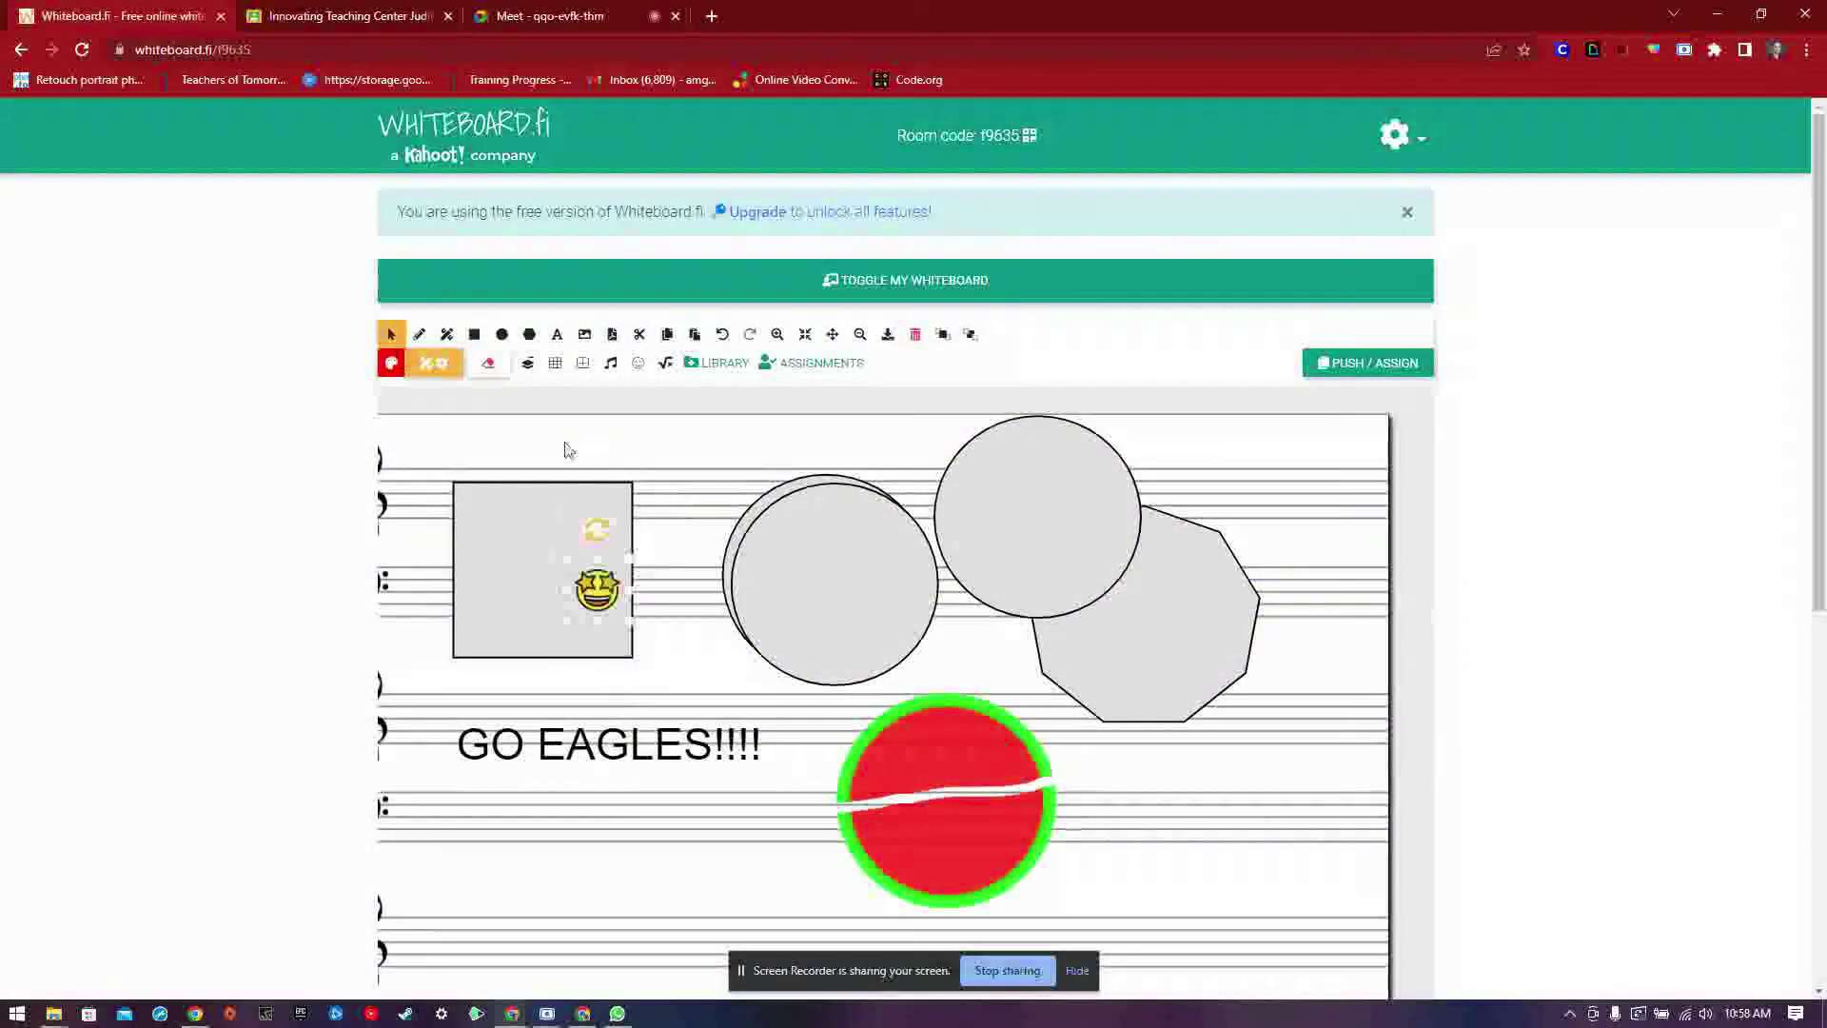
{"action": "left_click_drag", "start_coordinate": [568, 564], "coordinate": [613, 489]}
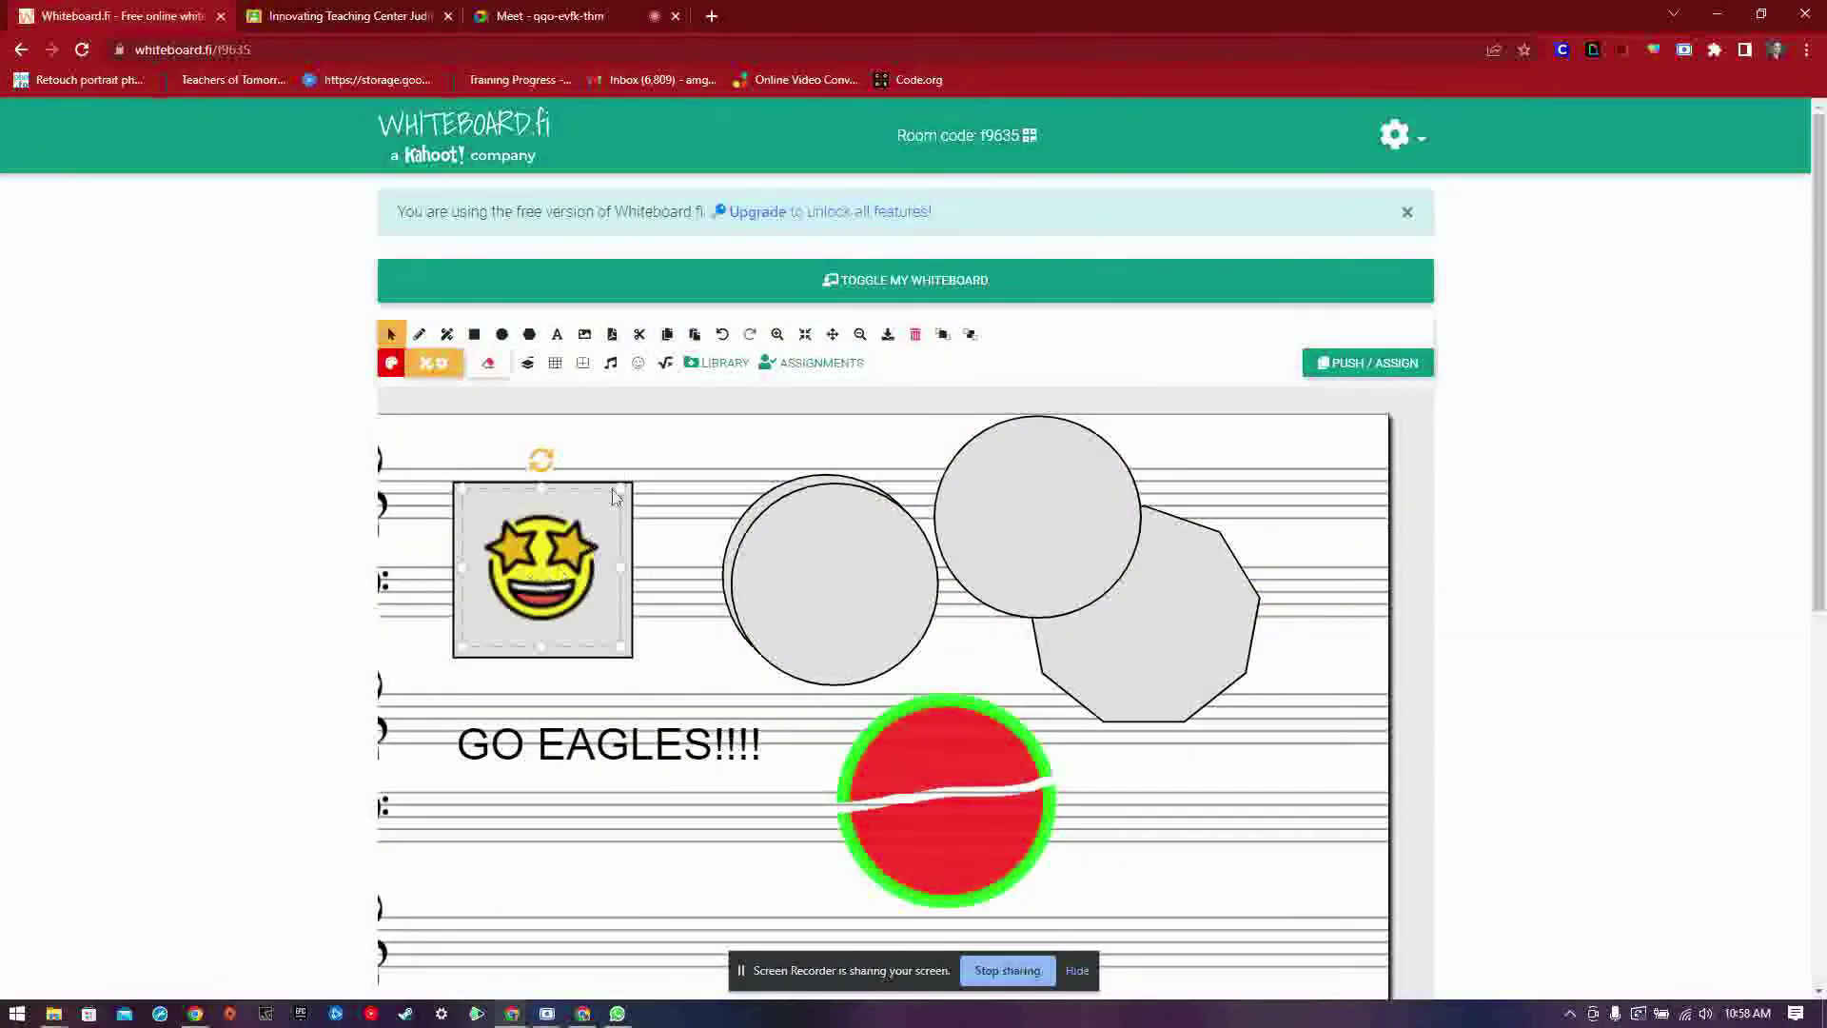
Step: Insert the equation f(x) = e^x below GO EAGLES!!!! and restore the teacher window
{"action": "left_click", "coordinate": [664, 366]}
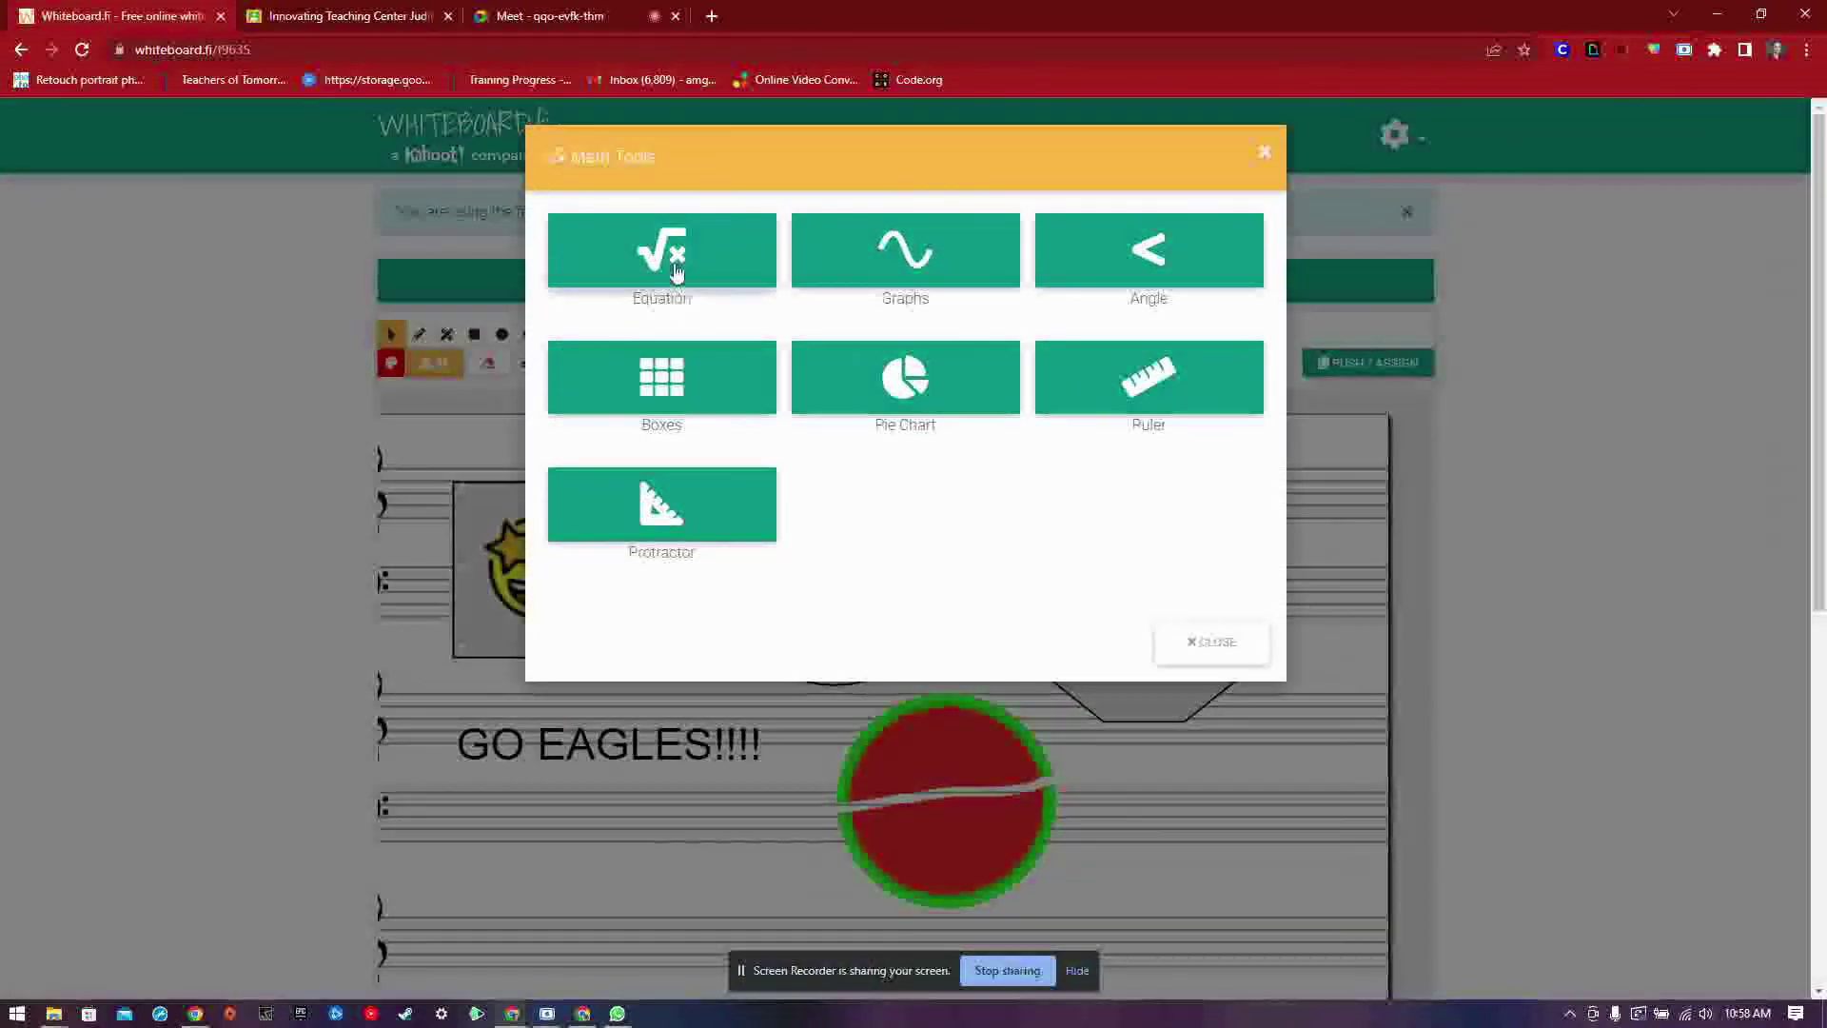
{"action": "left_click", "coordinate": [674, 262]}
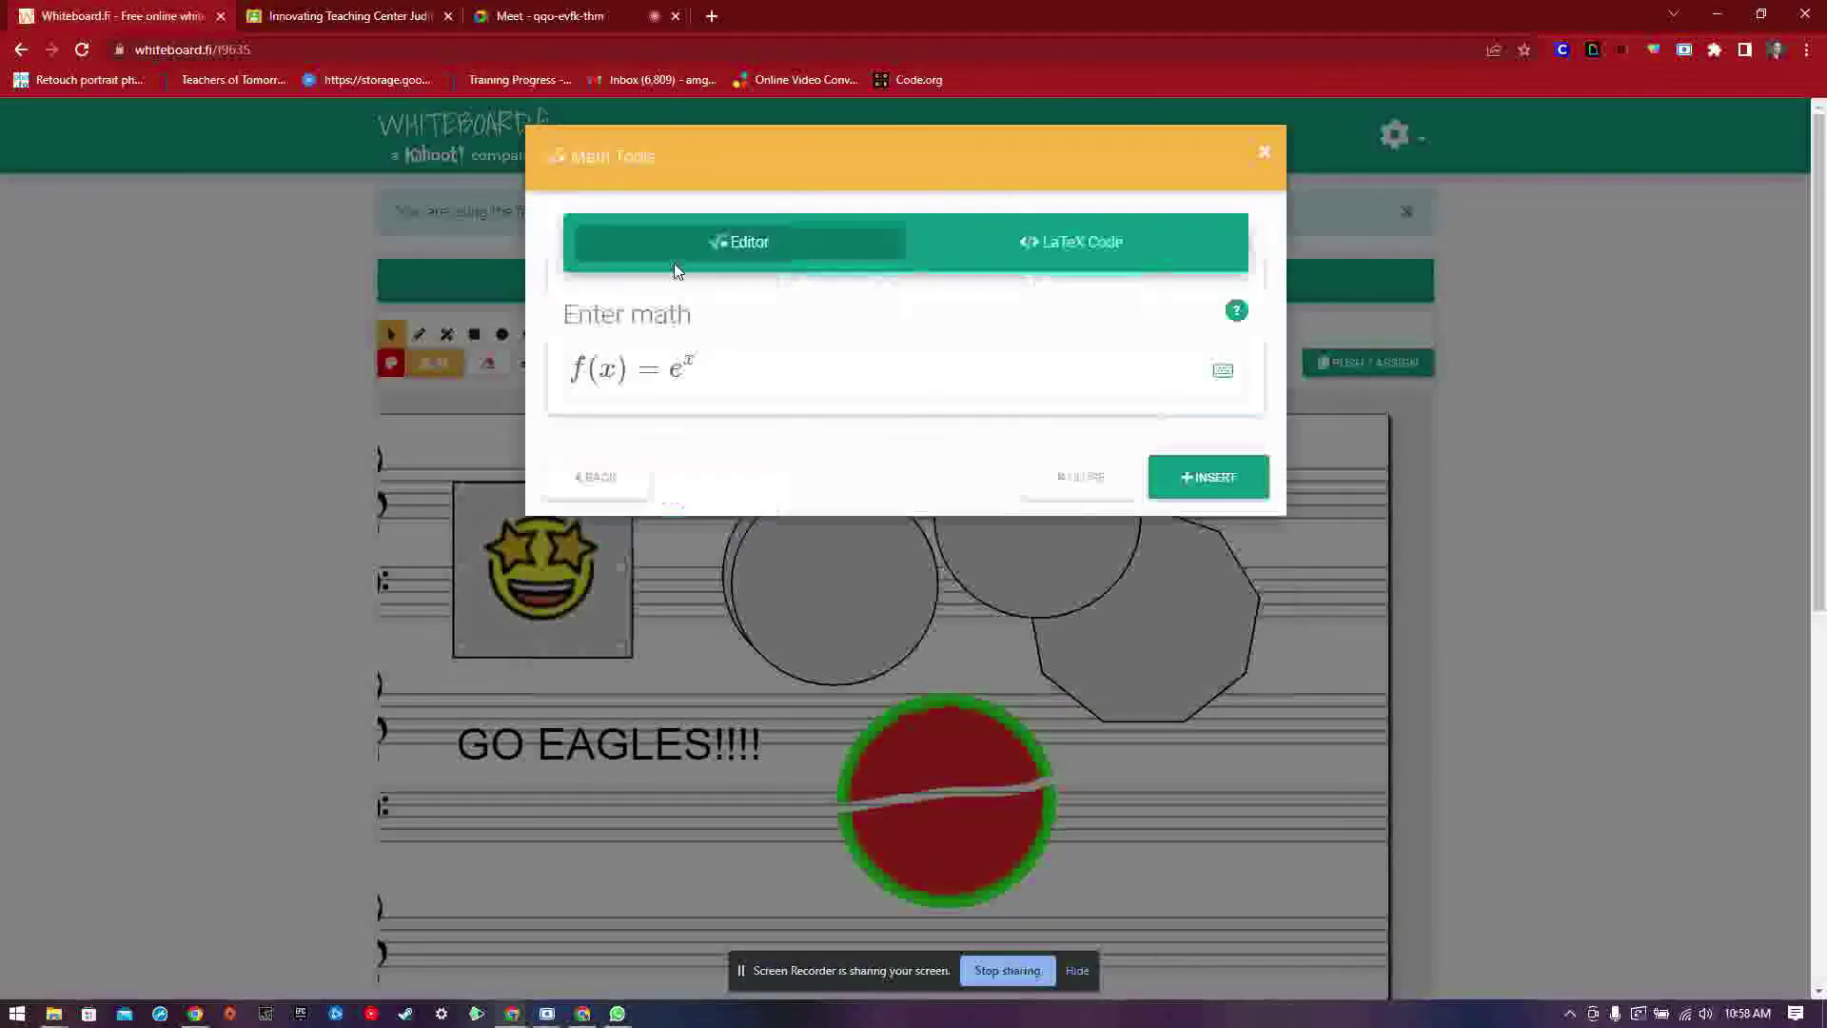
{"action": "left_click", "coordinate": [1031, 242]}
{"action": "left_click", "coordinate": [787, 245]}
{"action": "left_click", "coordinate": [755, 378]}
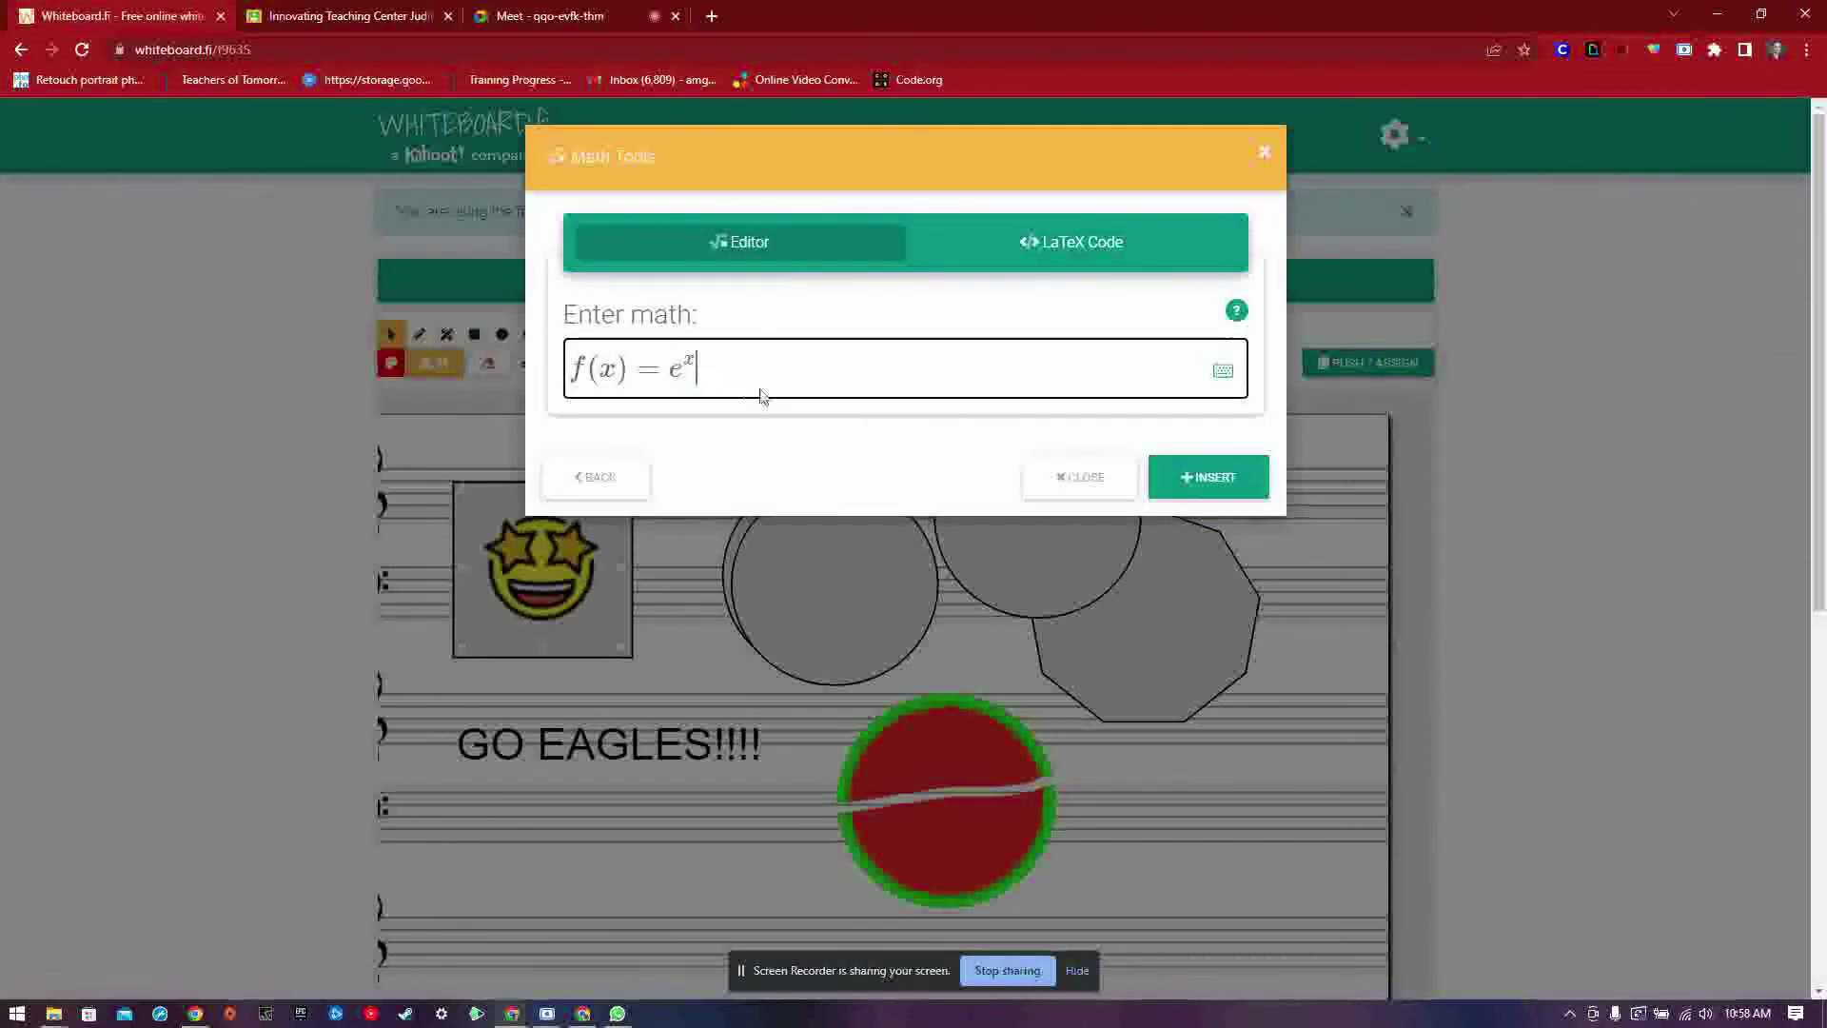
{"action": "left_click", "coordinate": [1167, 479]}
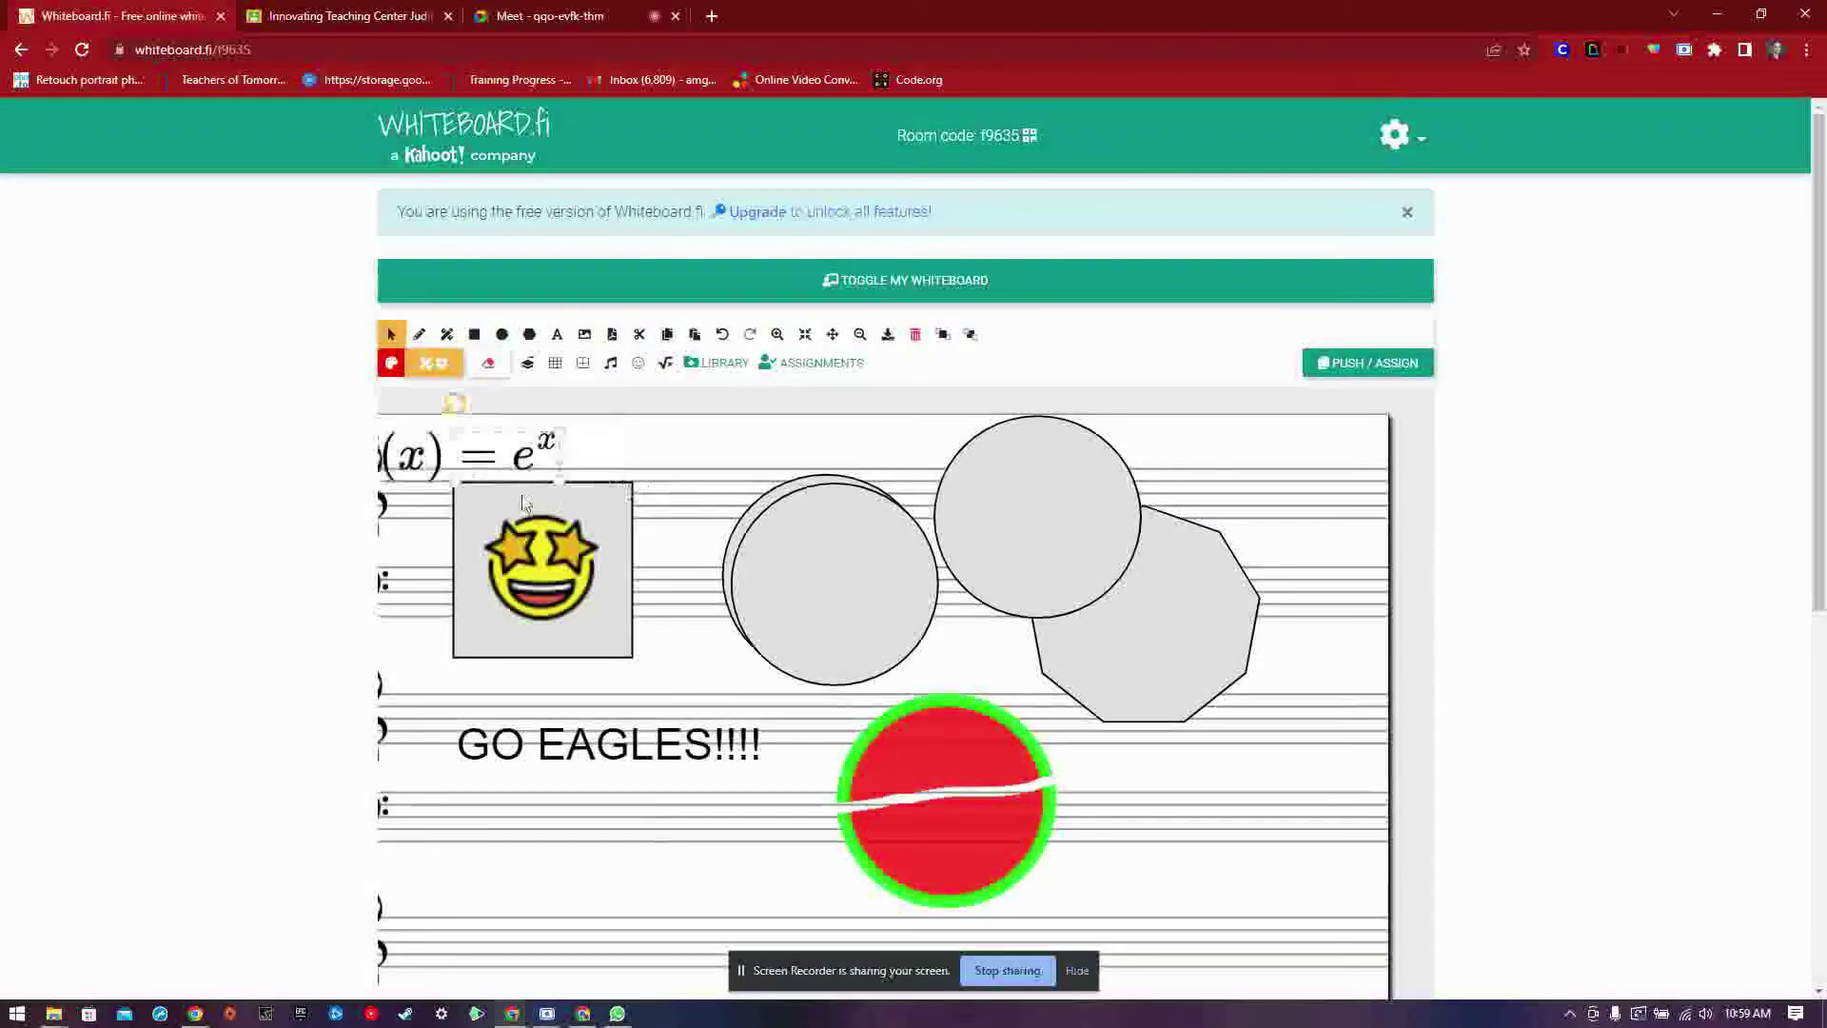
{"action": "left_click_drag", "start_coordinate": [498, 456], "coordinate": [679, 873]}
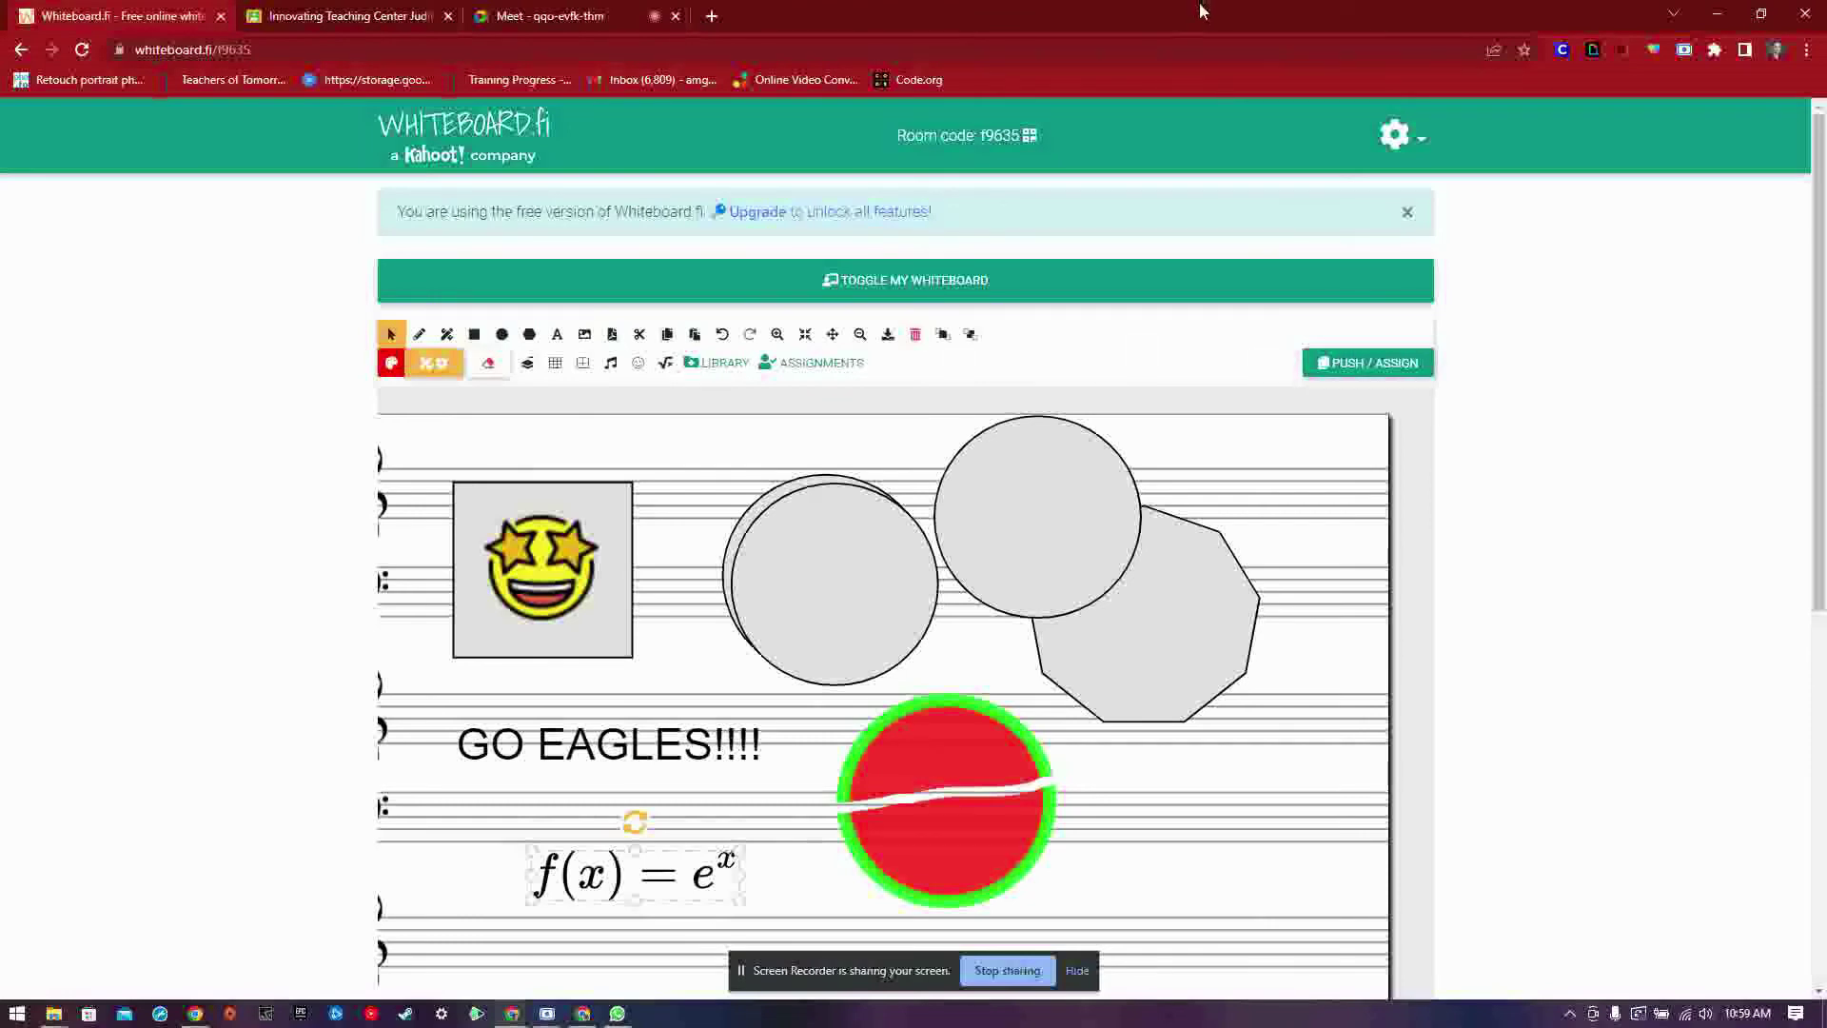
{"action": "left_click_drag", "start_coordinate": [1206, 9], "coordinate": [2, 361]}
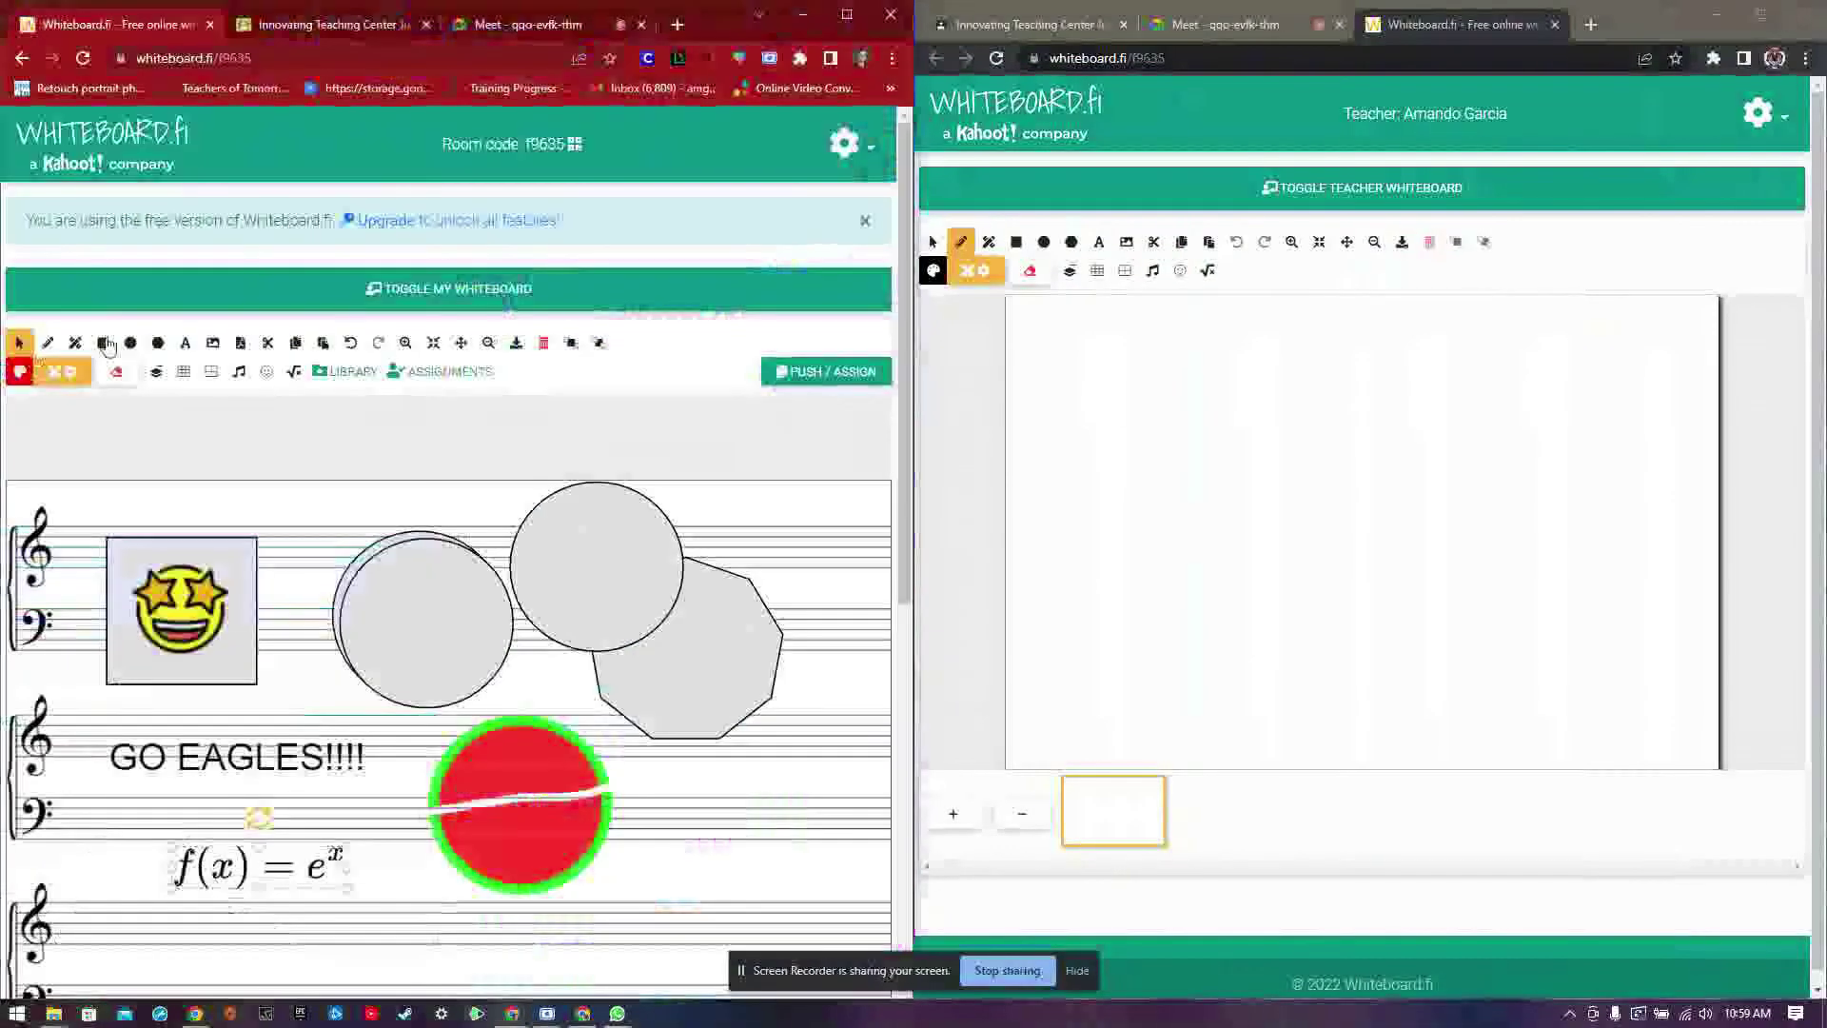
Step: Use PUSH / ASSIGN to push the current page to the students
{"action": "left_click", "coordinate": [826, 371]}
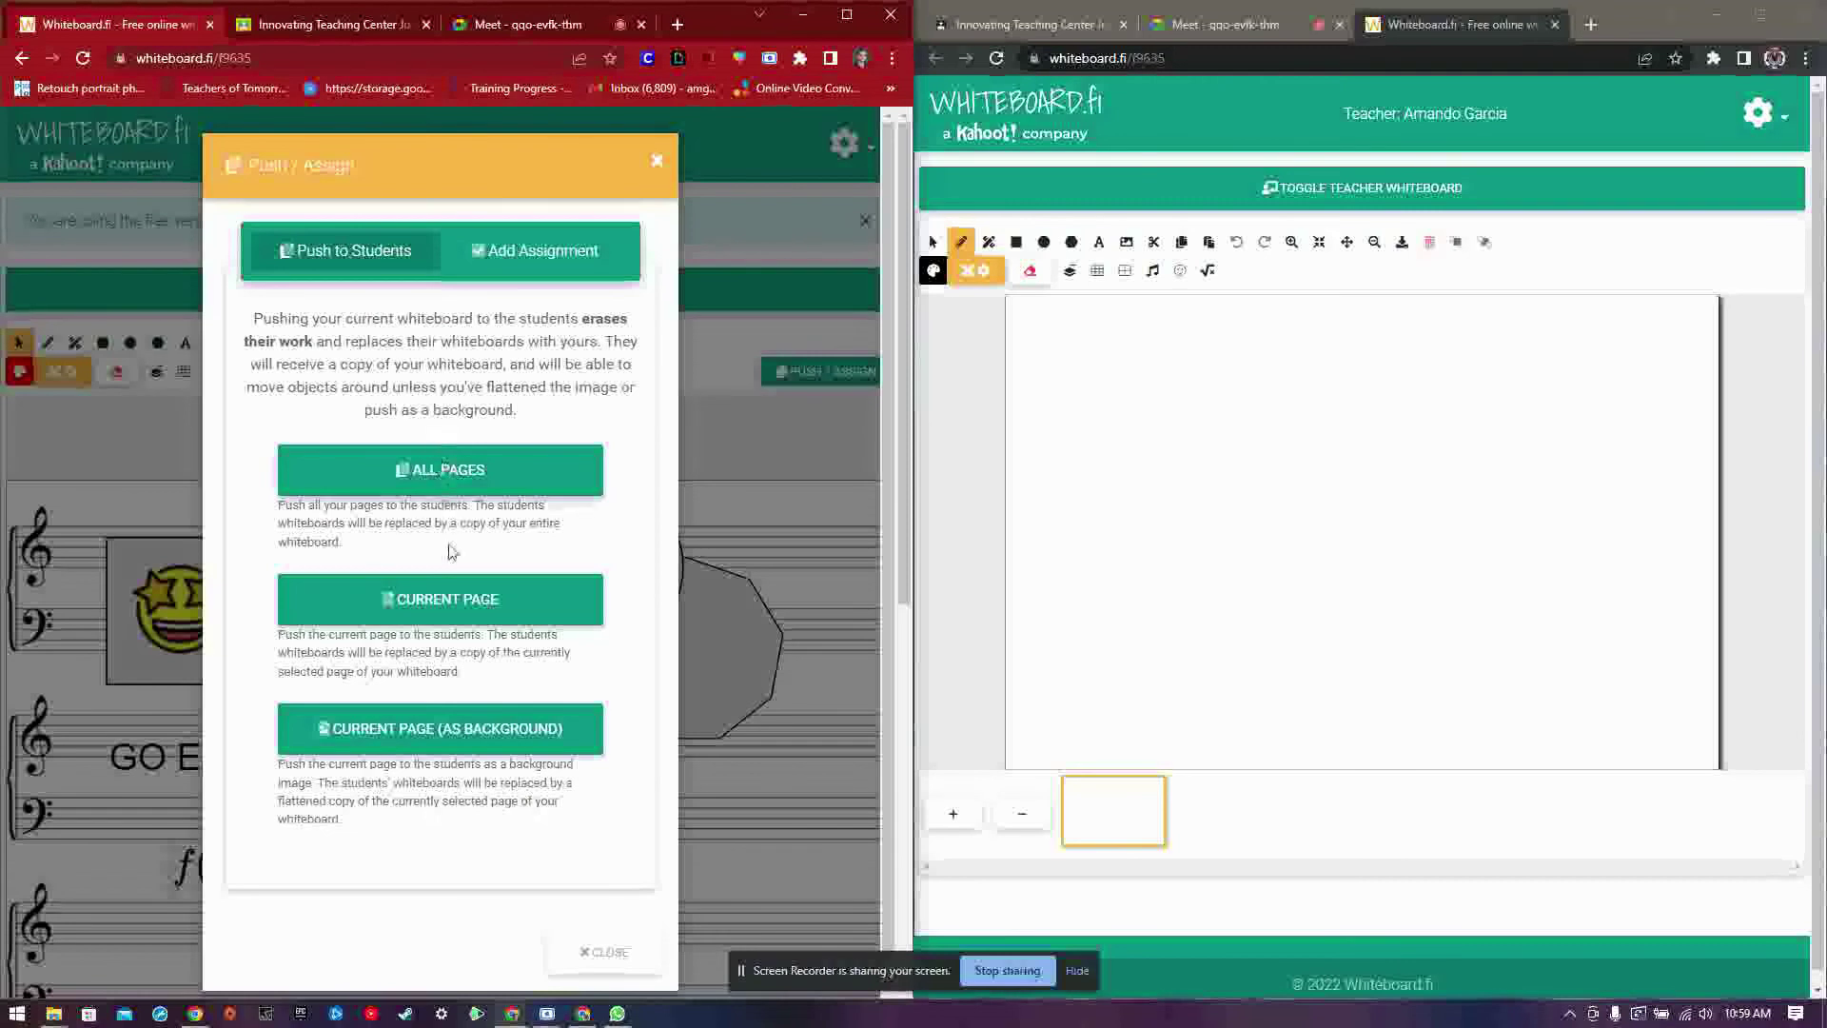
{"action": "left_click", "coordinate": [451, 599]}
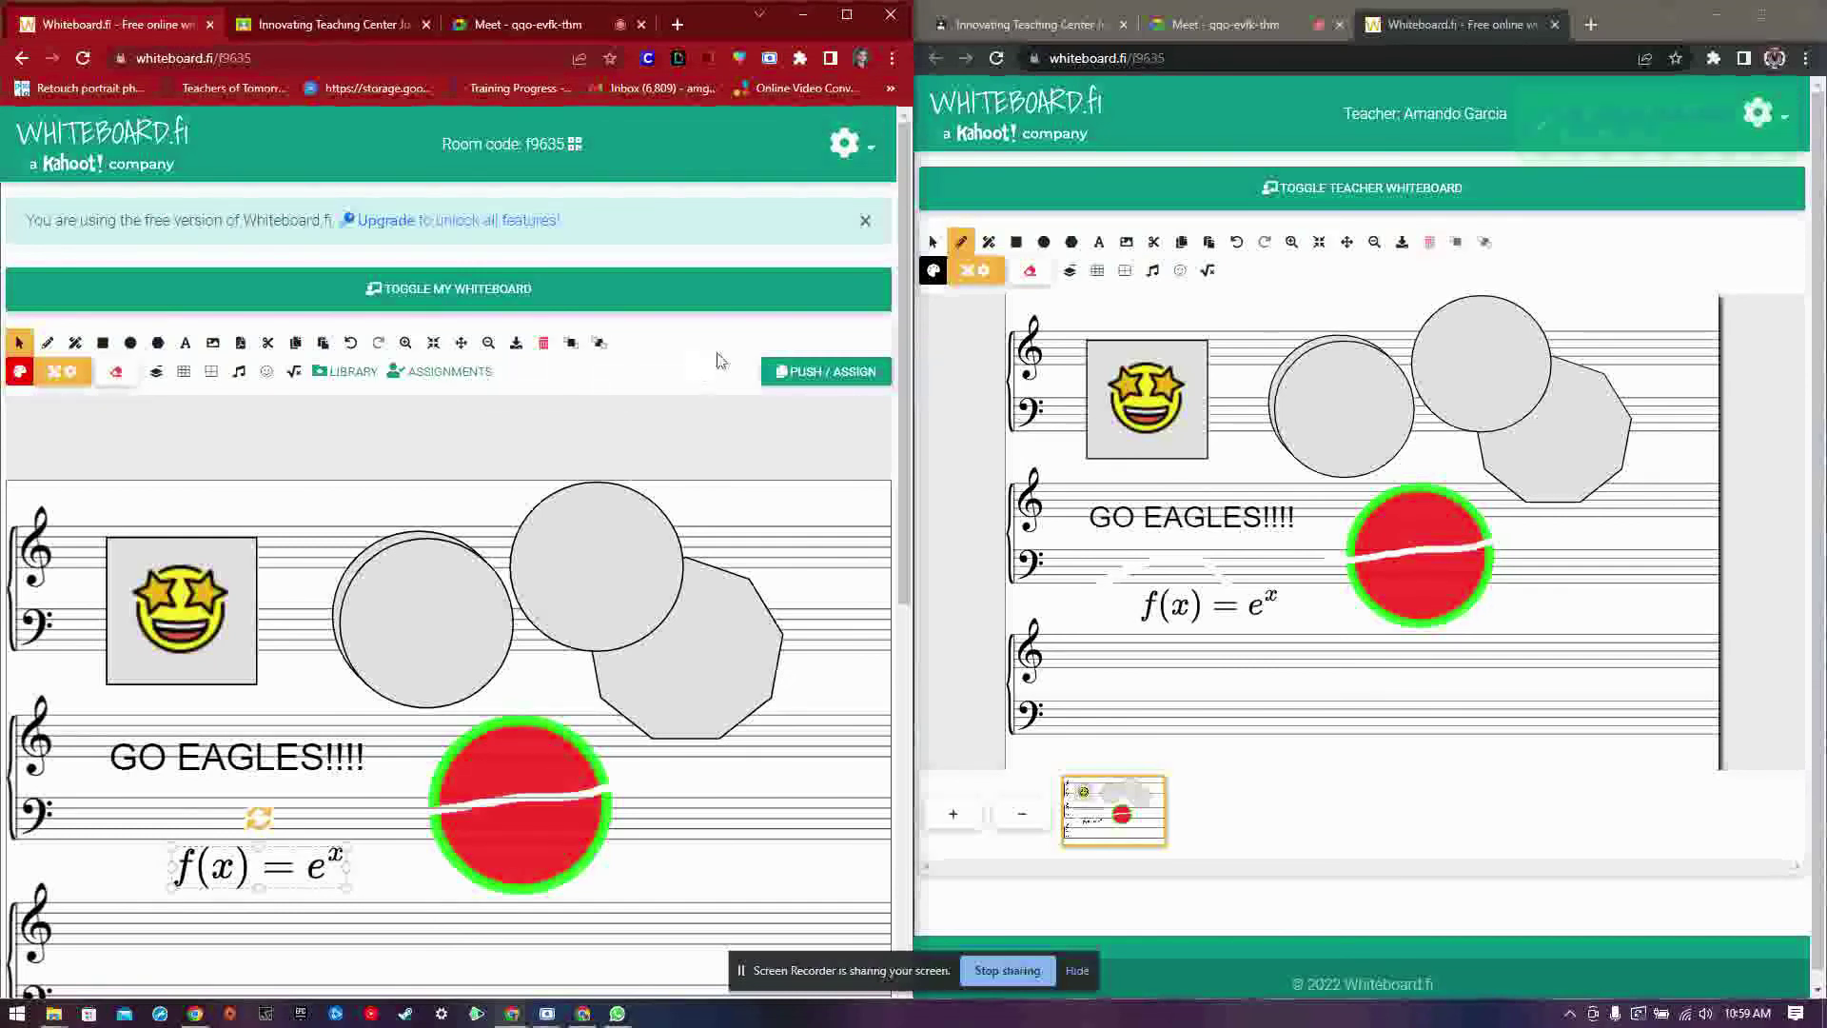
{"action": "left_click", "coordinate": [1009, 974]}
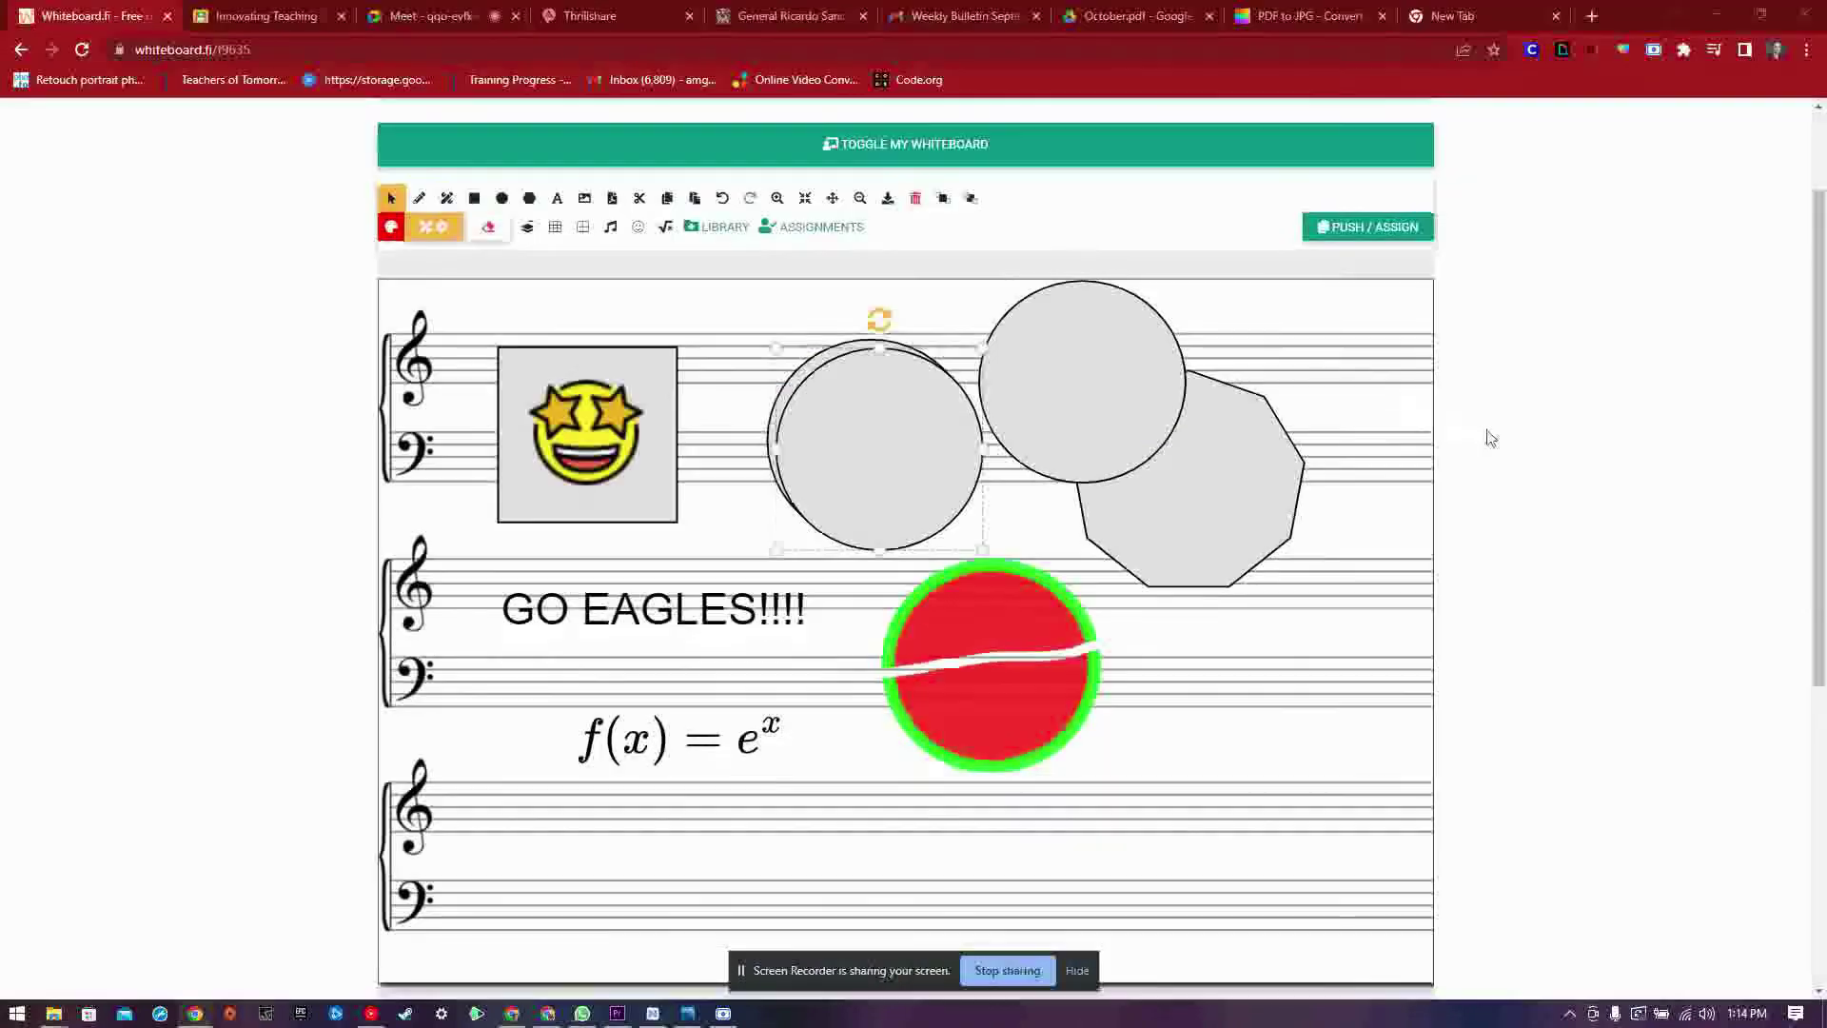
Step: Add a blank second page, toggle both pages' student visibility, and preview the student's board
{"action": "scroll", "coordinate": [1484, 437], "scroll_direction": "down", "scroll_amount": 6}
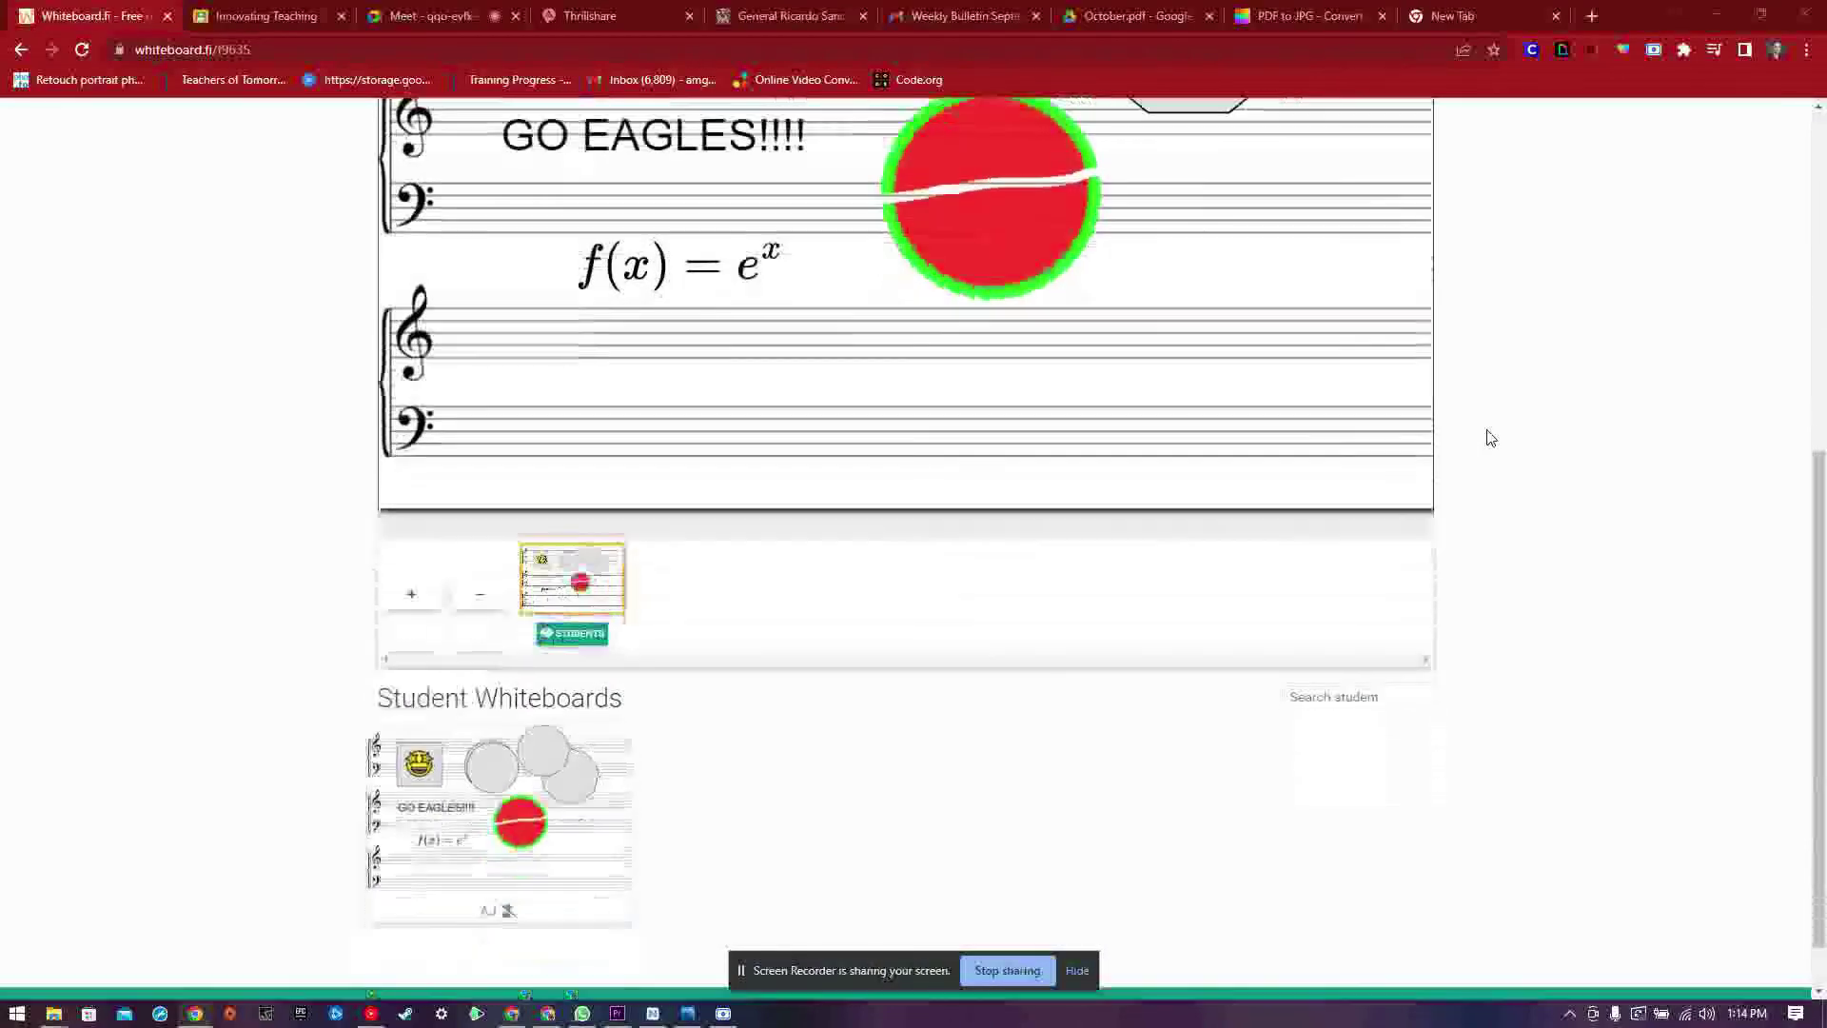
{"action": "left_click", "coordinate": [412, 538]}
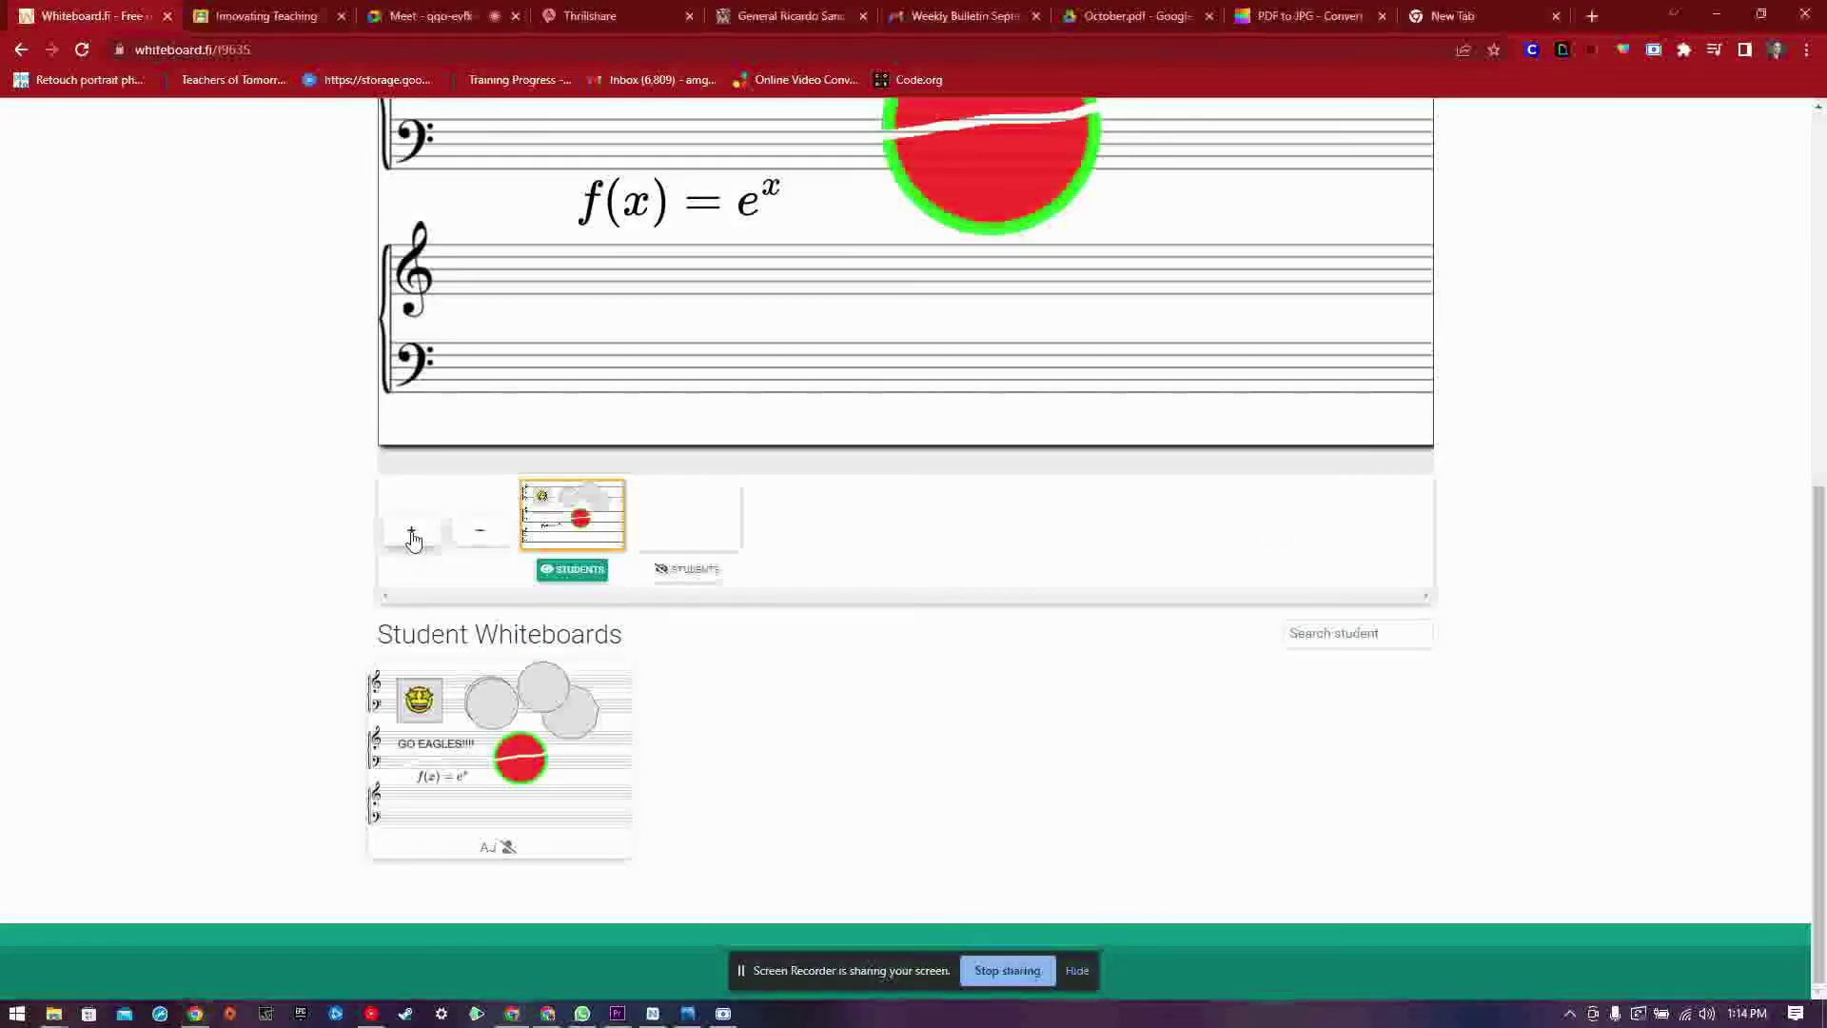
{"action": "left_click", "coordinate": [669, 574]}
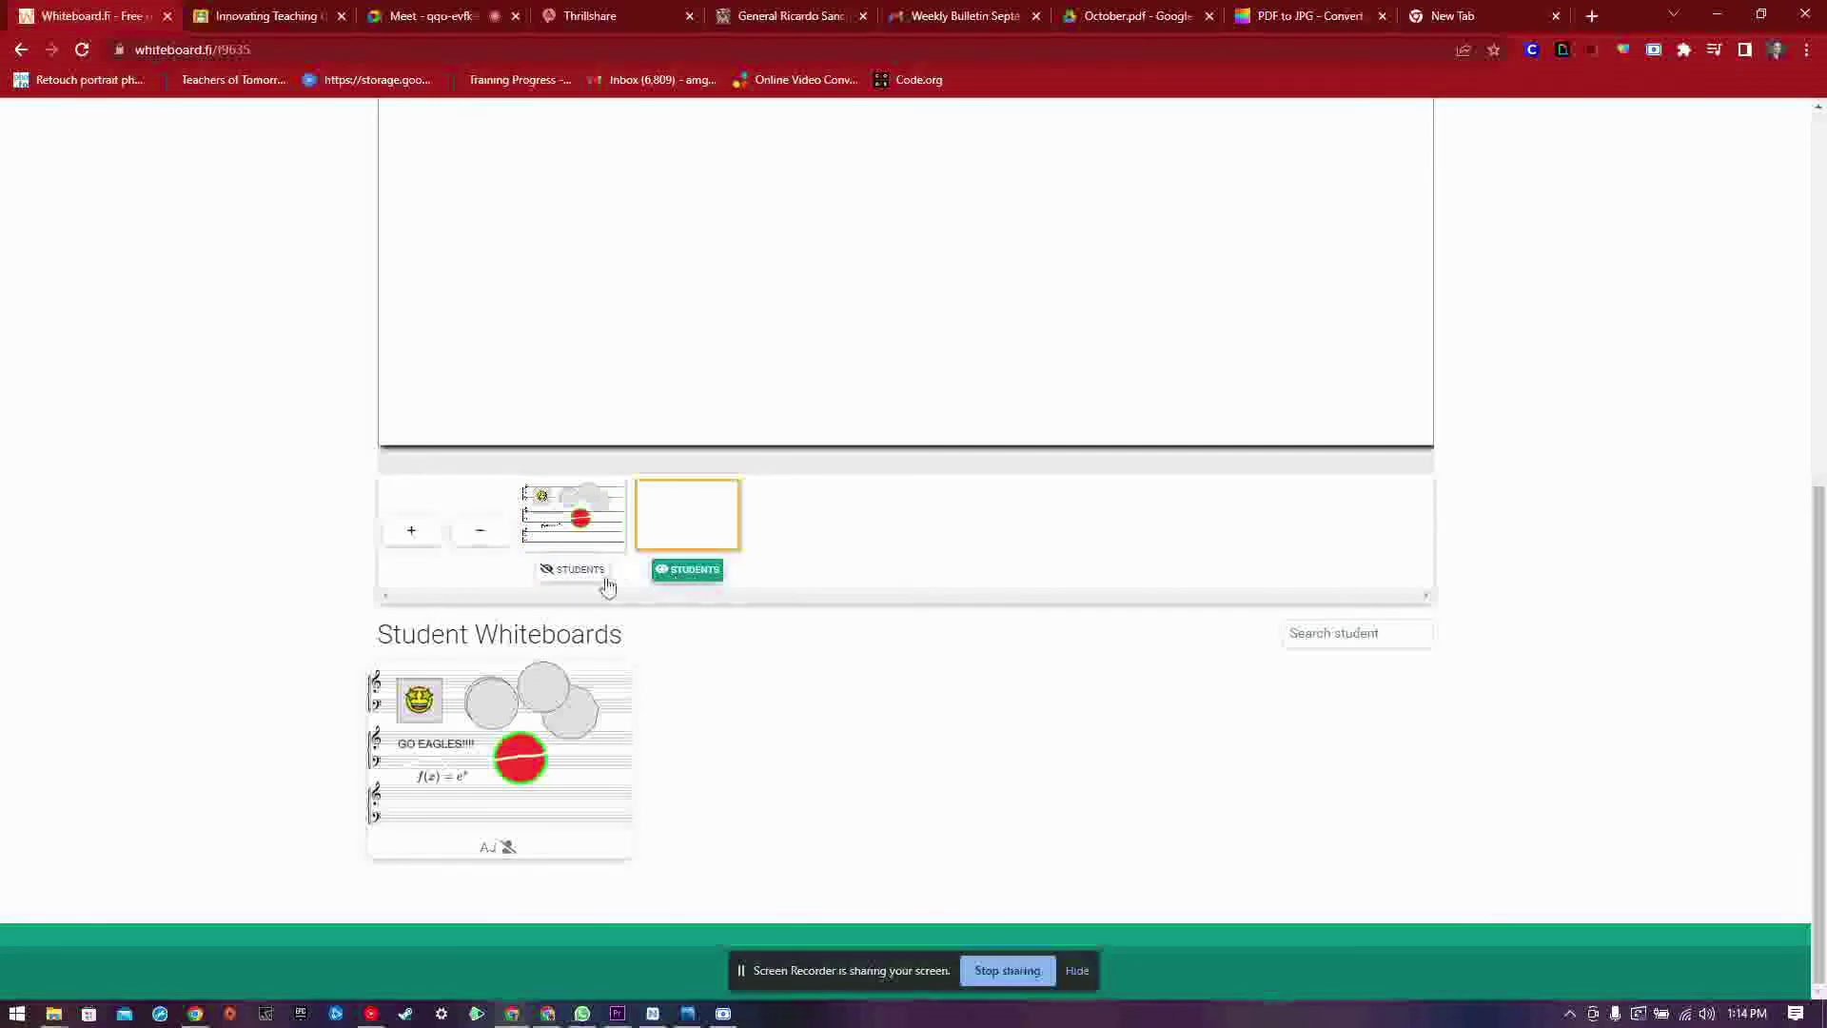
{"action": "left_click", "coordinate": [563, 573]}
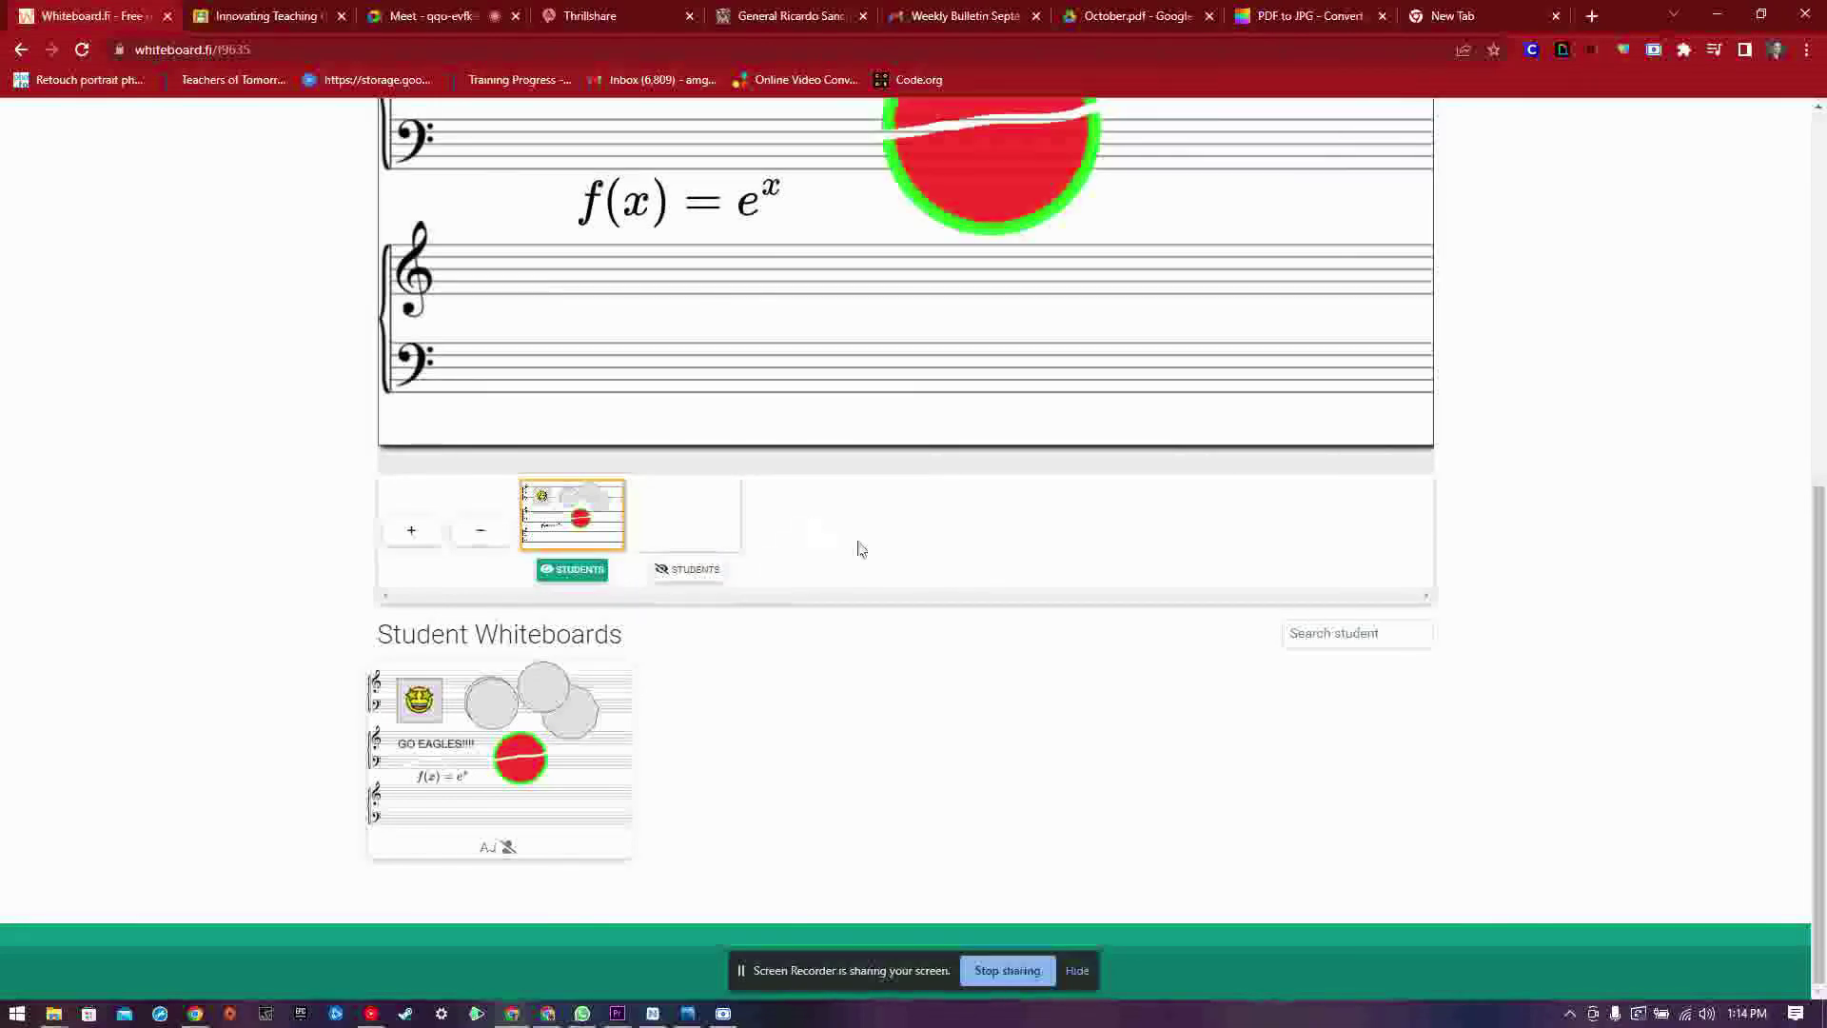
{"action": "left_click", "coordinate": [531, 786]}
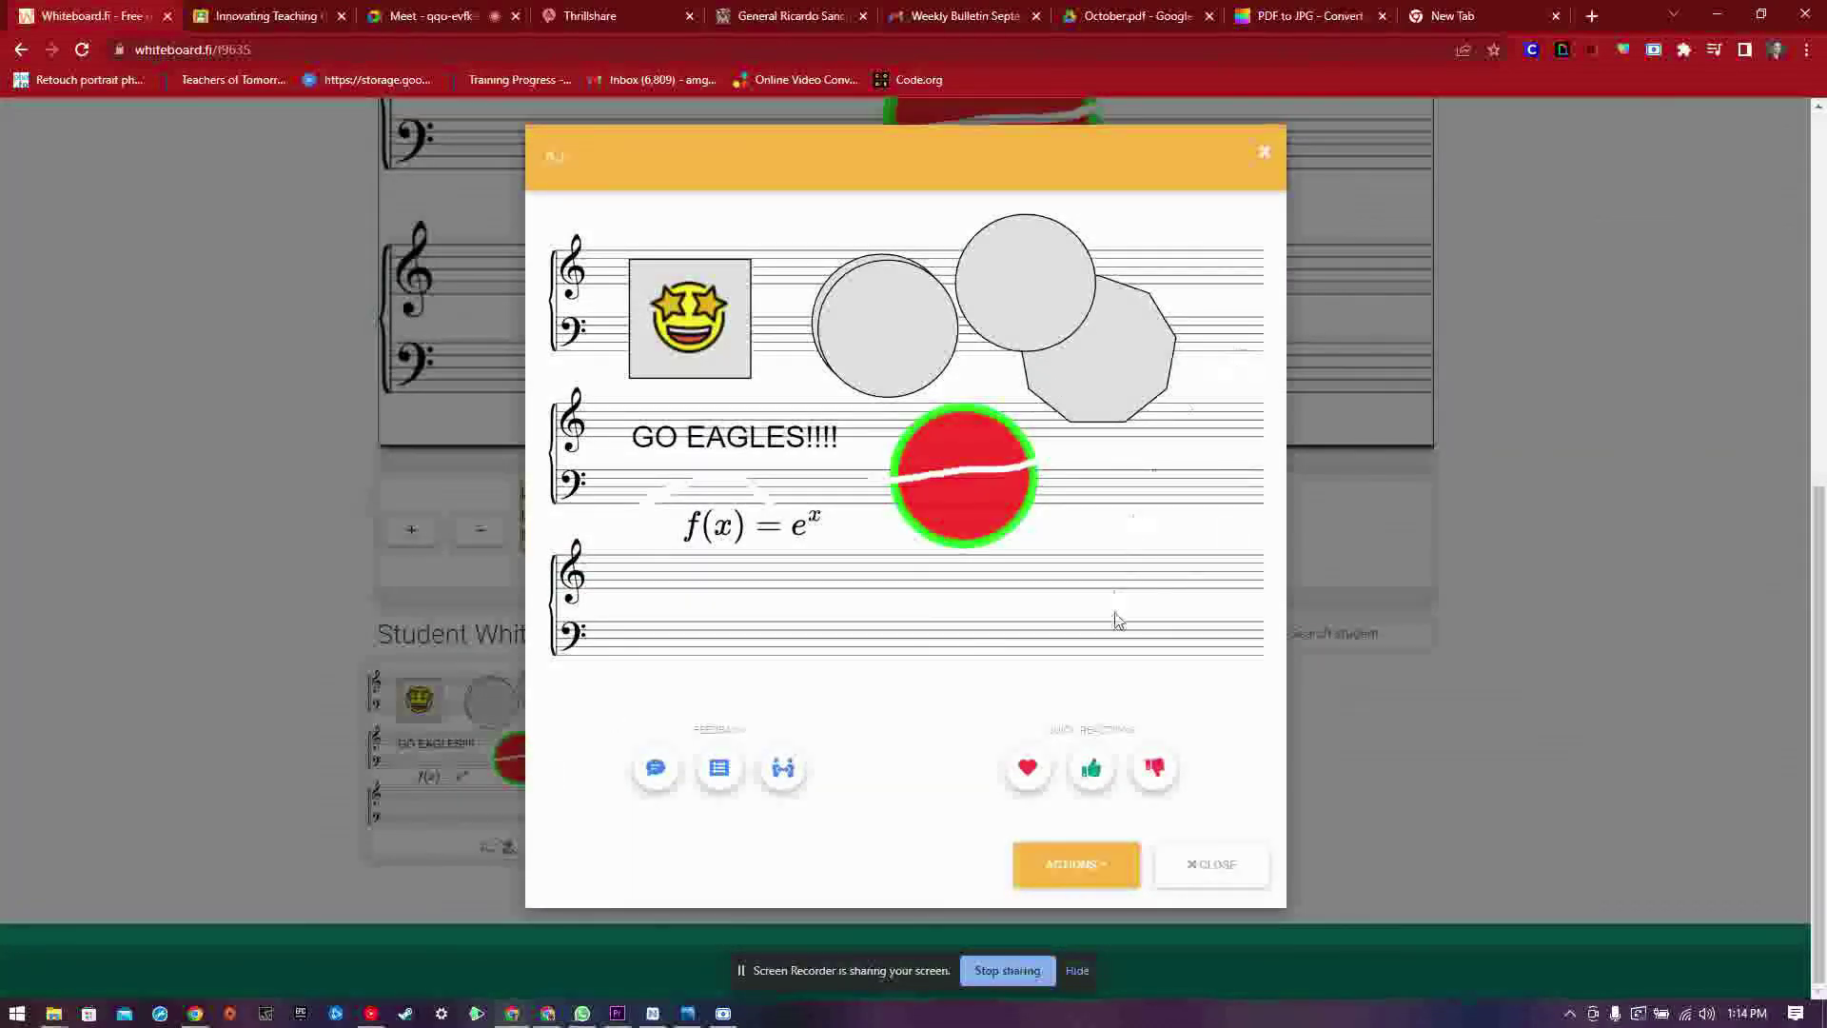
{"action": "left_click", "coordinate": [1262, 162]}
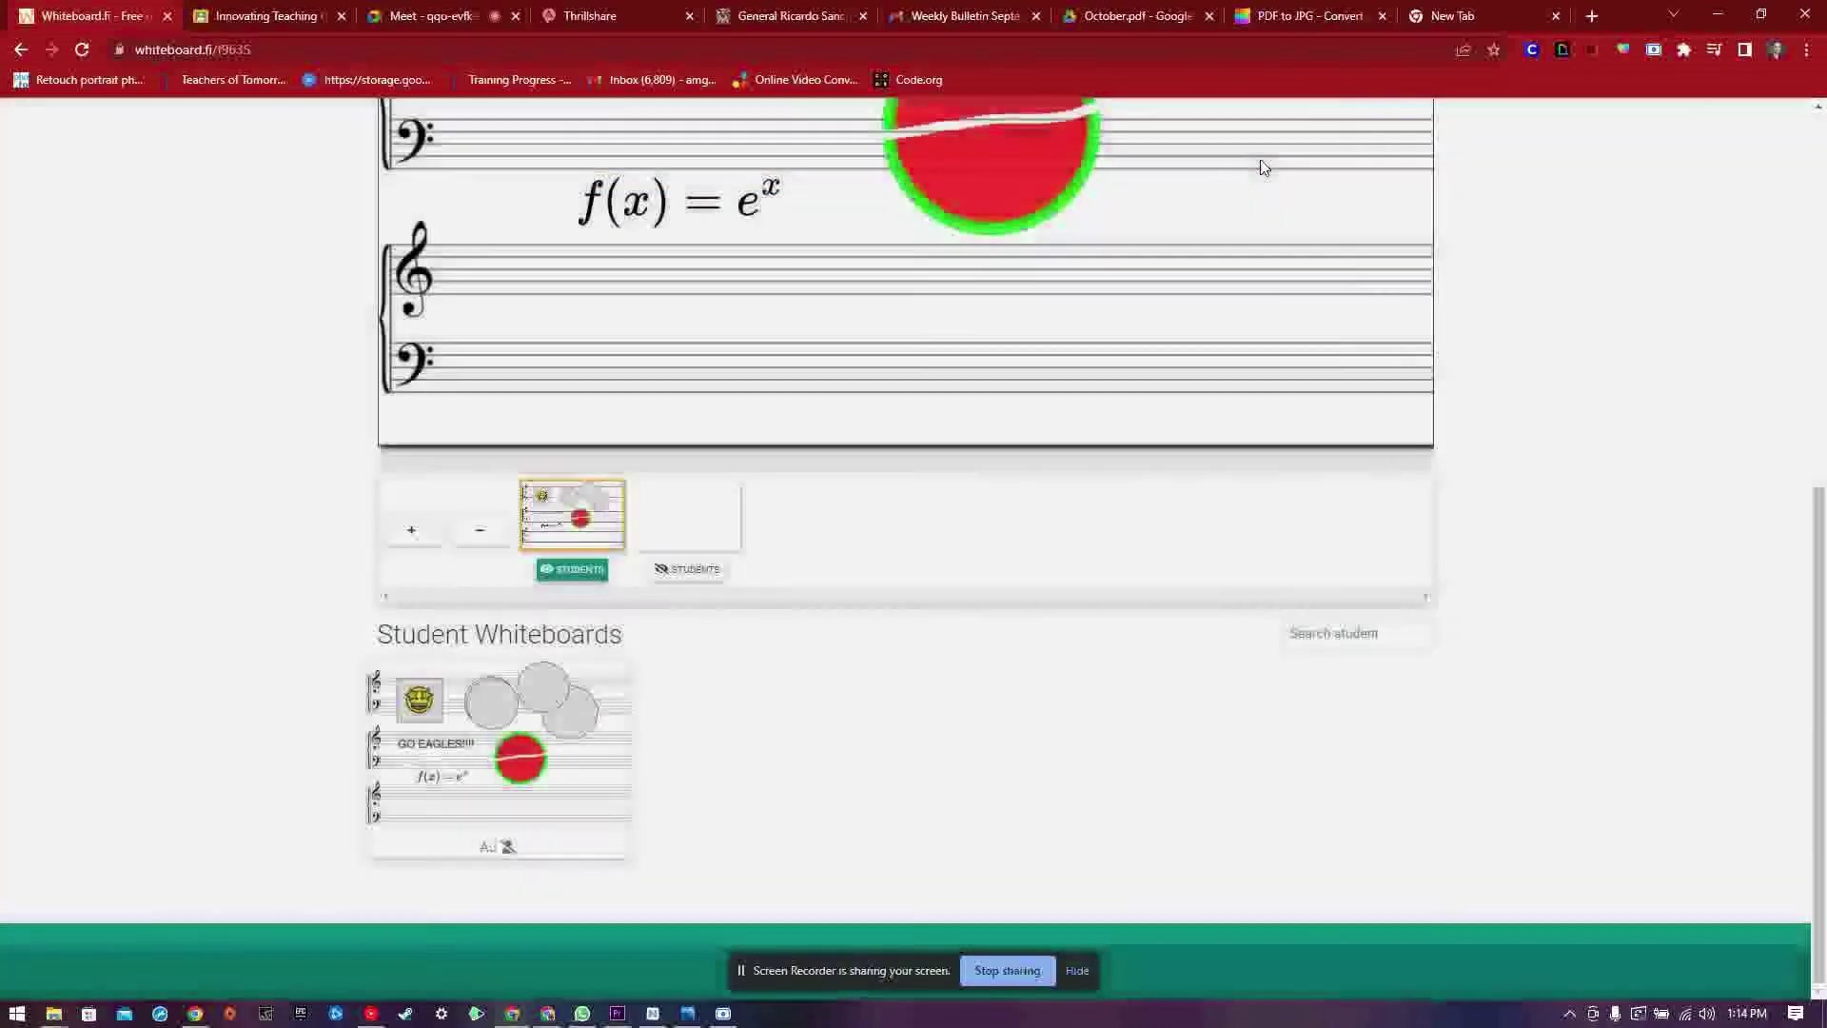
Step: Reconnect the student's board and open a new blank page on it
{"action": "left_click", "coordinate": [582, 959]}
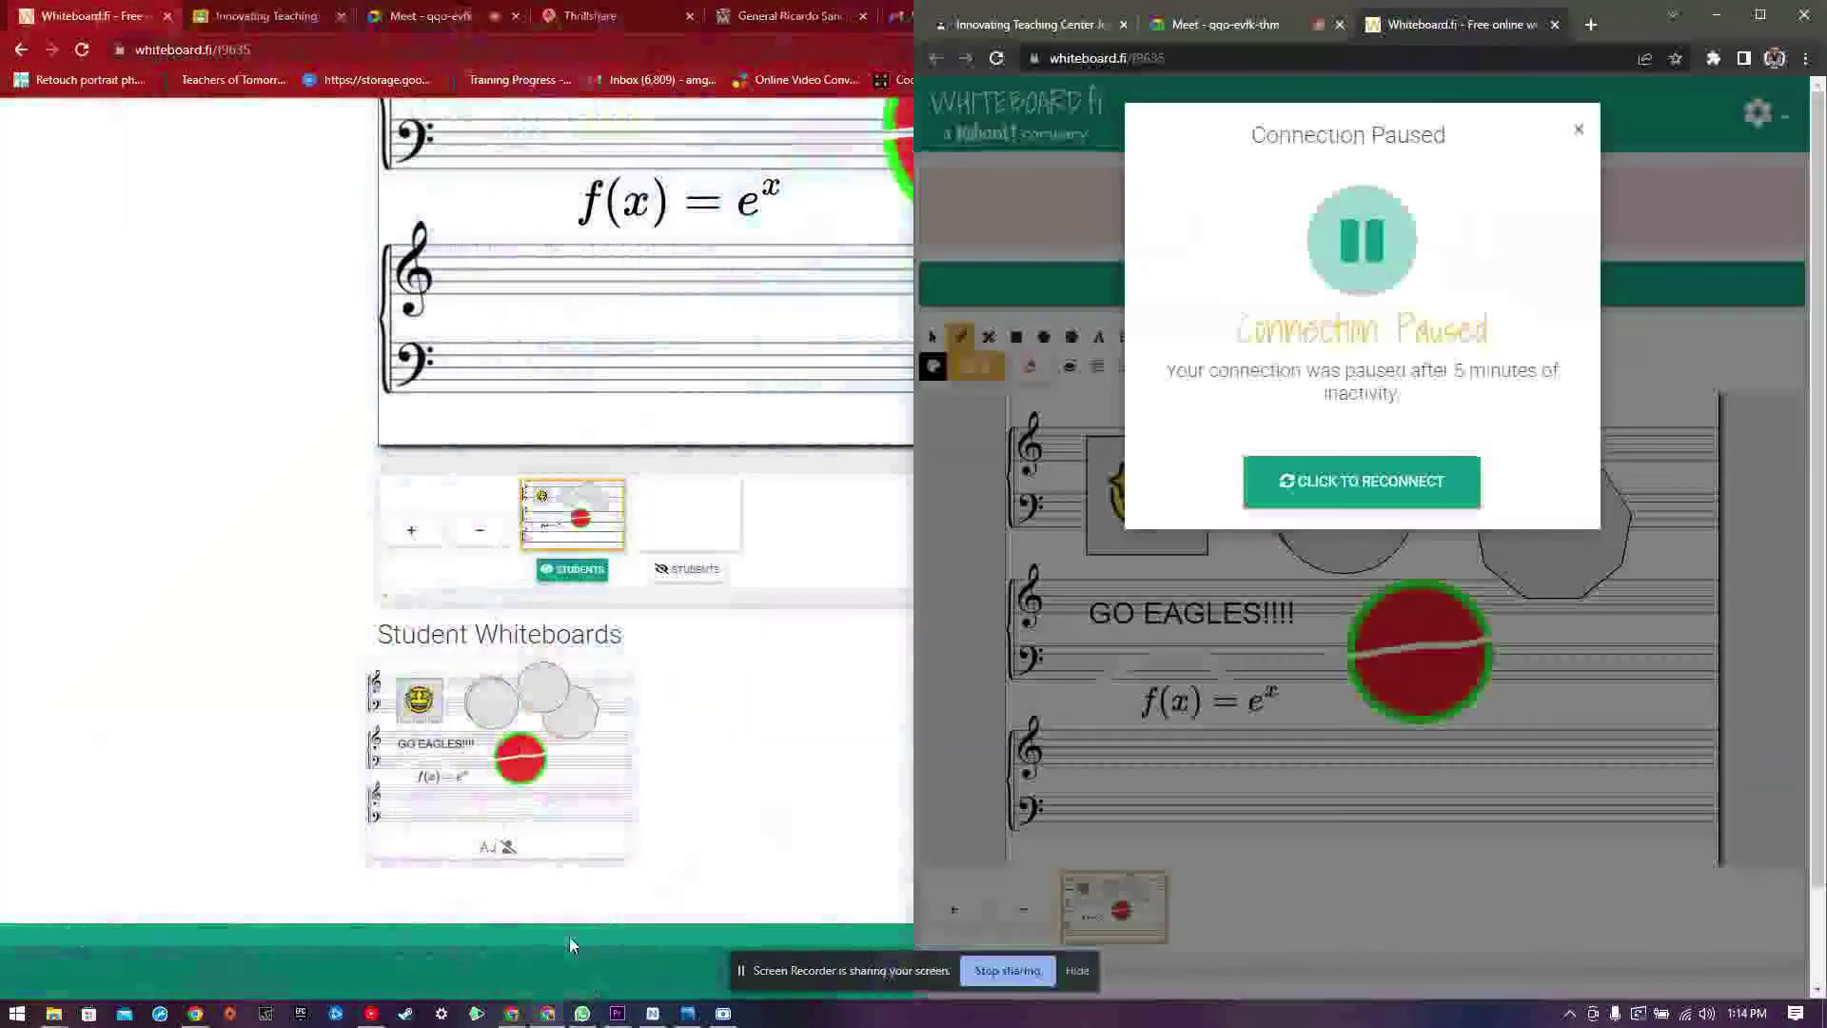
{"action": "left_click", "coordinate": [1408, 483]}
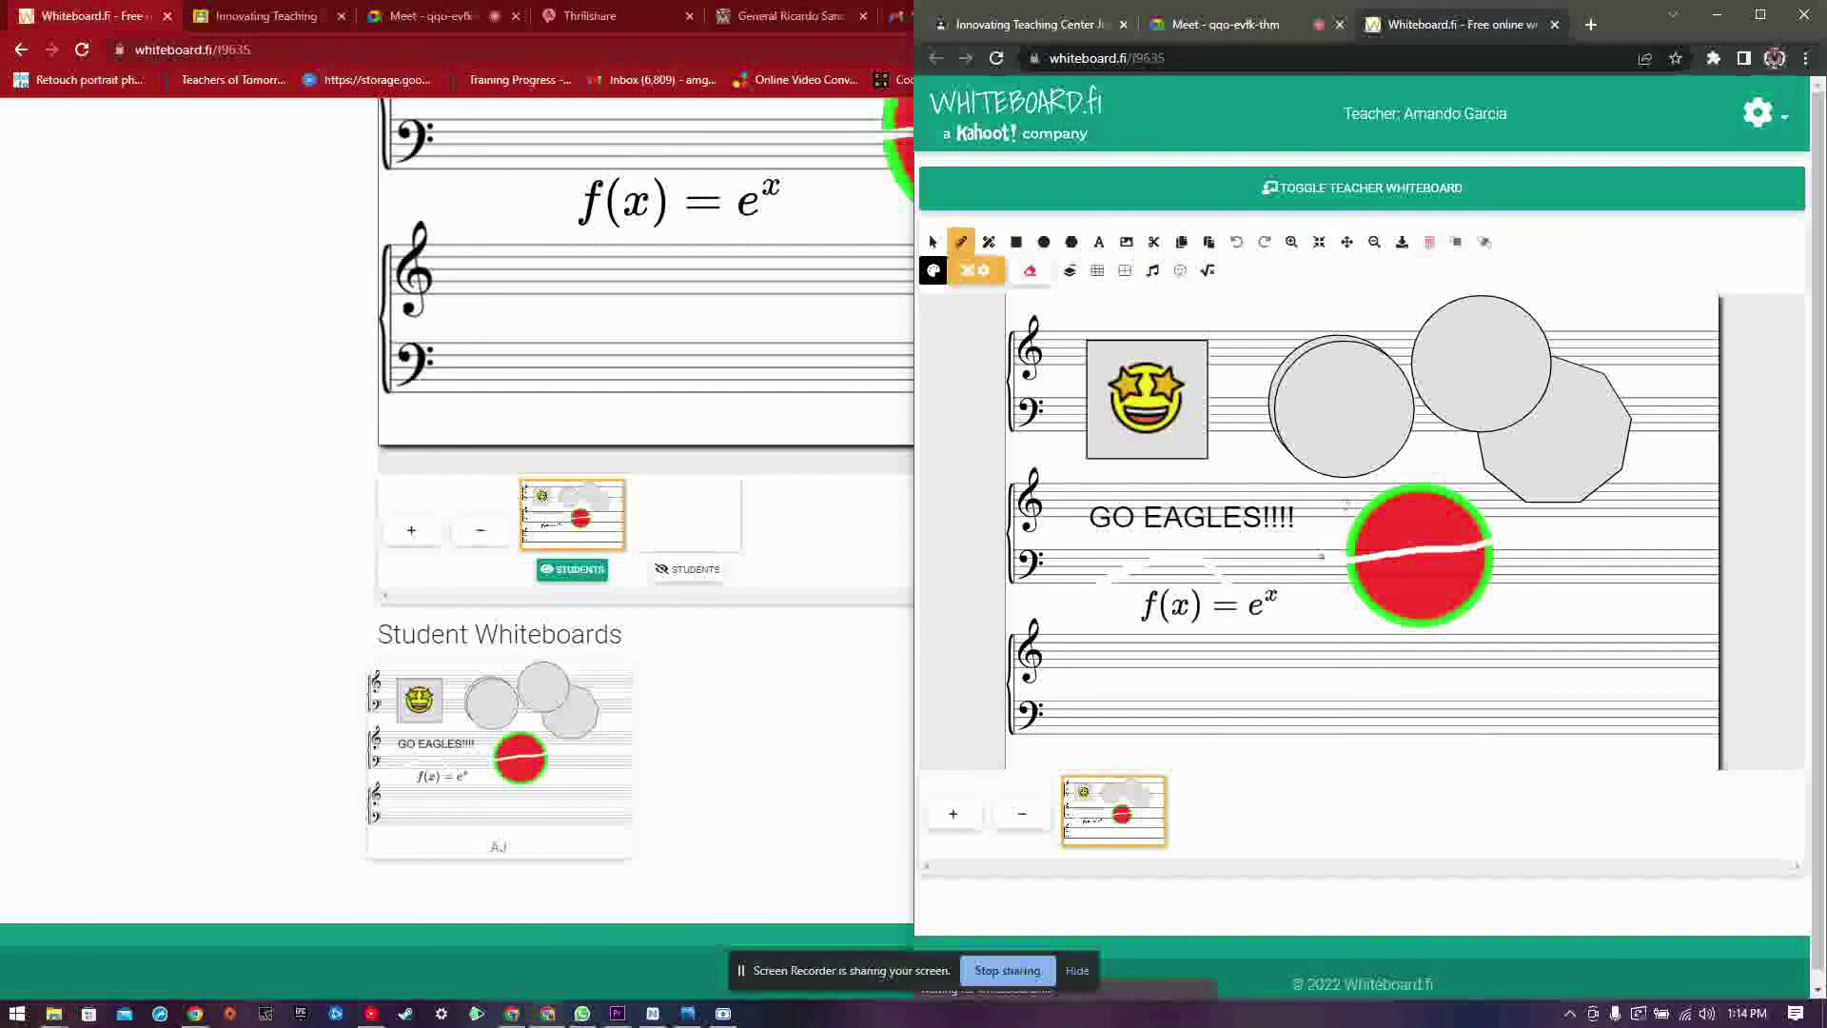
{"action": "left_click", "coordinate": [1101, 242]}
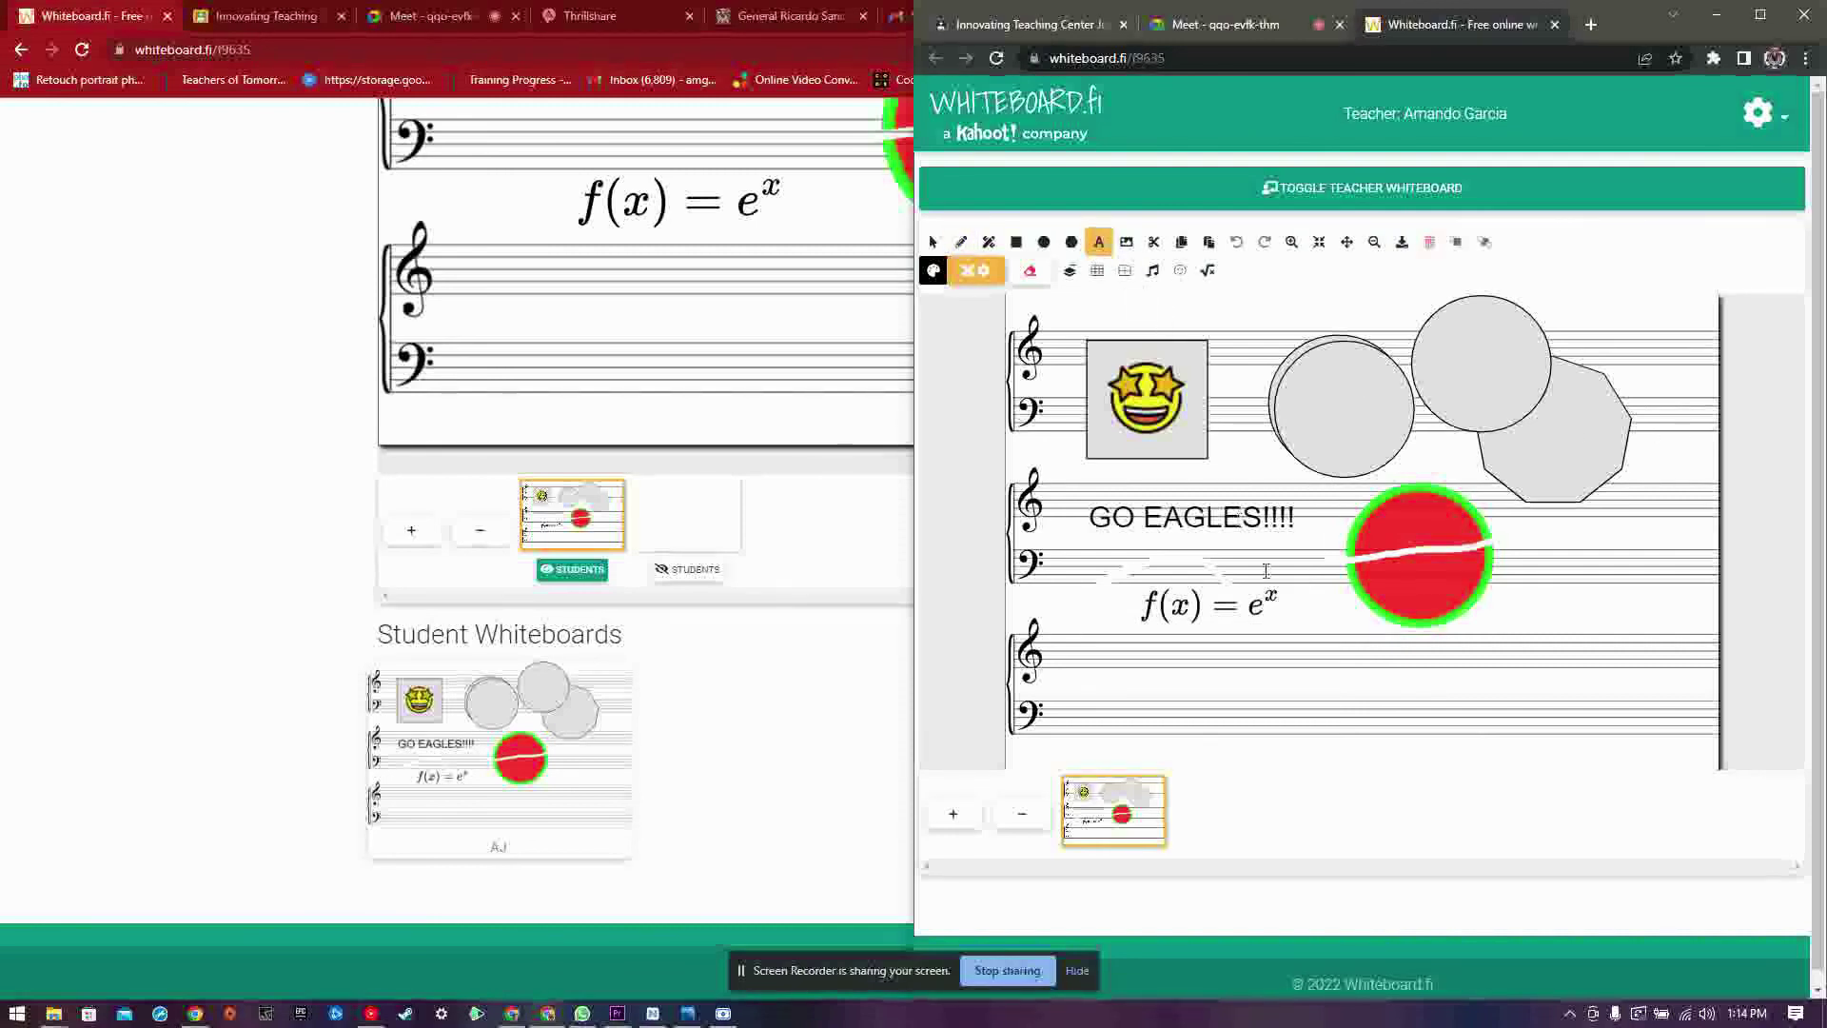
{"action": "left_click", "coordinate": [952, 815]}
{"action": "left_click", "coordinate": [1235, 835]}
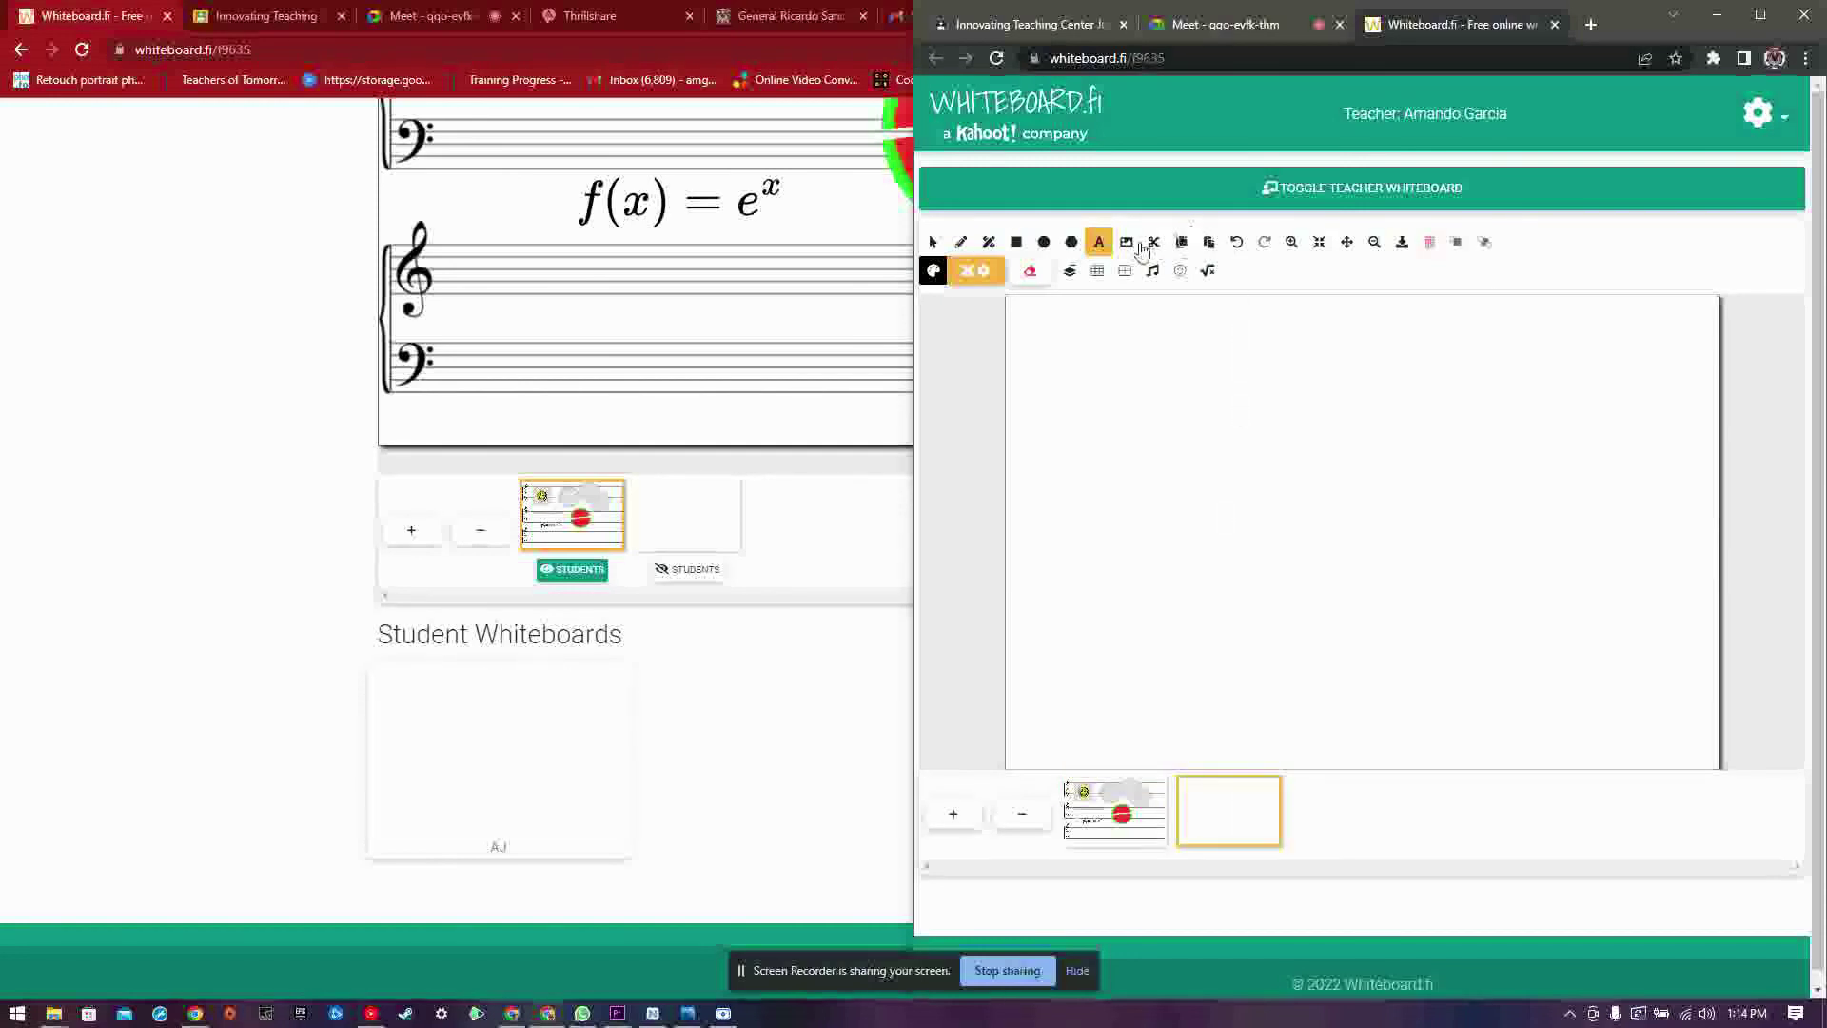
Step: Draw a grey ellipse and centre an enlarged cowboy emoji on it
{"action": "left_click", "coordinate": [1044, 241]}
{"action": "left_click_drag", "start_coordinate": [1159, 373], "coordinate": [1410, 577]}
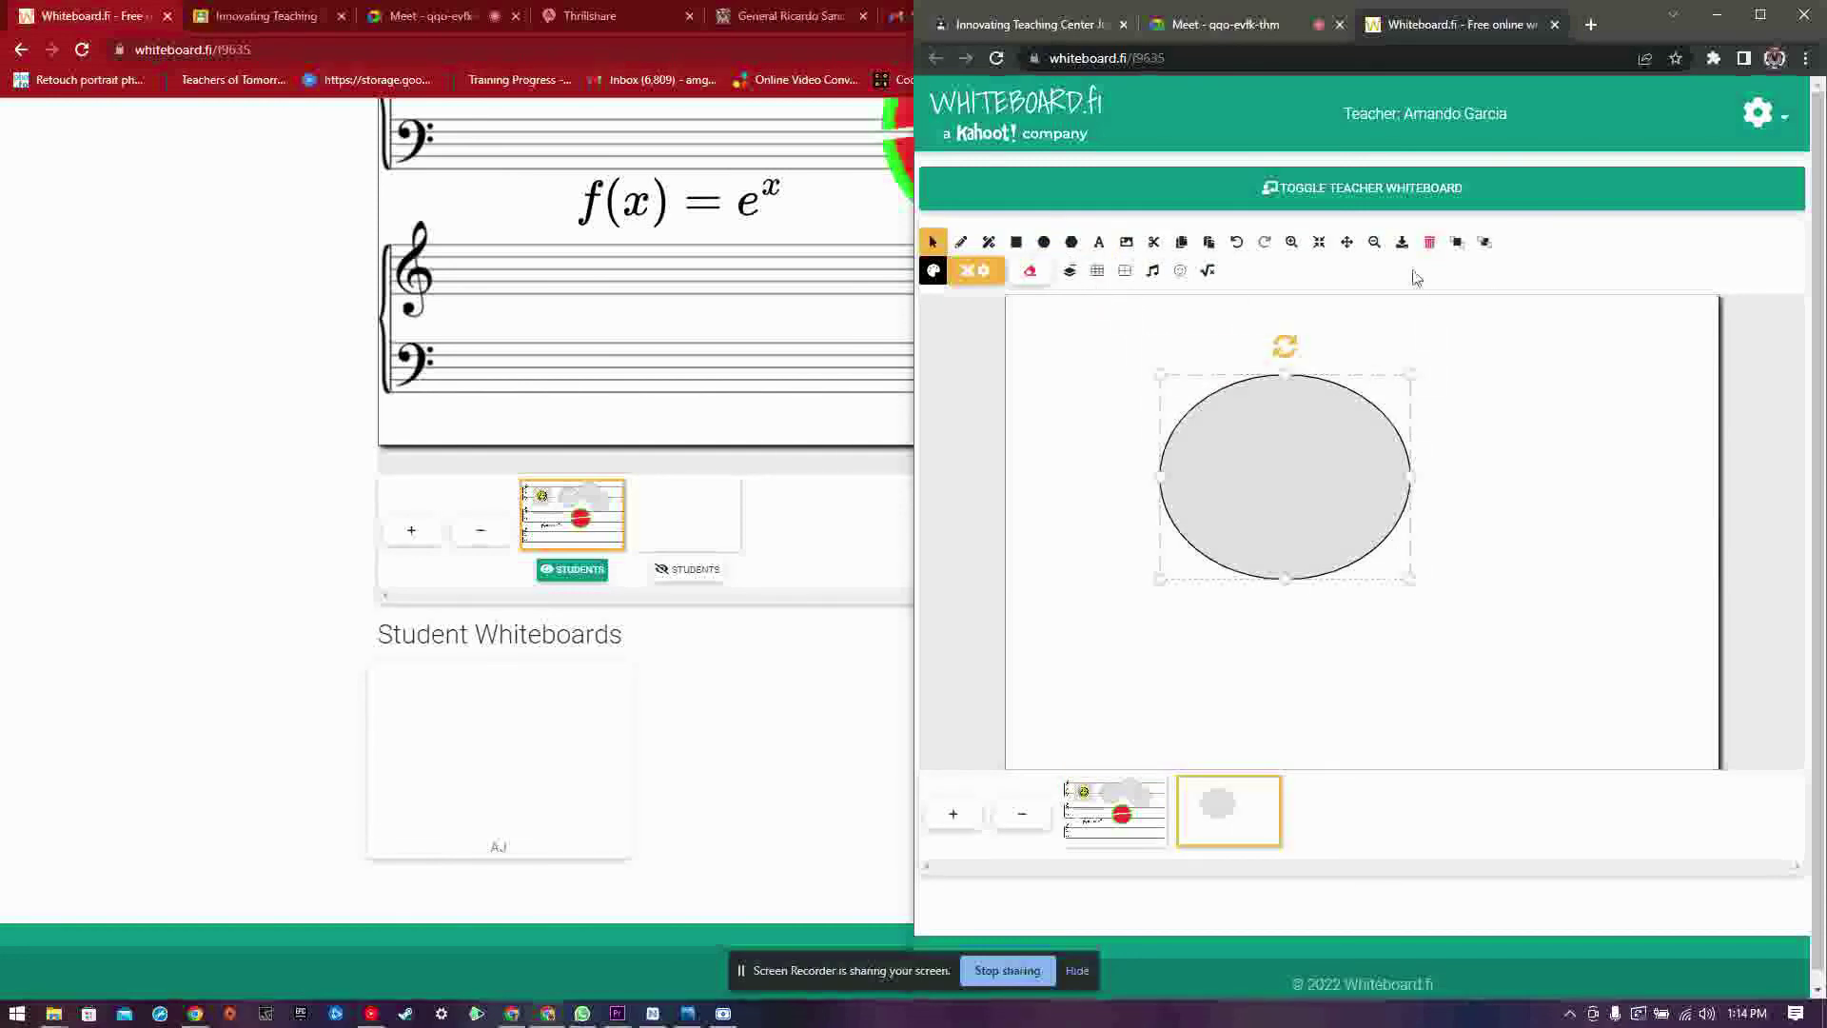
{"action": "left_click", "coordinate": [1098, 243]}
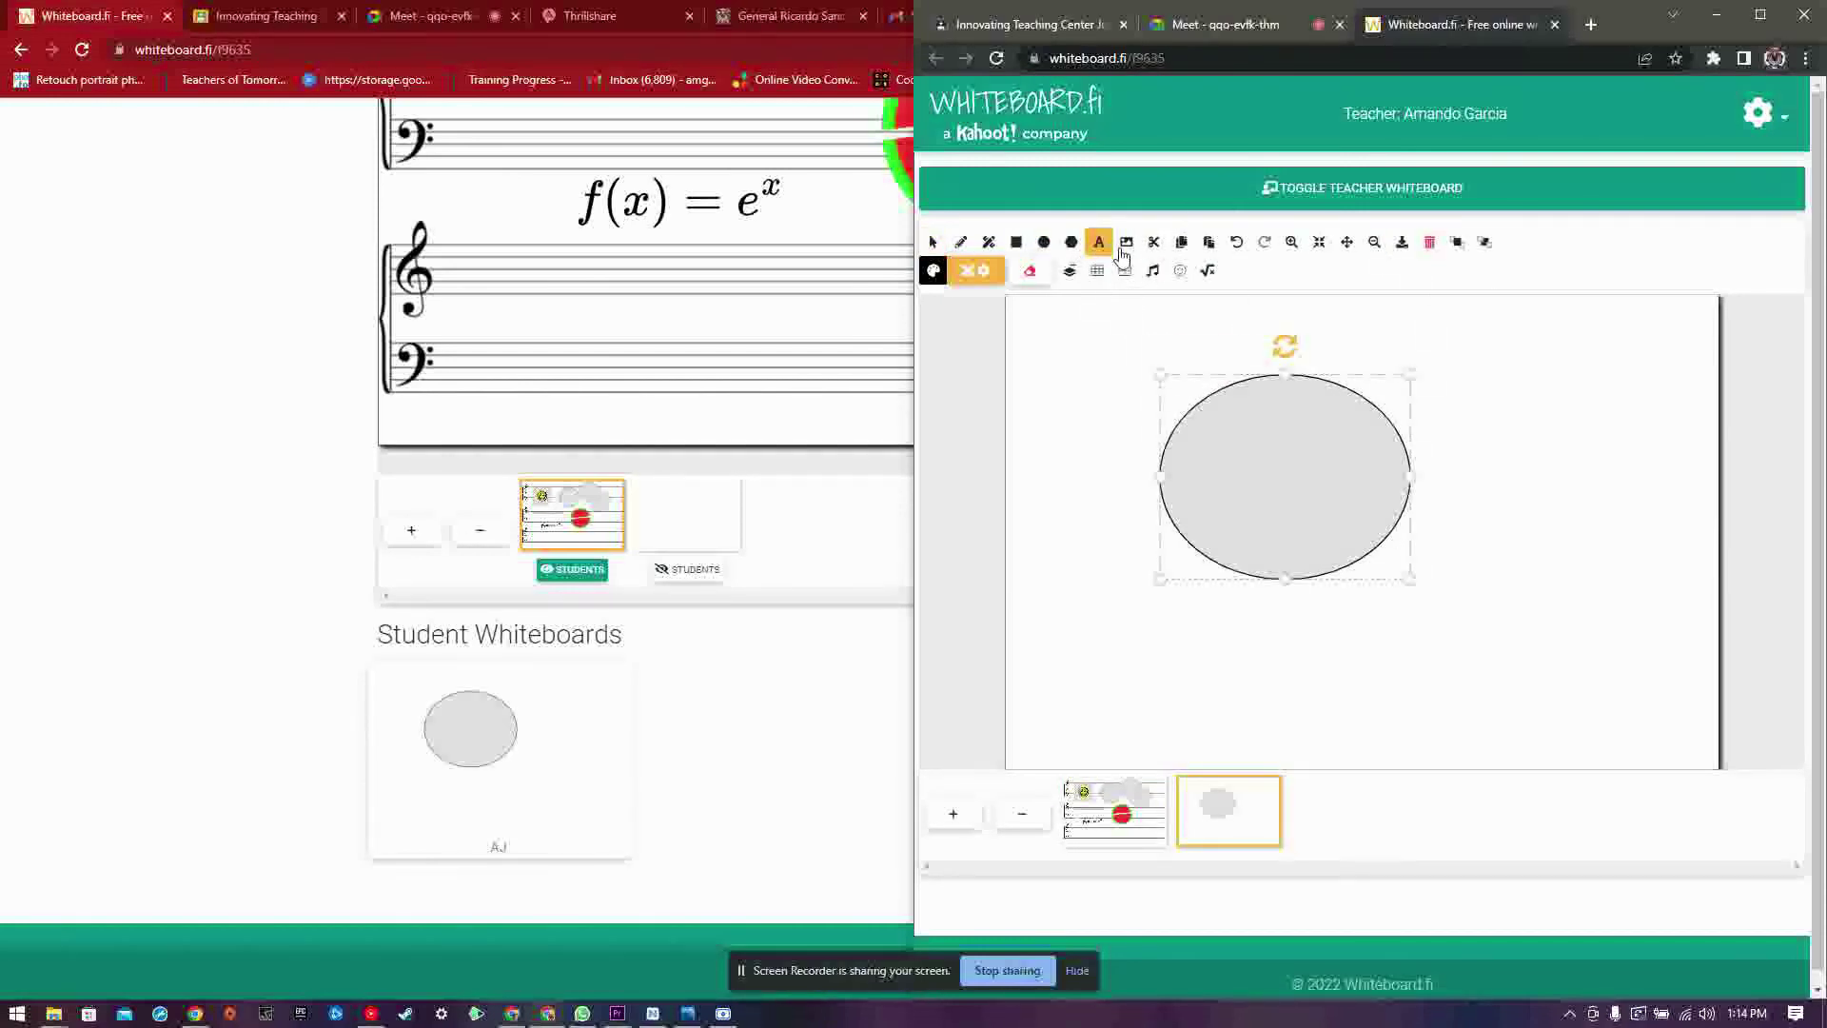
{"action": "left_click", "coordinate": [1180, 271]}
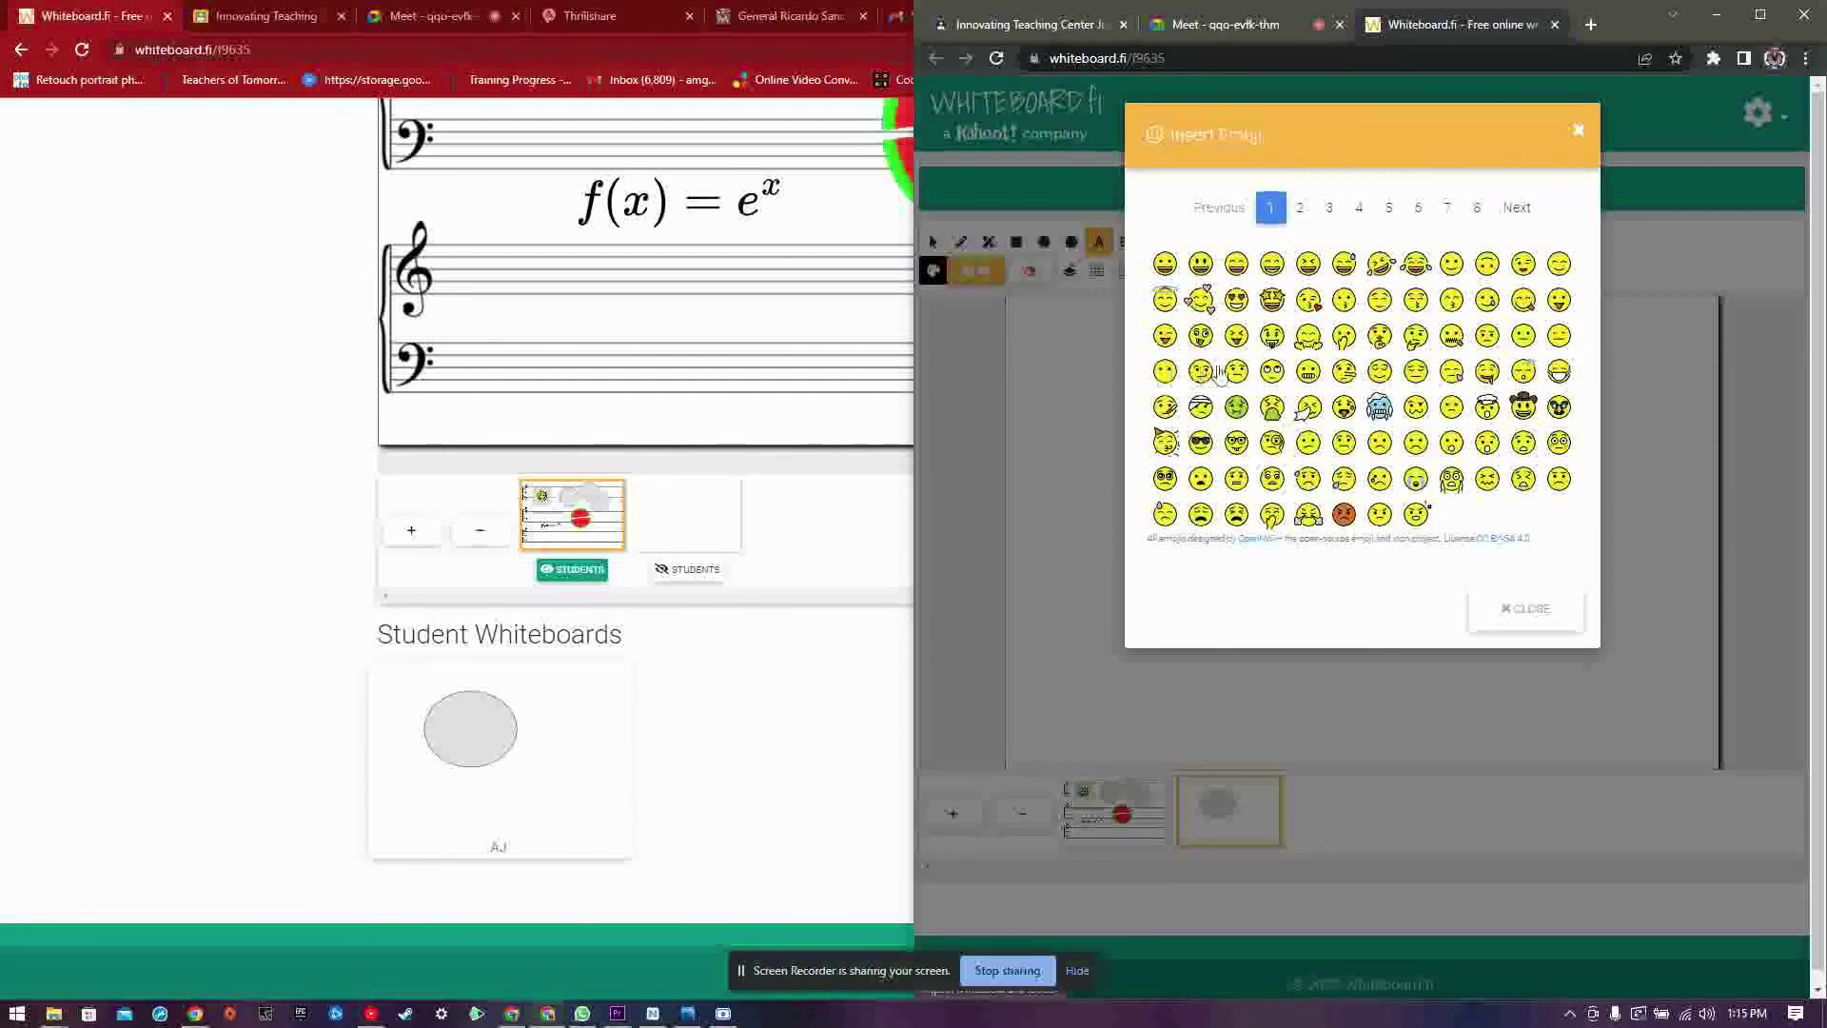
{"action": "left_click", "coordinate": [1523, 407]}
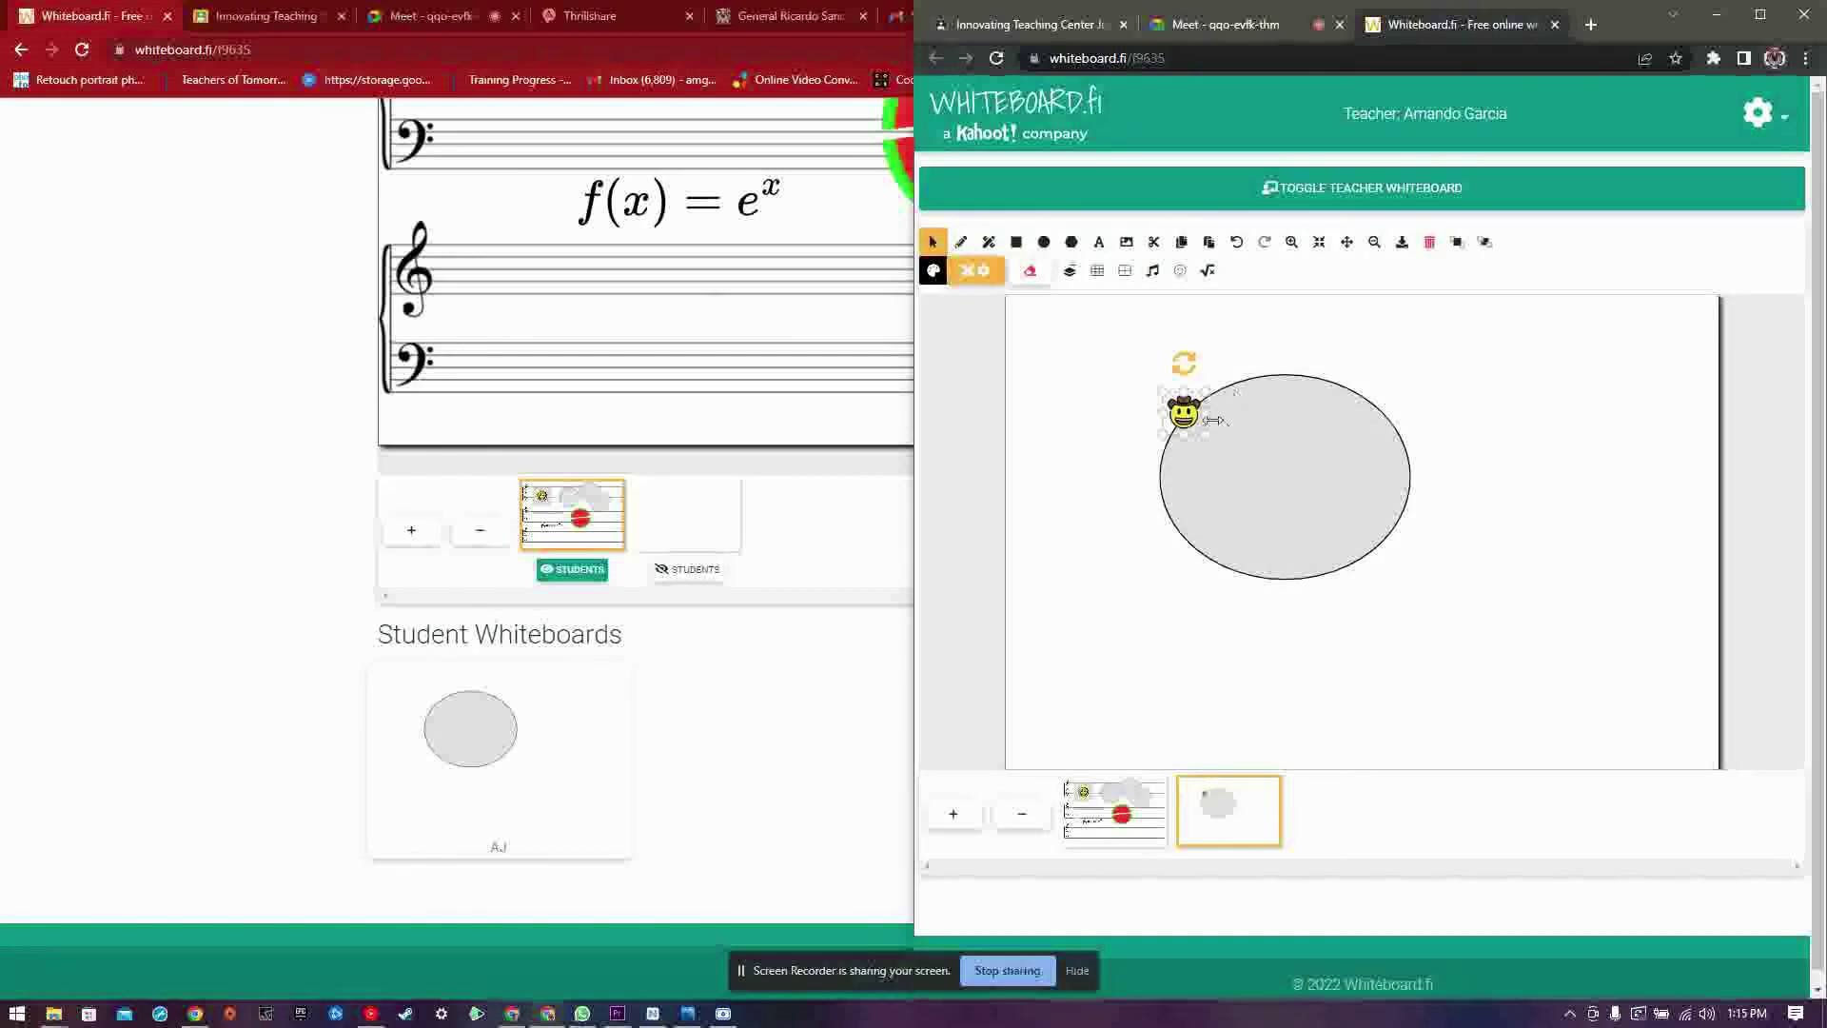
{"action": "left_click_drag", "start_coordinate": [1215, 420], "coordinate": [1359, 504]}
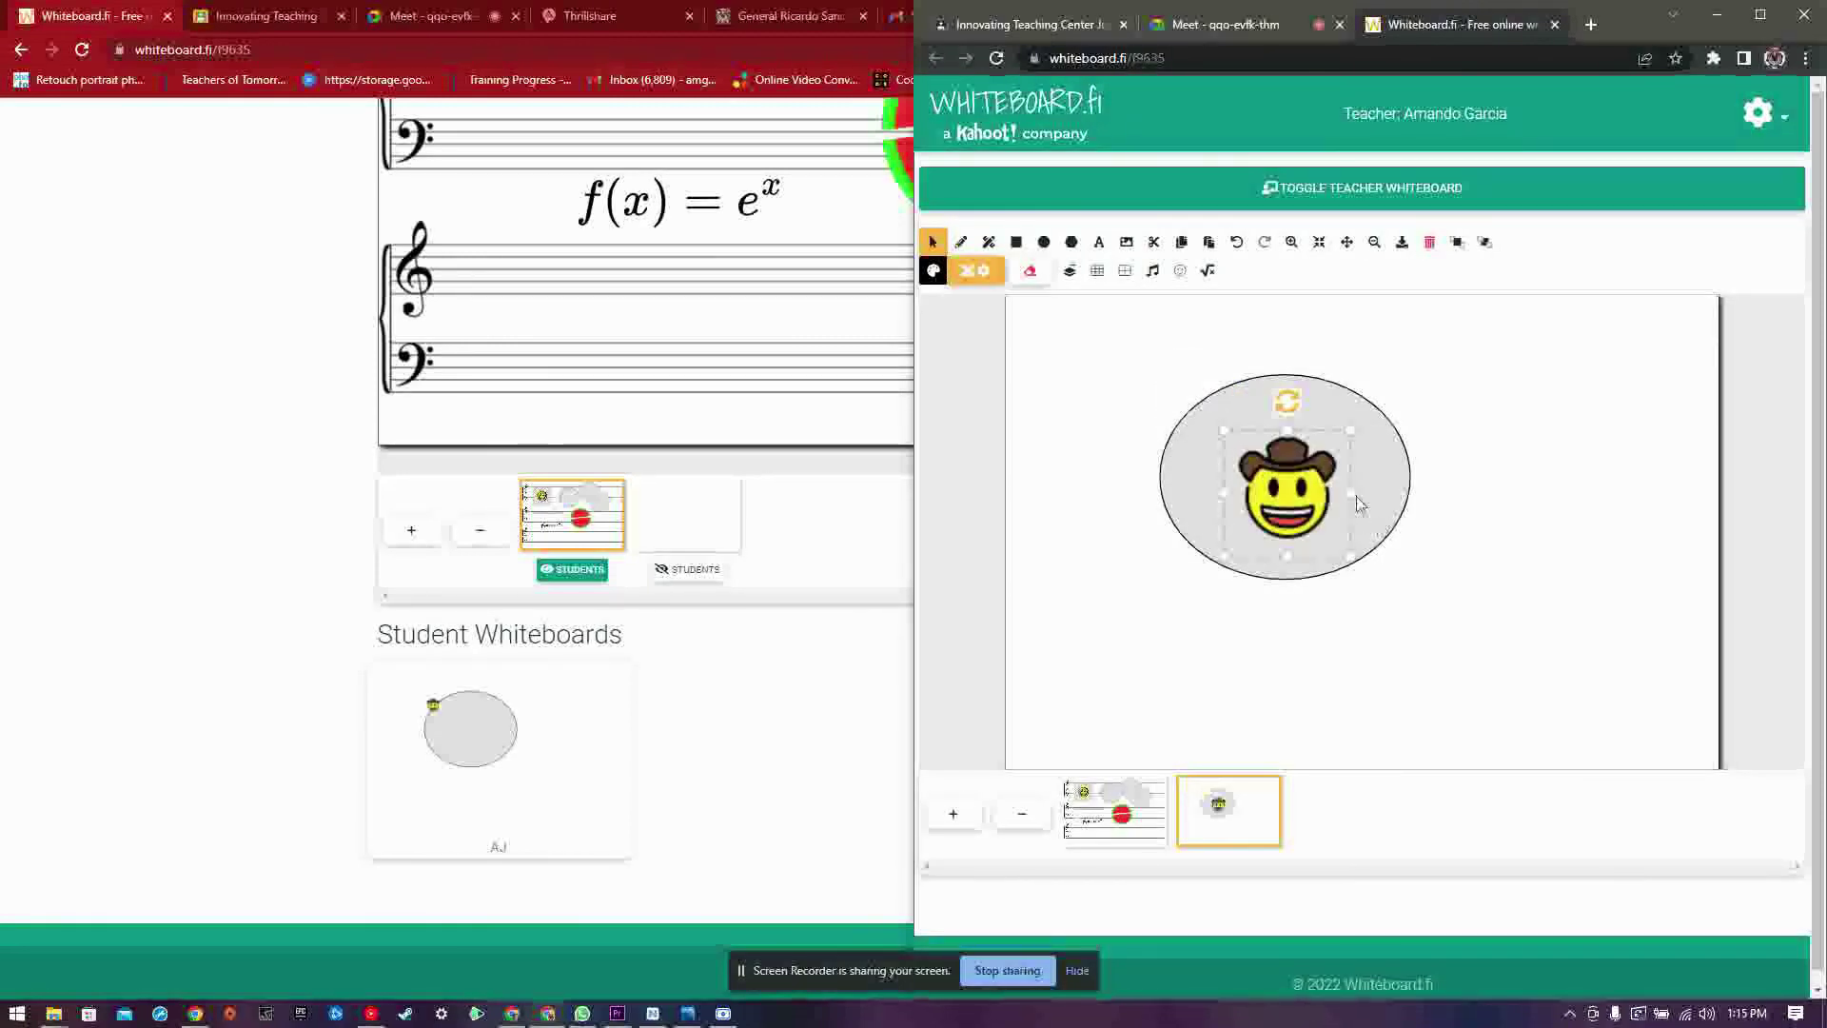
{"action": "left_click", "coordinate": [1126, 555]}
{"action": "left_click", "coordinate": [673, 759]}
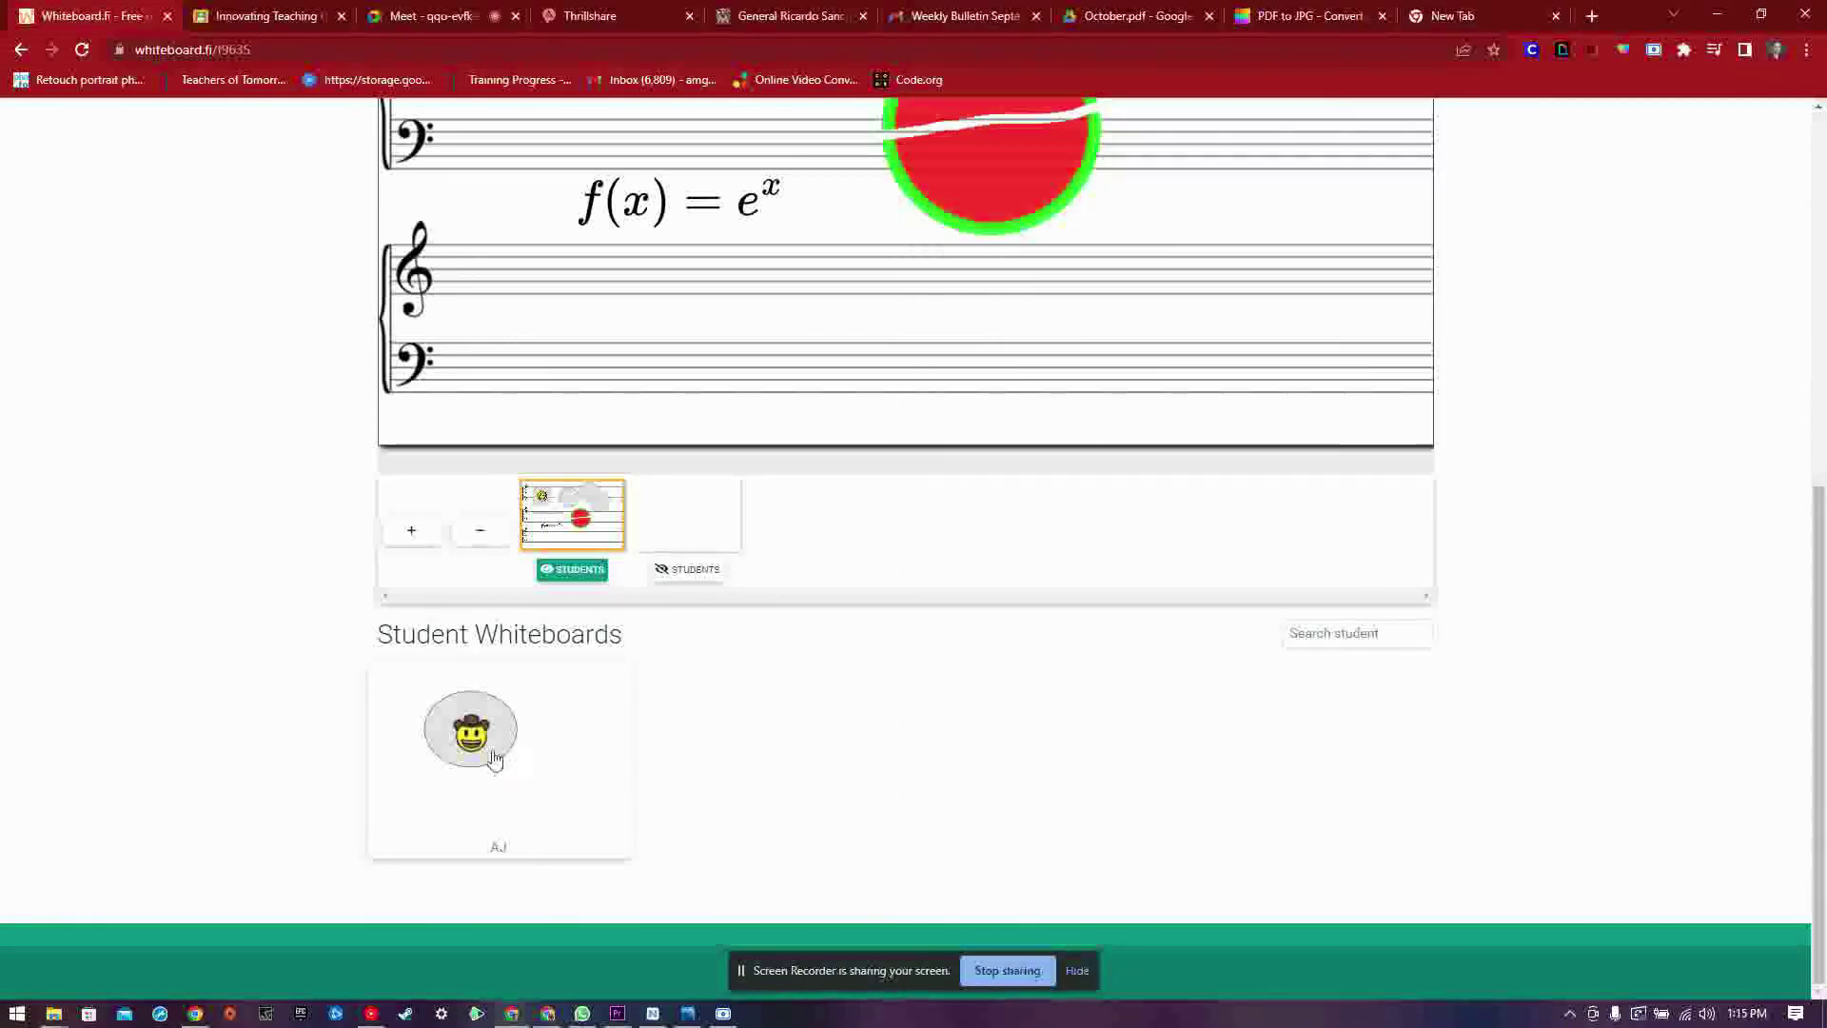